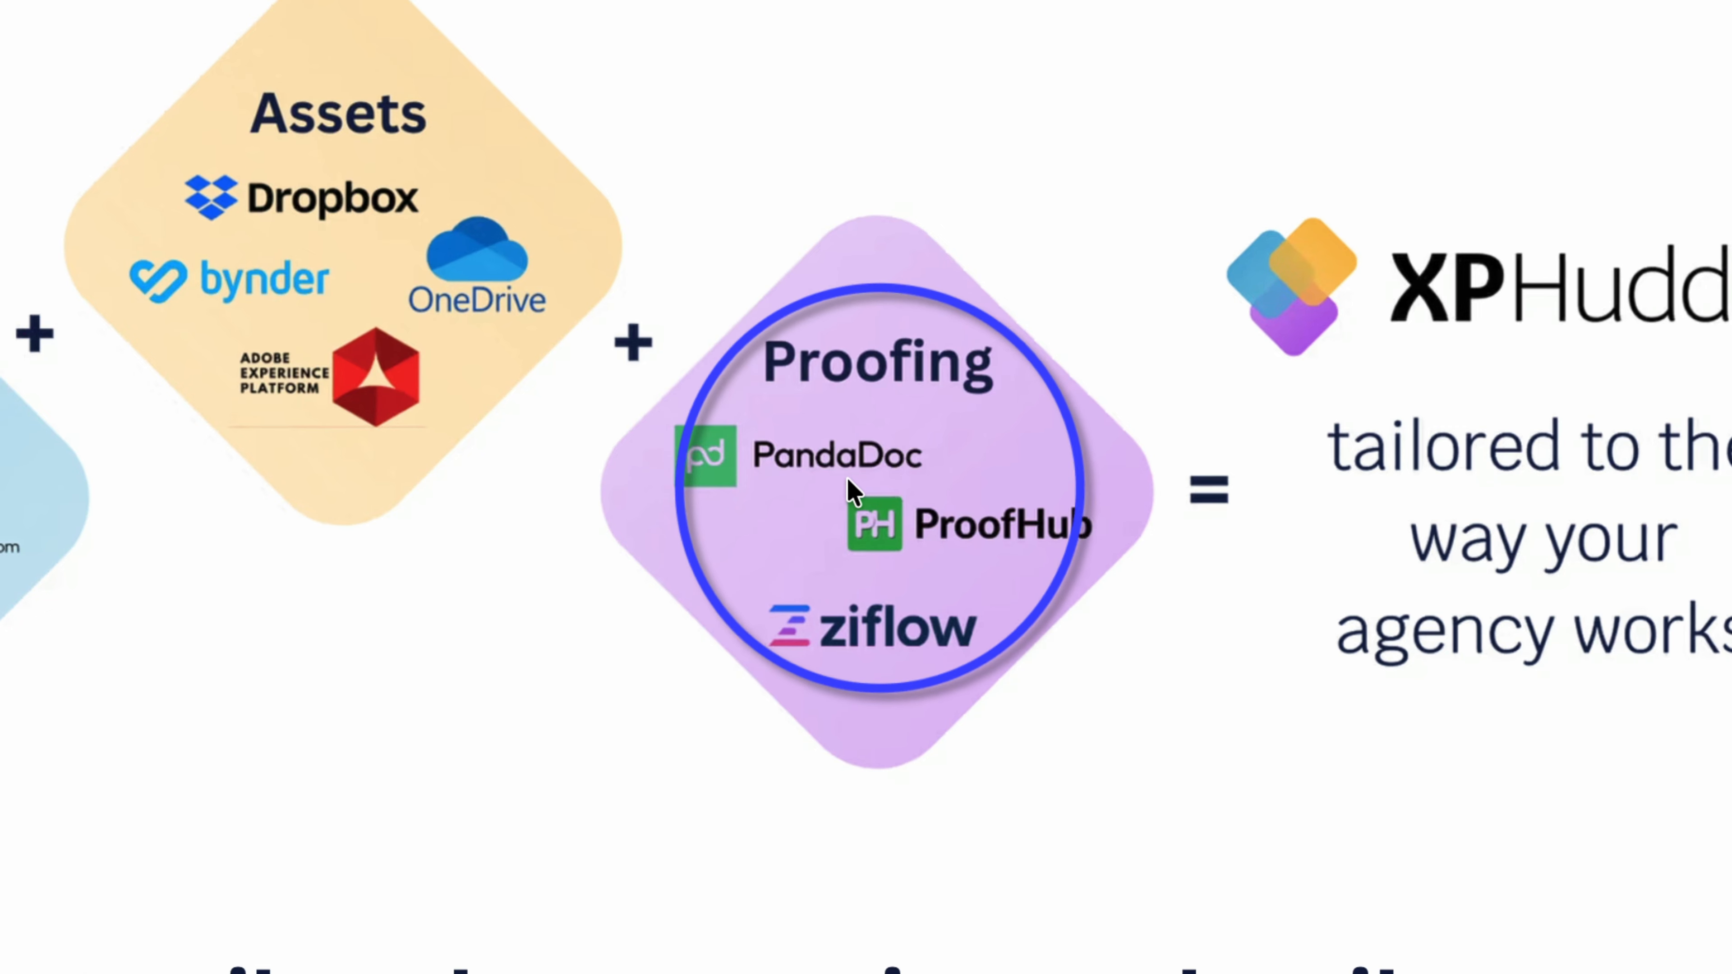
Step: Scroll through the homepage features and highlight the 'Version Control' heading phrase
scroll(853, 495, "down", 5)
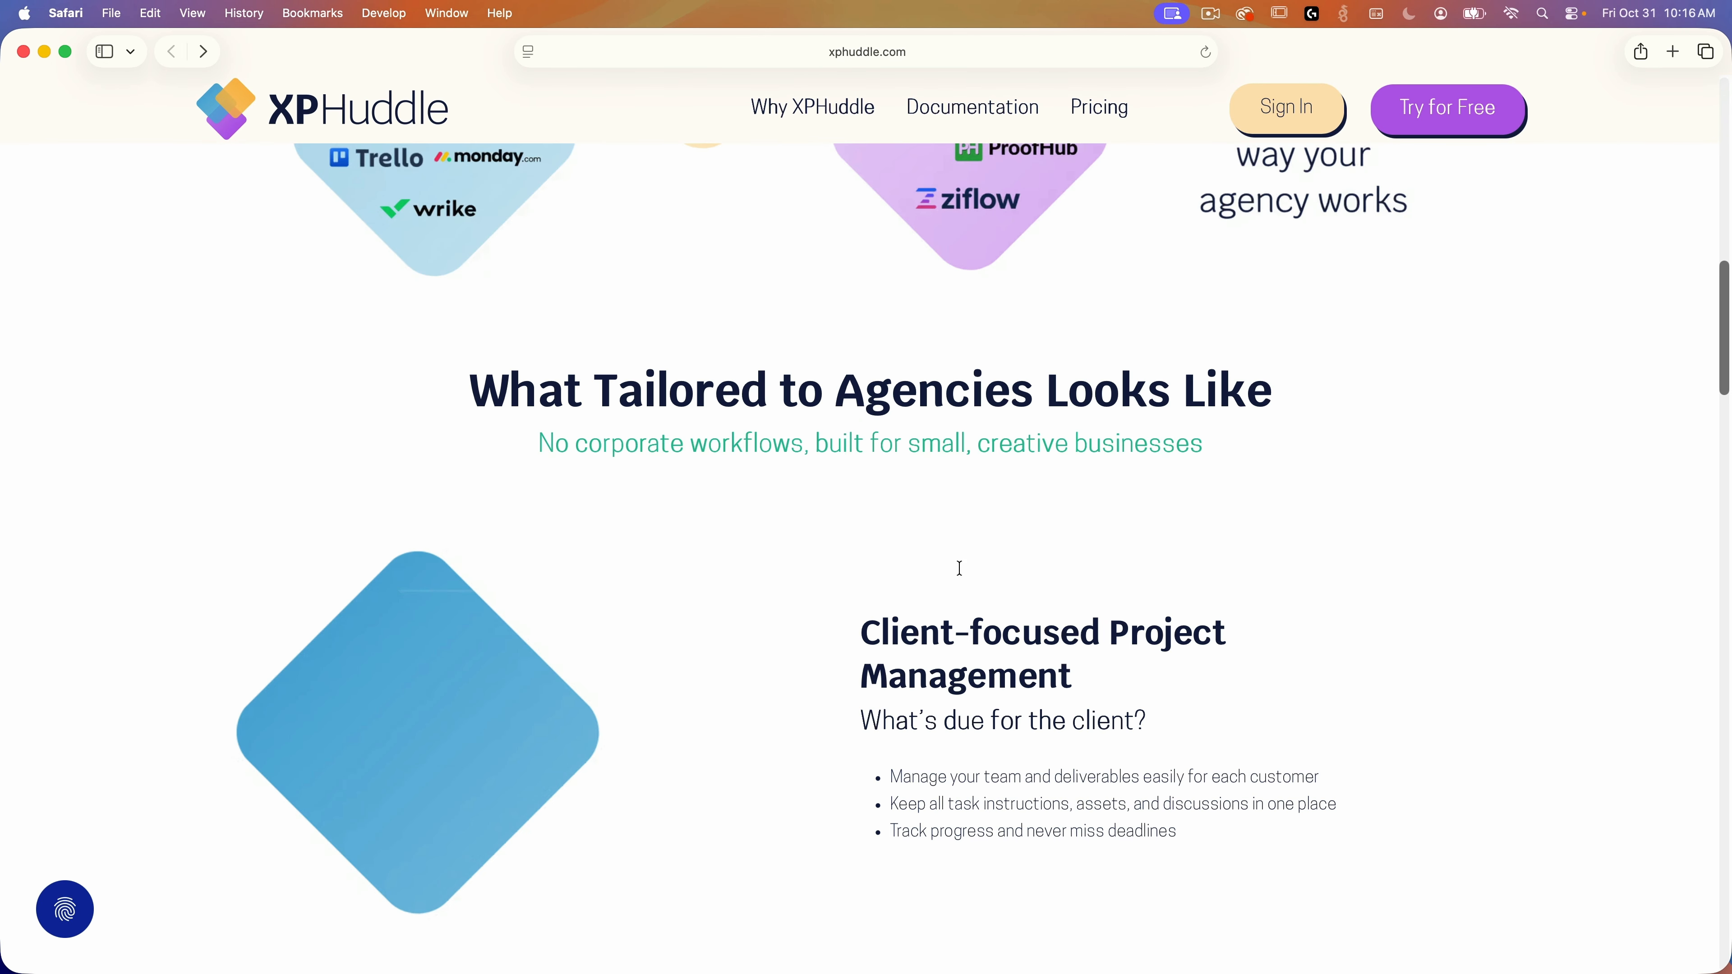
scroll(960, 567, "down", 8)
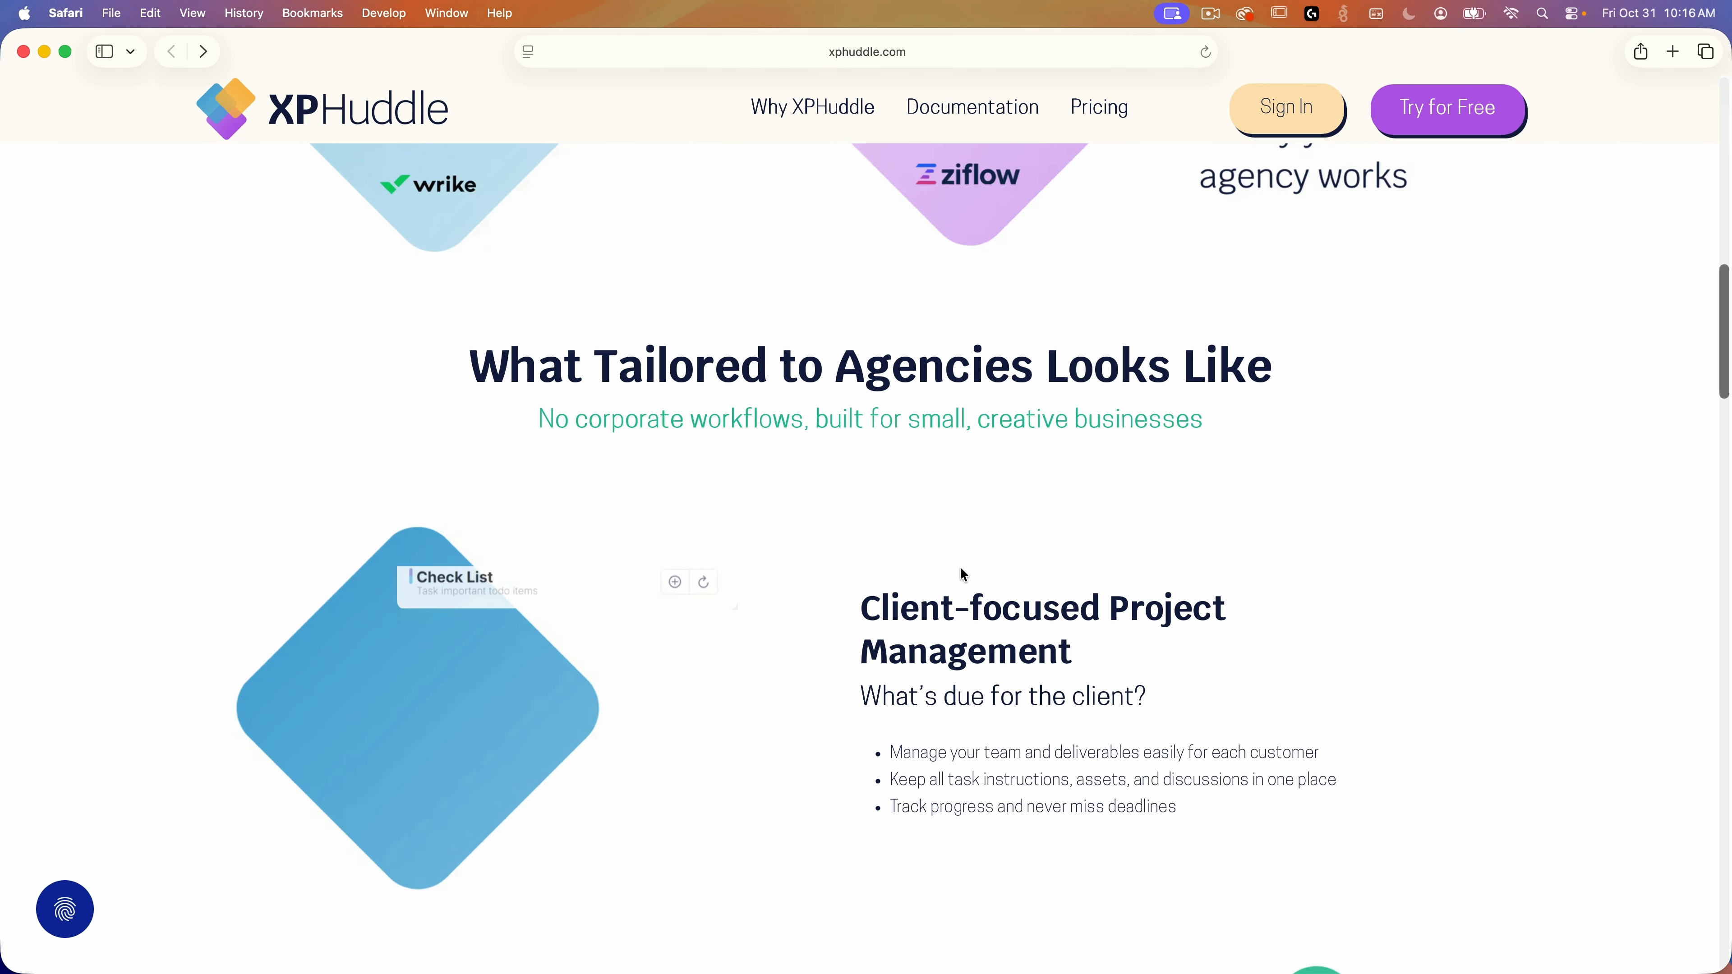
scroll(971, 578, "down", 1)
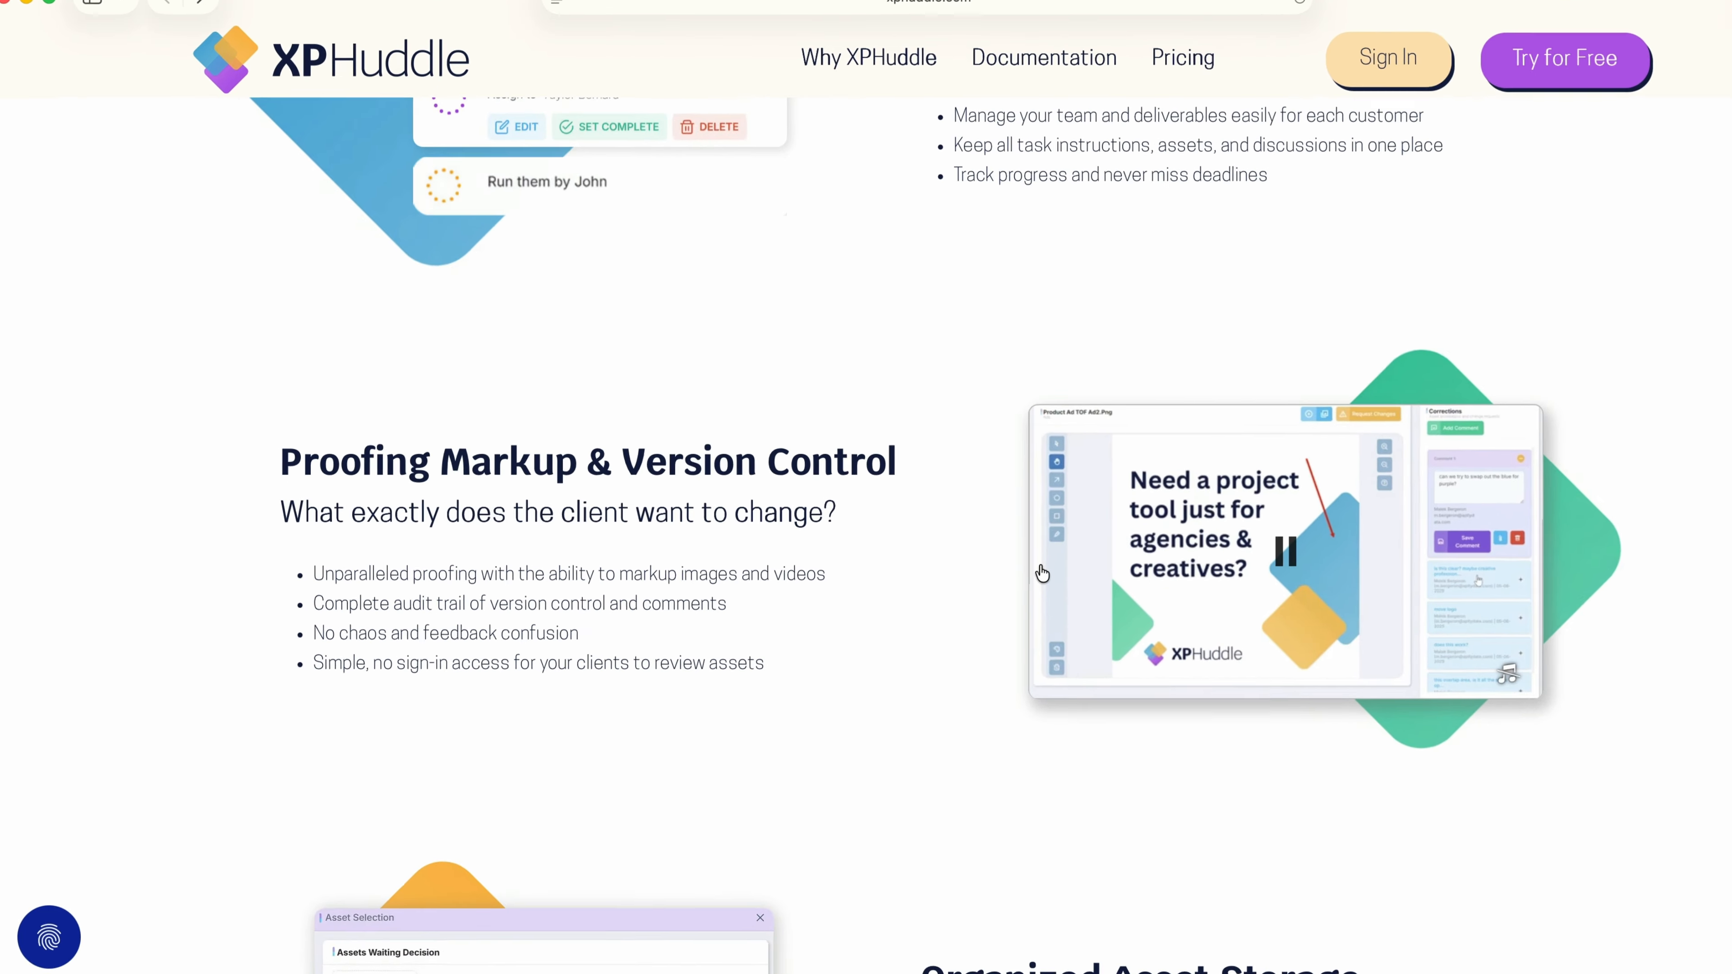
left_click_drag(960, 334, 1445, 326)
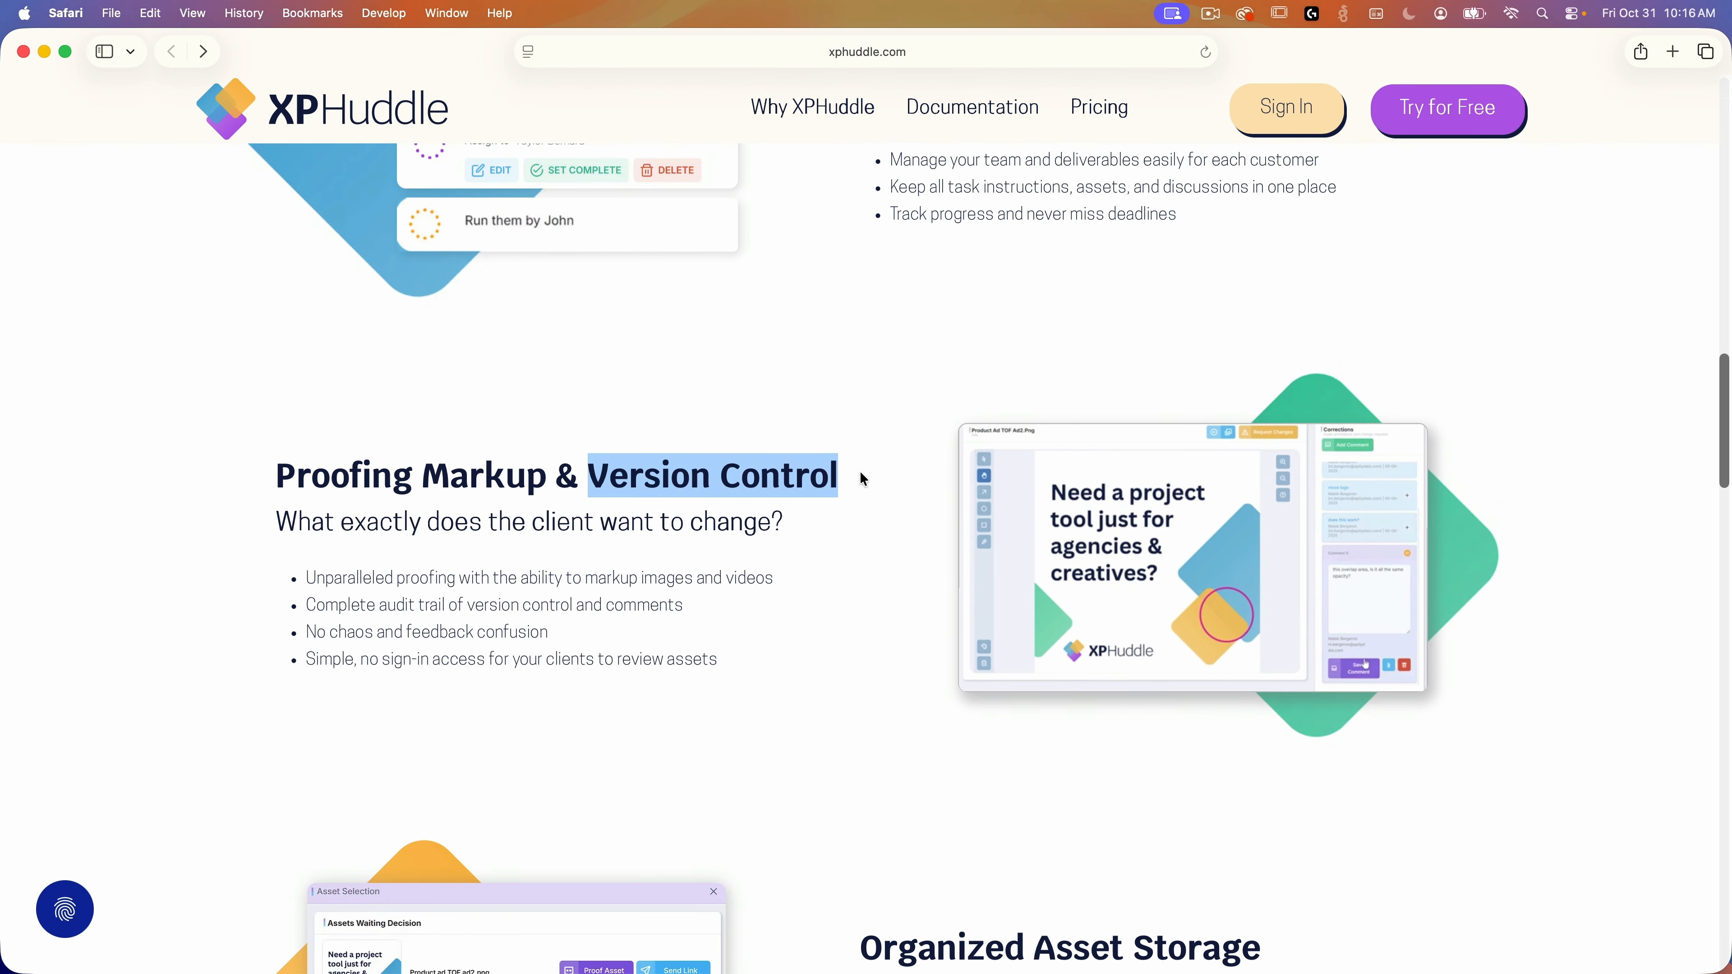
Step: Scroll further and highlight the phrase 'No more multiple tools'
scroll(862, 474, "down", 5)
scroll(865, 486, "down", 10)
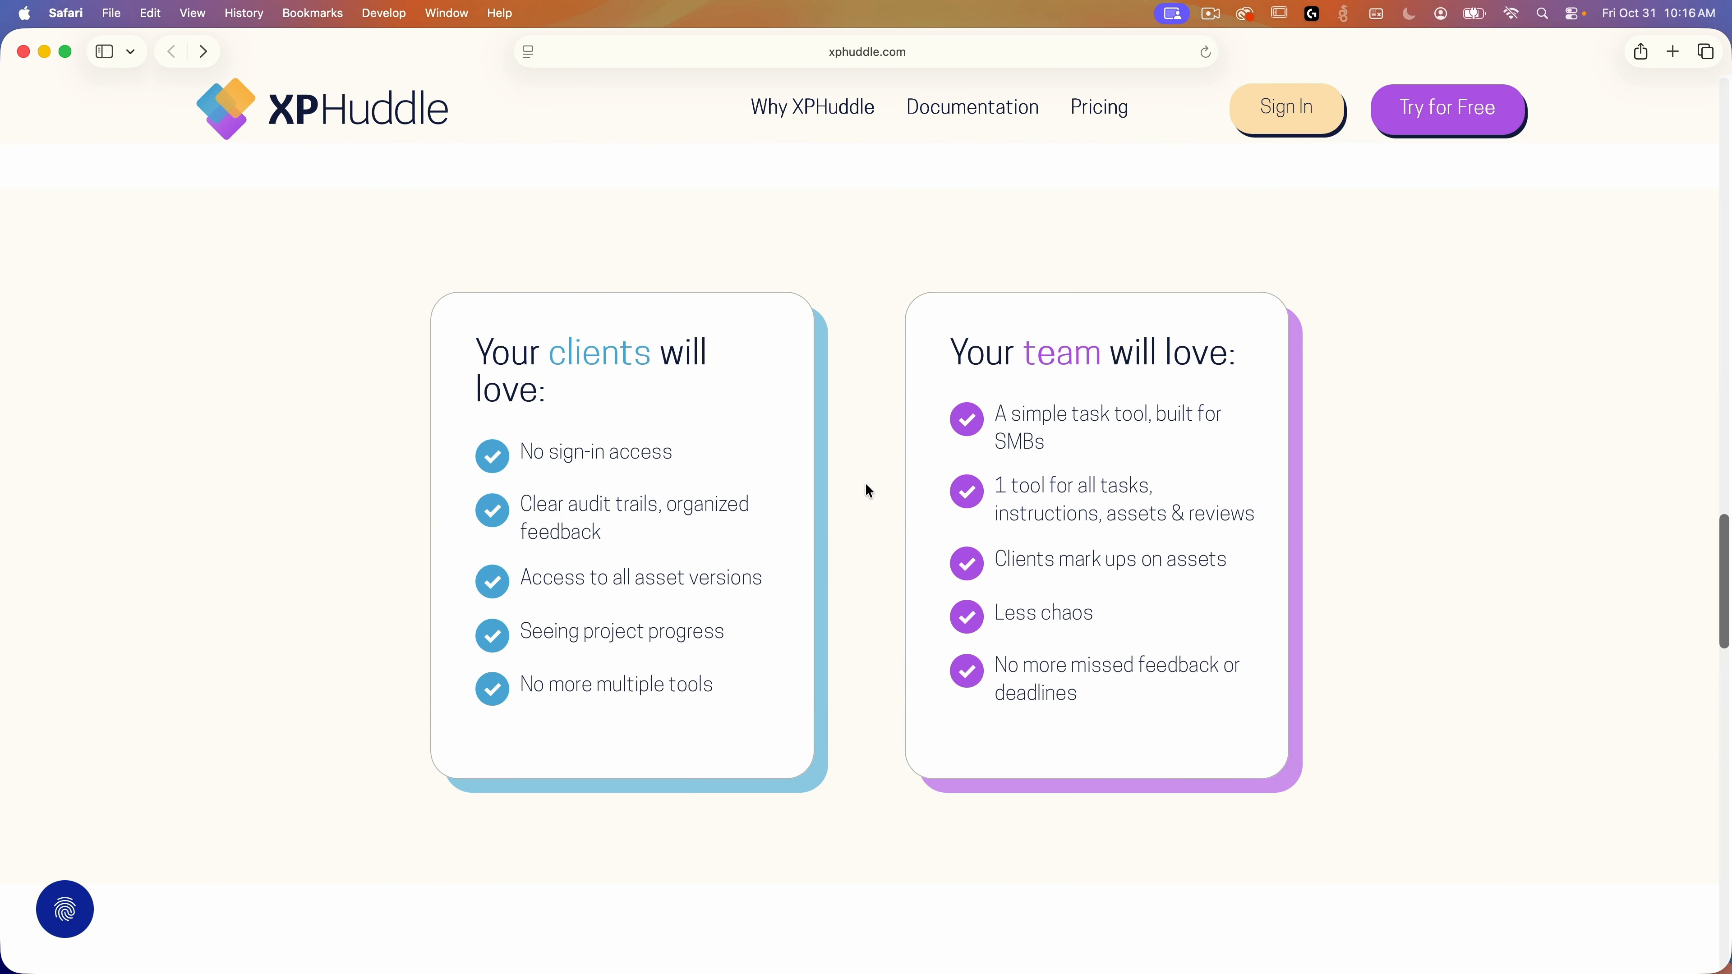
left_click_drag(521, 684, 680, 690)
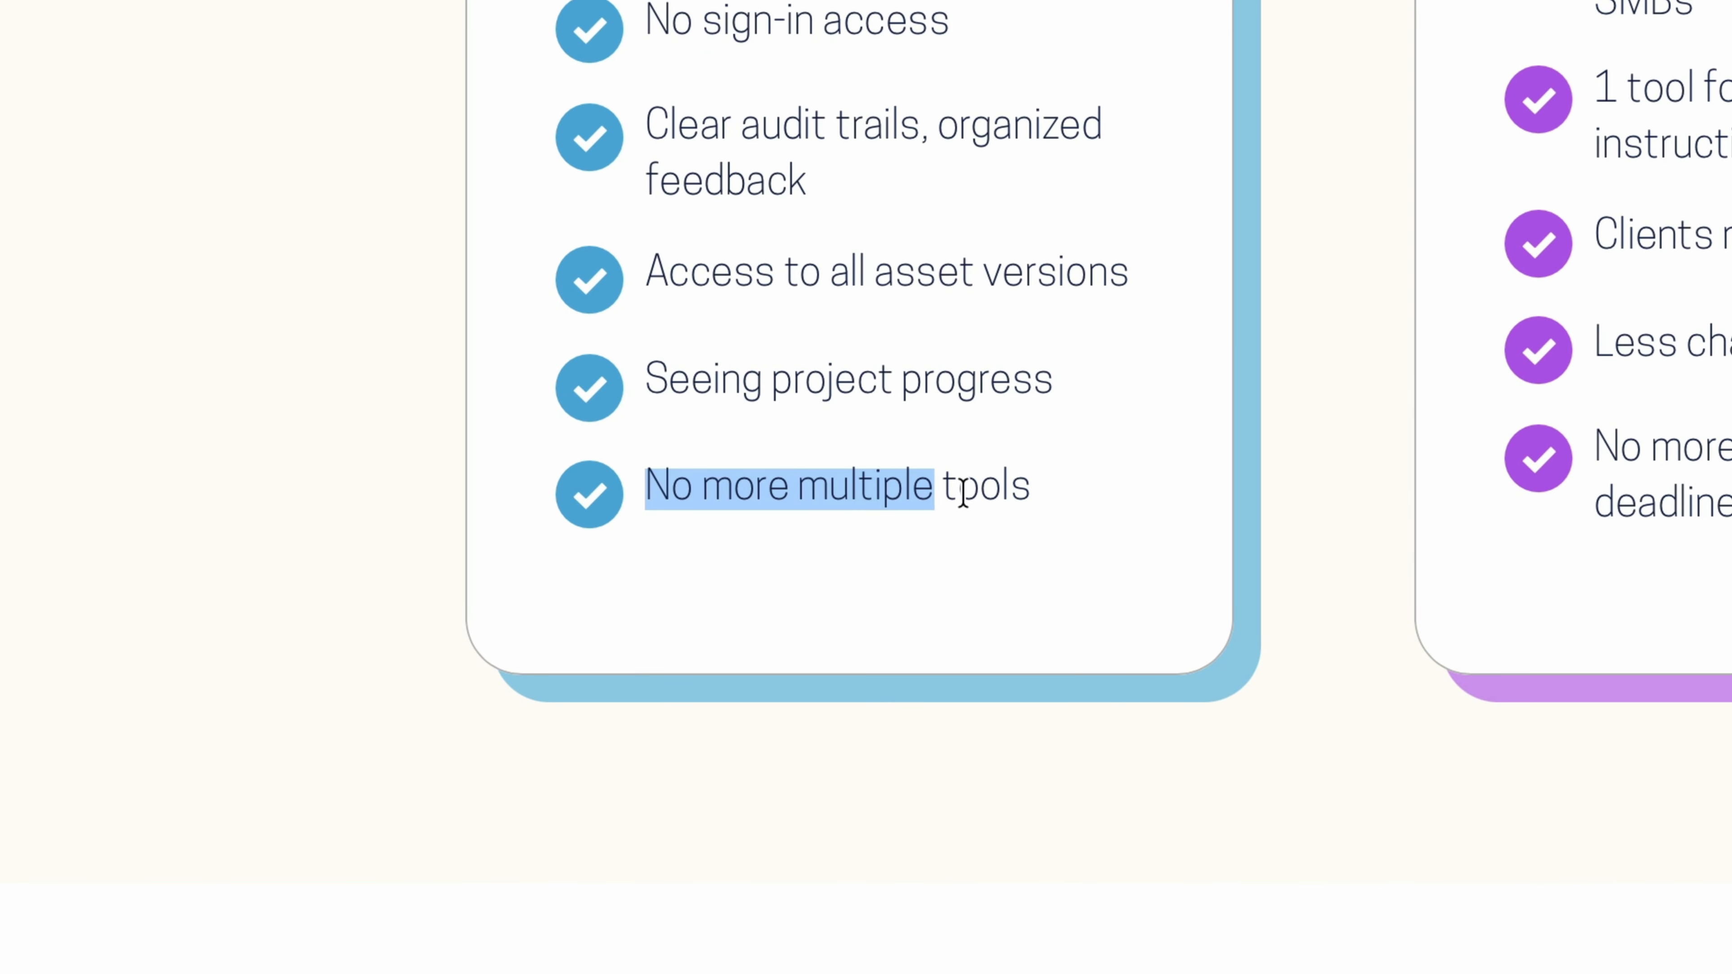
left_click_drag(963, 493, 1036, 493)
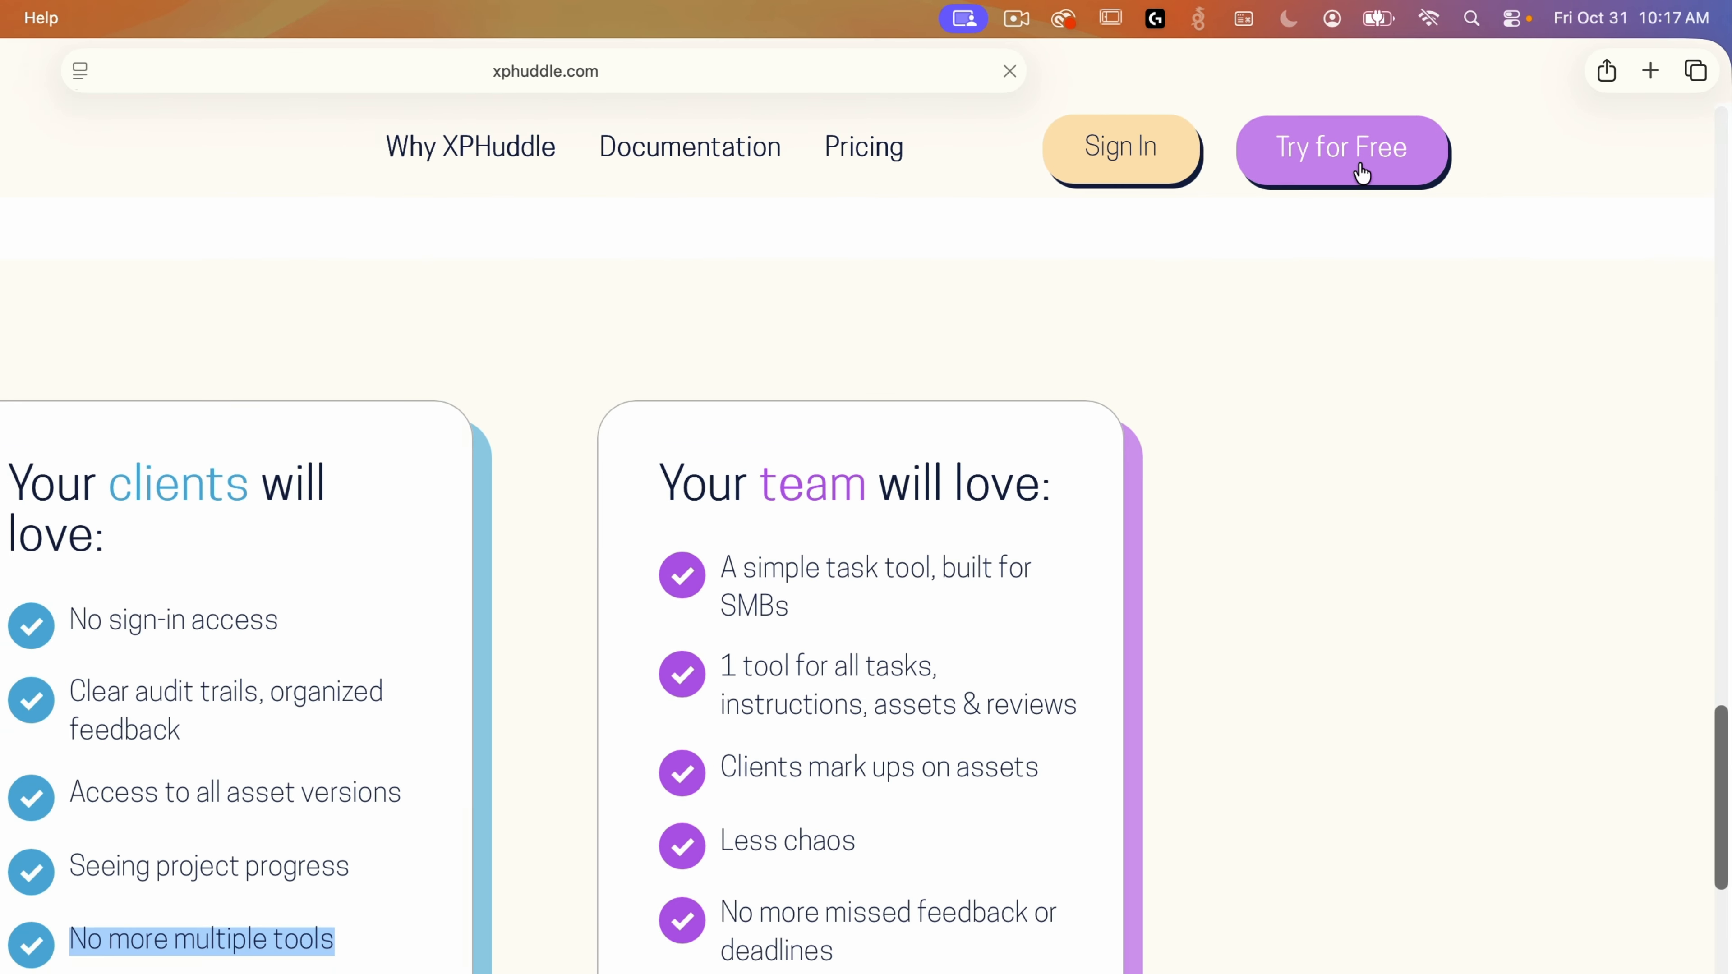
Step: Start the free sign-up and enter the user's full name and a password
left_click(1357, 164)
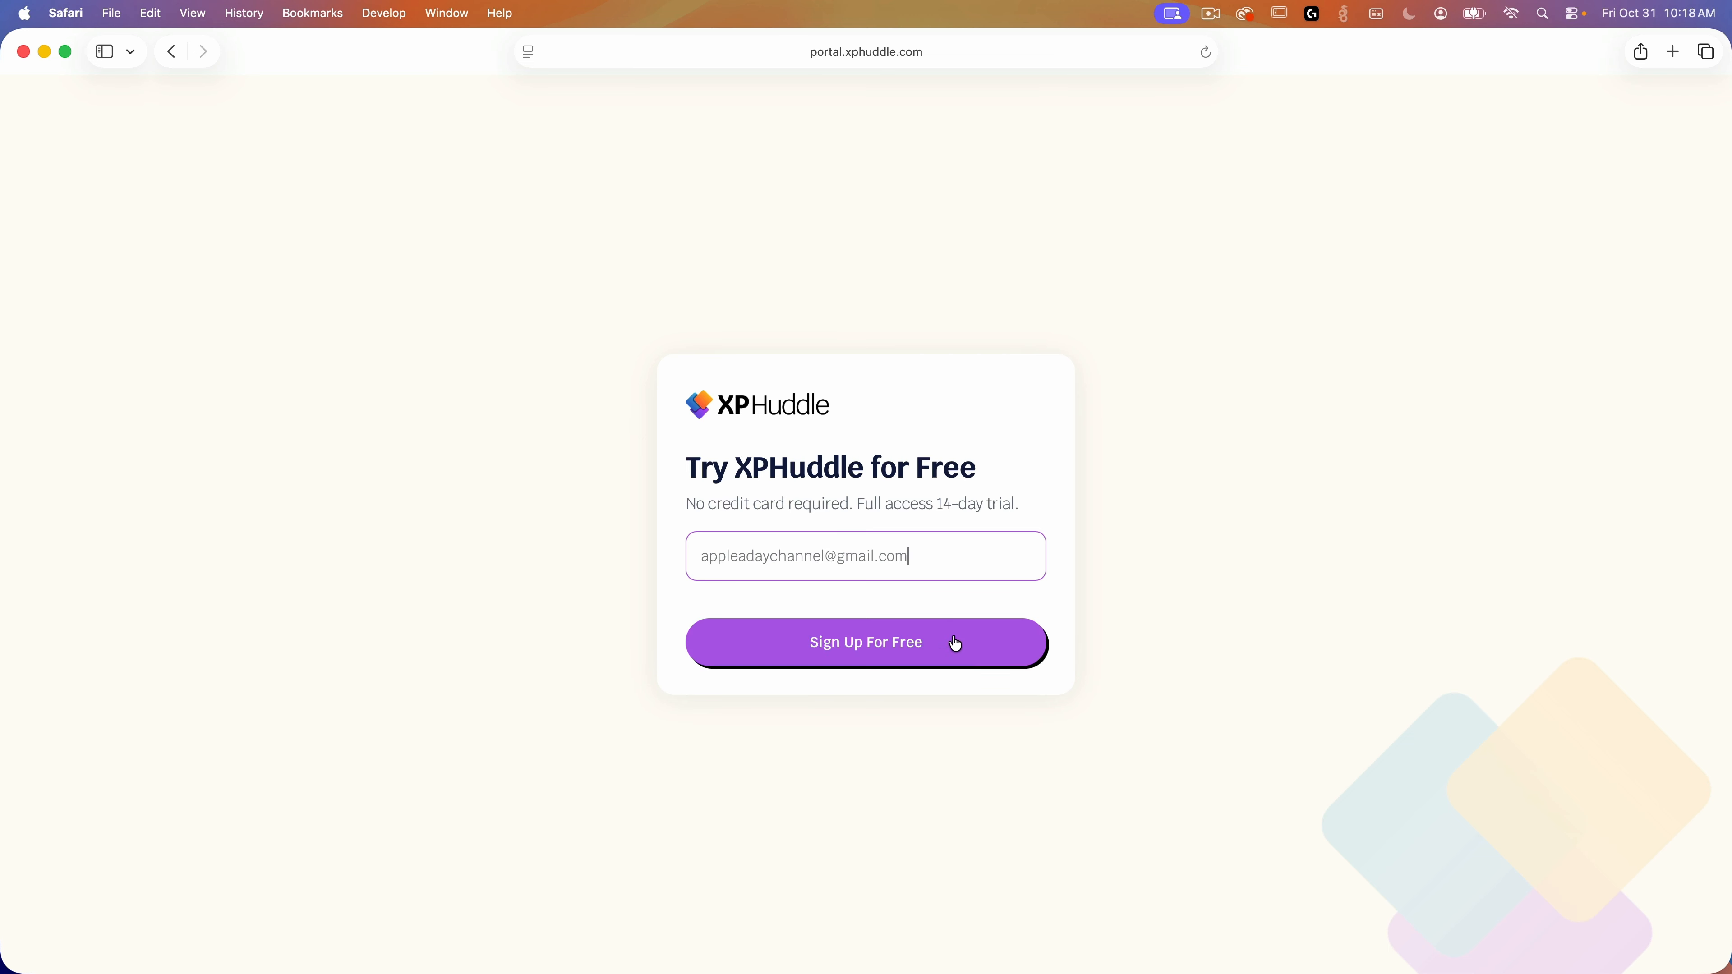
left_click(966, 657)
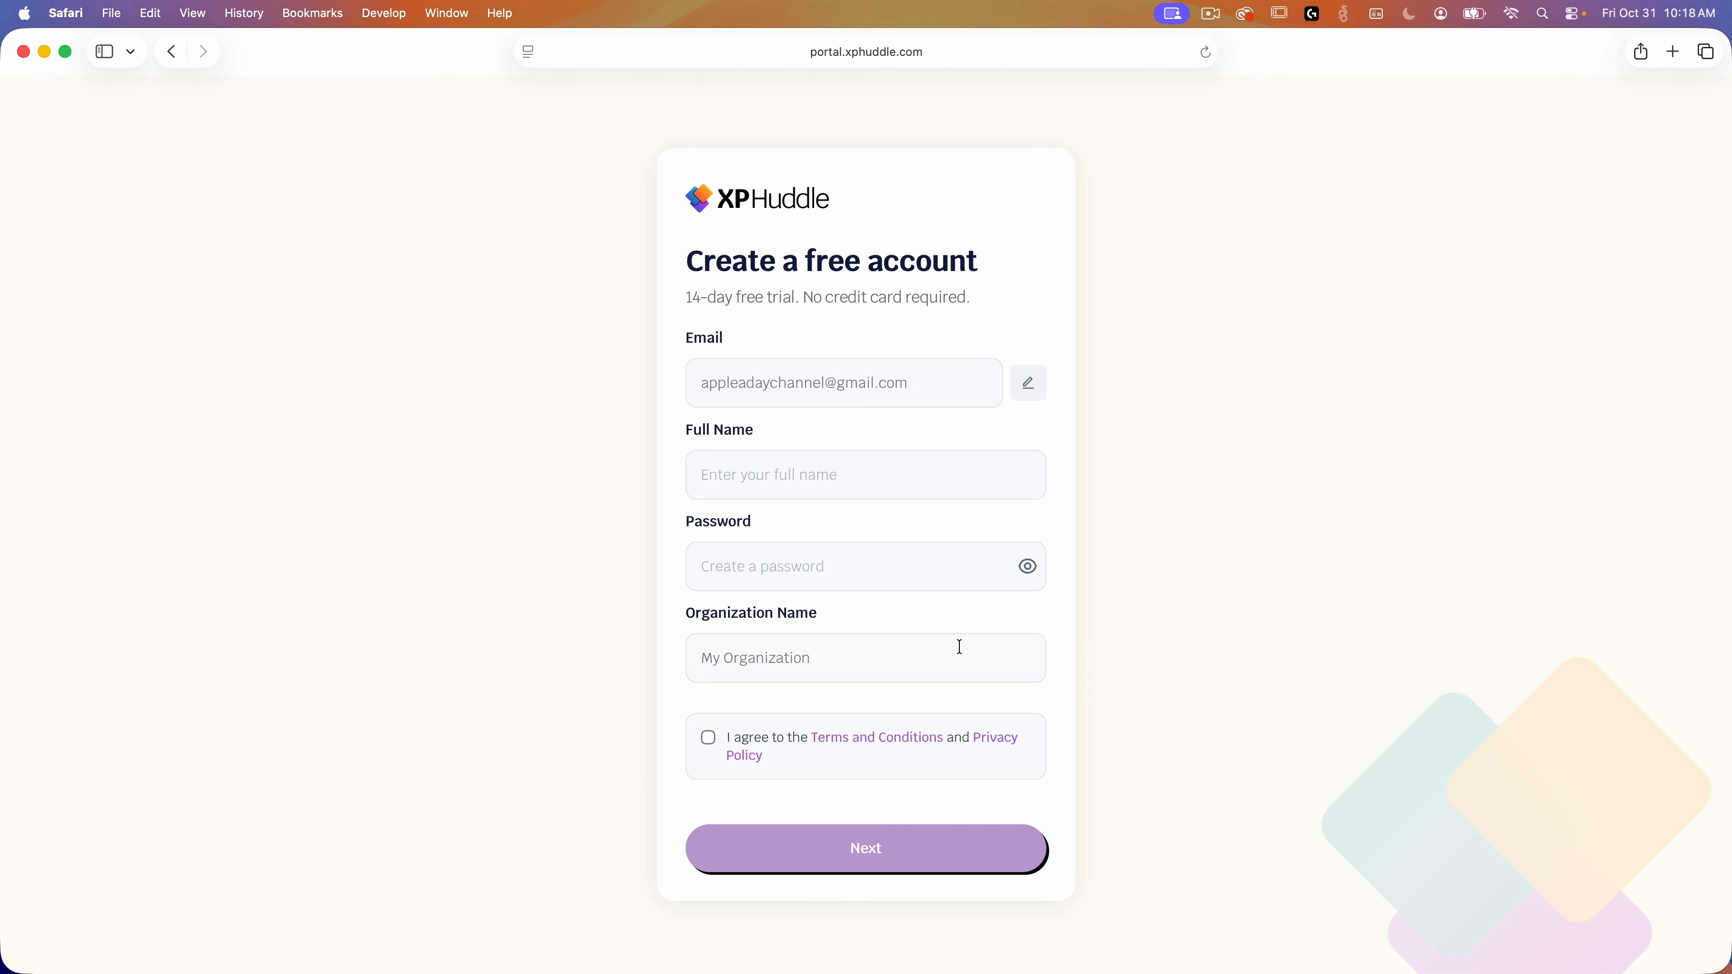
left_click(897, 472)
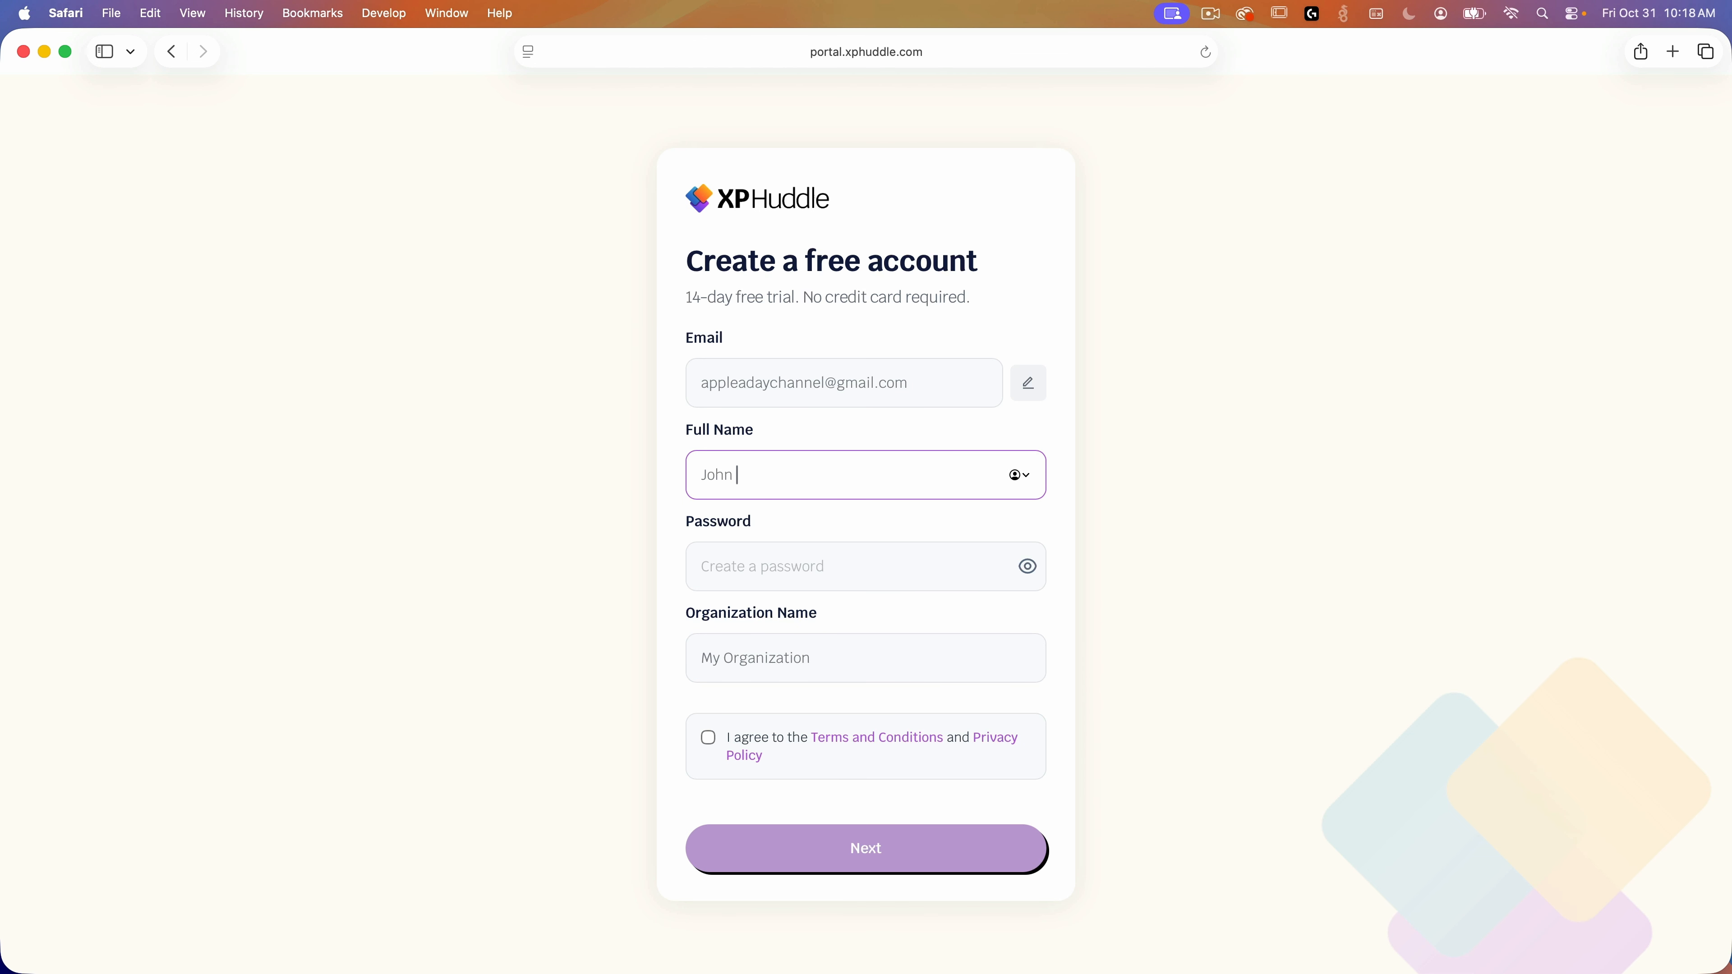
key("Tab")
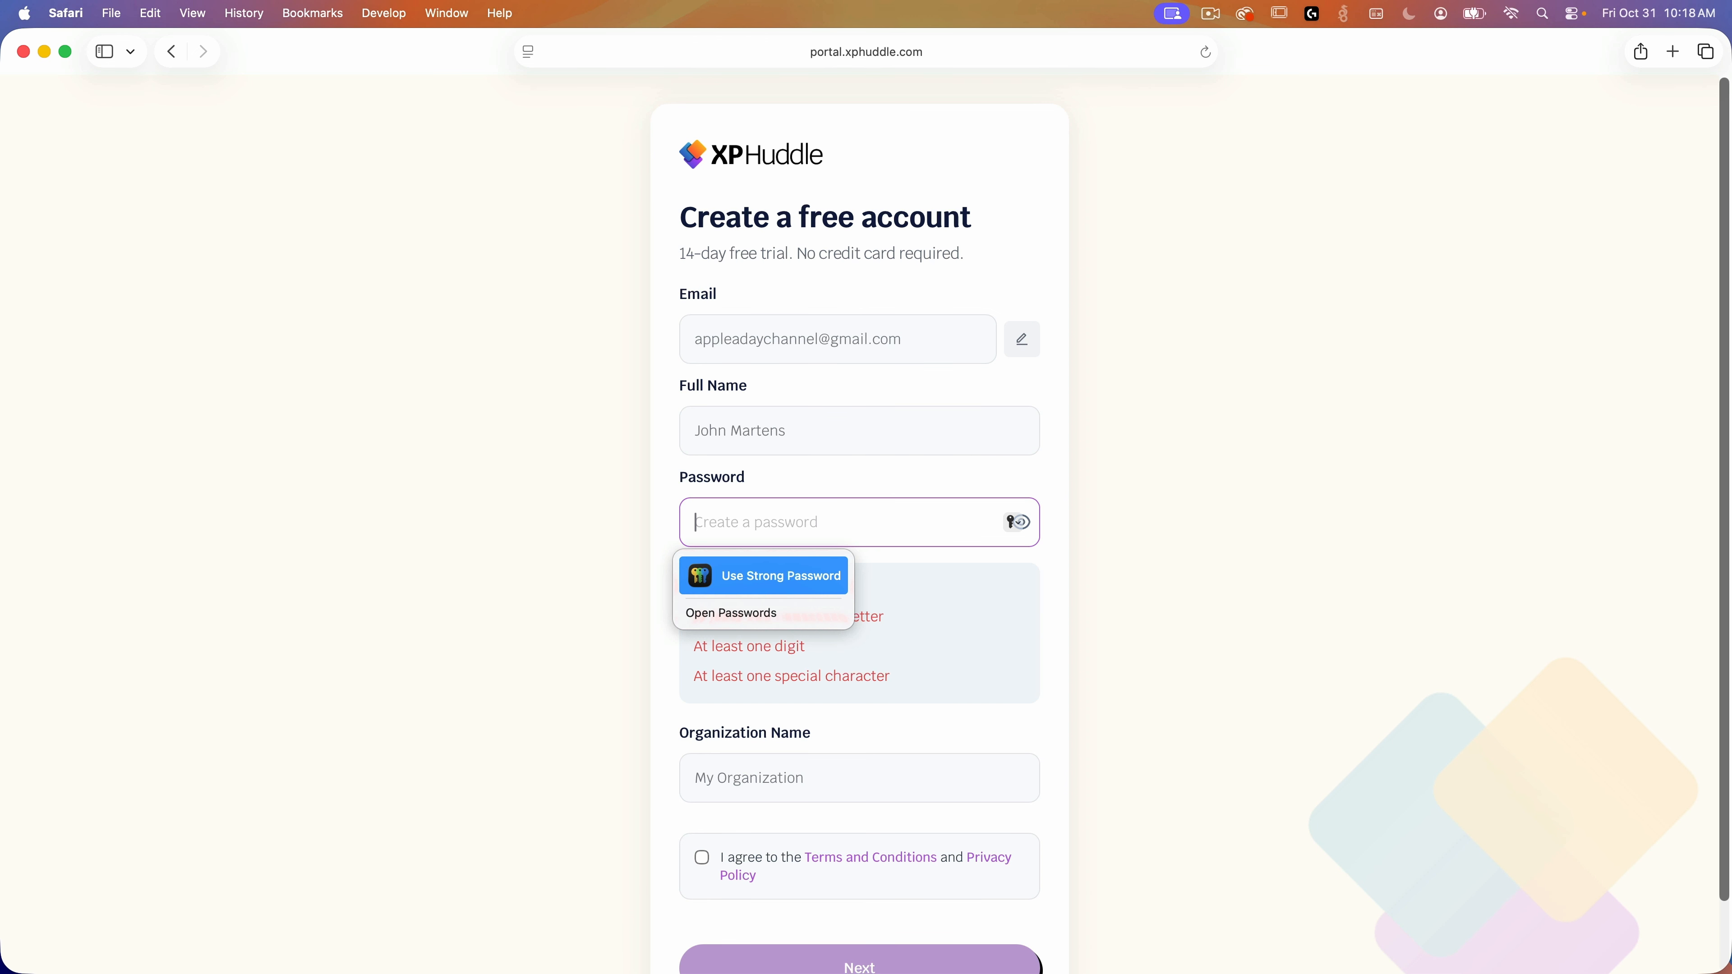
type("•••••••••••••••")
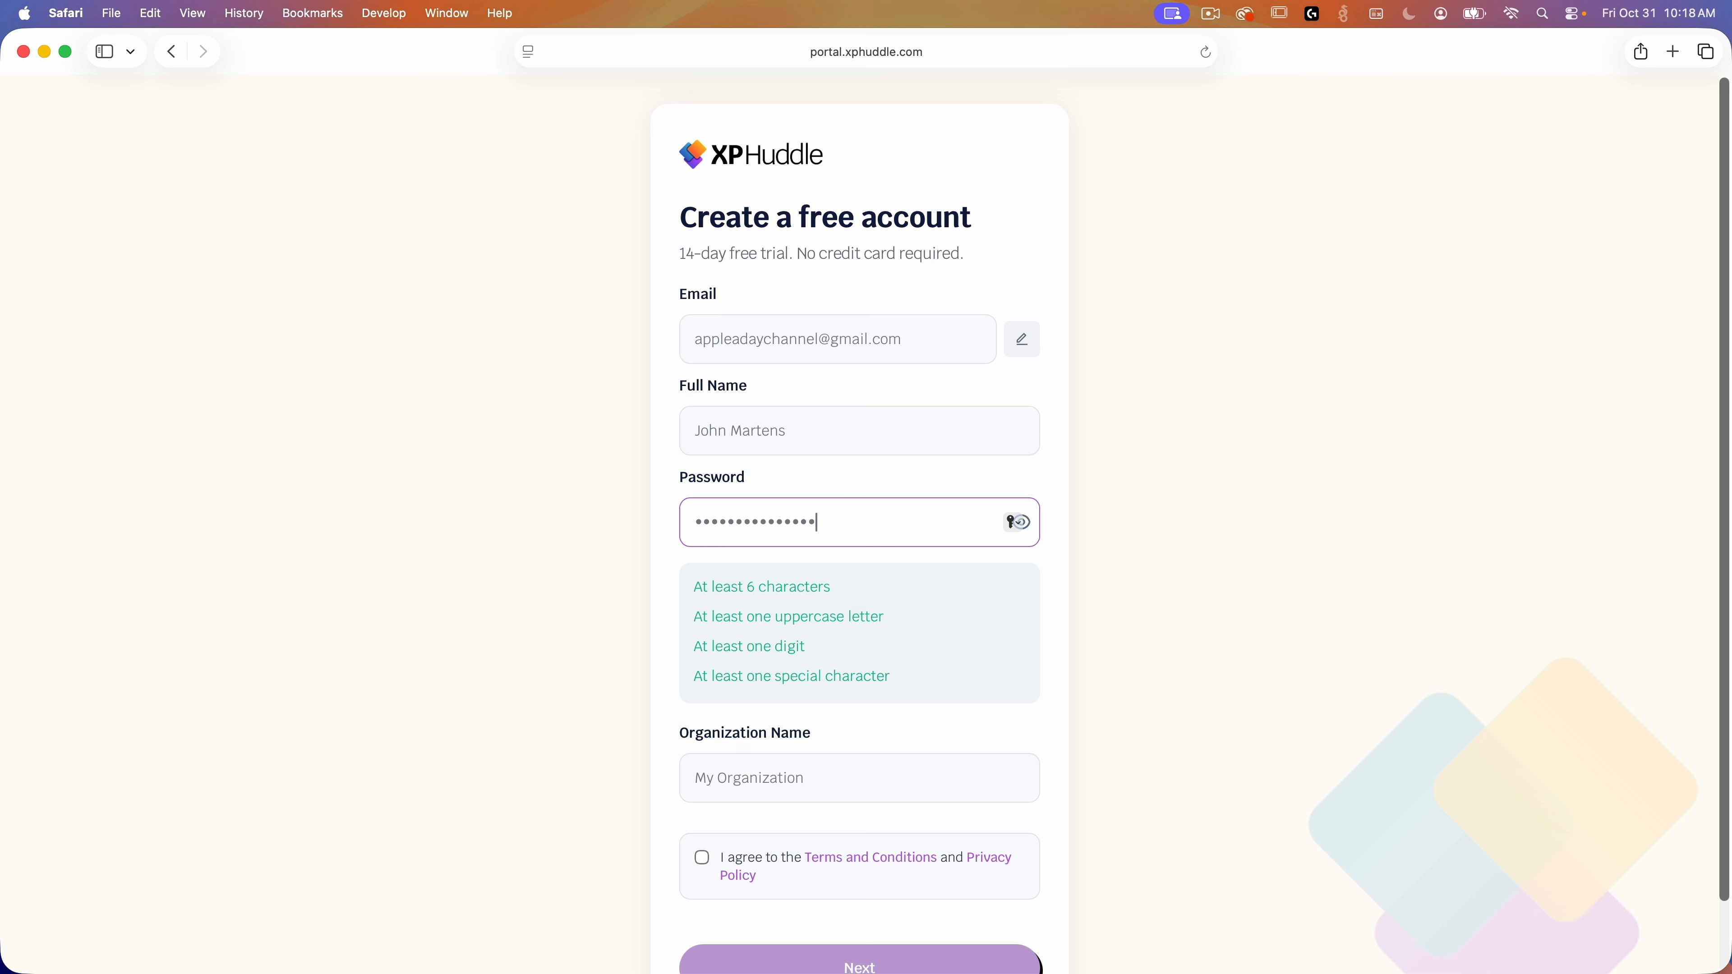
Step: Set organization name Apple-A-Day, accept the terms, and submit the account form
key("Tab")
type("Apple--D")
key("BackSpace")
key("BackSpace")
type("A-Day")
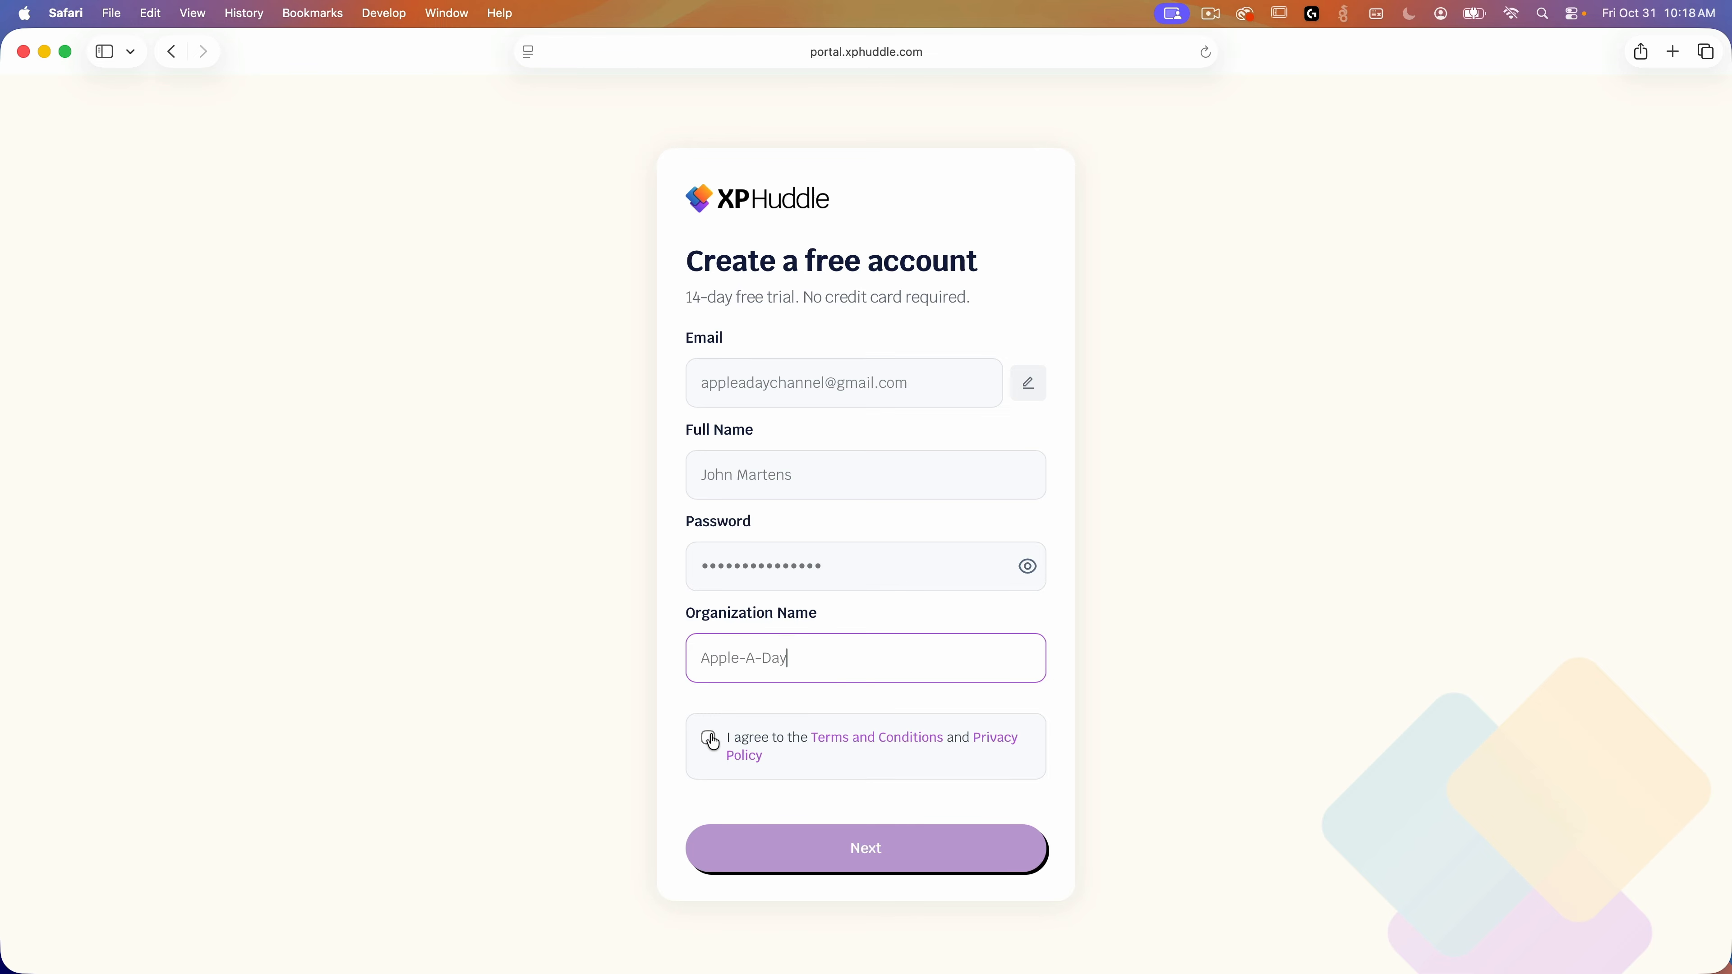
left_click(709, 738)
left_click(984, 863)
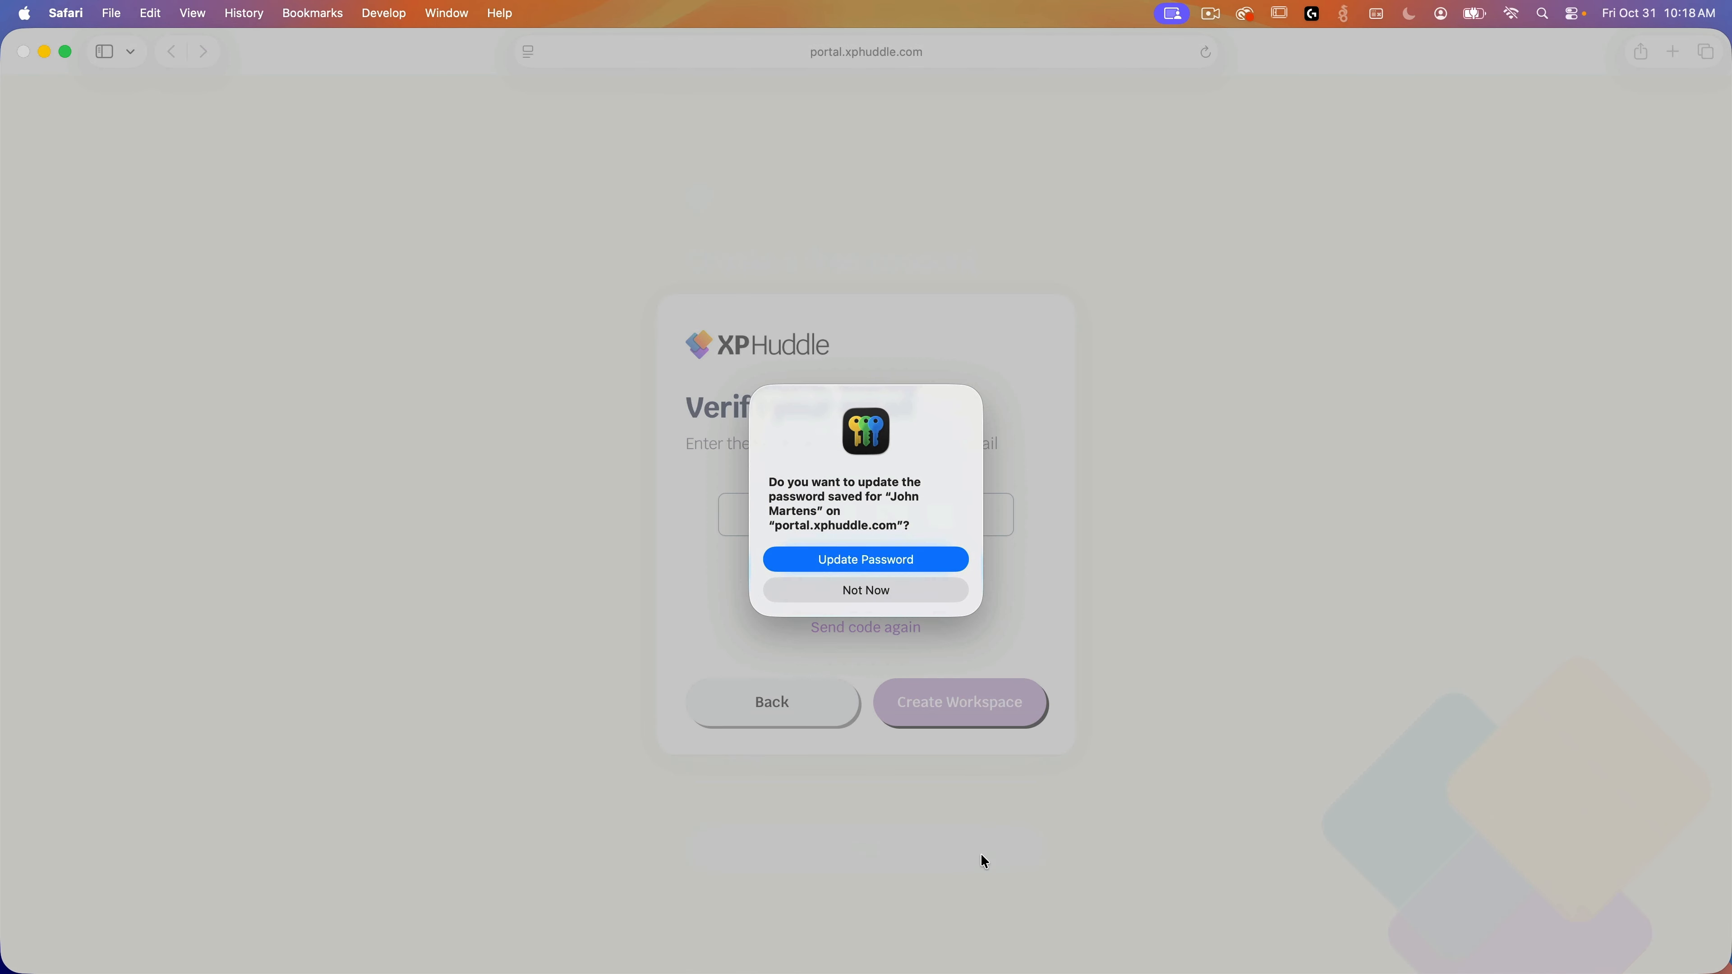
Step: Save the password, fill in the emailed verification code, and create the workspace
left_click(890, 565)
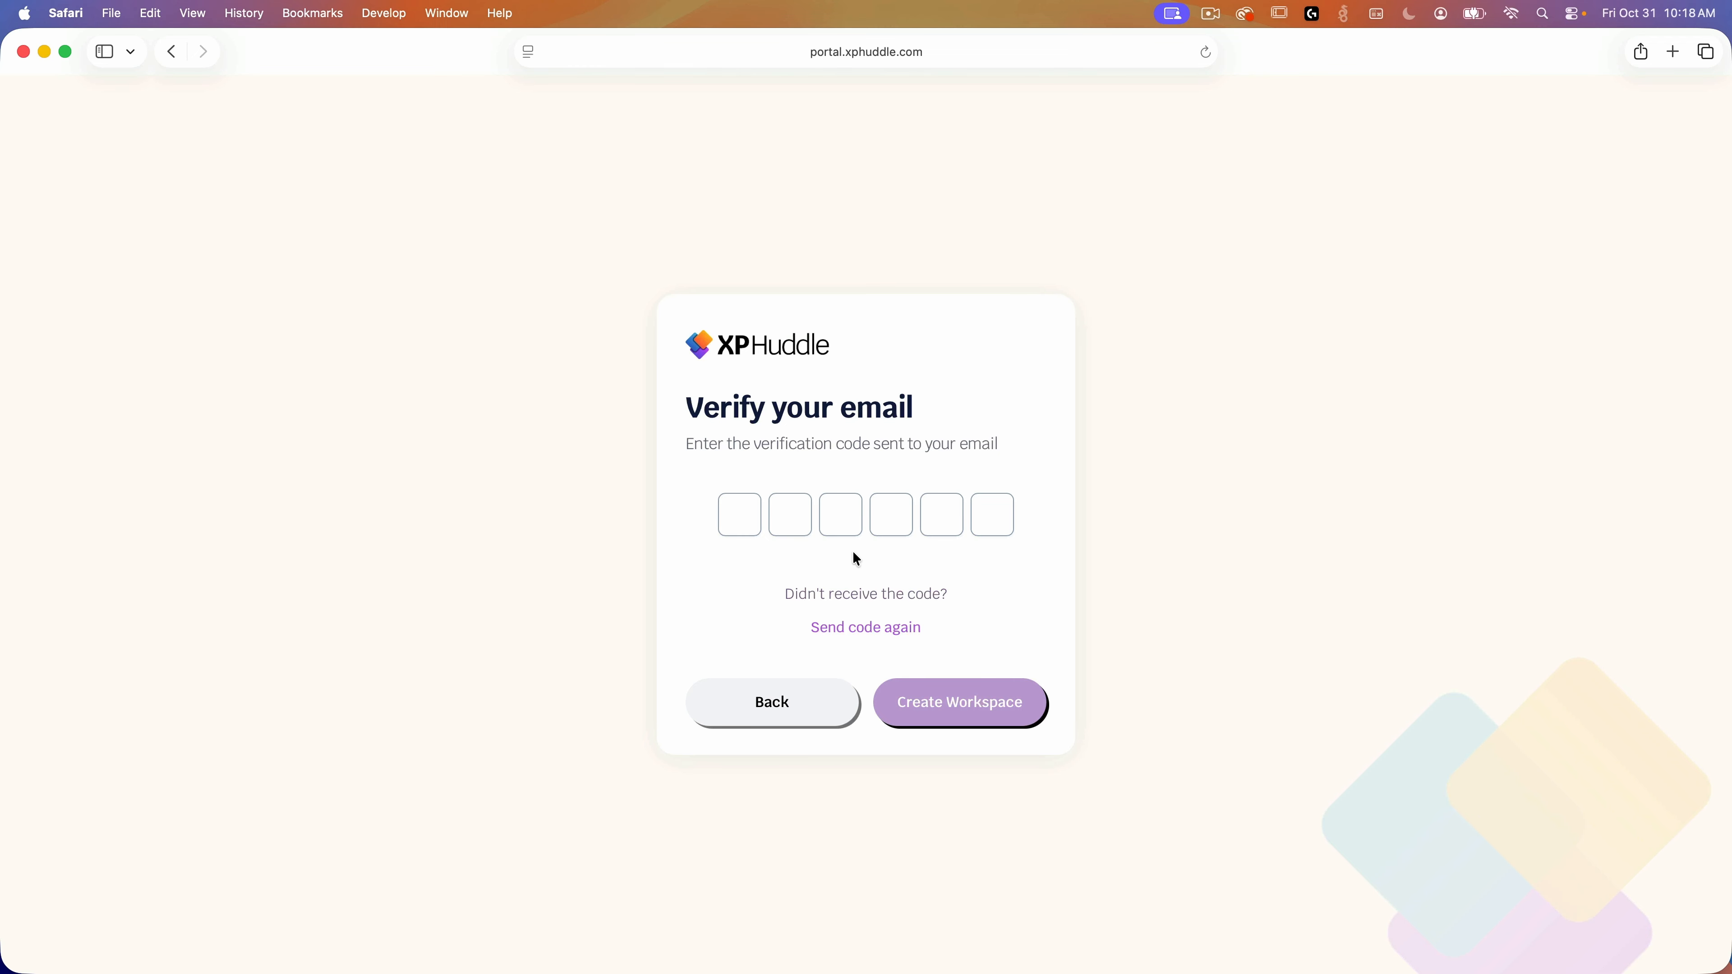
left_click(738, 515)
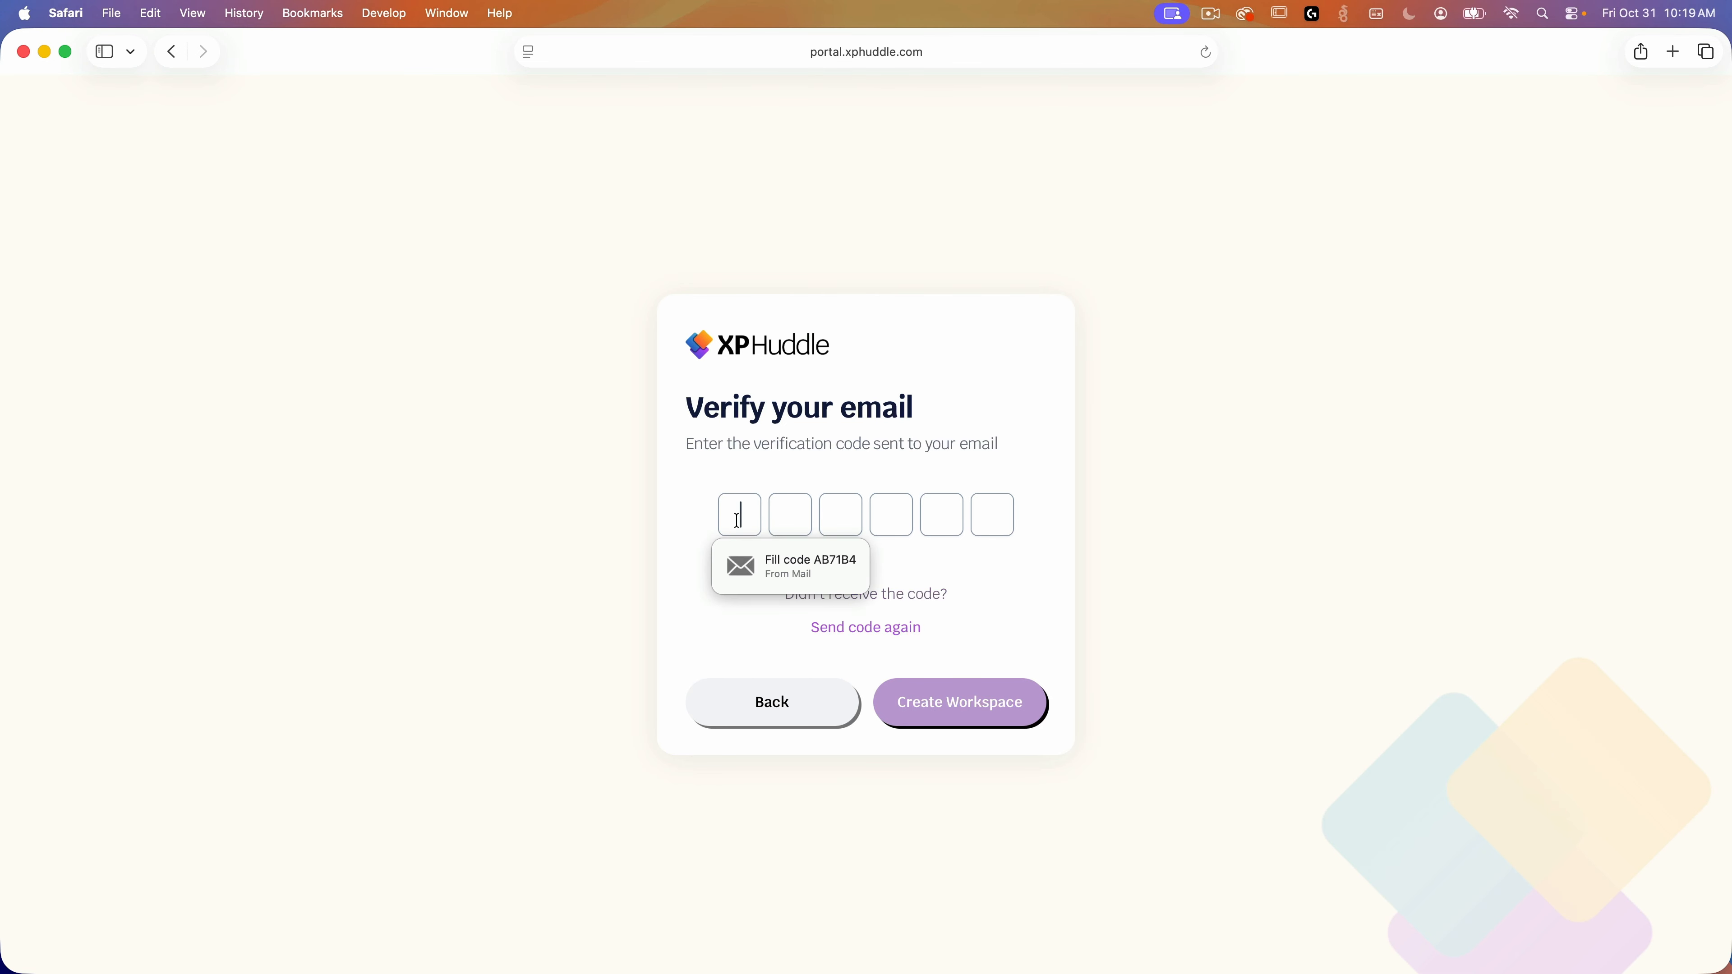
key("Return")
left_click(975, 692)
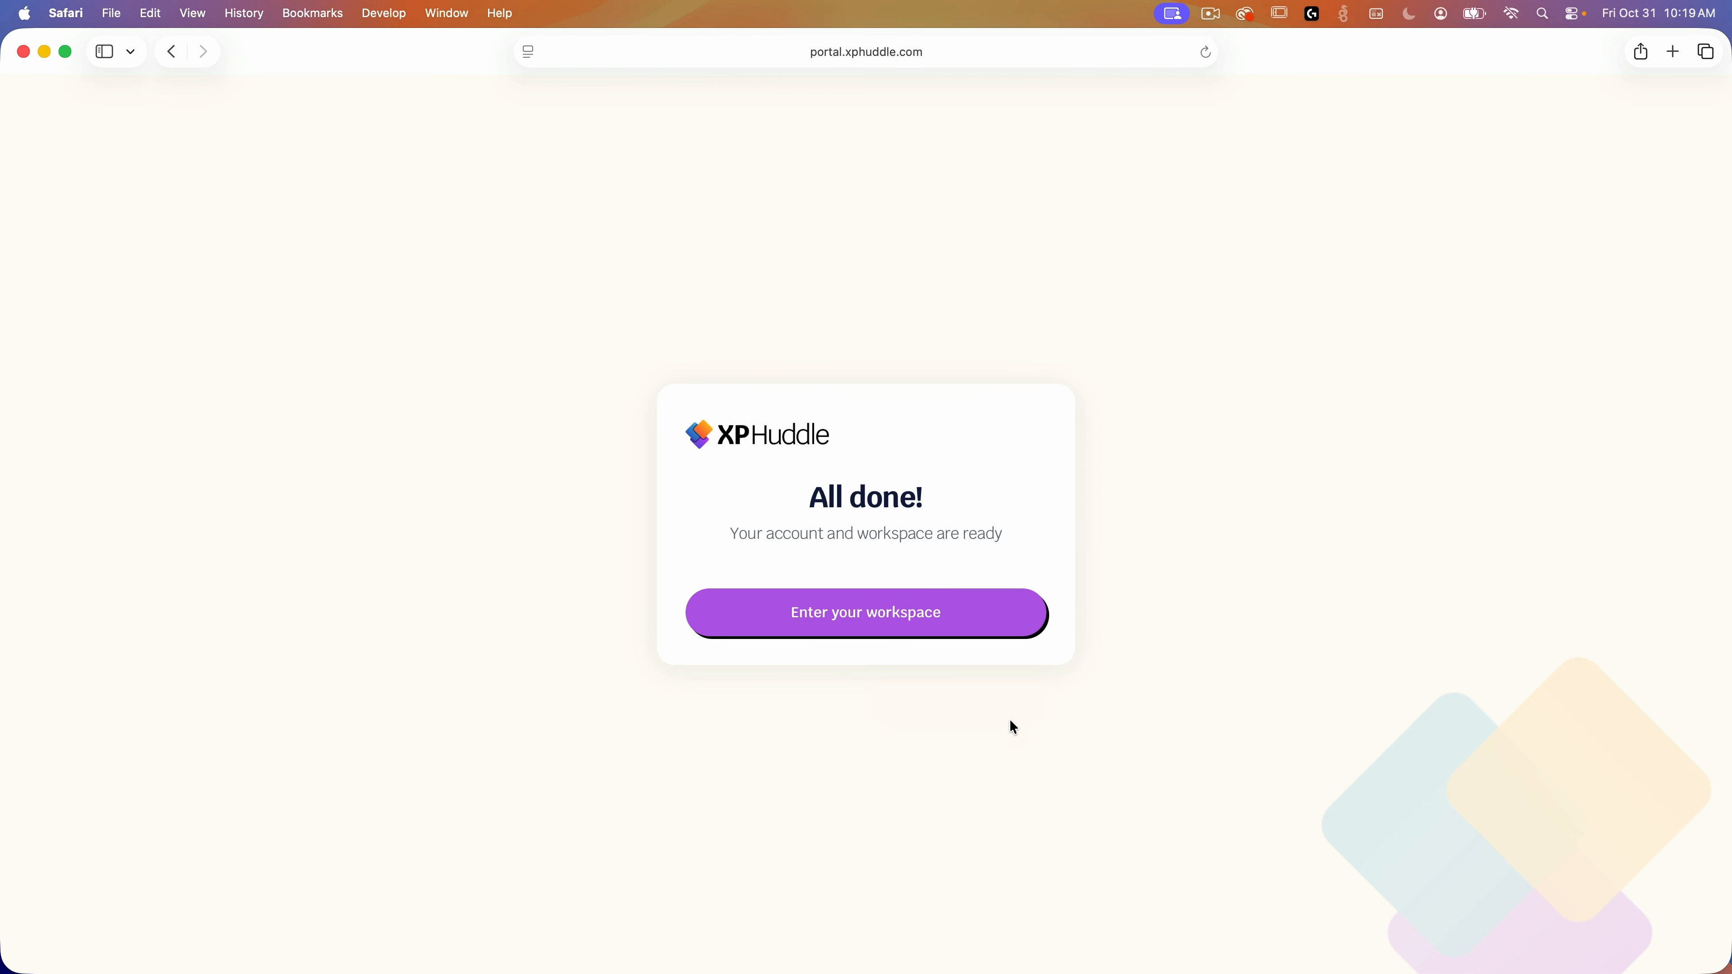
Step: Enter the new workspace, sign in with the saved password, and skip passkey setup
left_click(1010, 629)
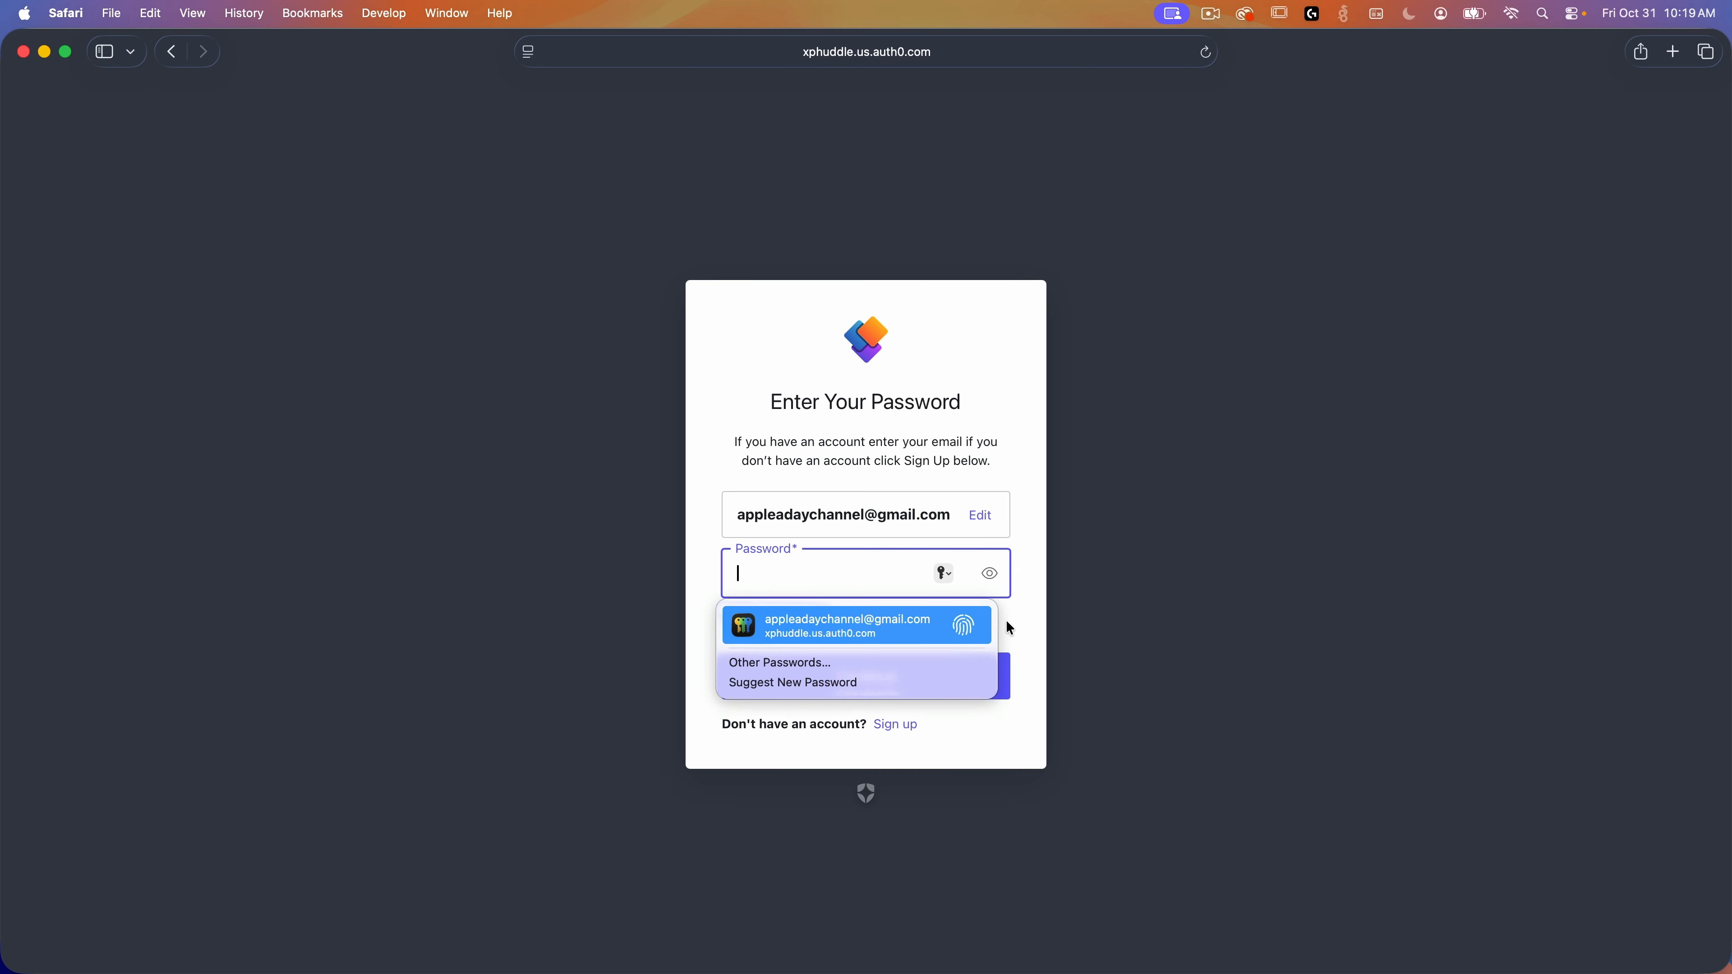
key("Return")
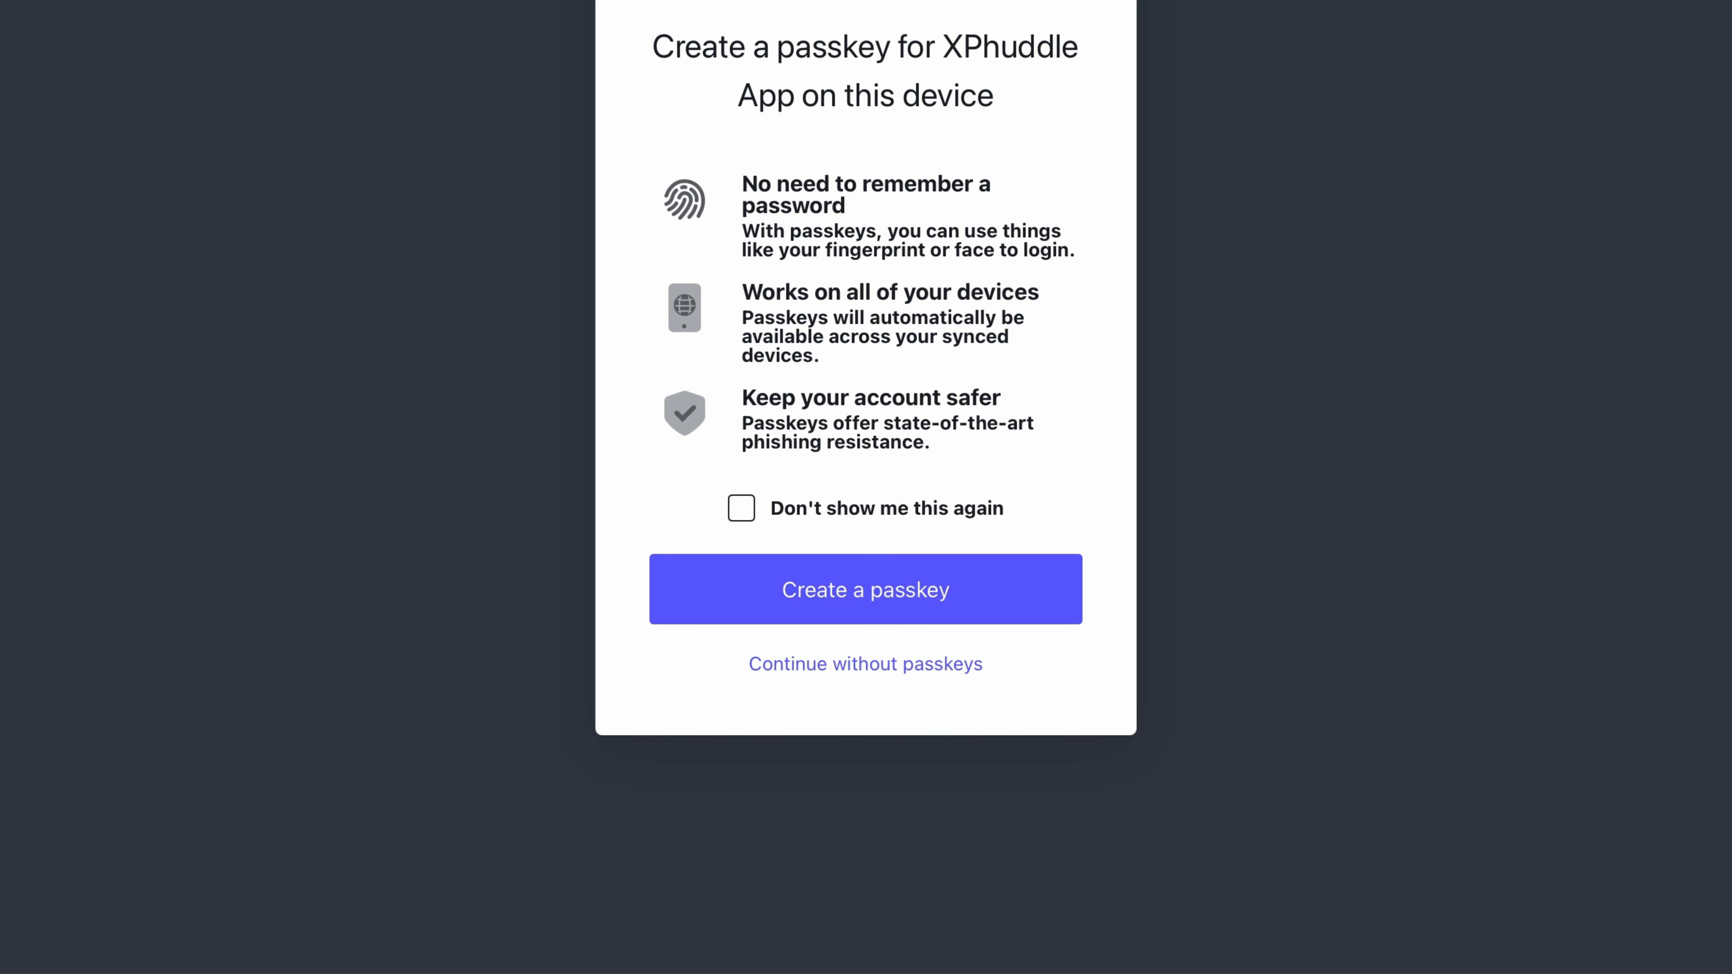
left_click(854, 672)
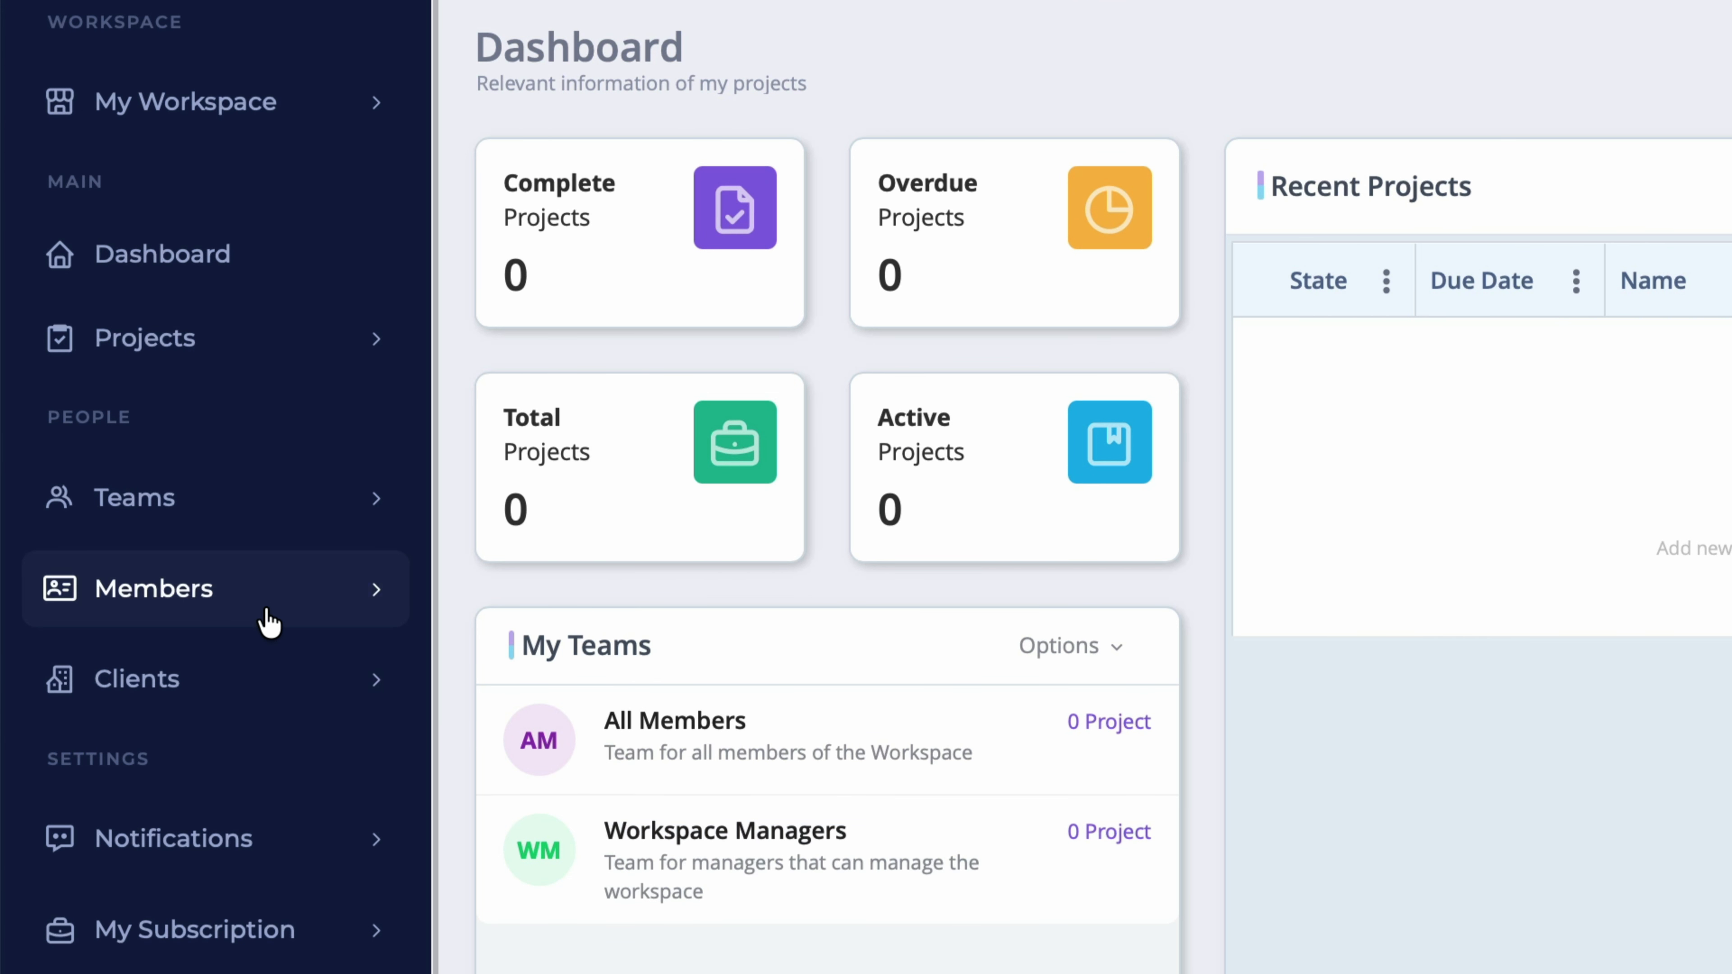
Step: Look over the Teams and Clients sections of the empty Apple-A-Day workspace
left_click(121, 516)
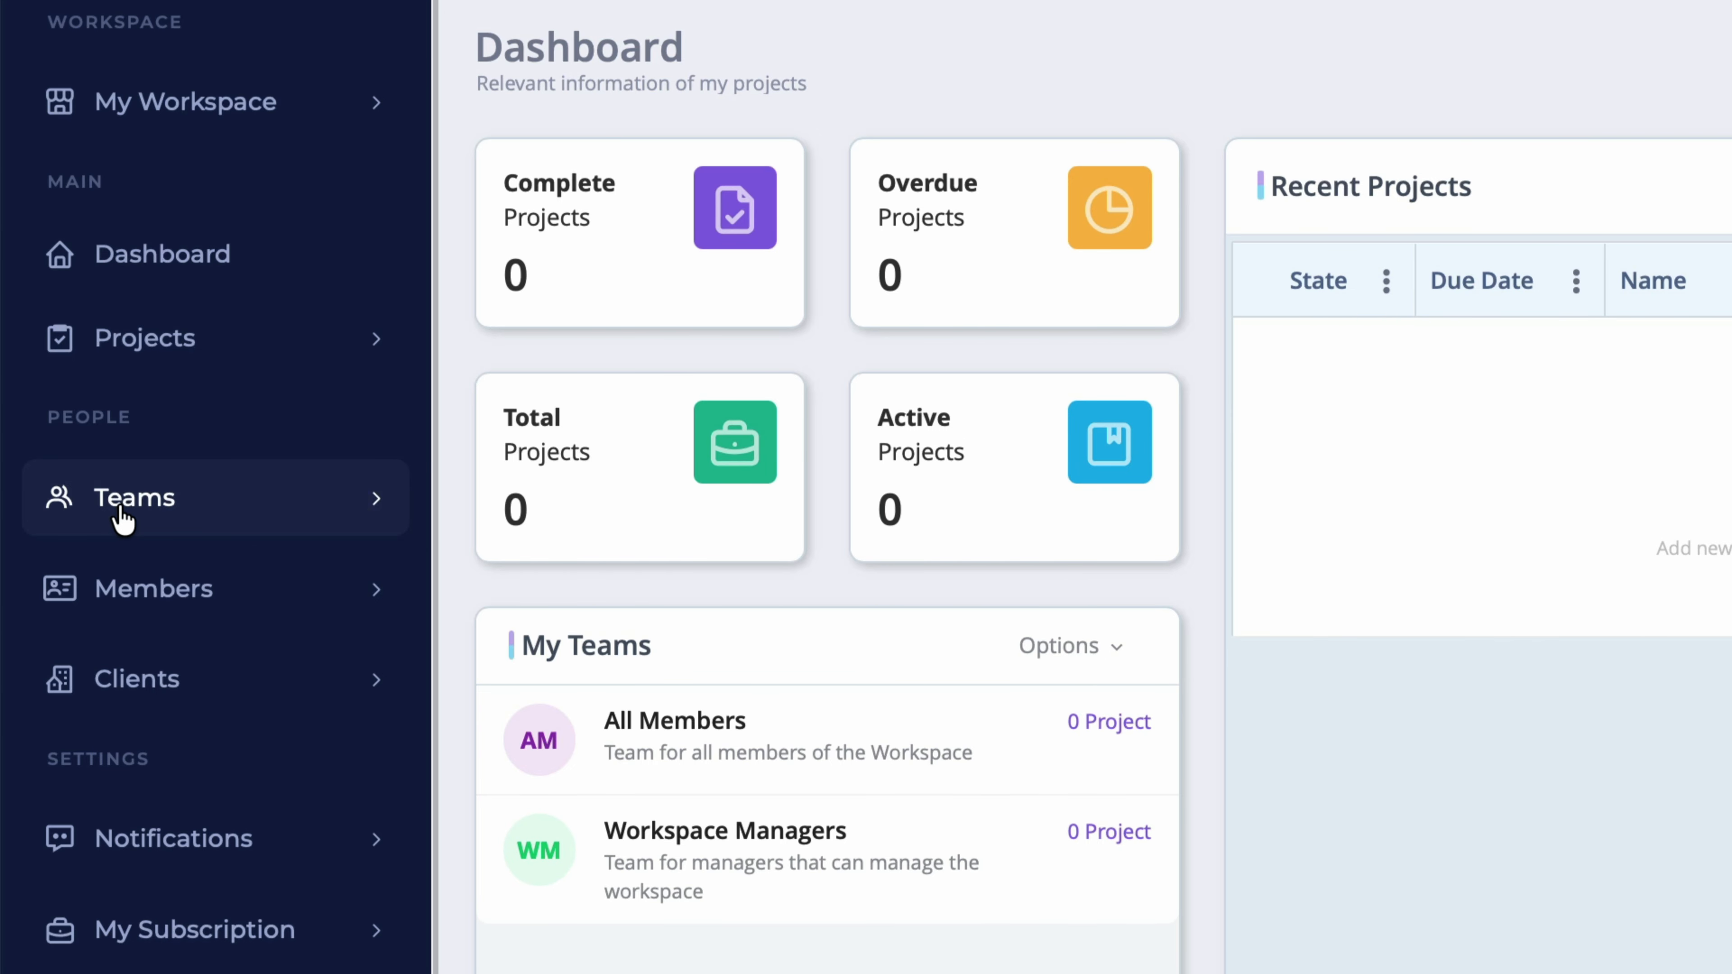
left_click(151, 688)
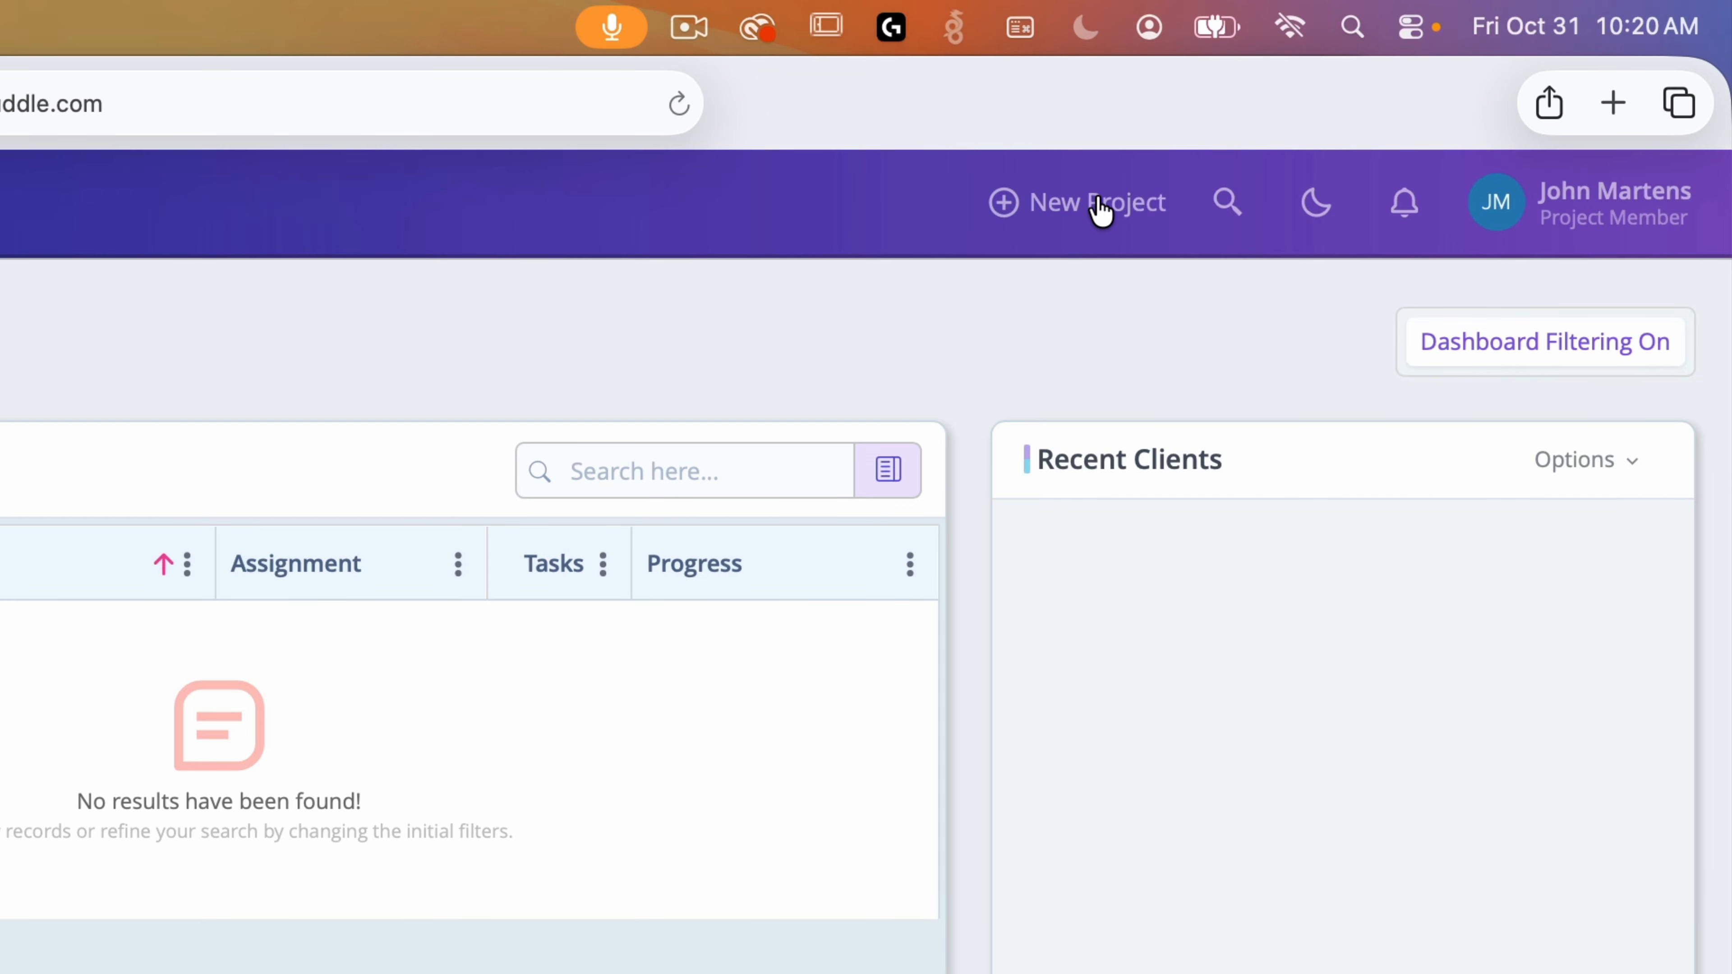
Step: Create project '2025 Film Festival Brochure' described 'Use 2024's brochure as a template'
left_click(1100, 205)
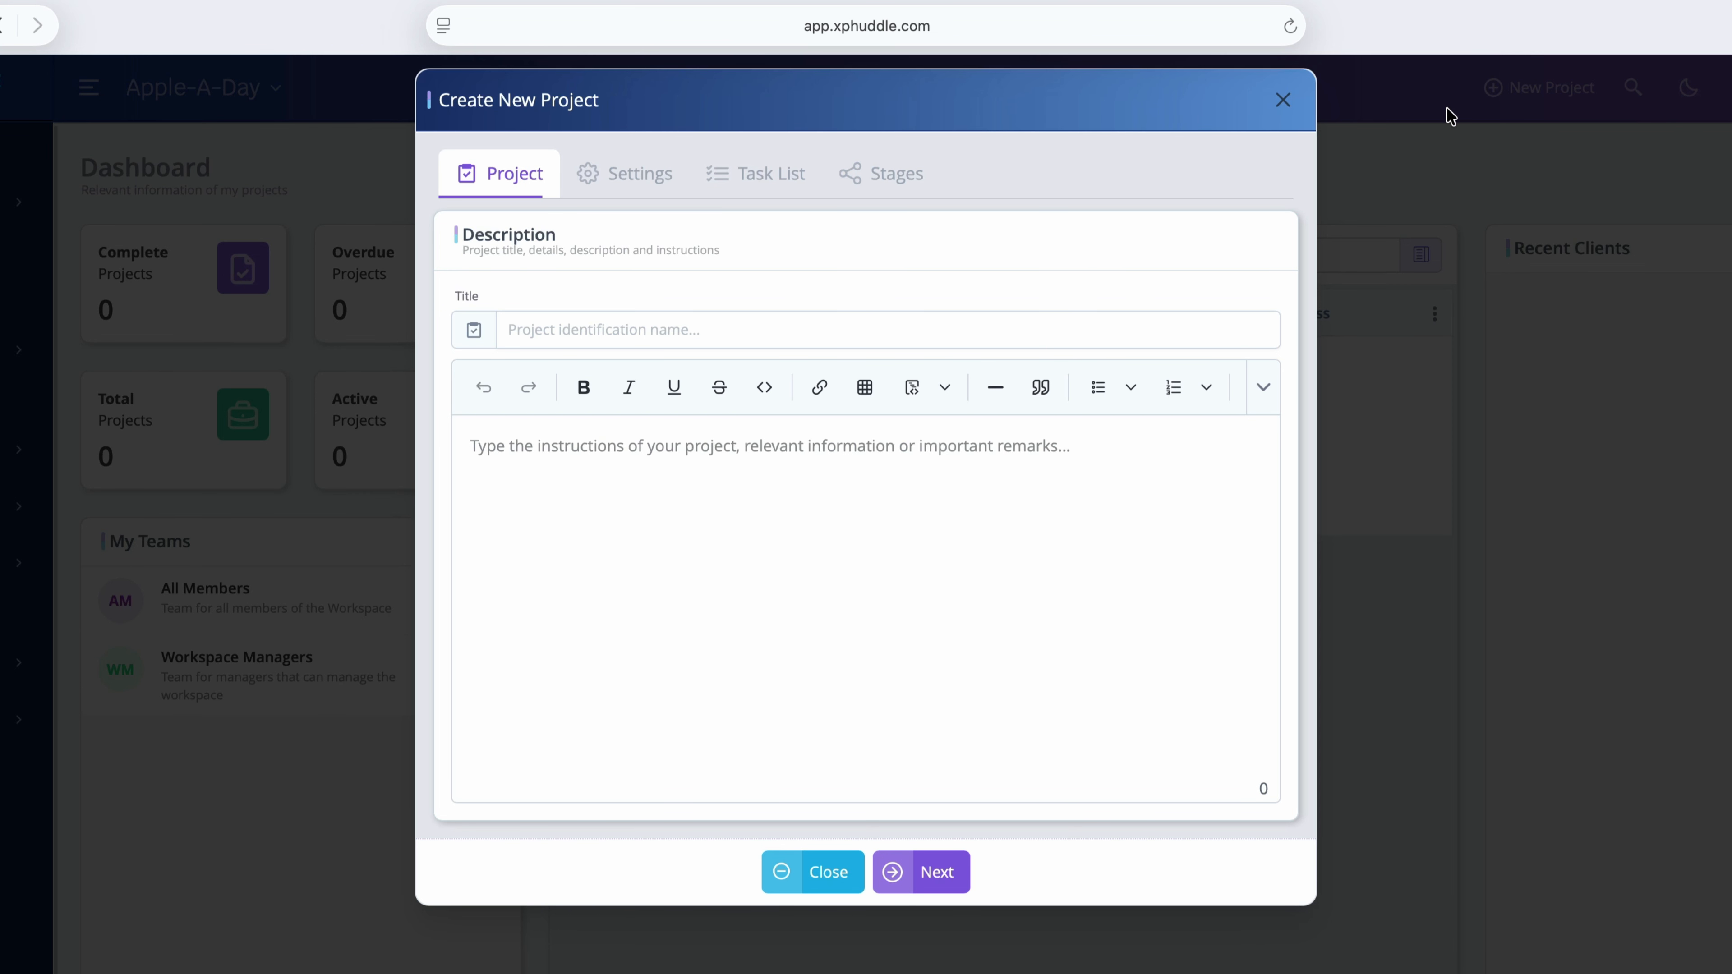
left_click(595, 330)
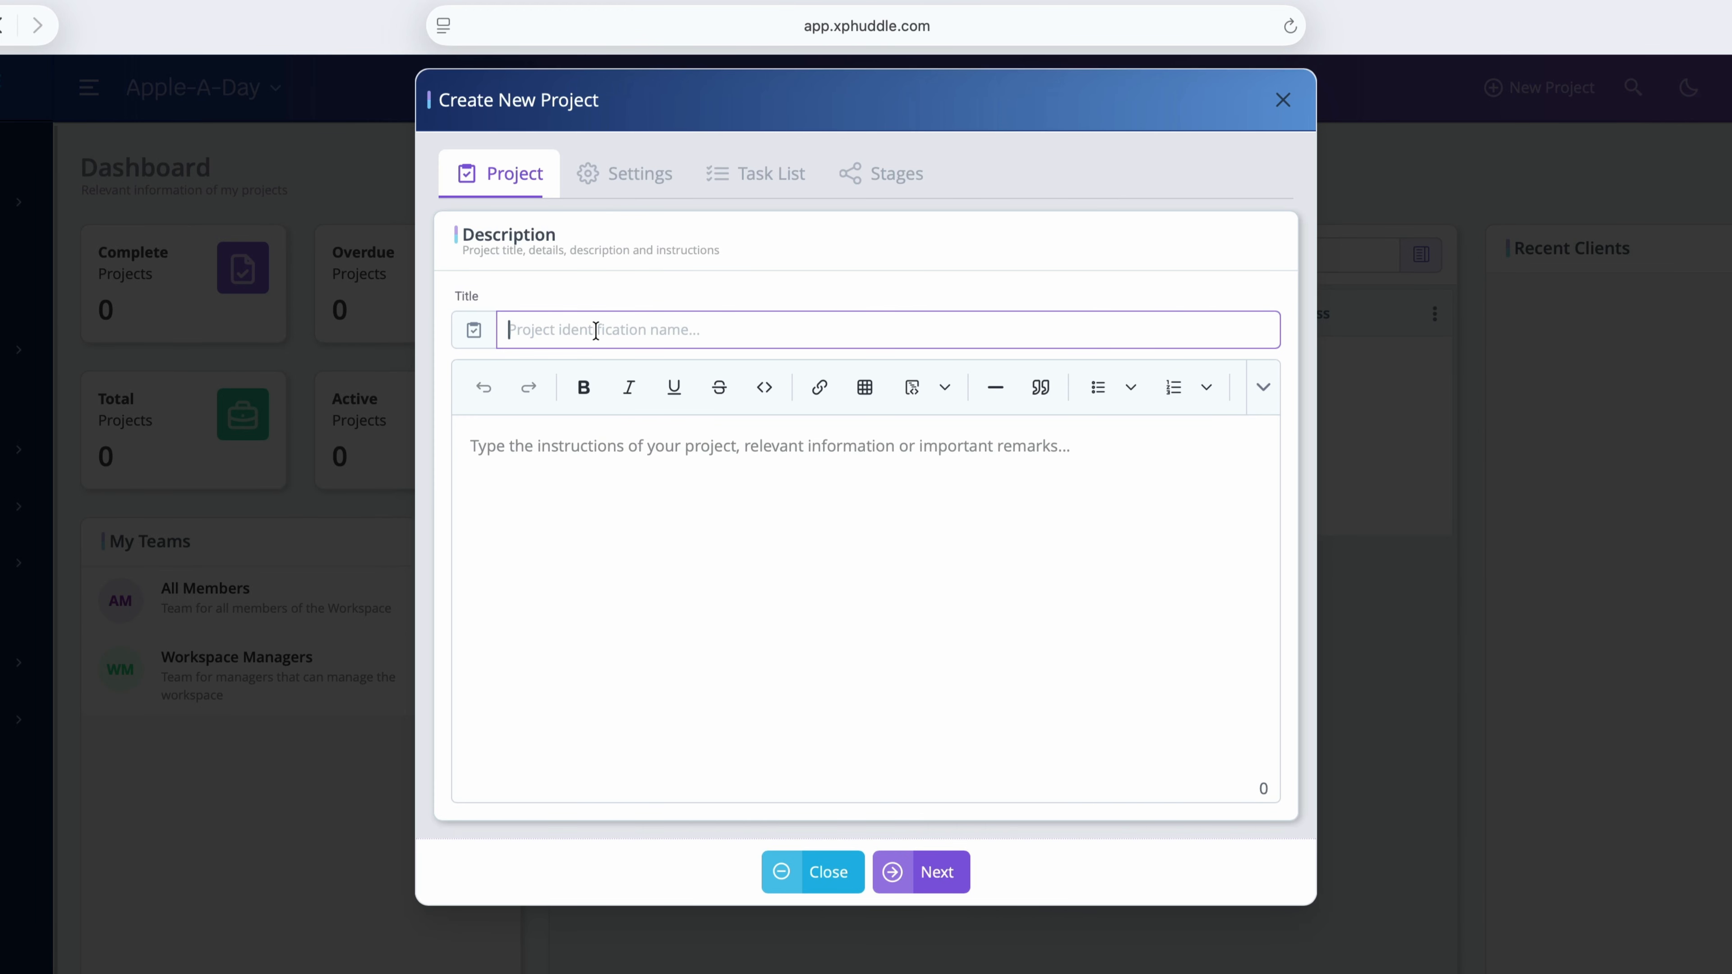
type("2025 Film Fe")
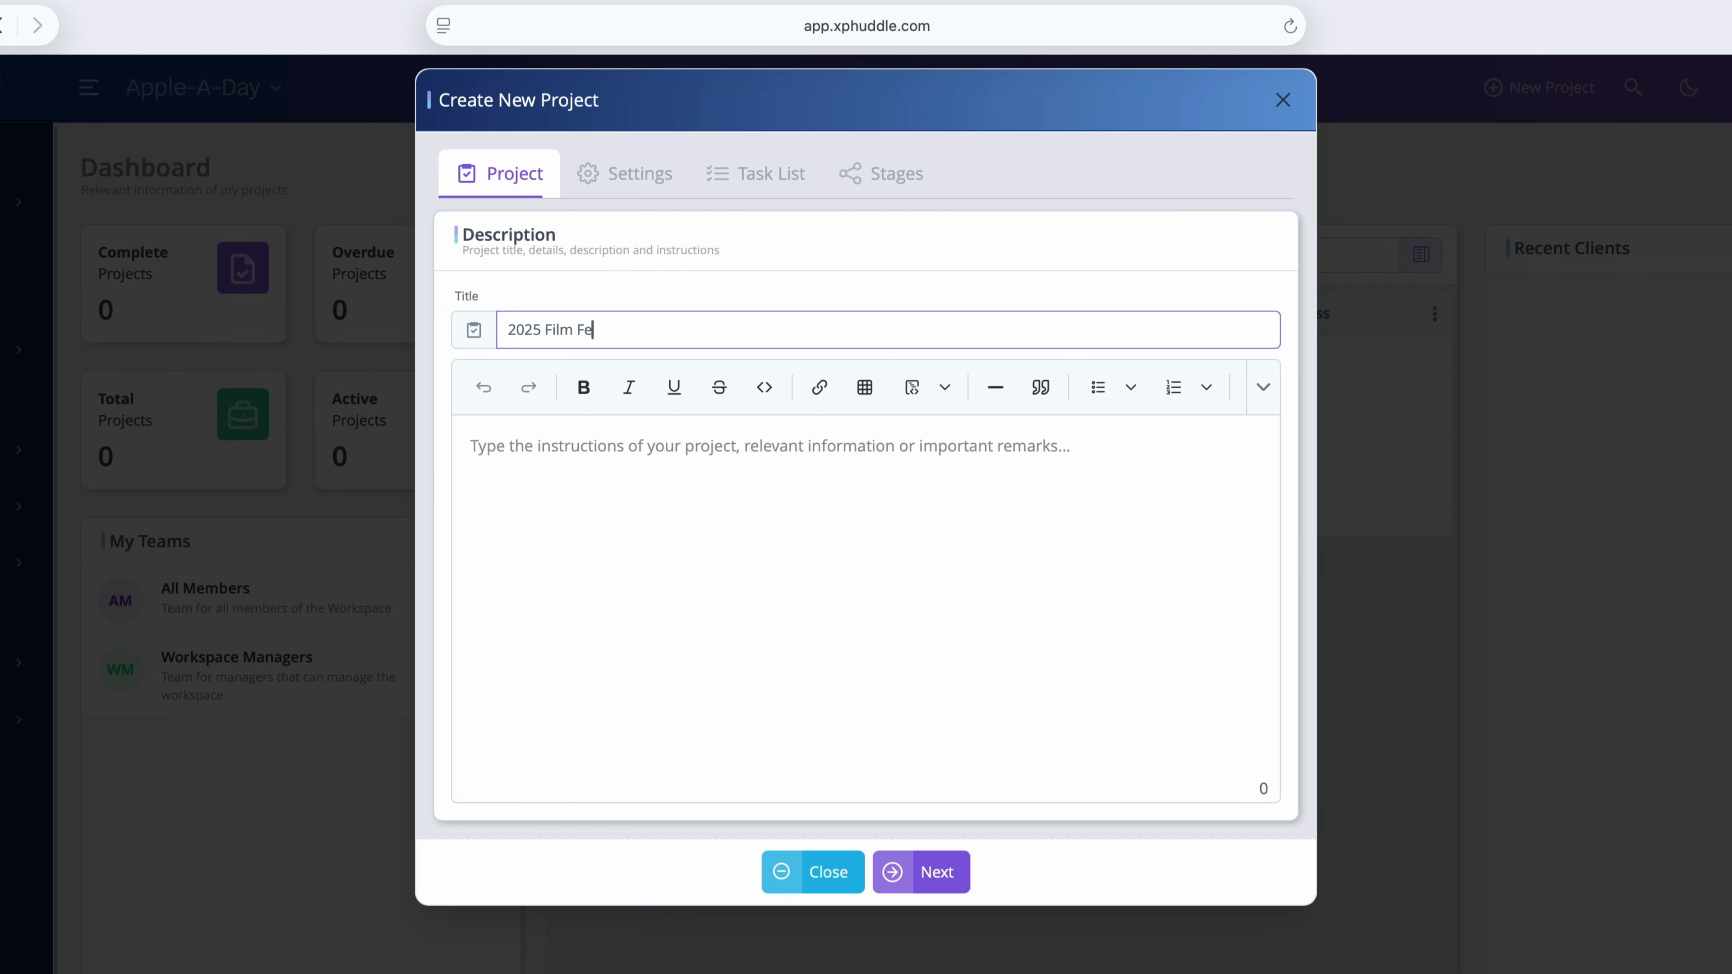
type("stival Brochure")
key("Tab")
type("Use")
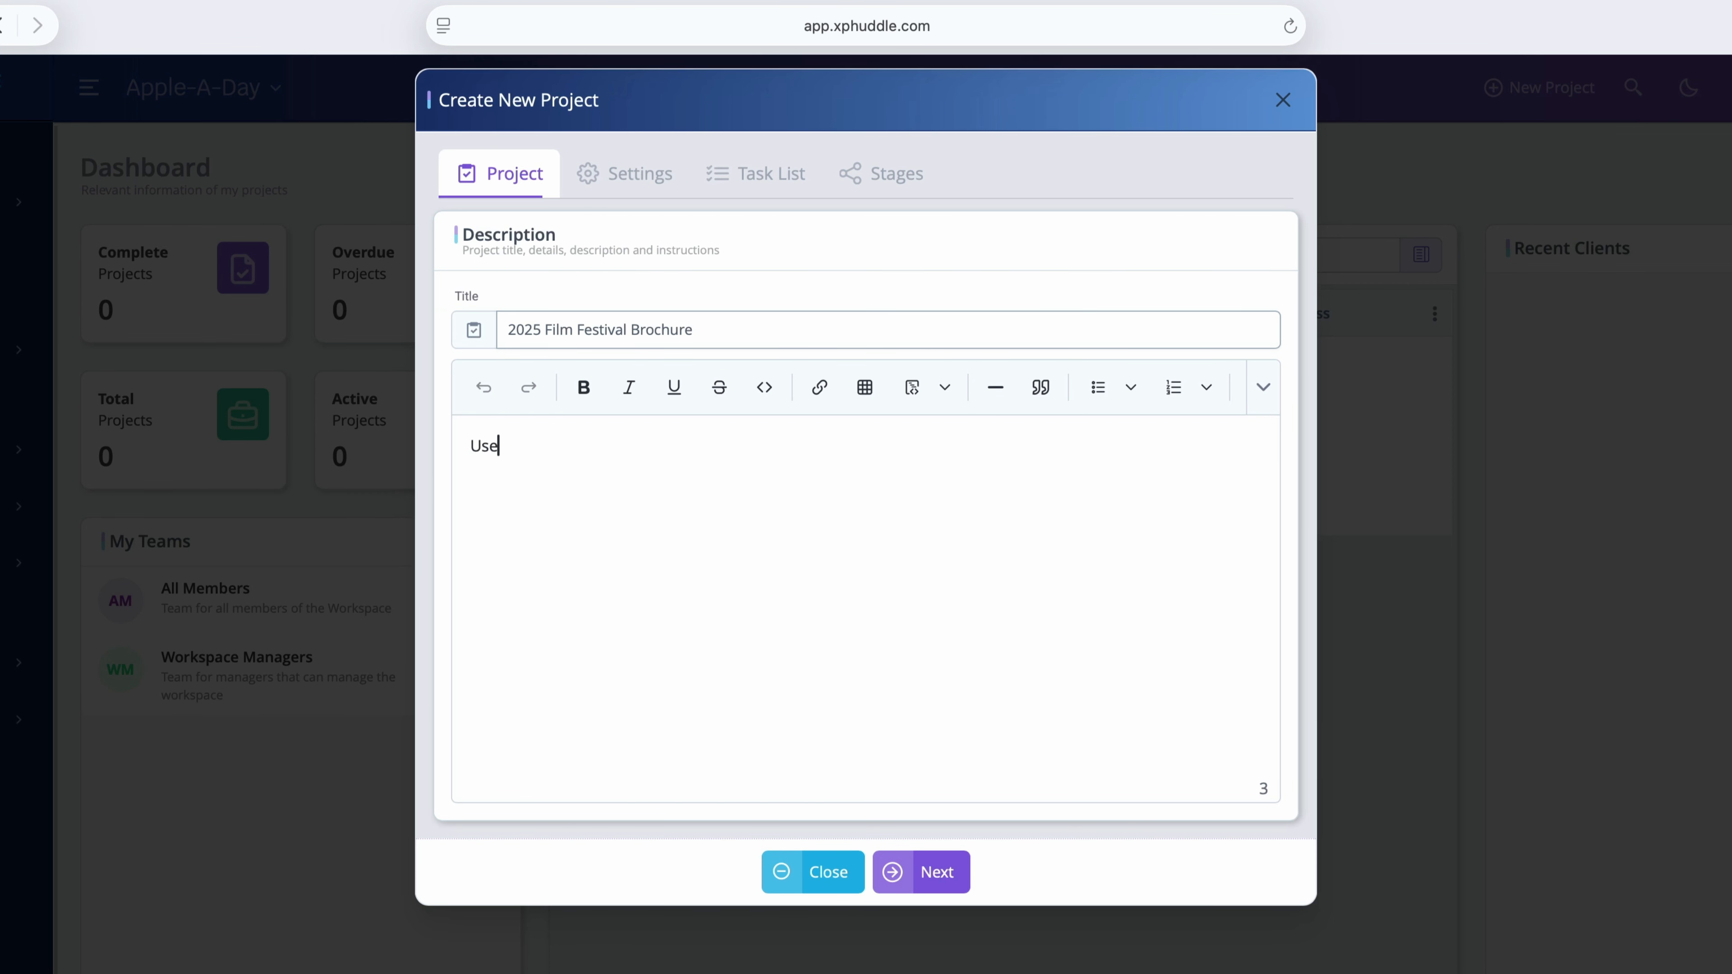
type(" 2024's broch")
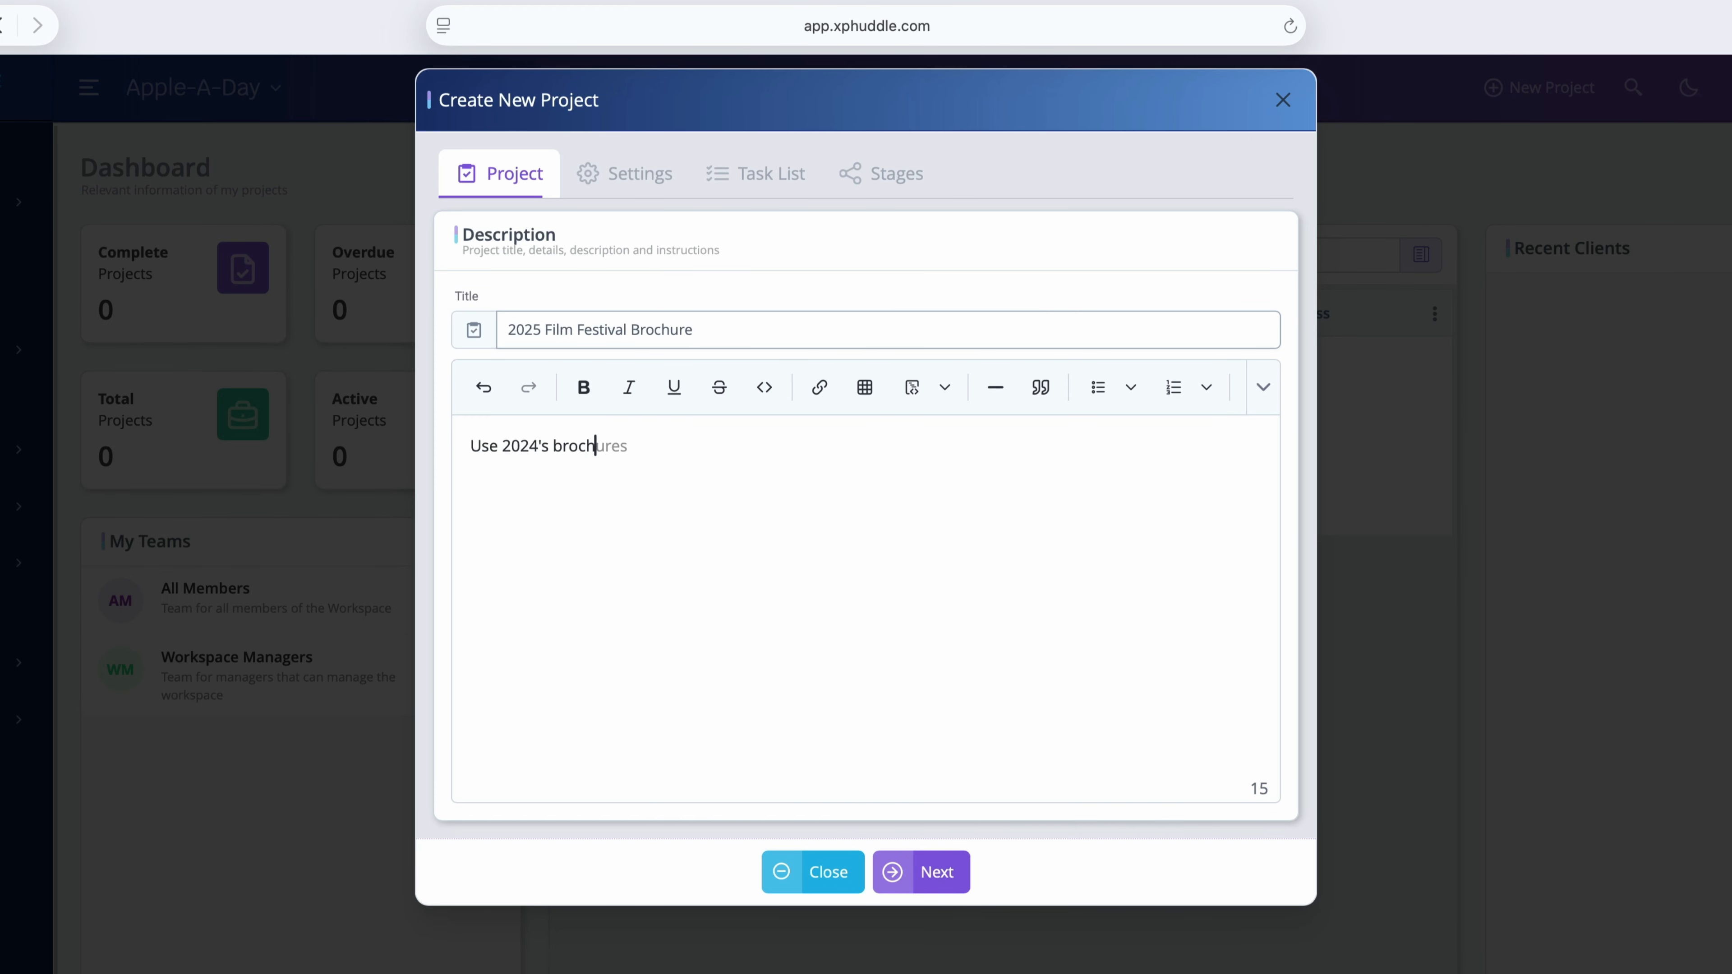
type("ure as a template")
left_click(951, 881)
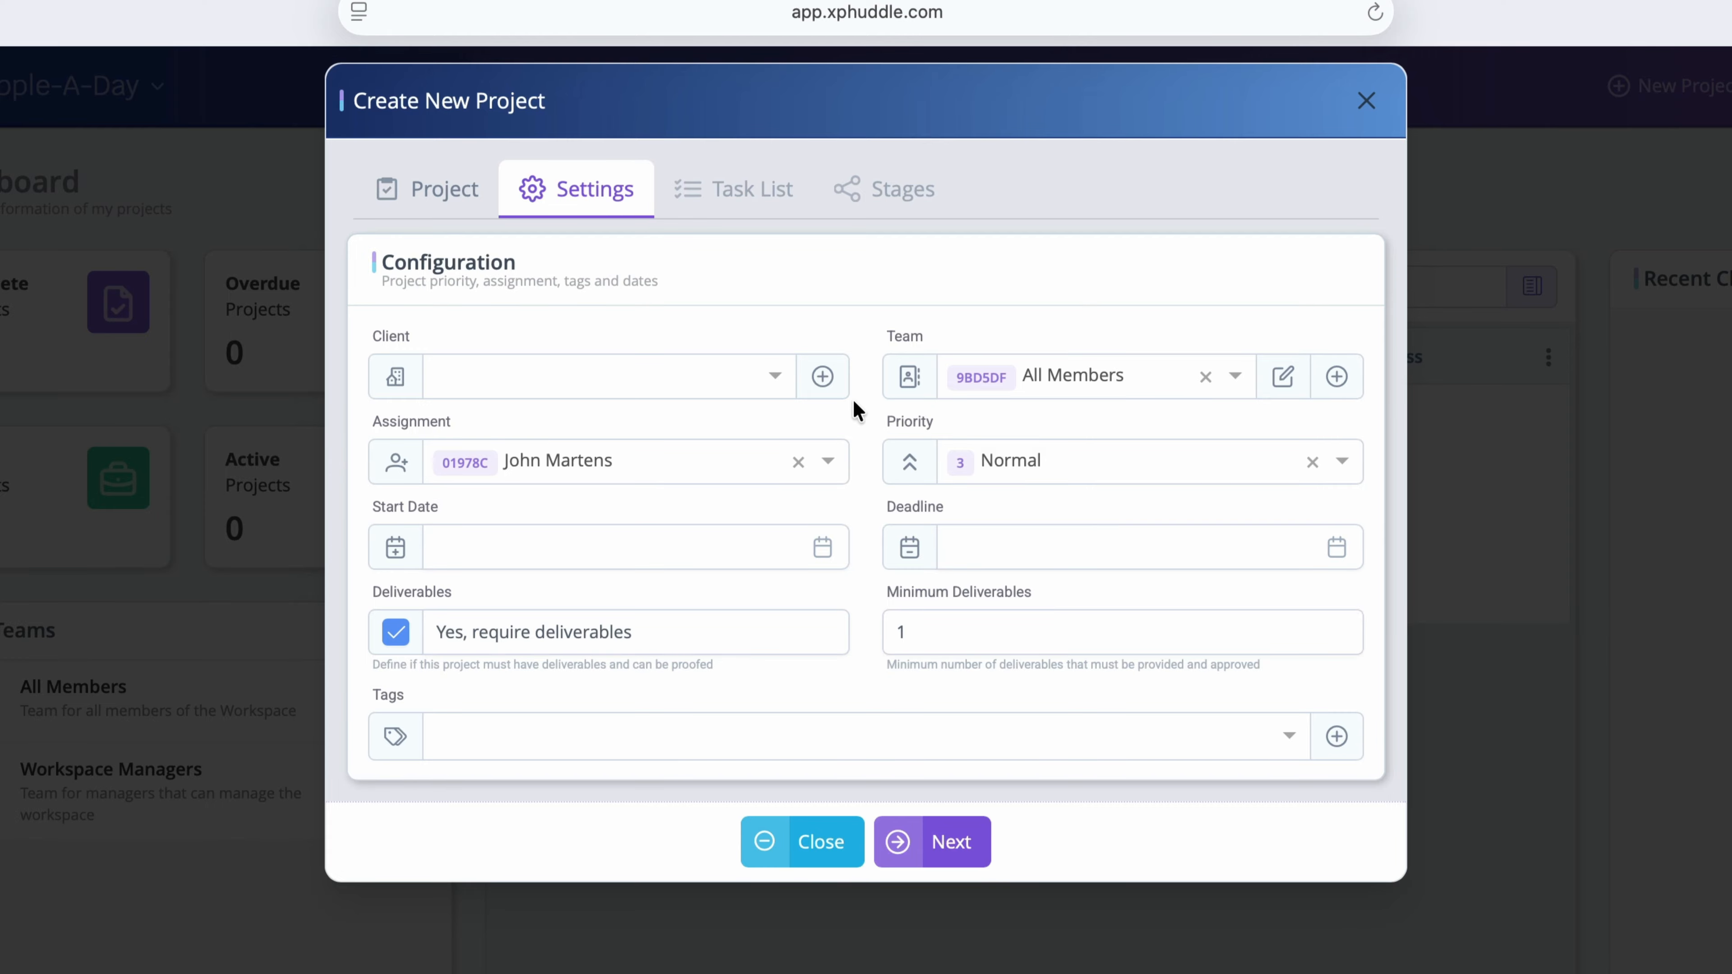
Step: Create and save a new client named WIFF for the project
left_click(823, 380)
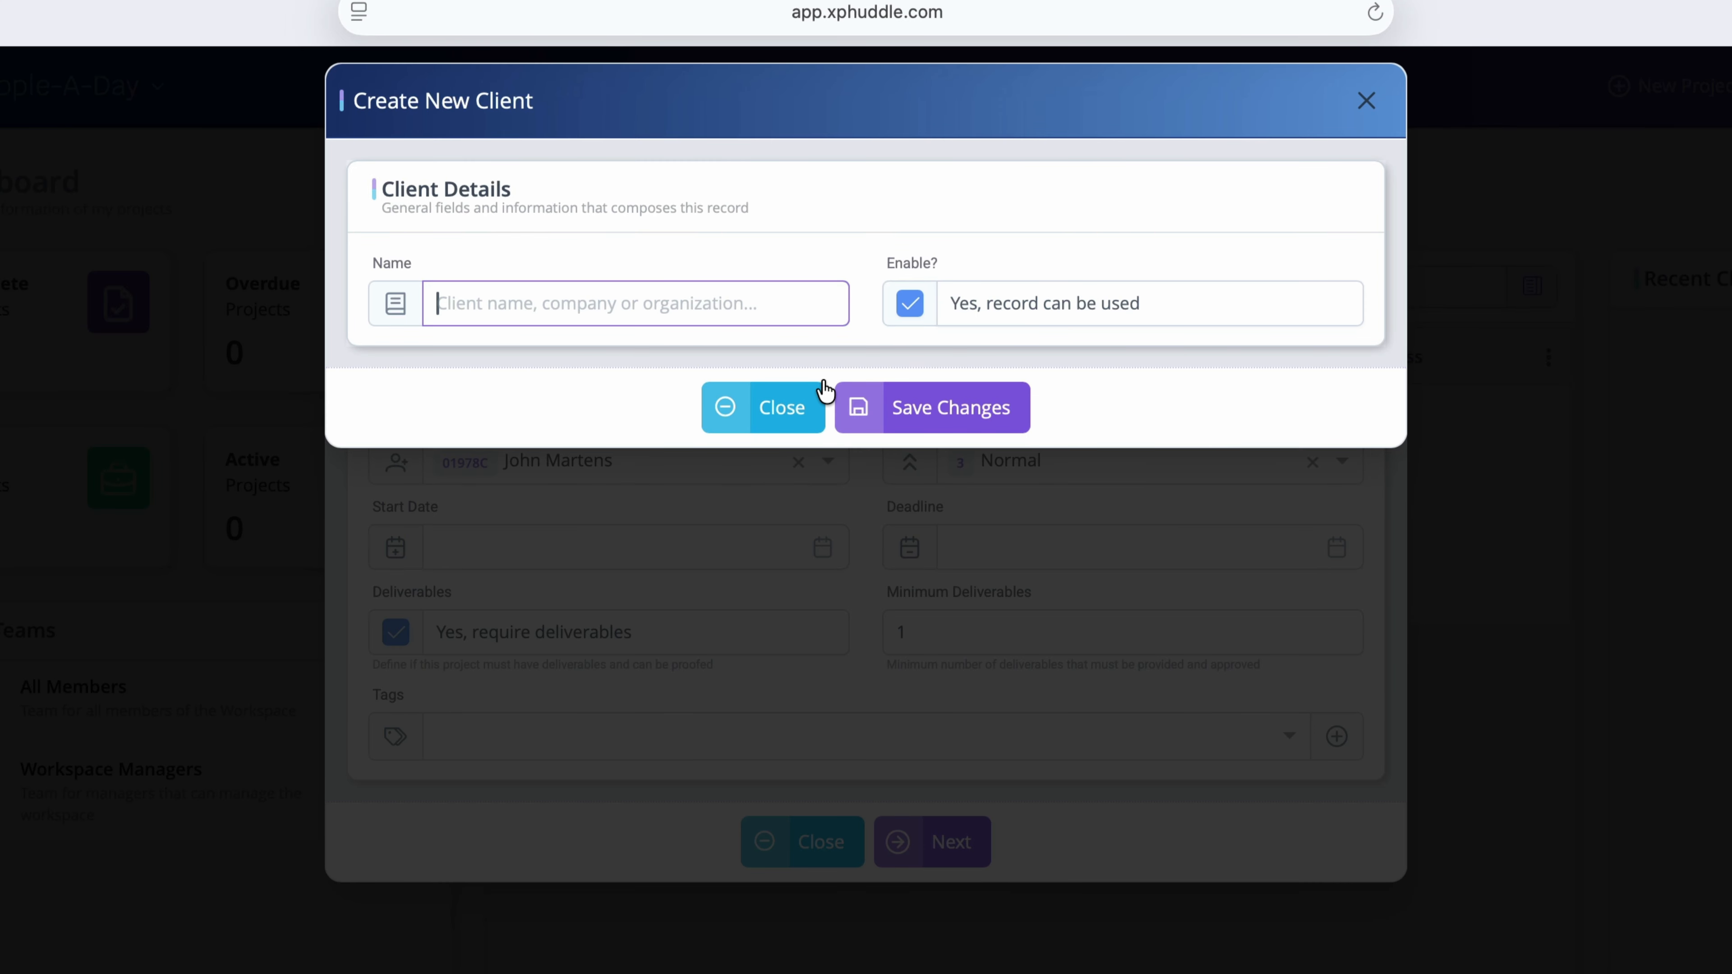
type("WIFF")
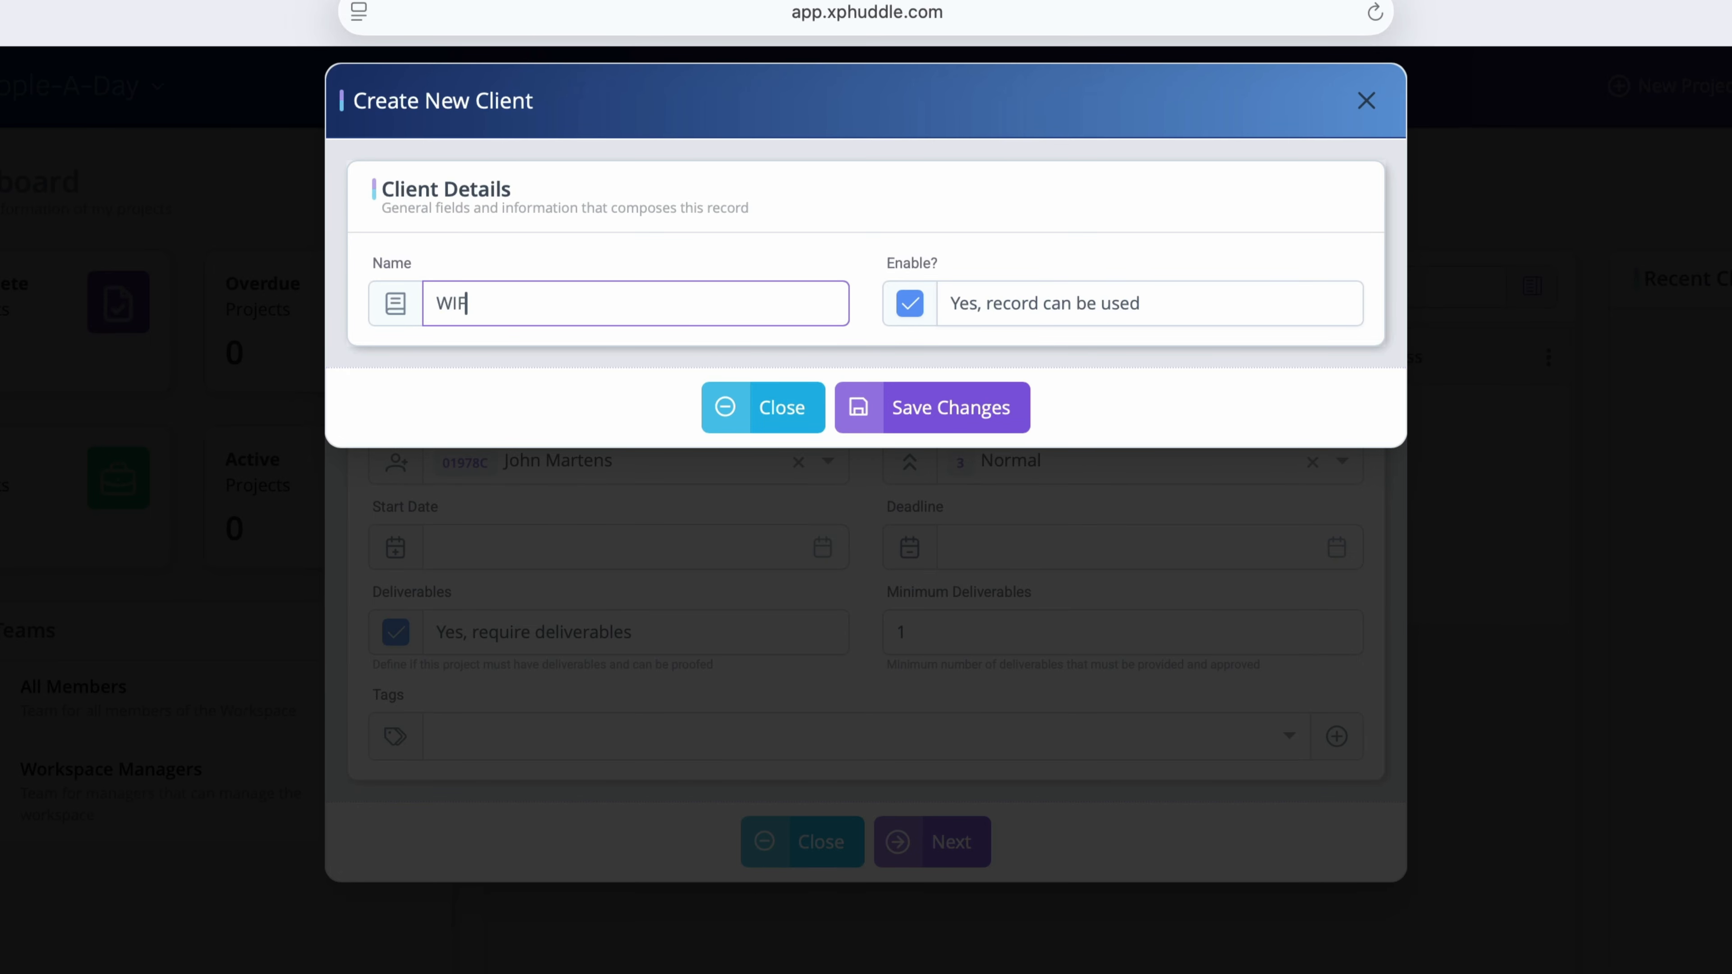
left_click(950, 409)
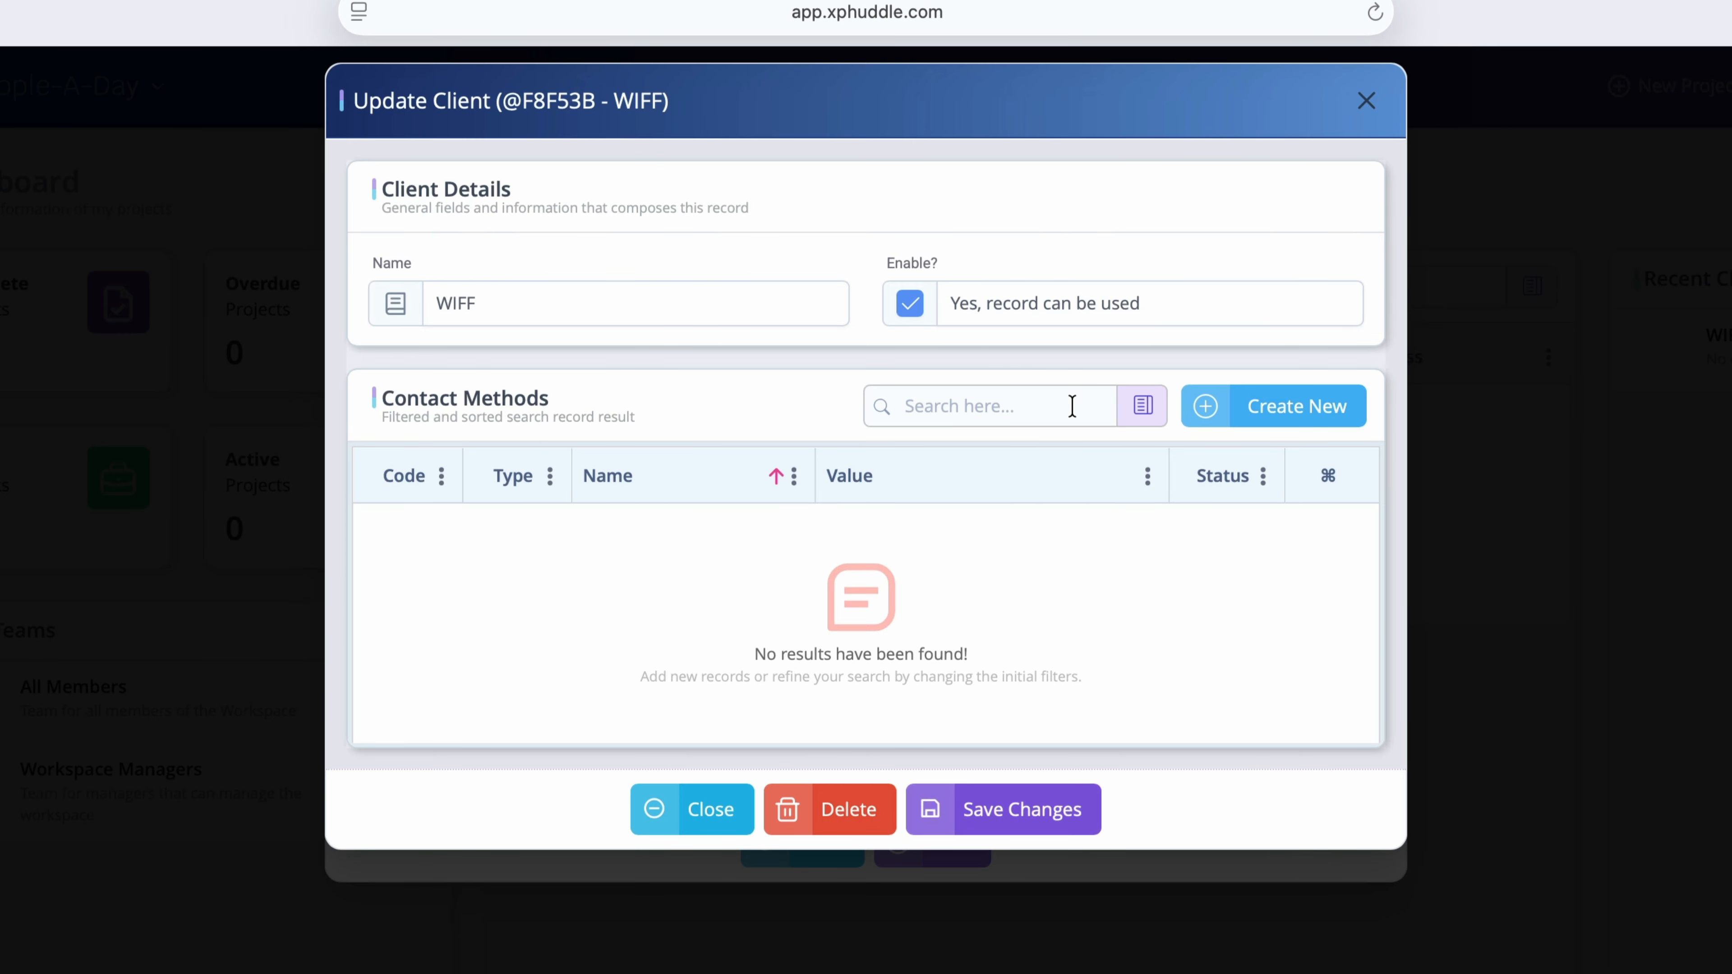
Step: Add a Phone contact method for WIFF with the contact's name and Cell Phone number
left_click(1299, 421)
type("Bob Smith")
key("Tab")
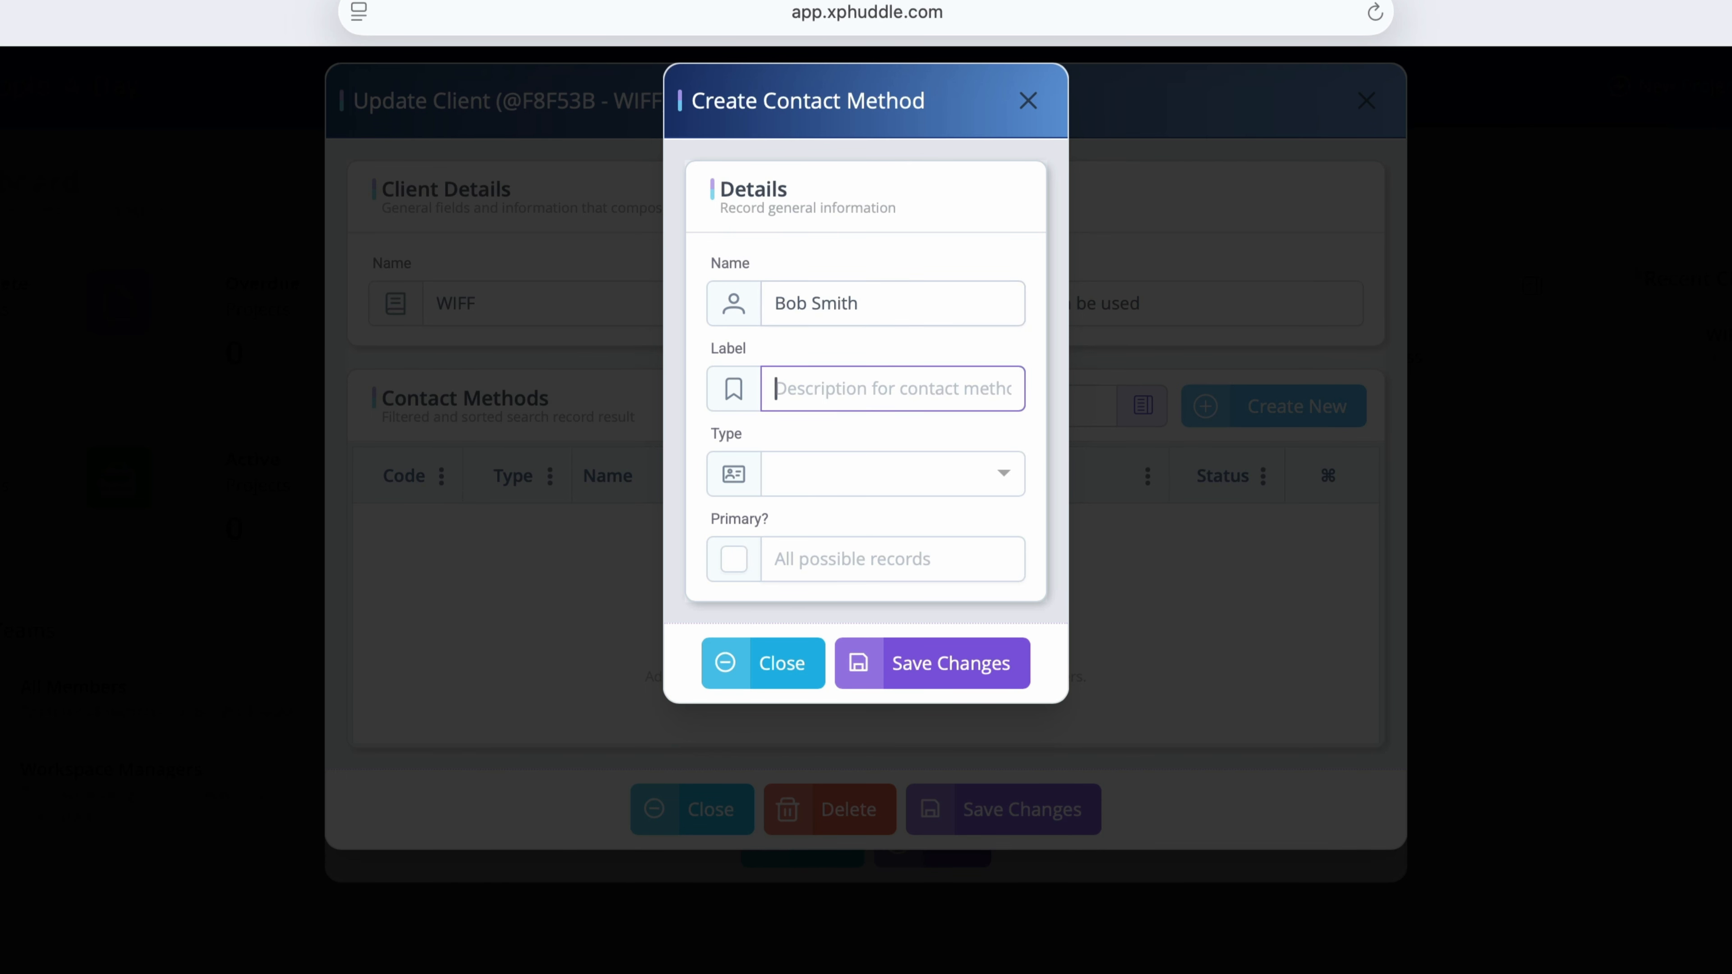
left_click(999, 478)
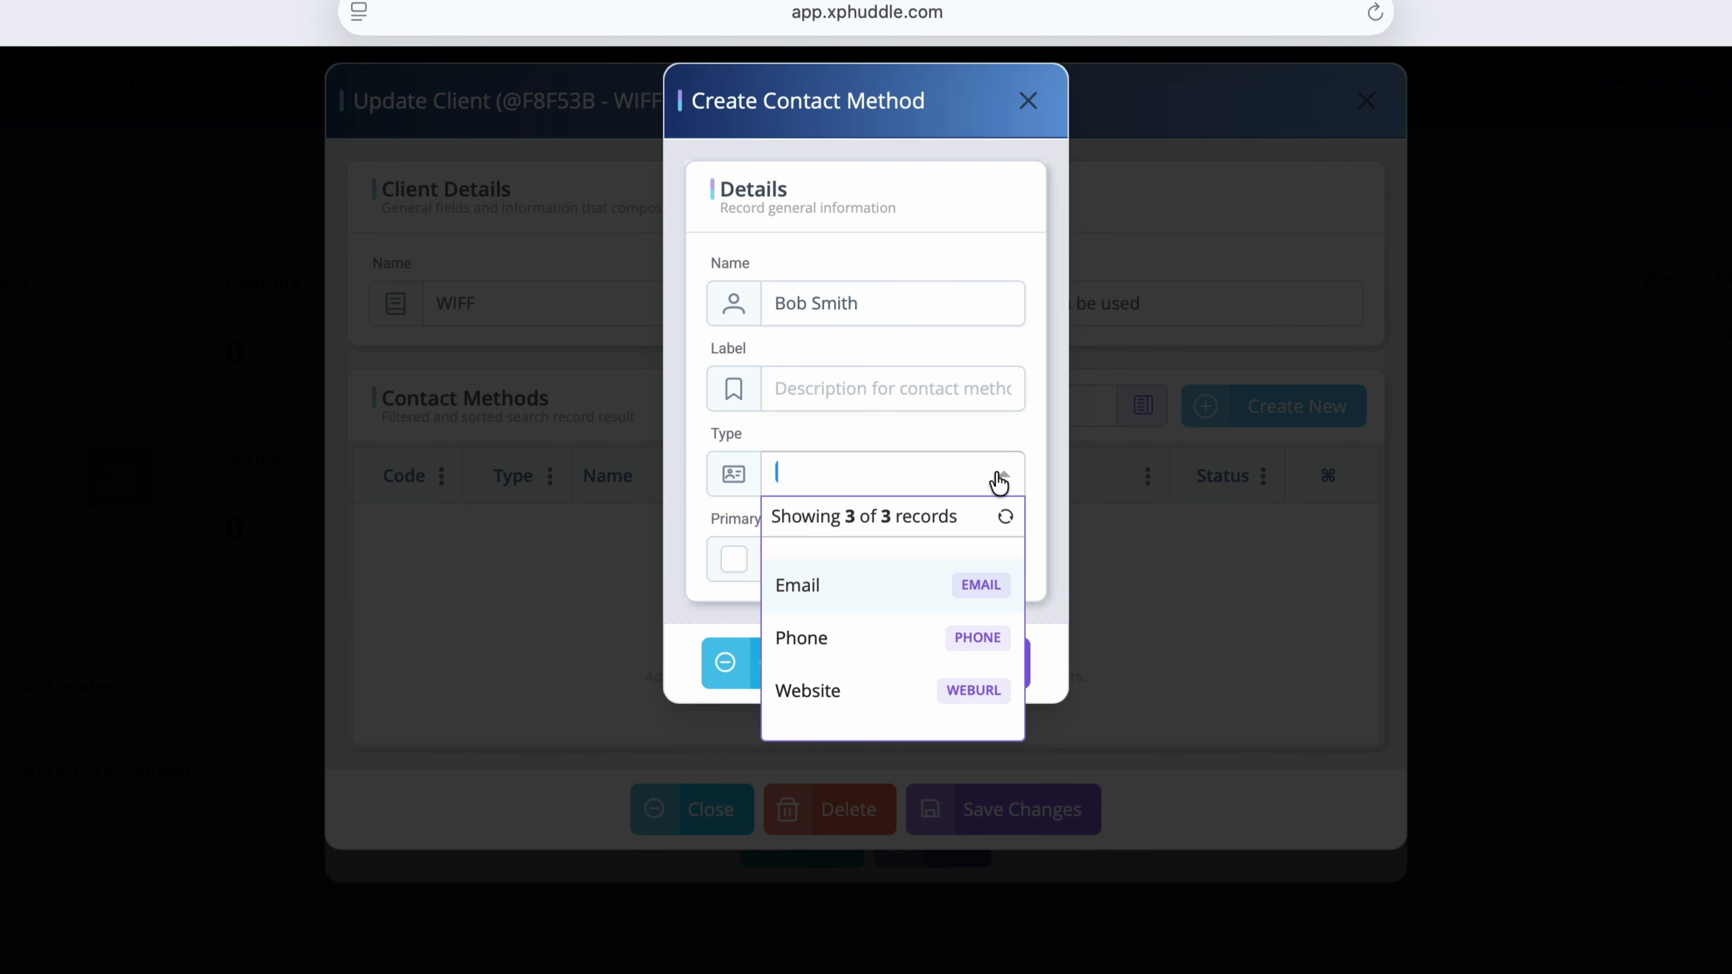
left_click(862, 638)
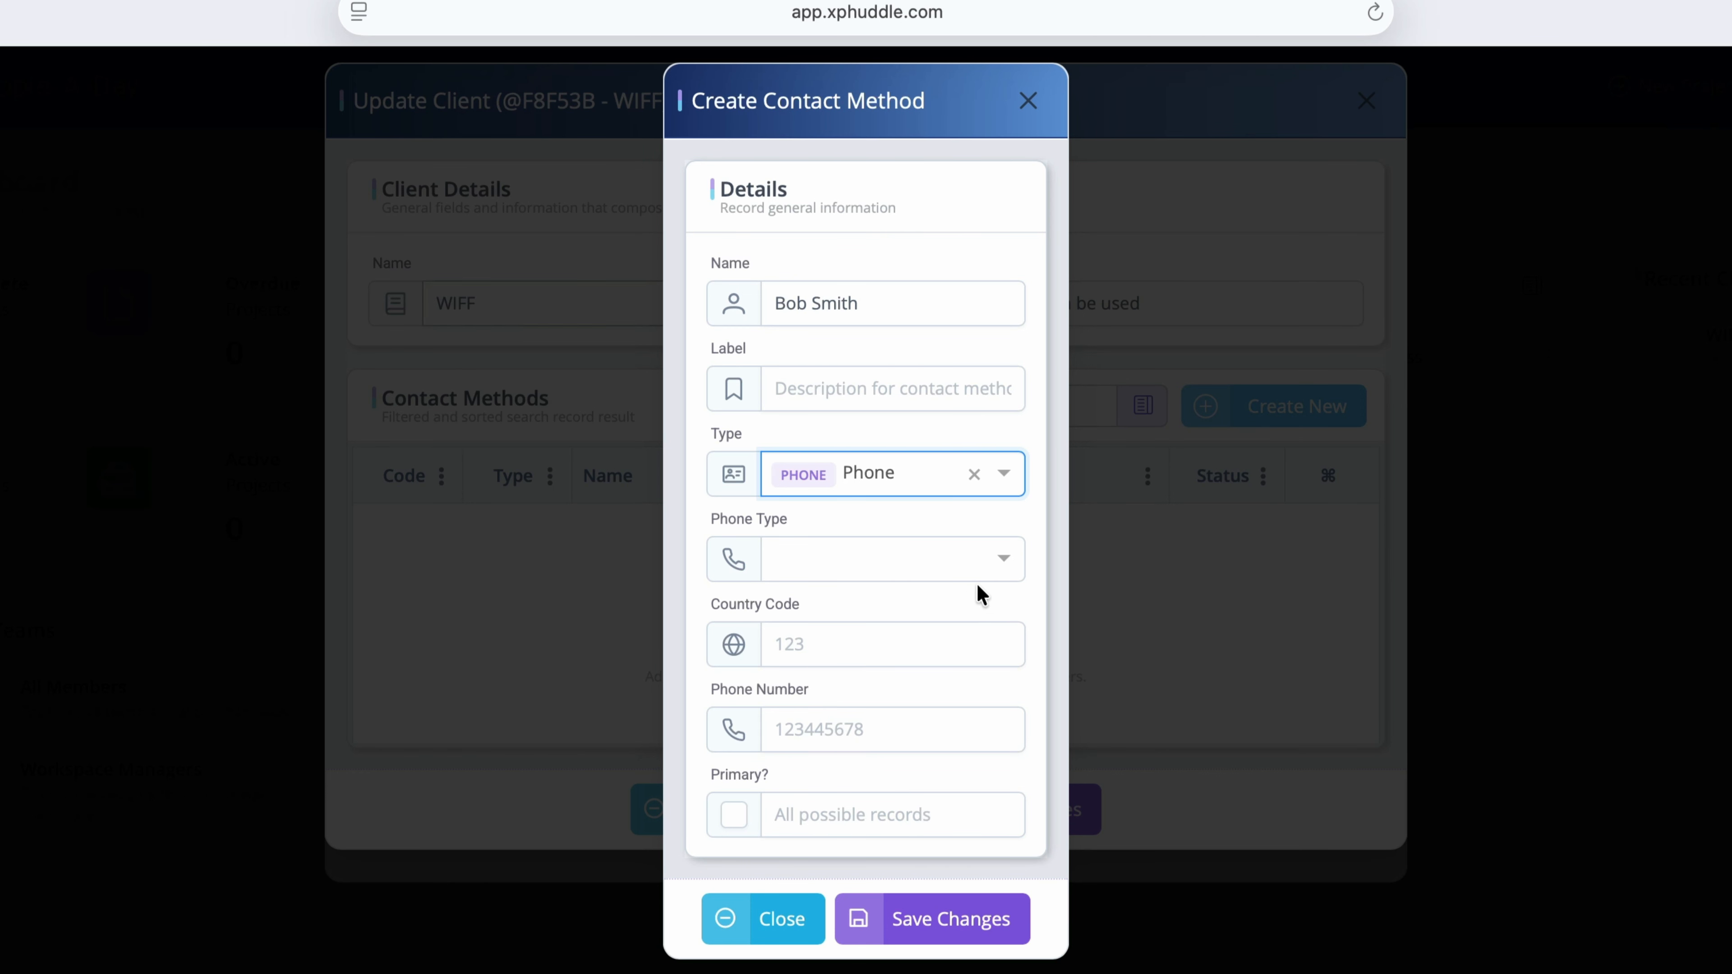
left_click(1008, 557)
left_click(921, 674)
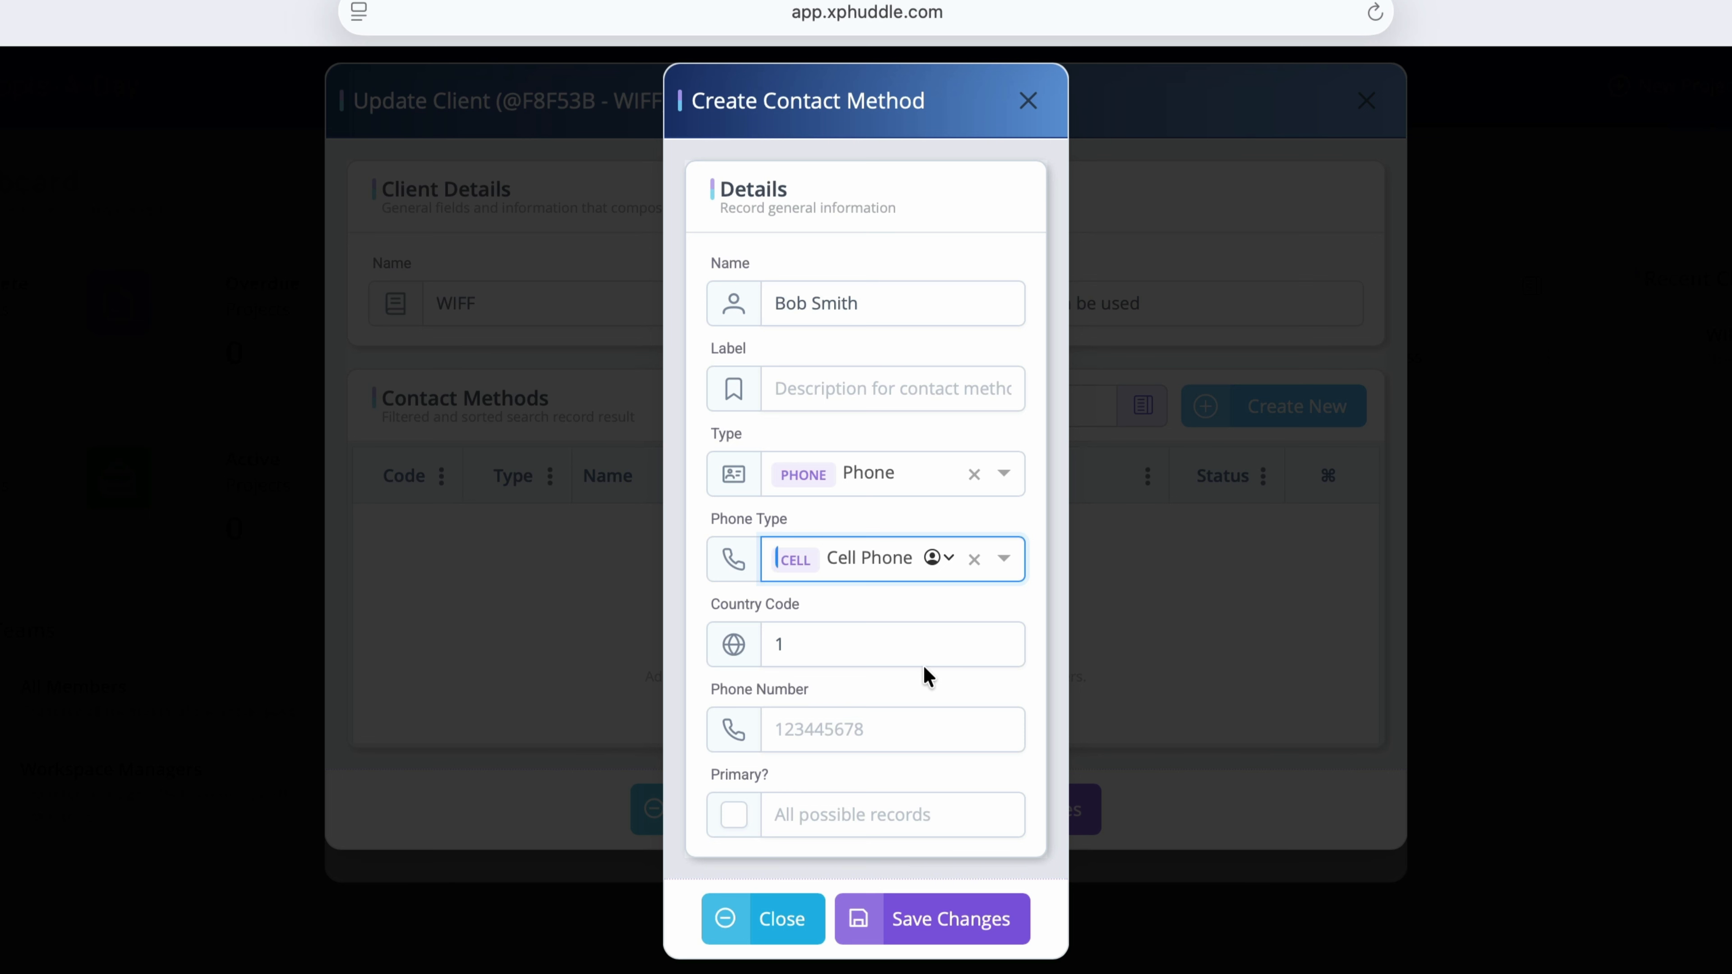
type("5555551212")
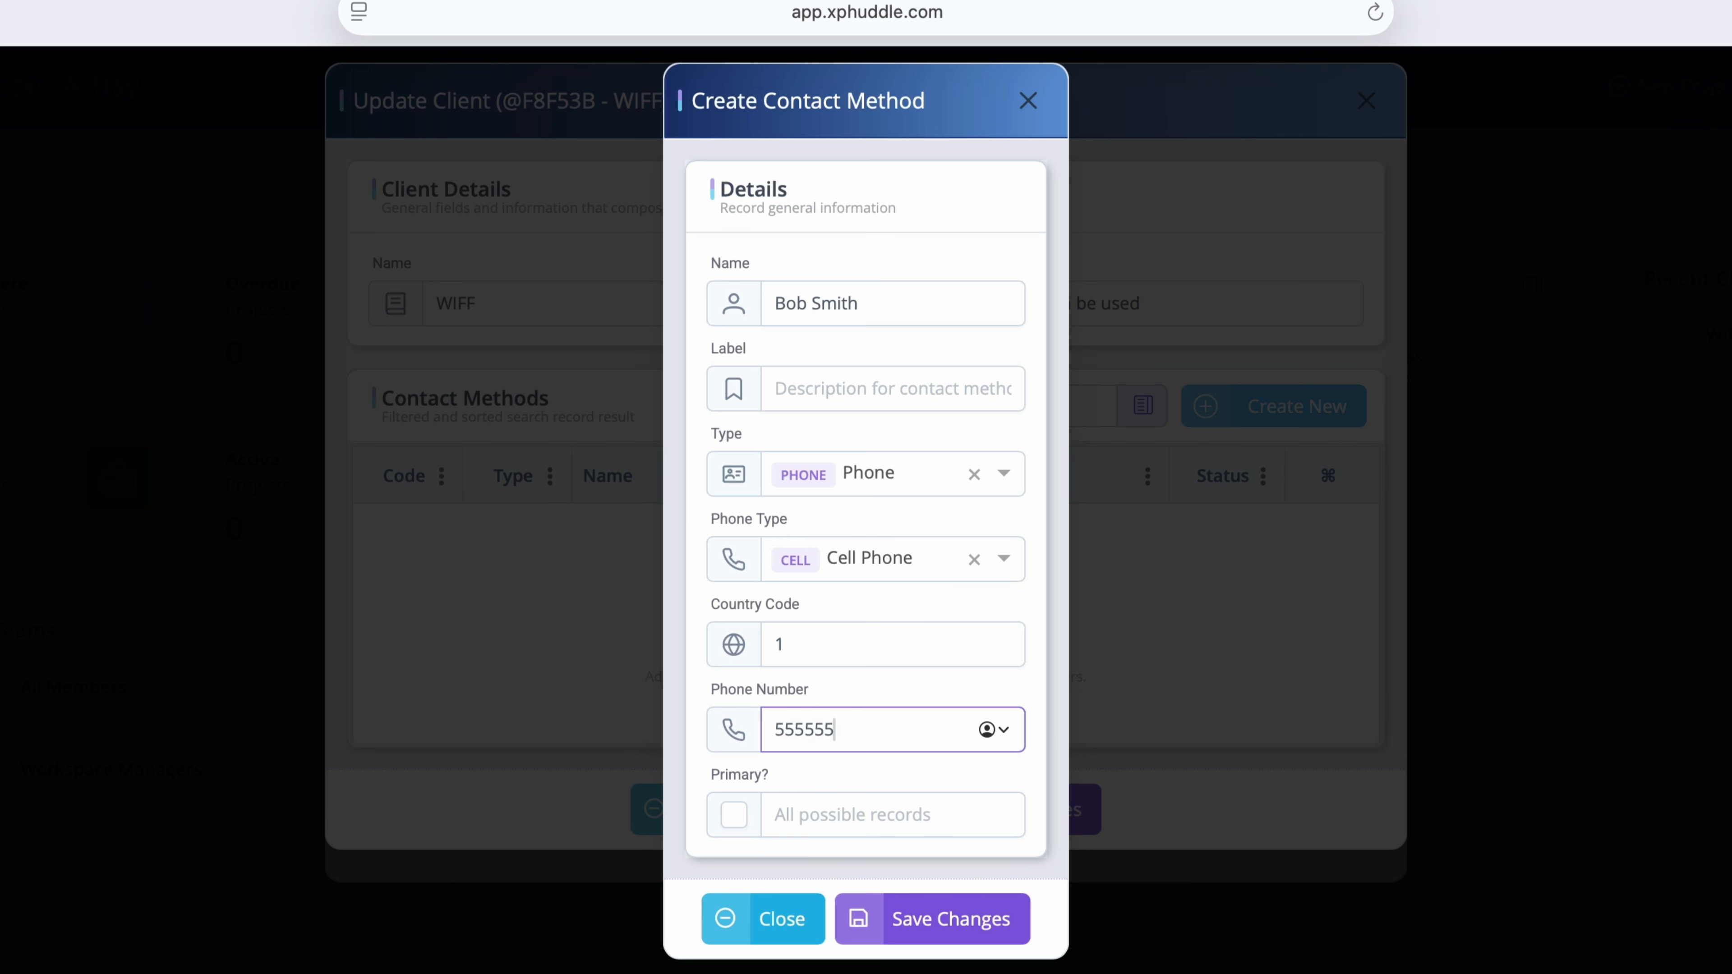
left_click(967, 927)
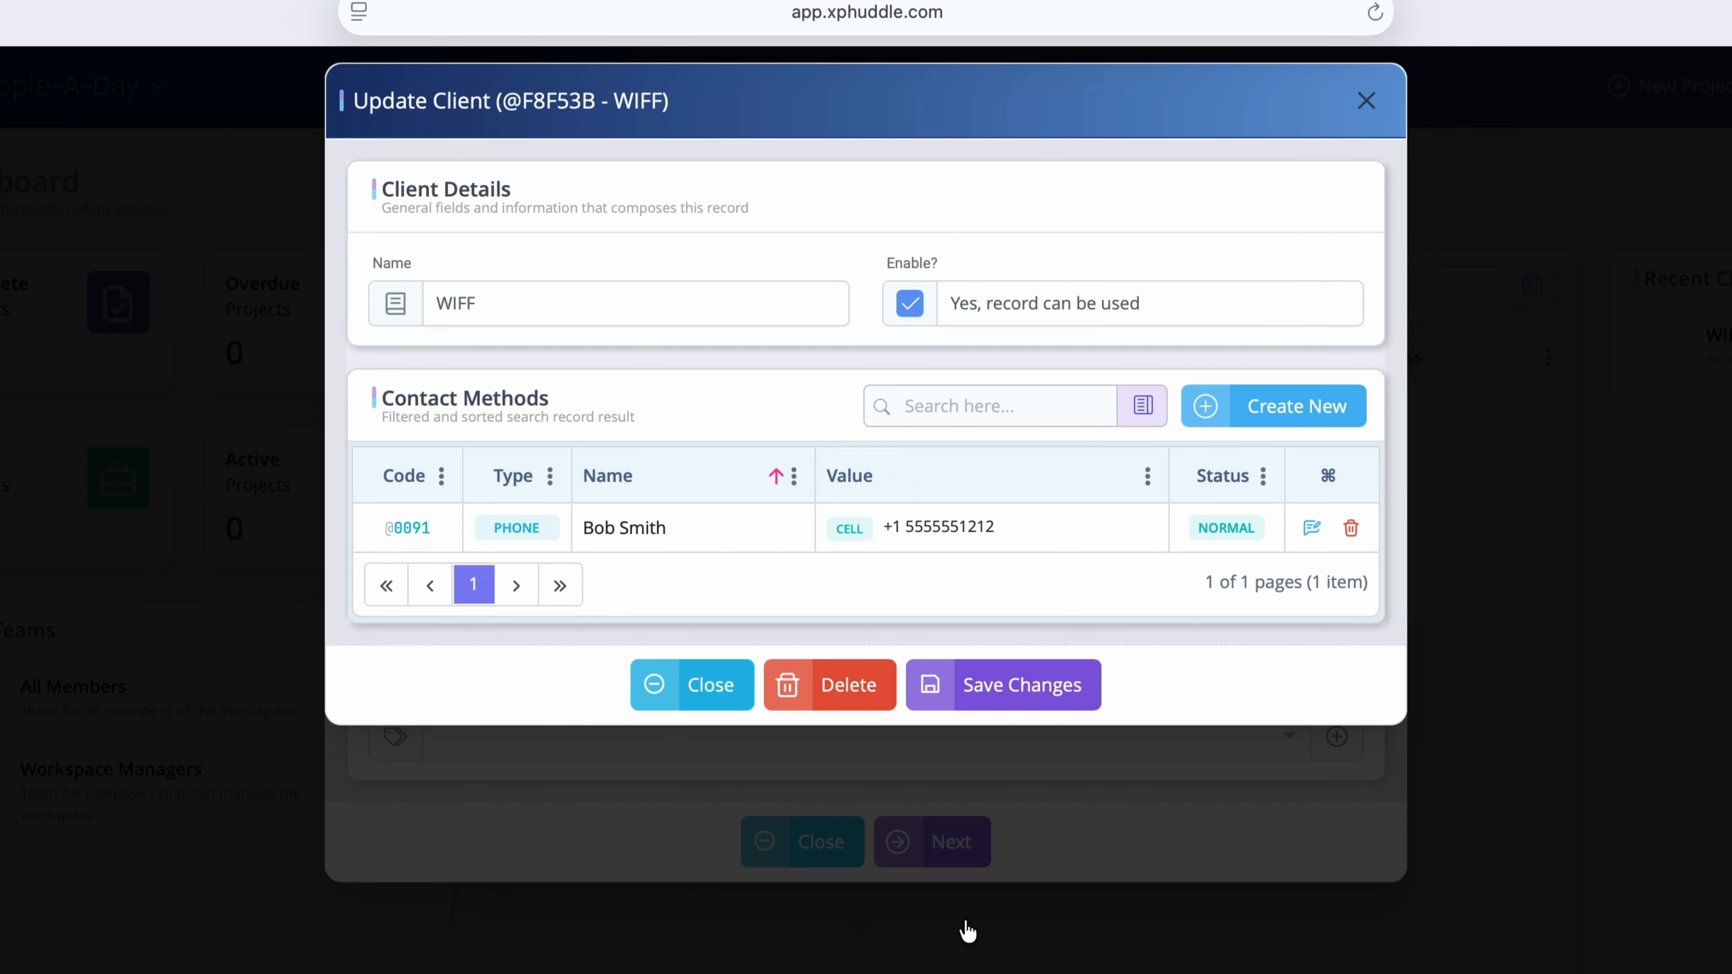
Step: Save WIFF as the project's client and keep the current assignee unchanged
left_click(1033, 701)
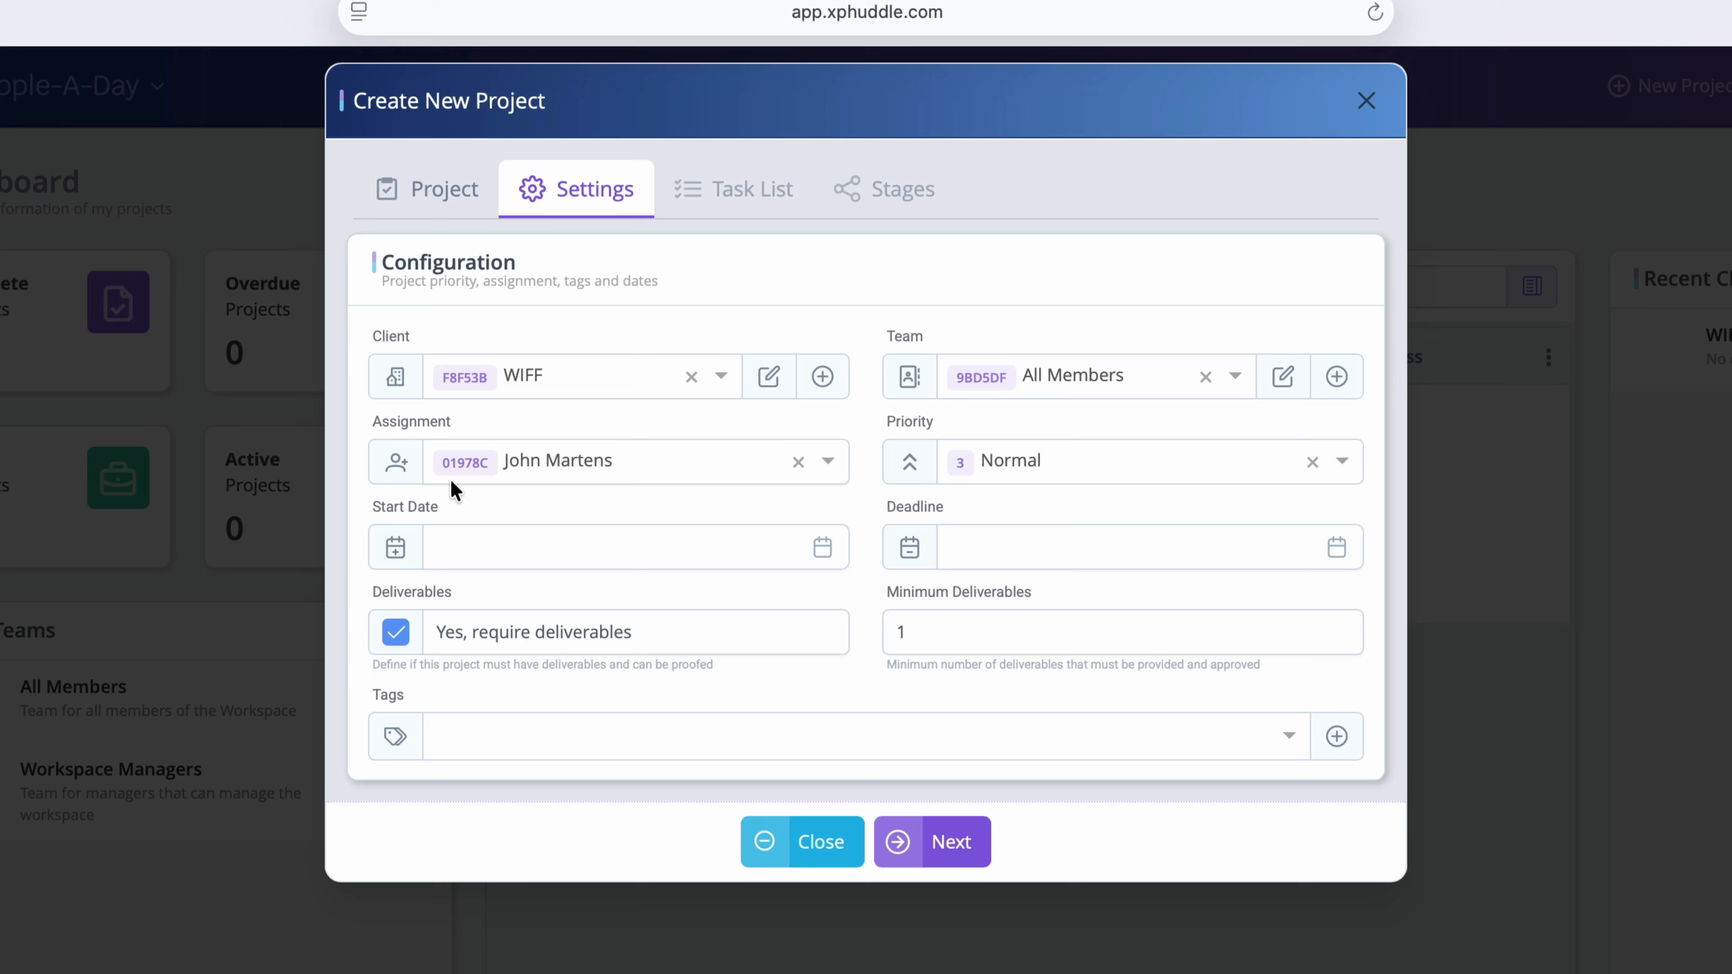
left_click(828, 462)
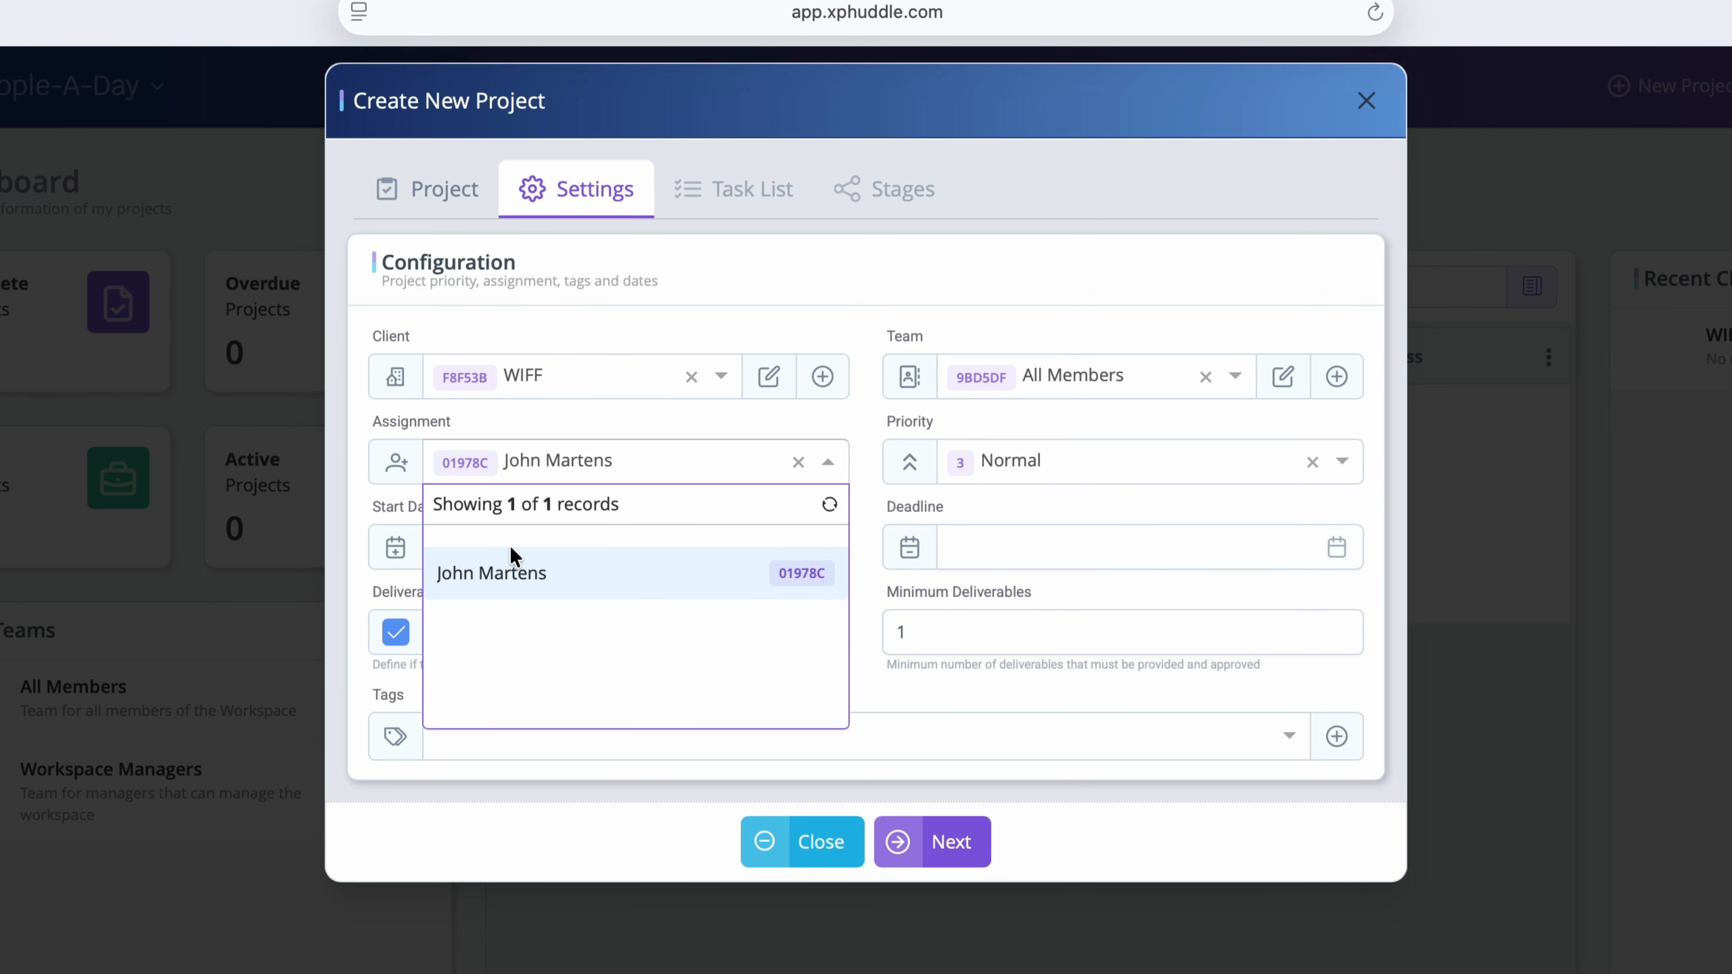
left_click(543, 585)
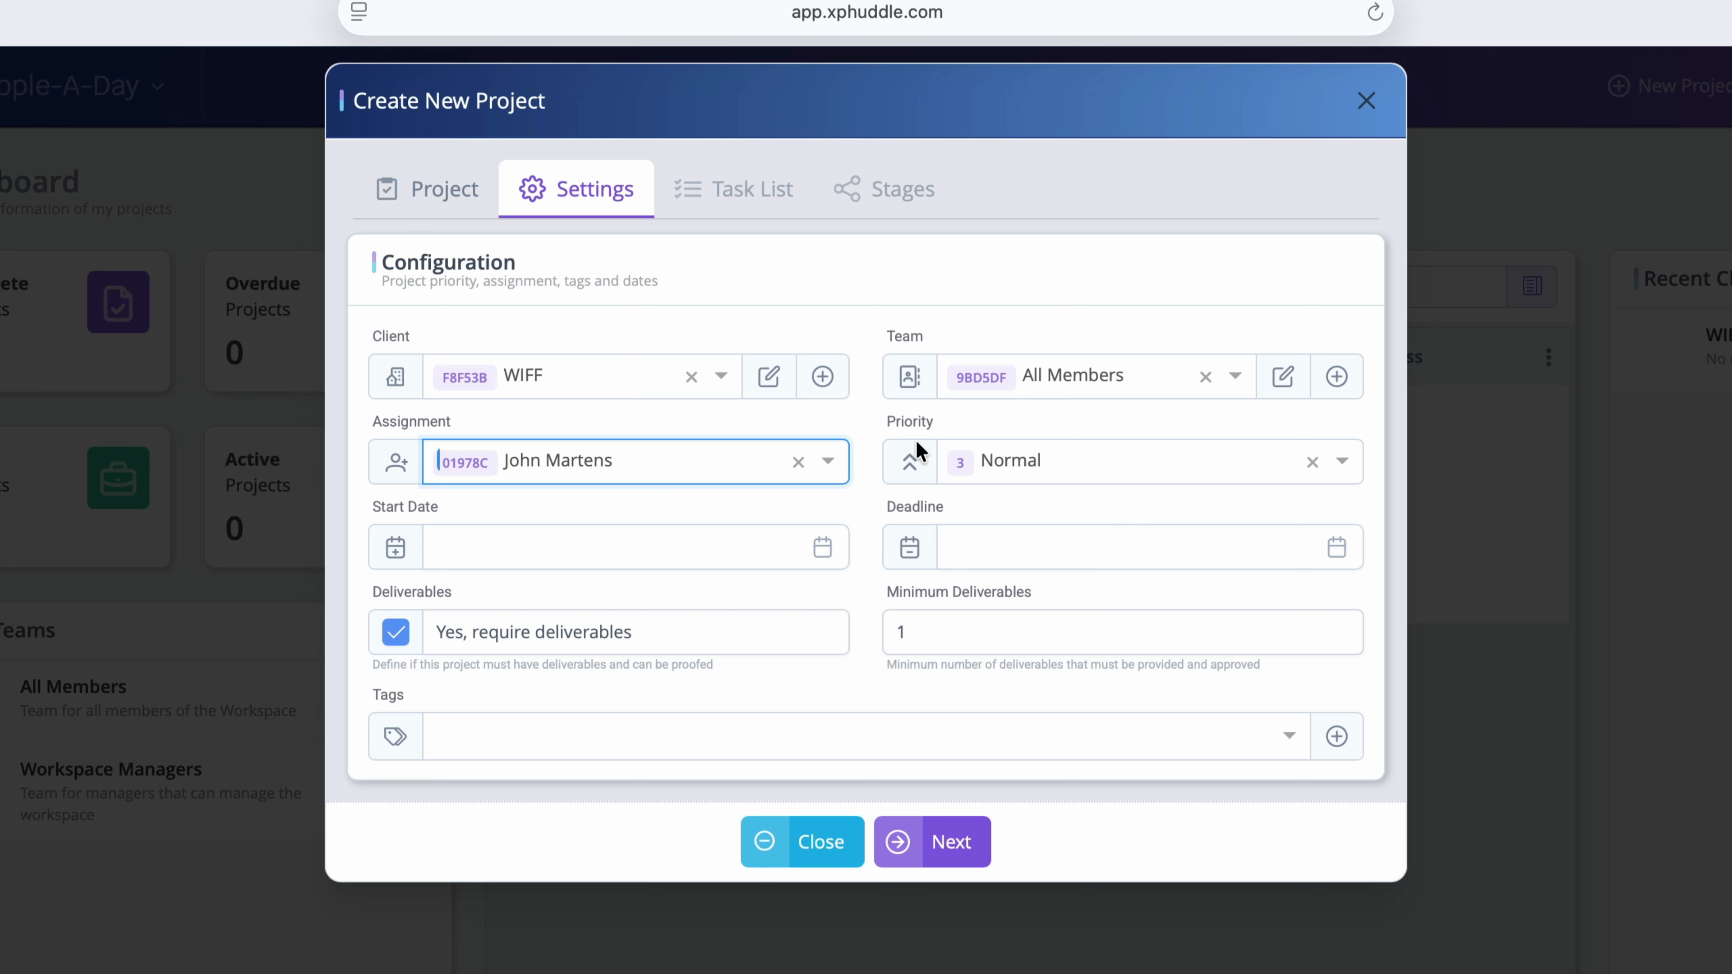
Step: Pick November 3, 2025 as start date and November 30, 2025 as deadline
left_click(825, 548)
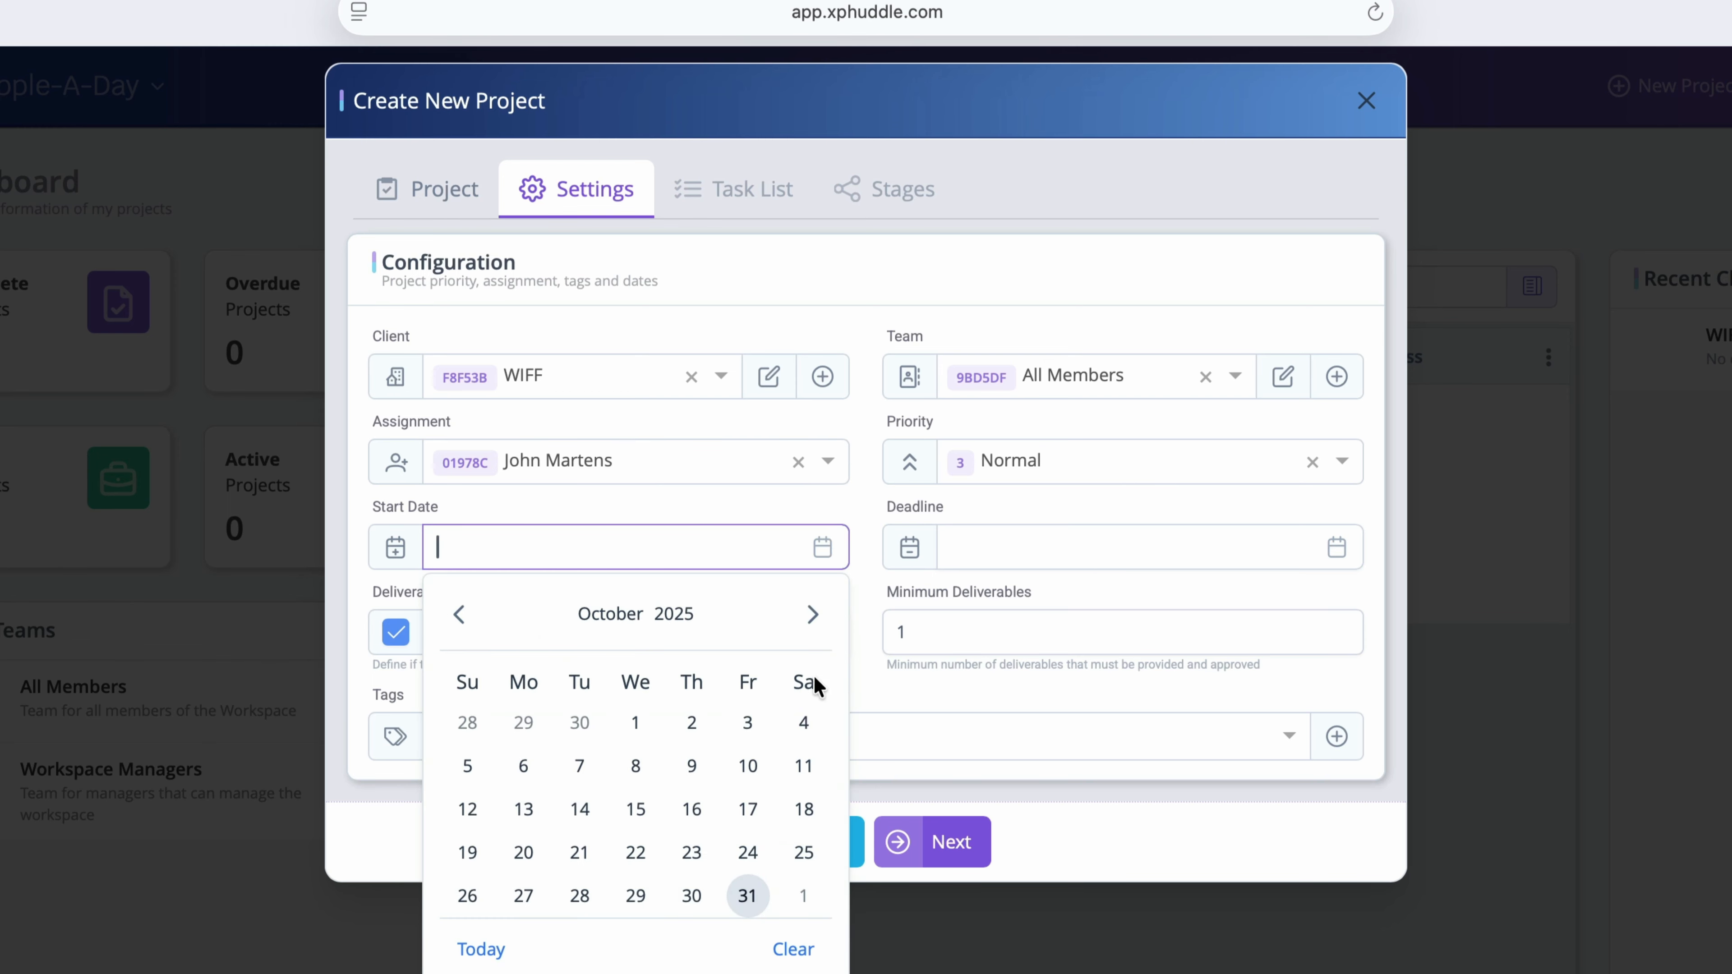
left_click(813, 614)
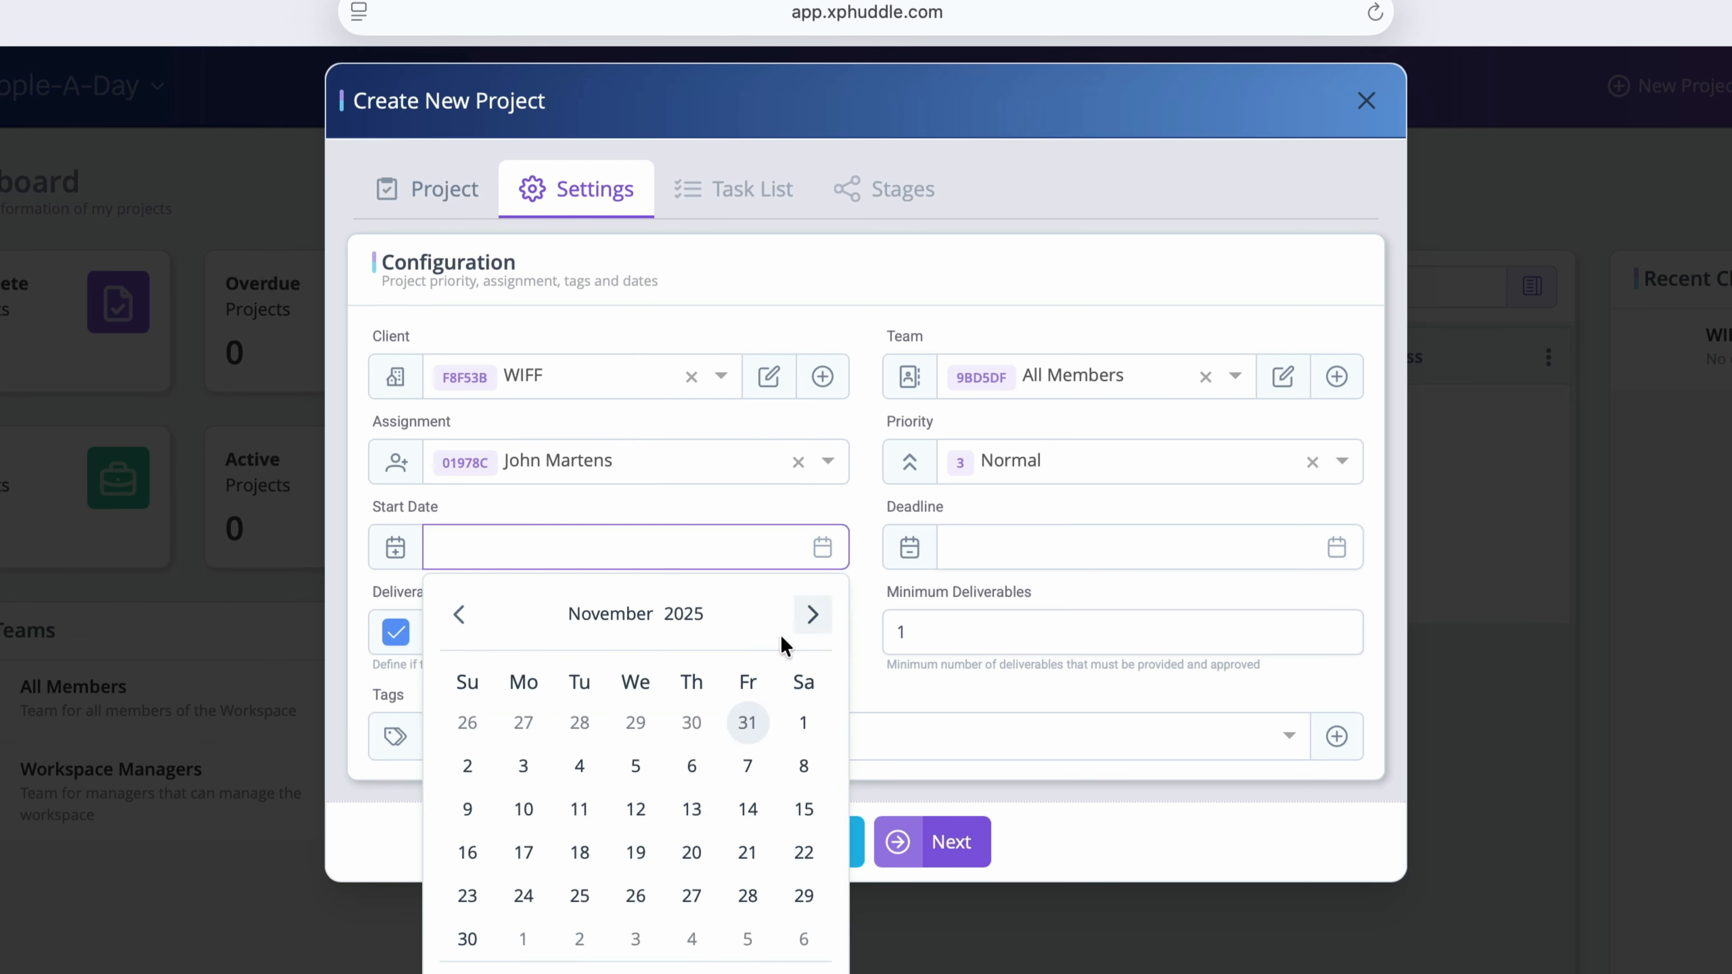
left_click(524, 778)
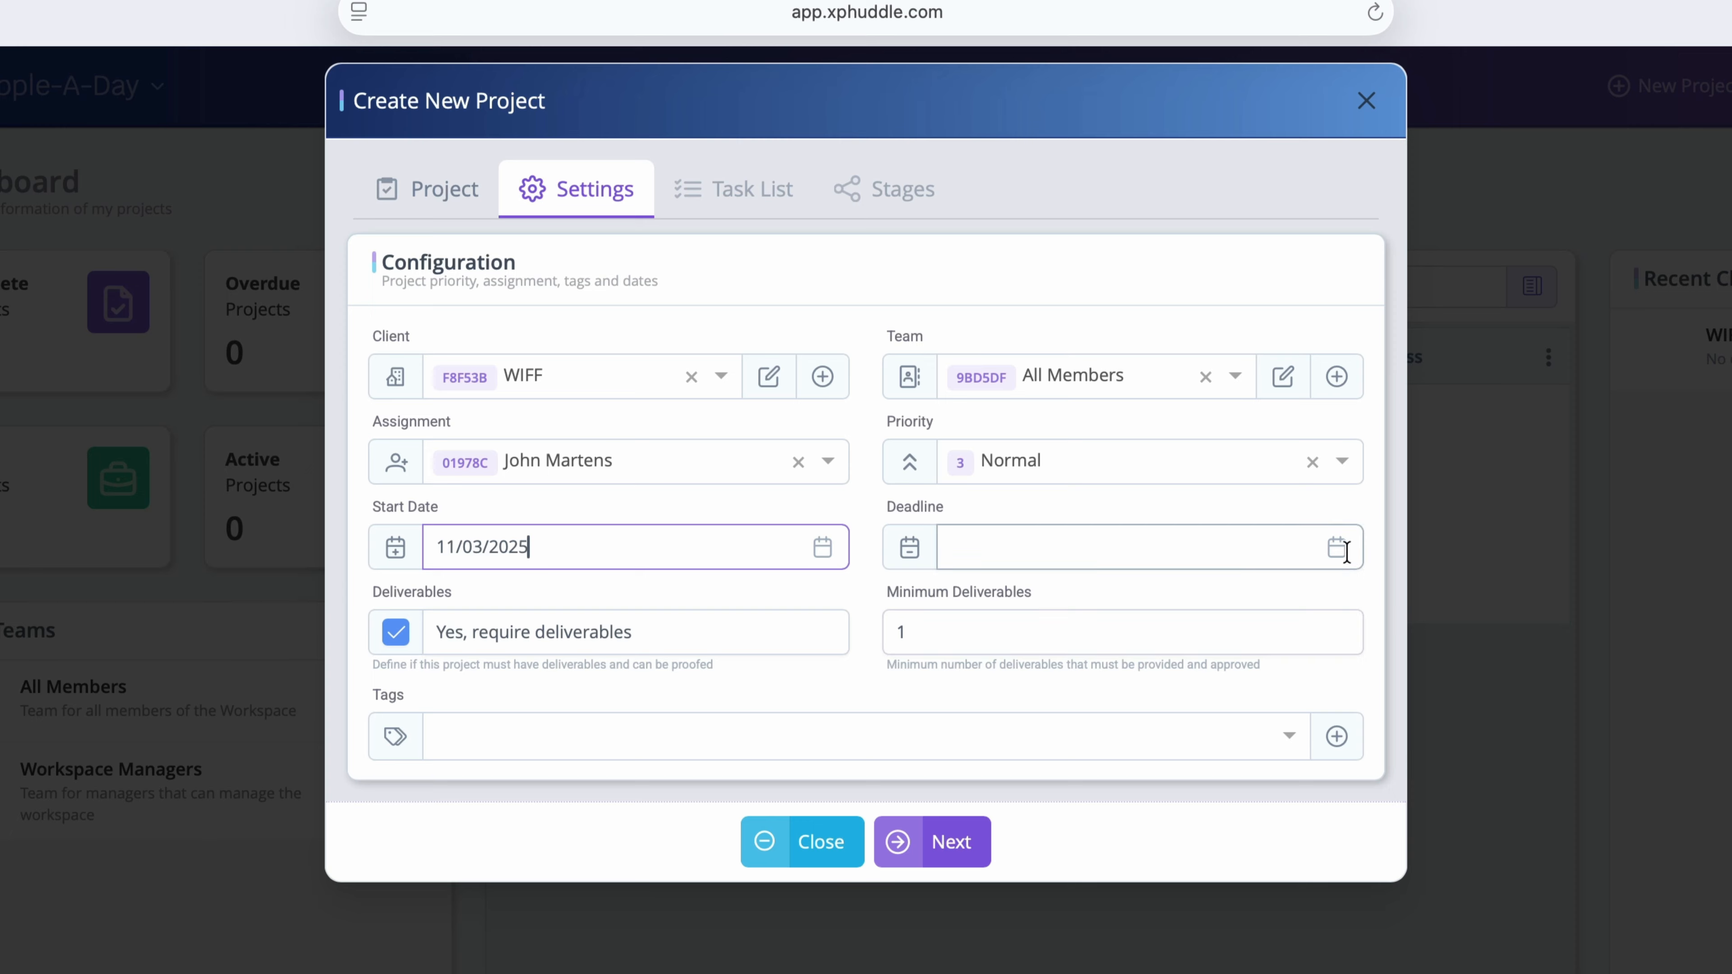
left_click(1337, 547)
left_click(1327, 614)
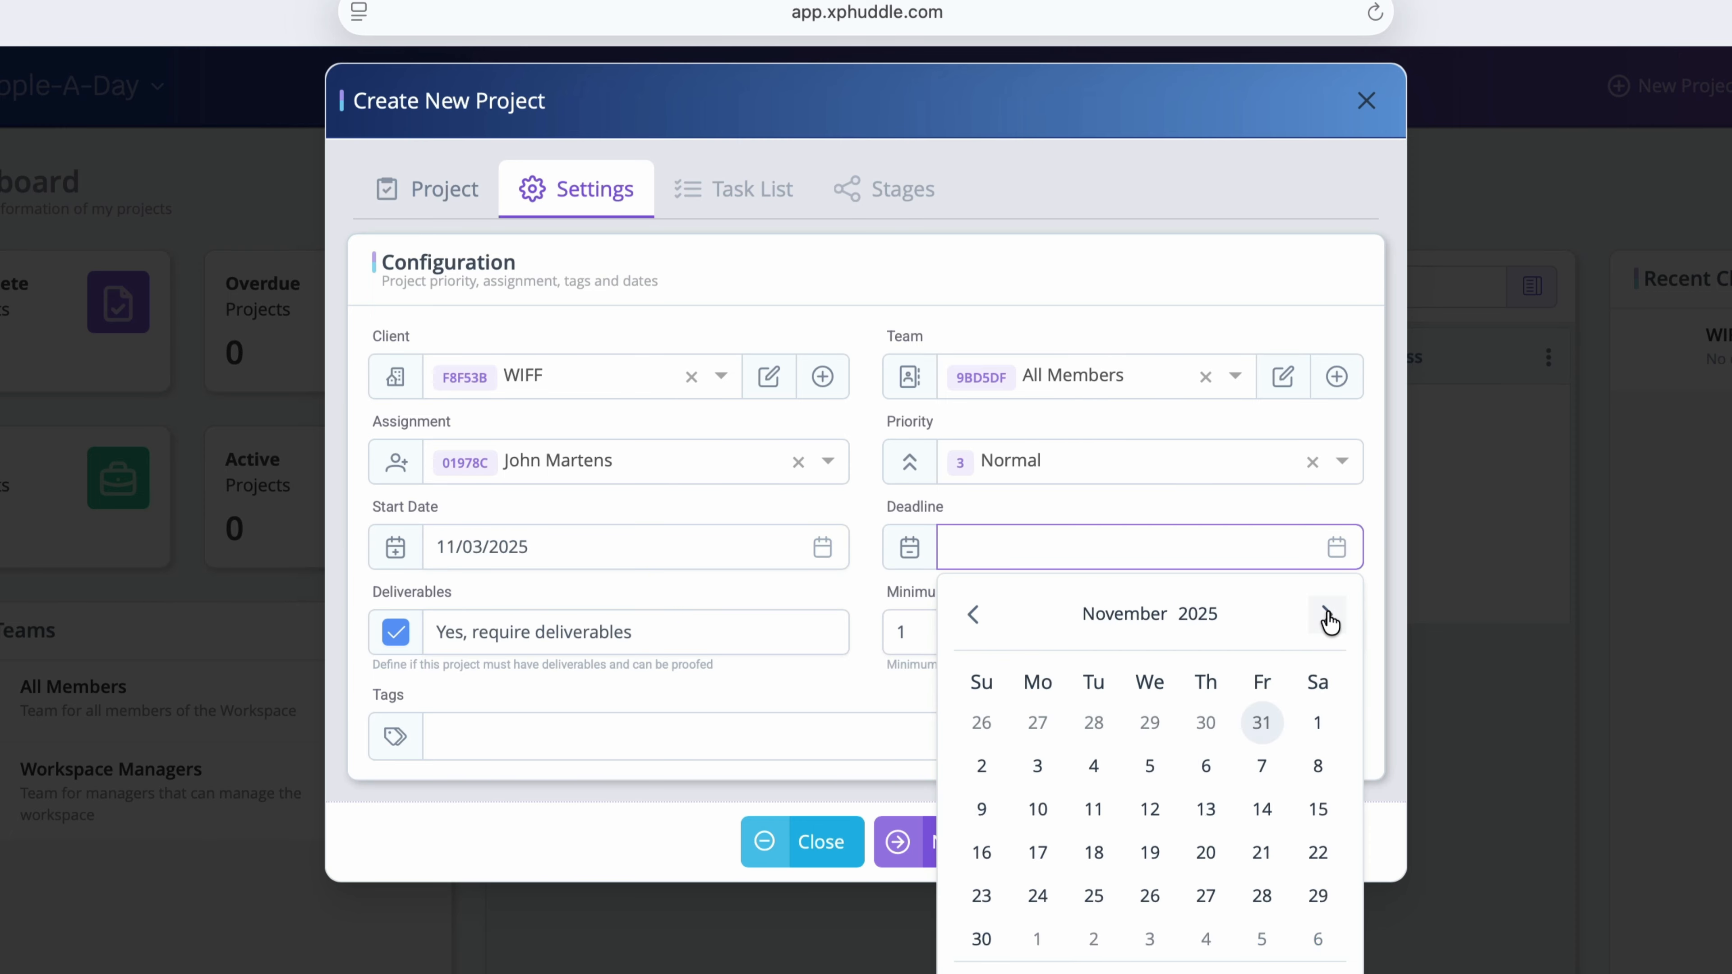
left_click(982, 939)
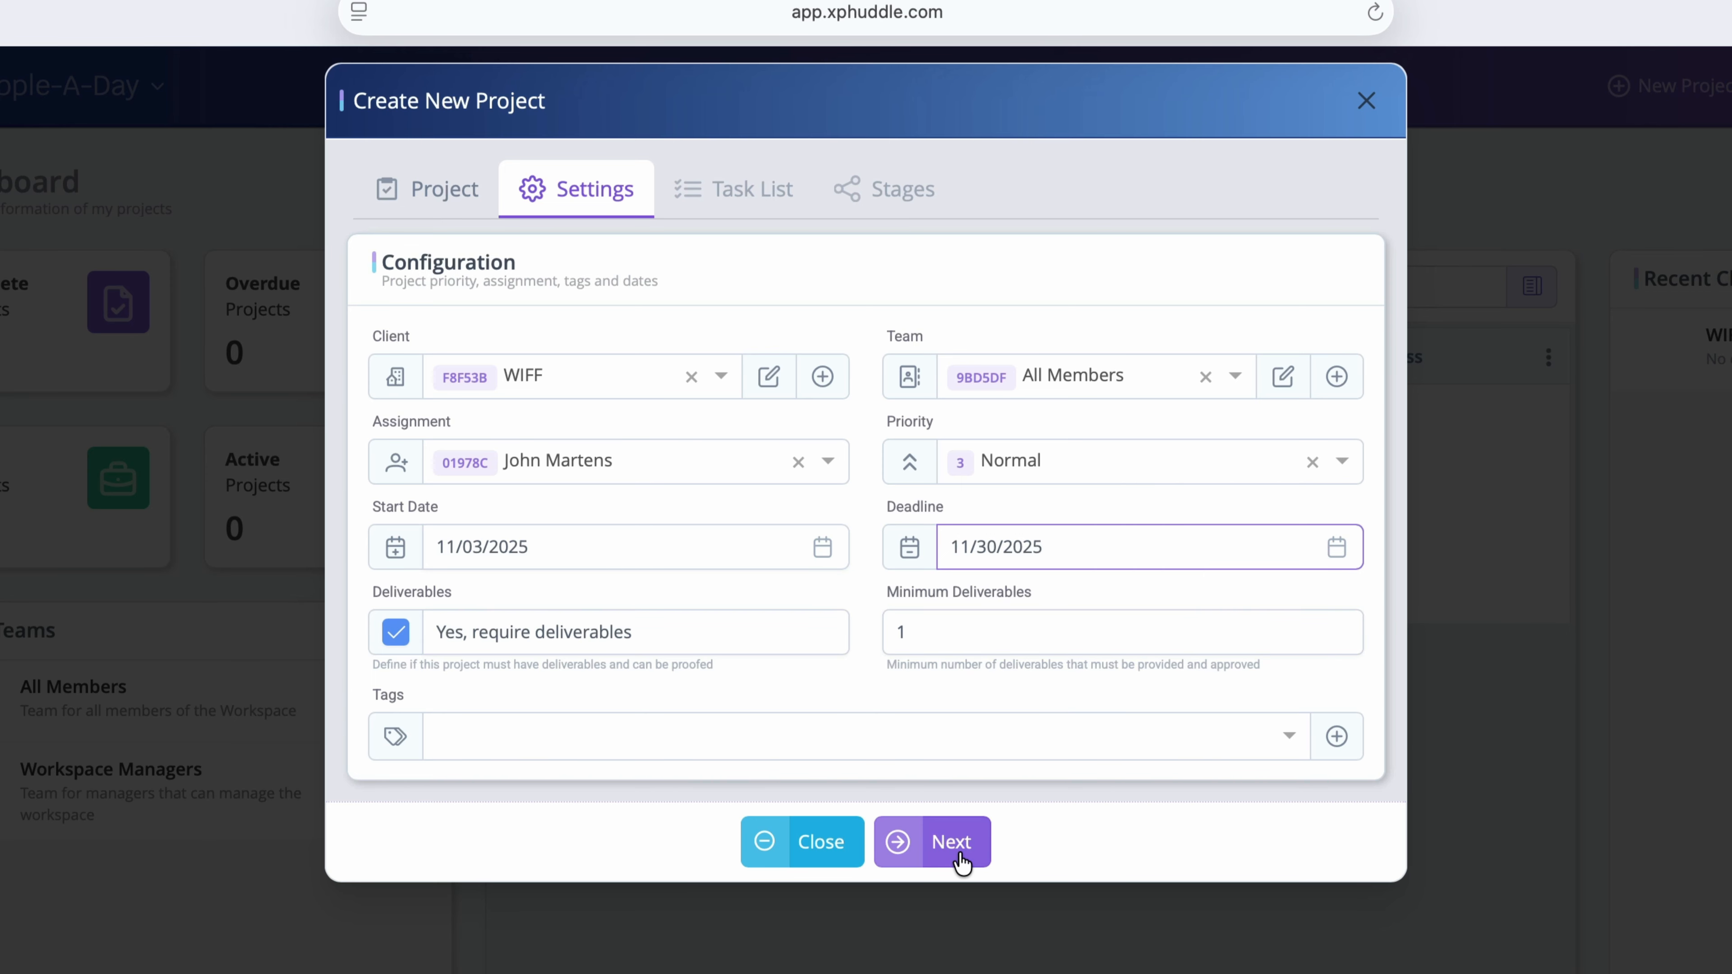
Step: Add the task 'Collect movie posters from producers.' with deadline November 5, 2025
left_click(962, 861)
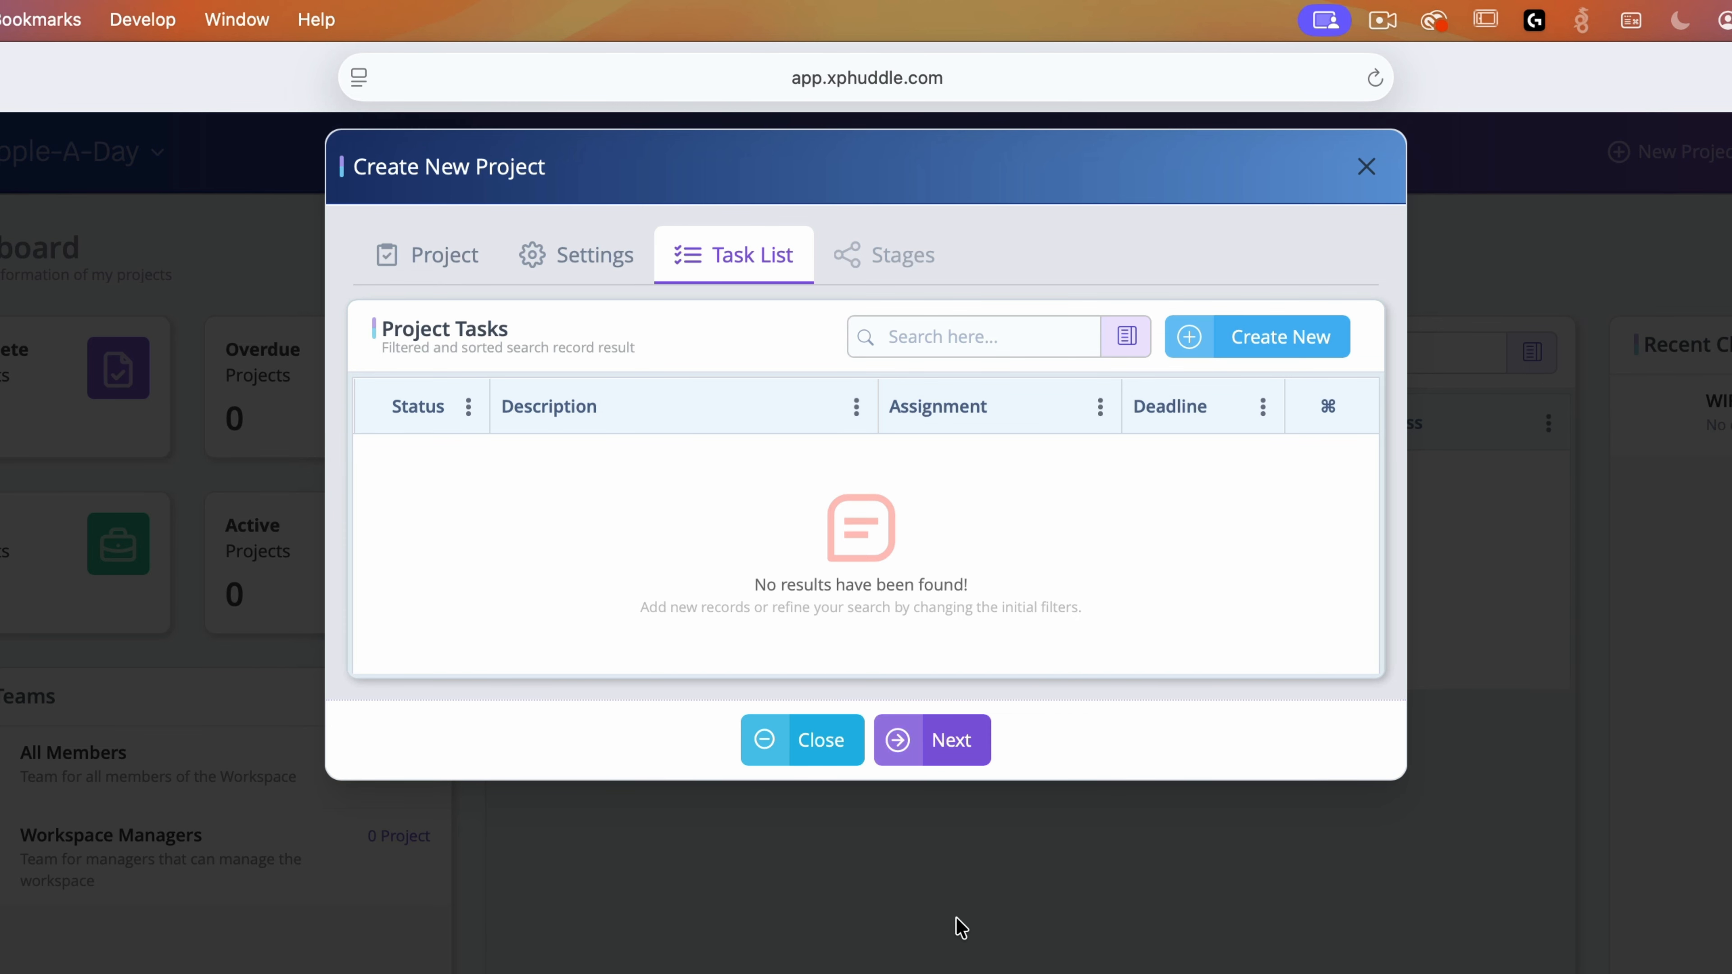
left_click(1335, 350)
type("Collect movie posters from producers.")
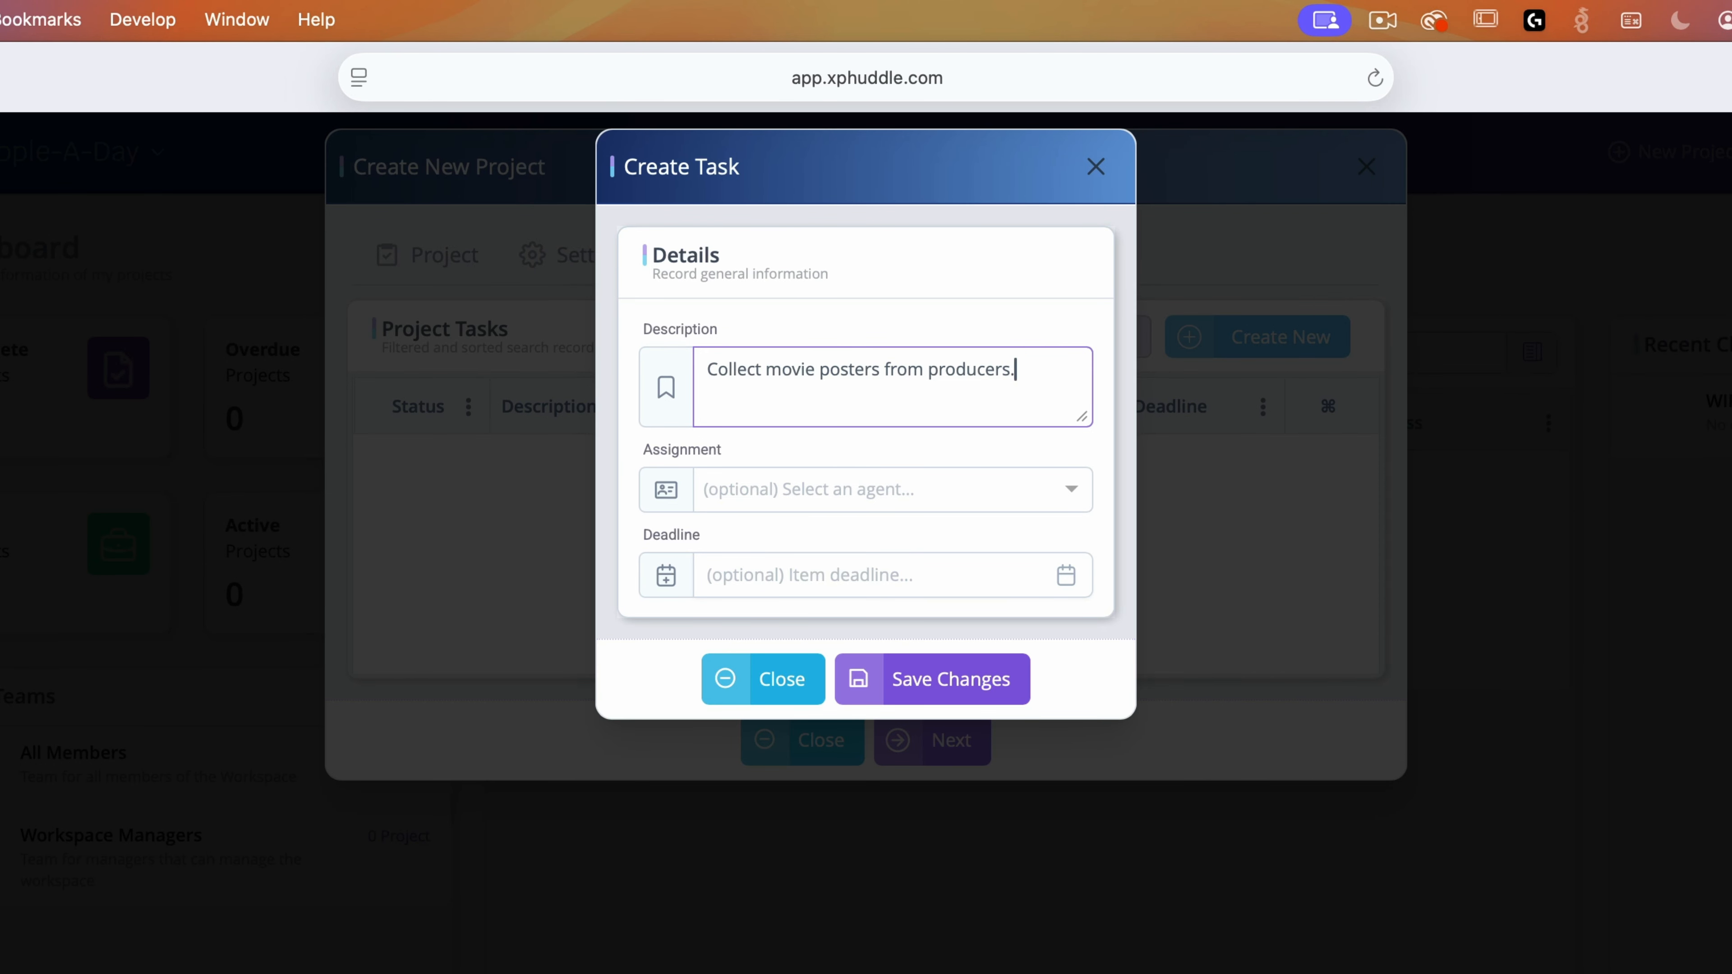
left_click(1066, 577)
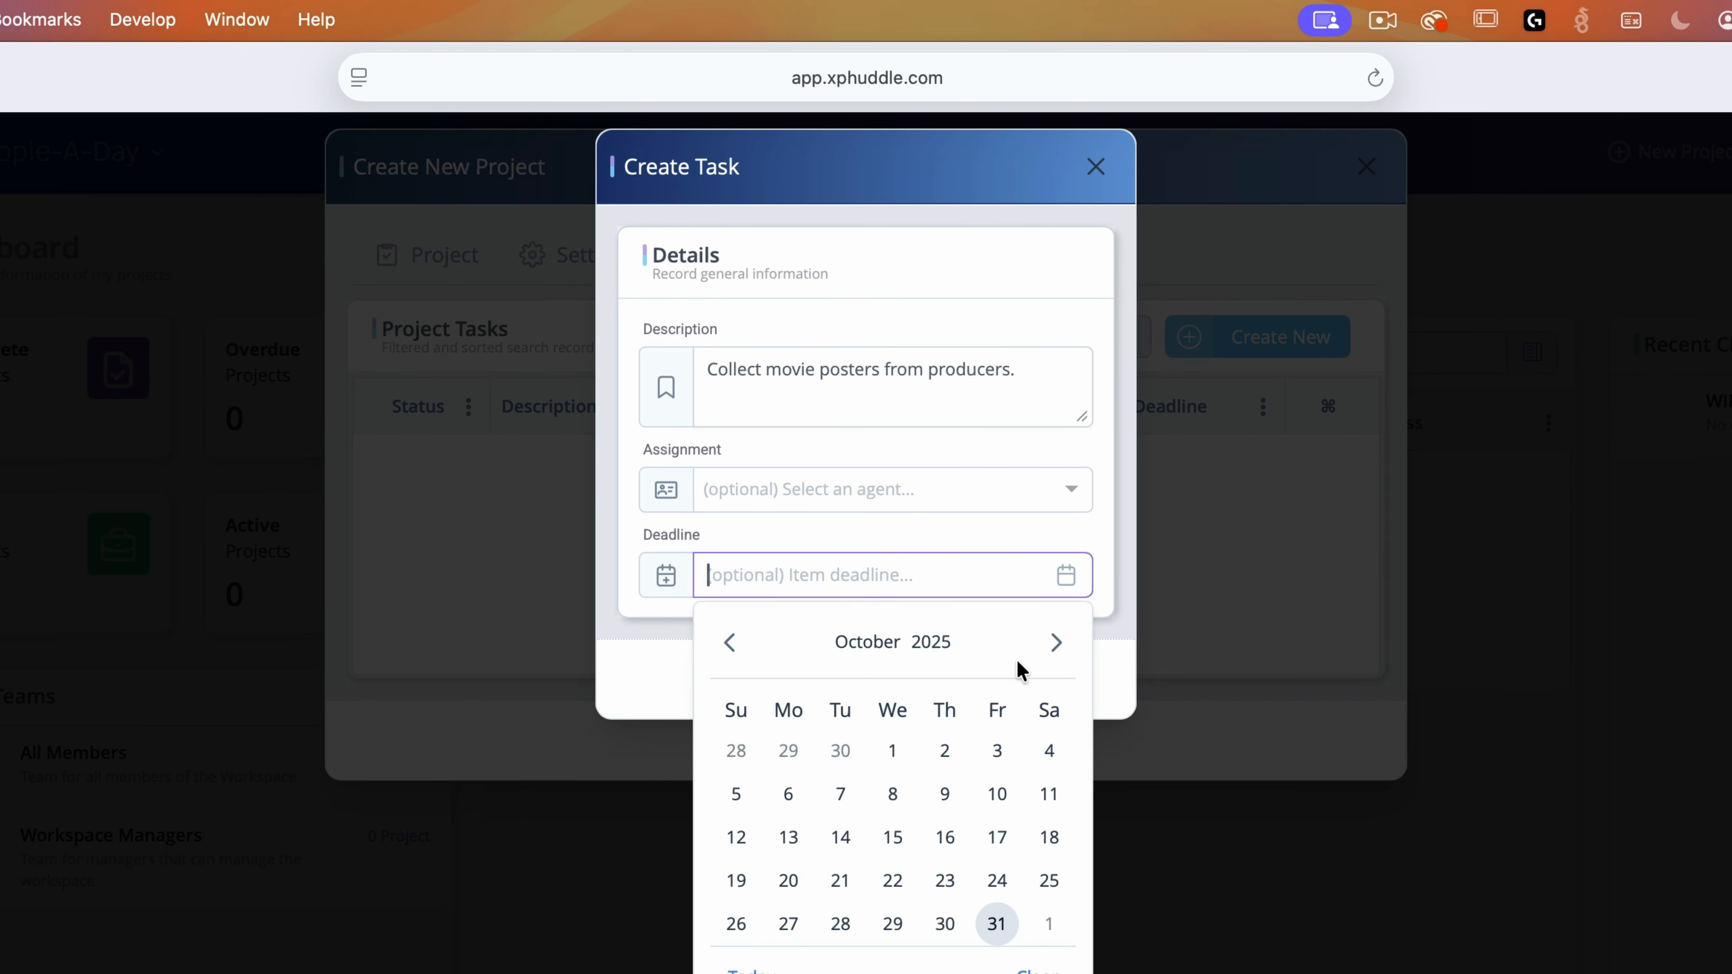
left_click(1057, 643)
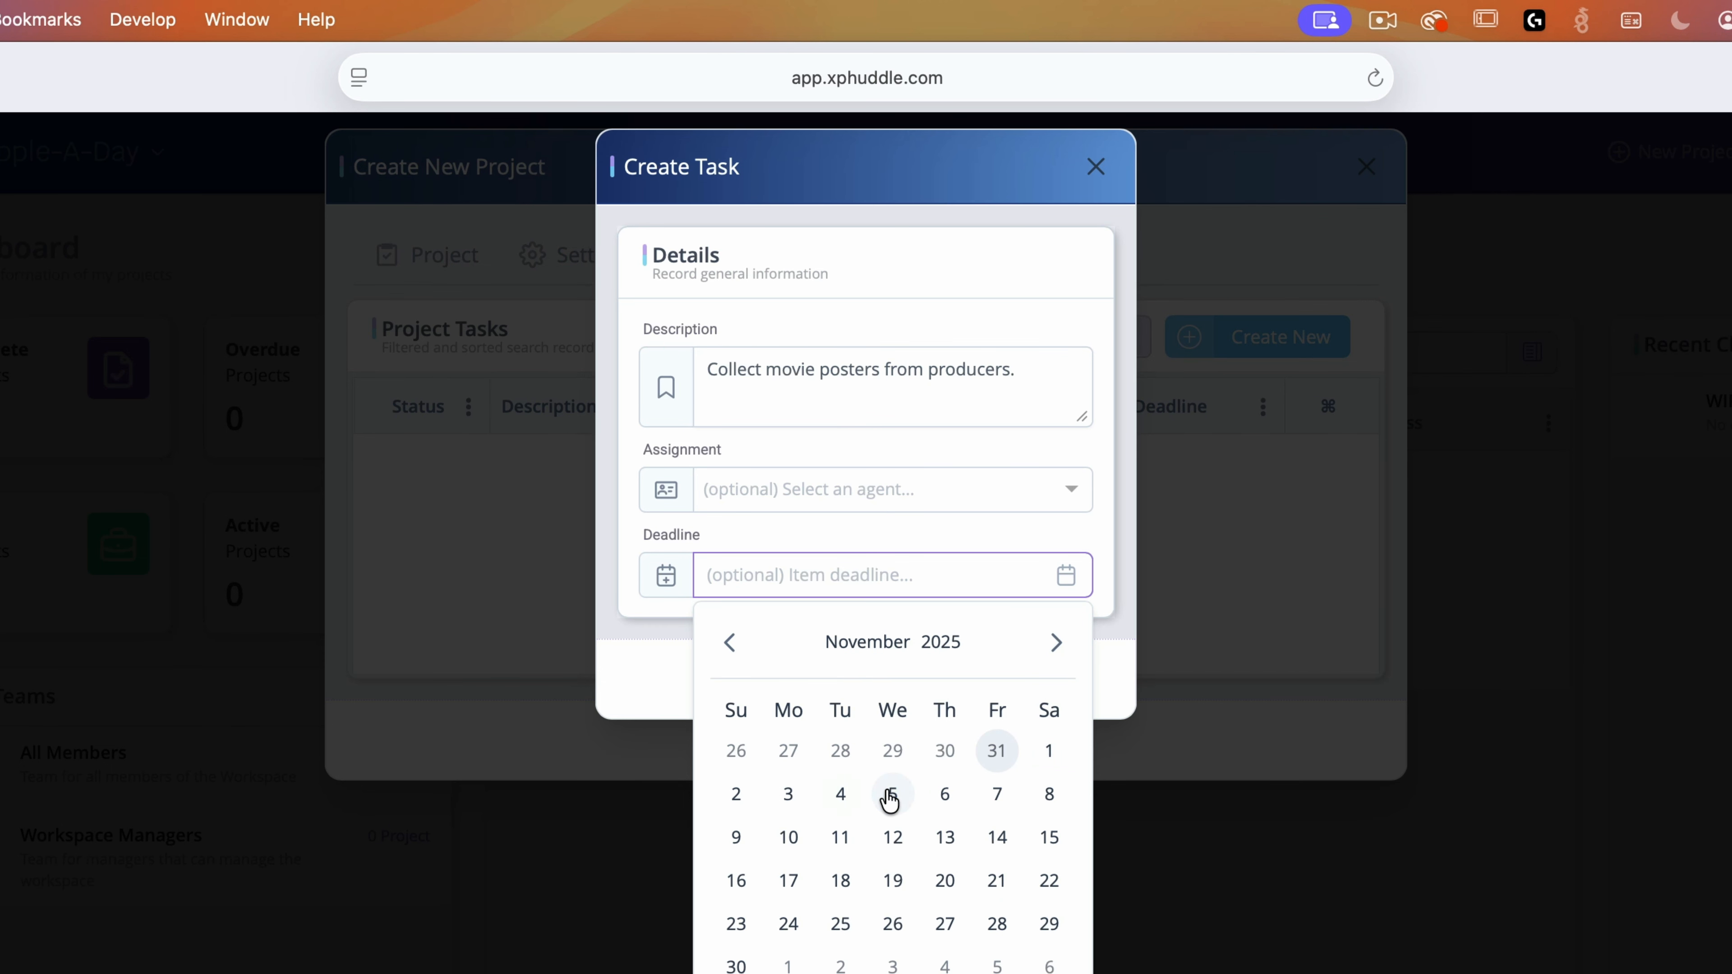
left_click(890, 794)
left_click(1001, 690)
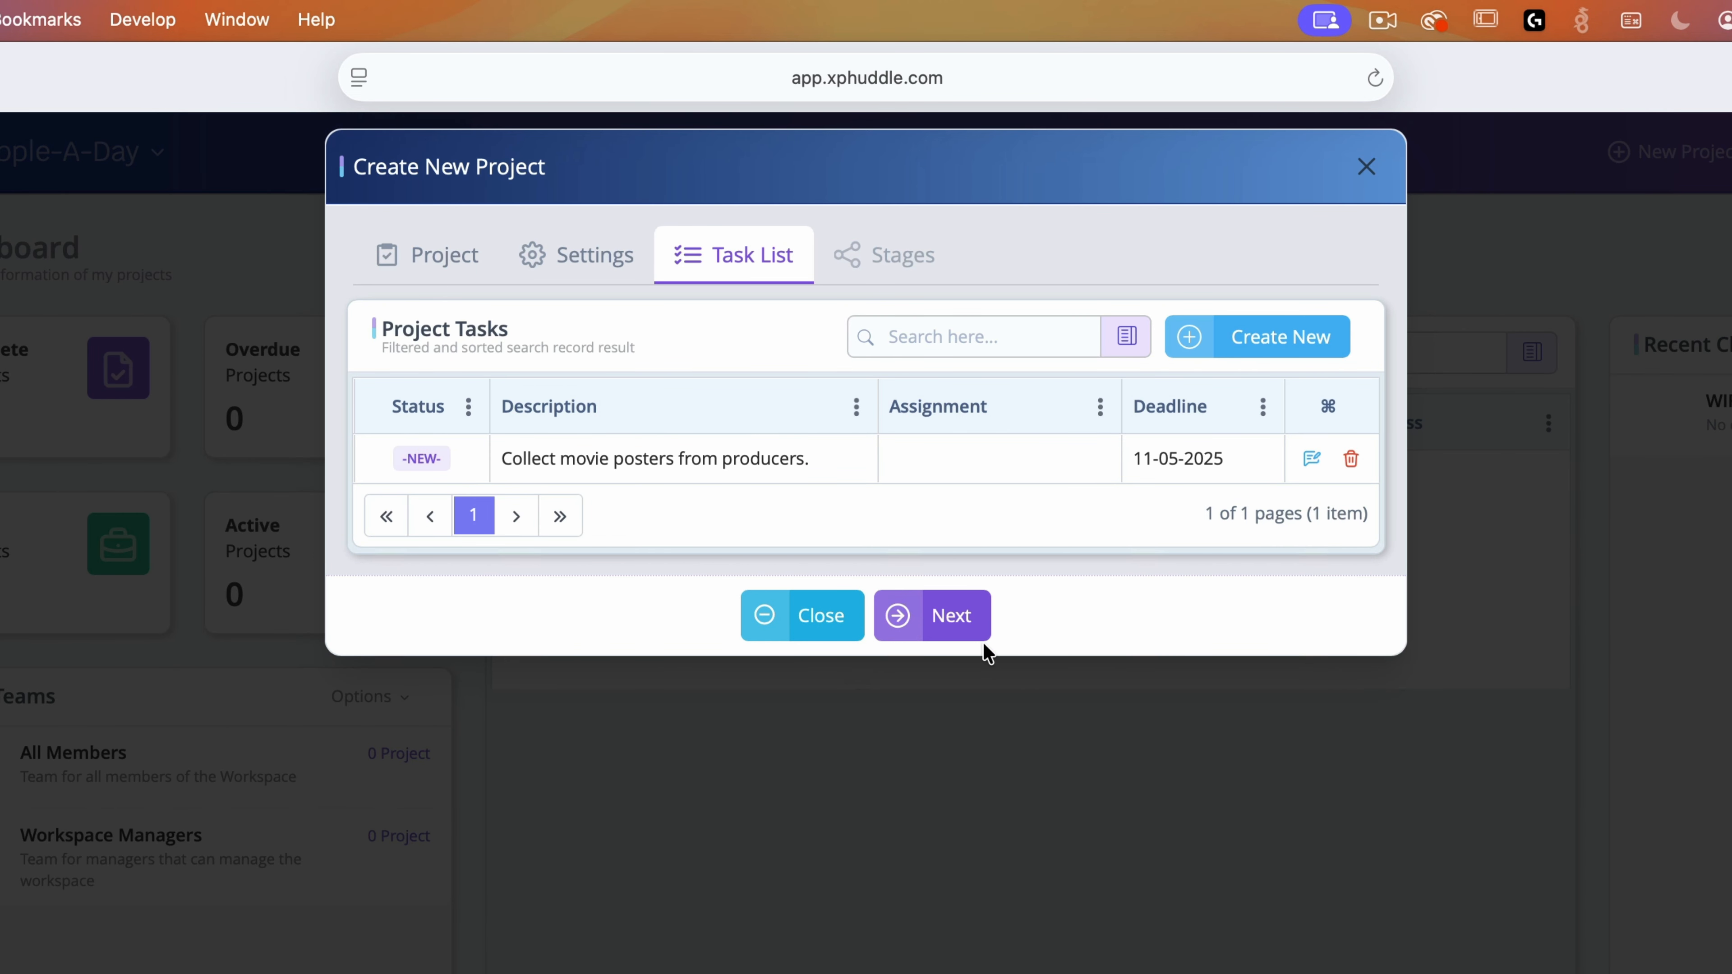
left_click(960, 636)
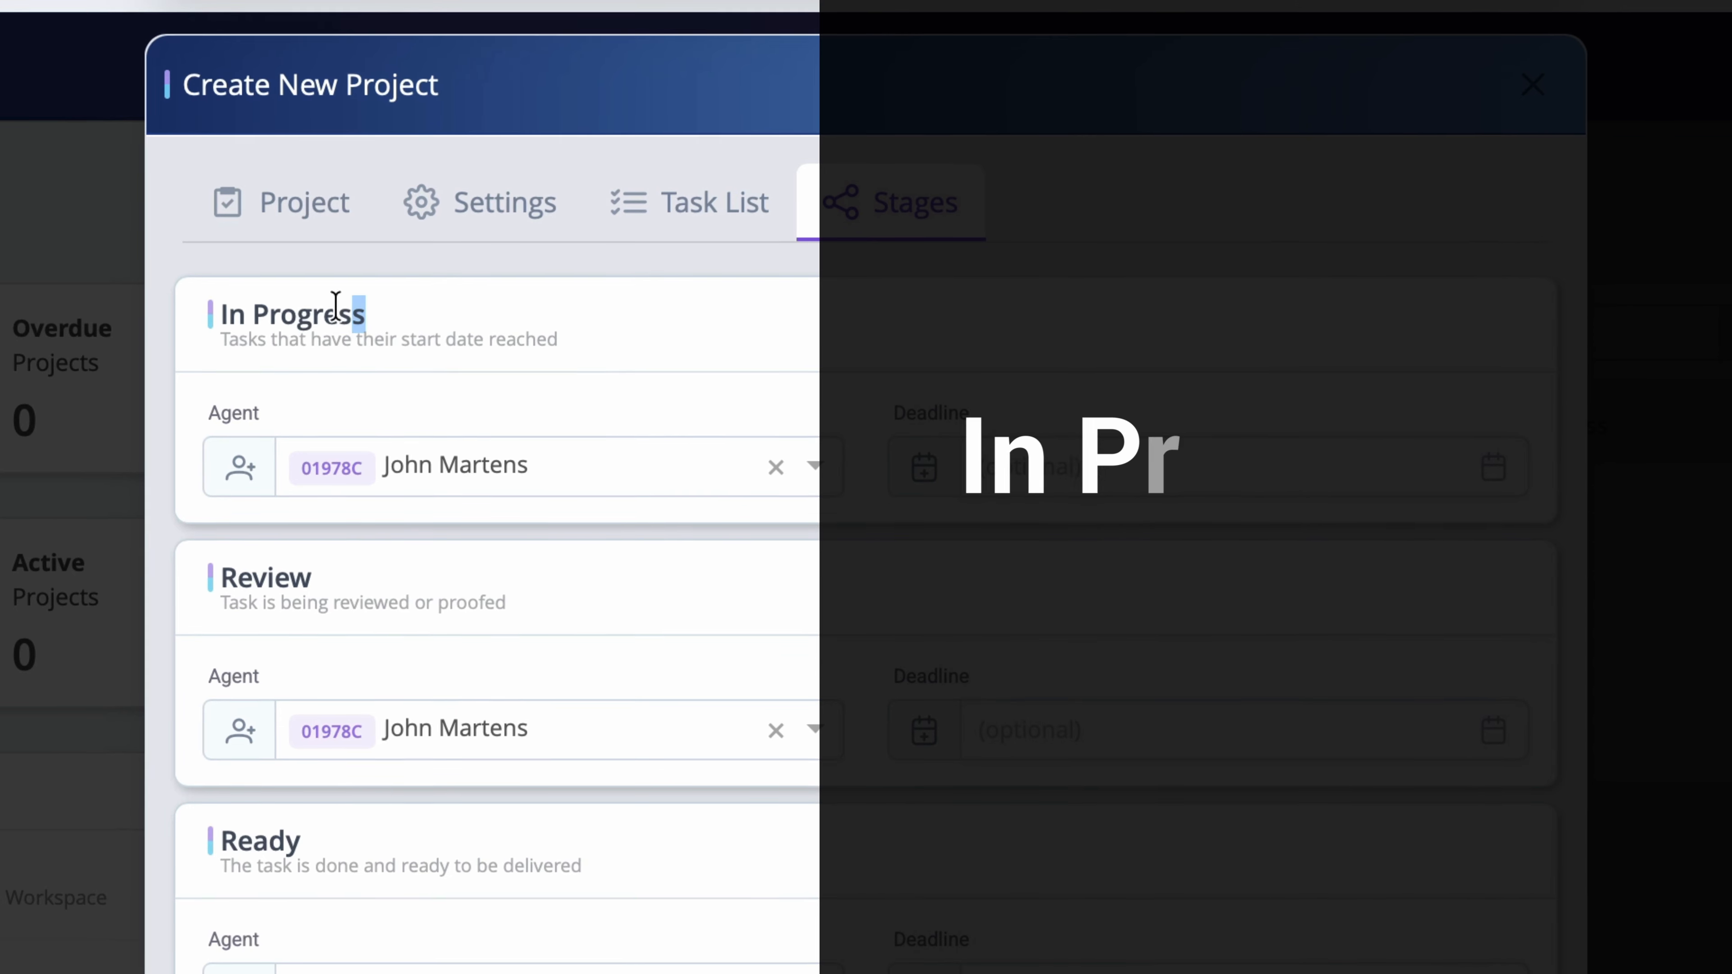
left_click_drag(552, 226, 468, 224)
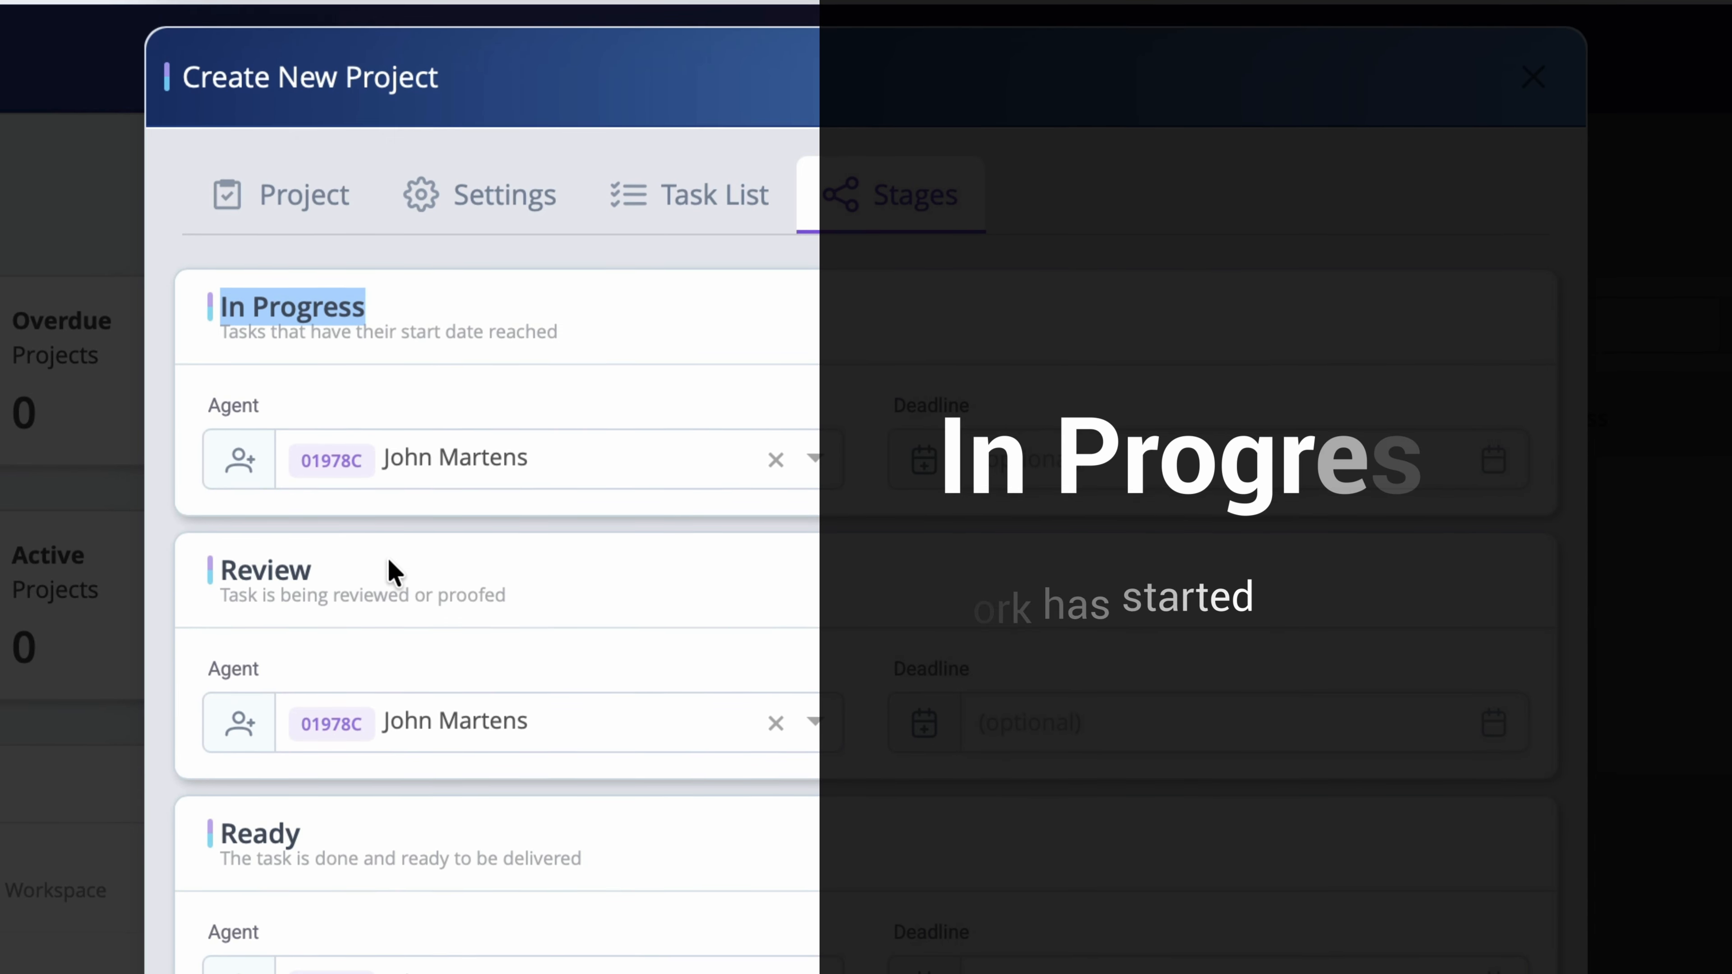
left_click_drag(312, 571, 216, 558)
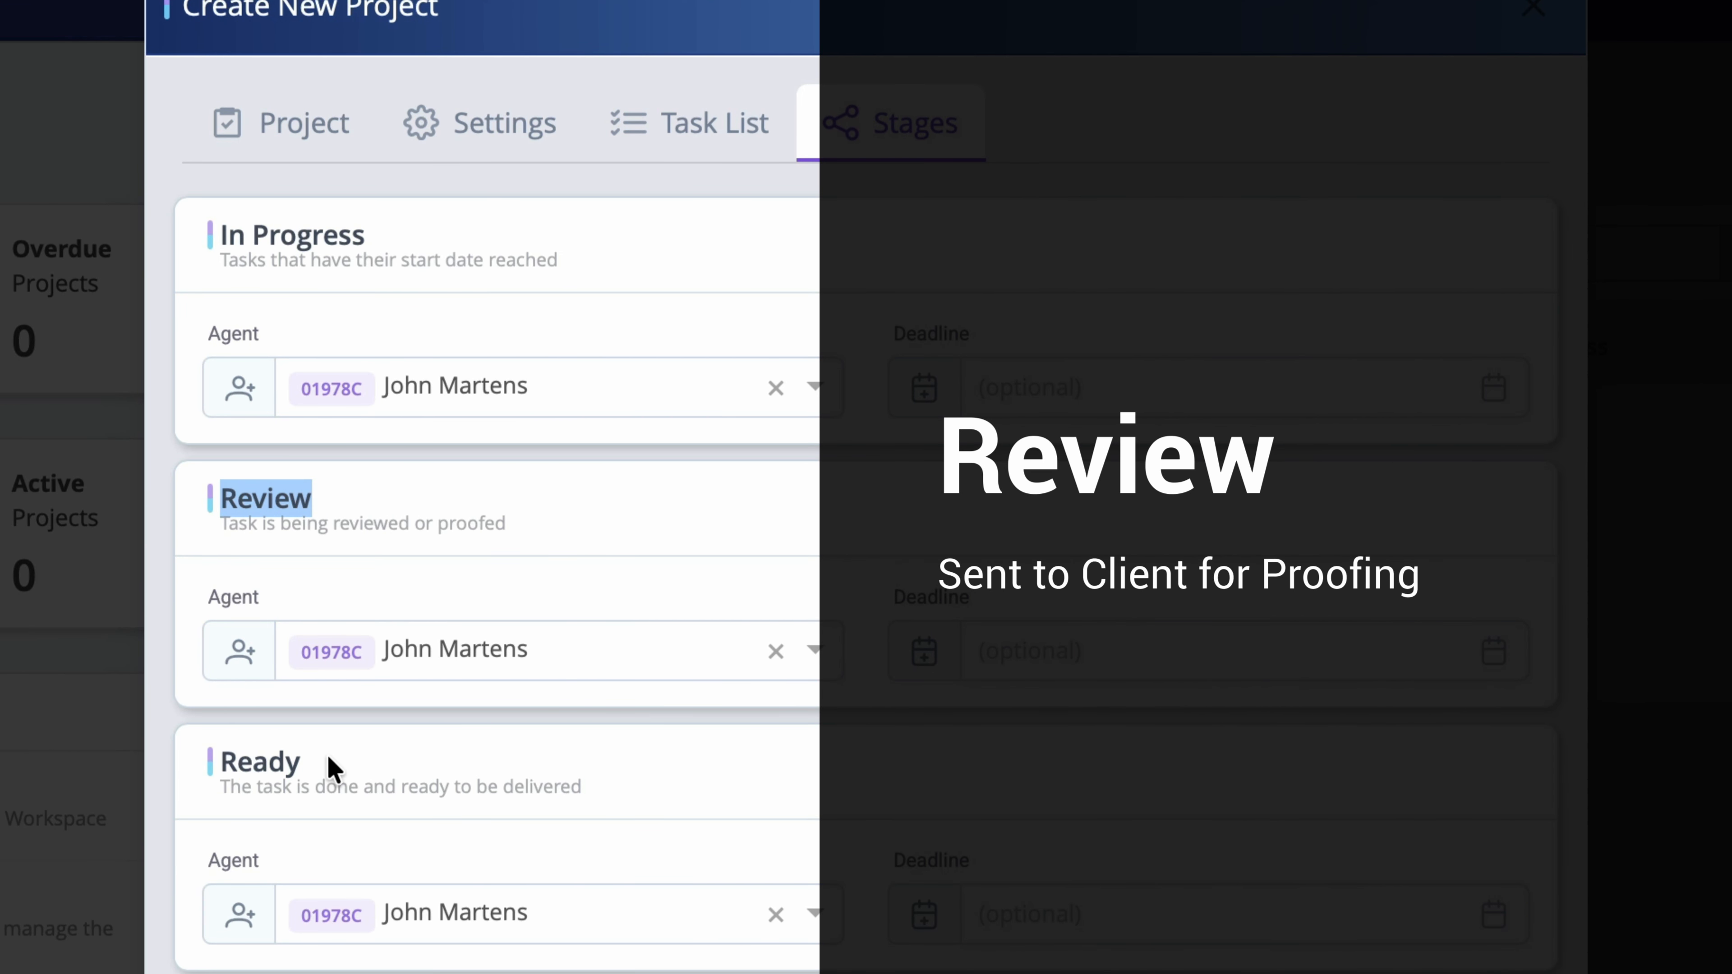
left_click_drag(302, 763, 222, 749)
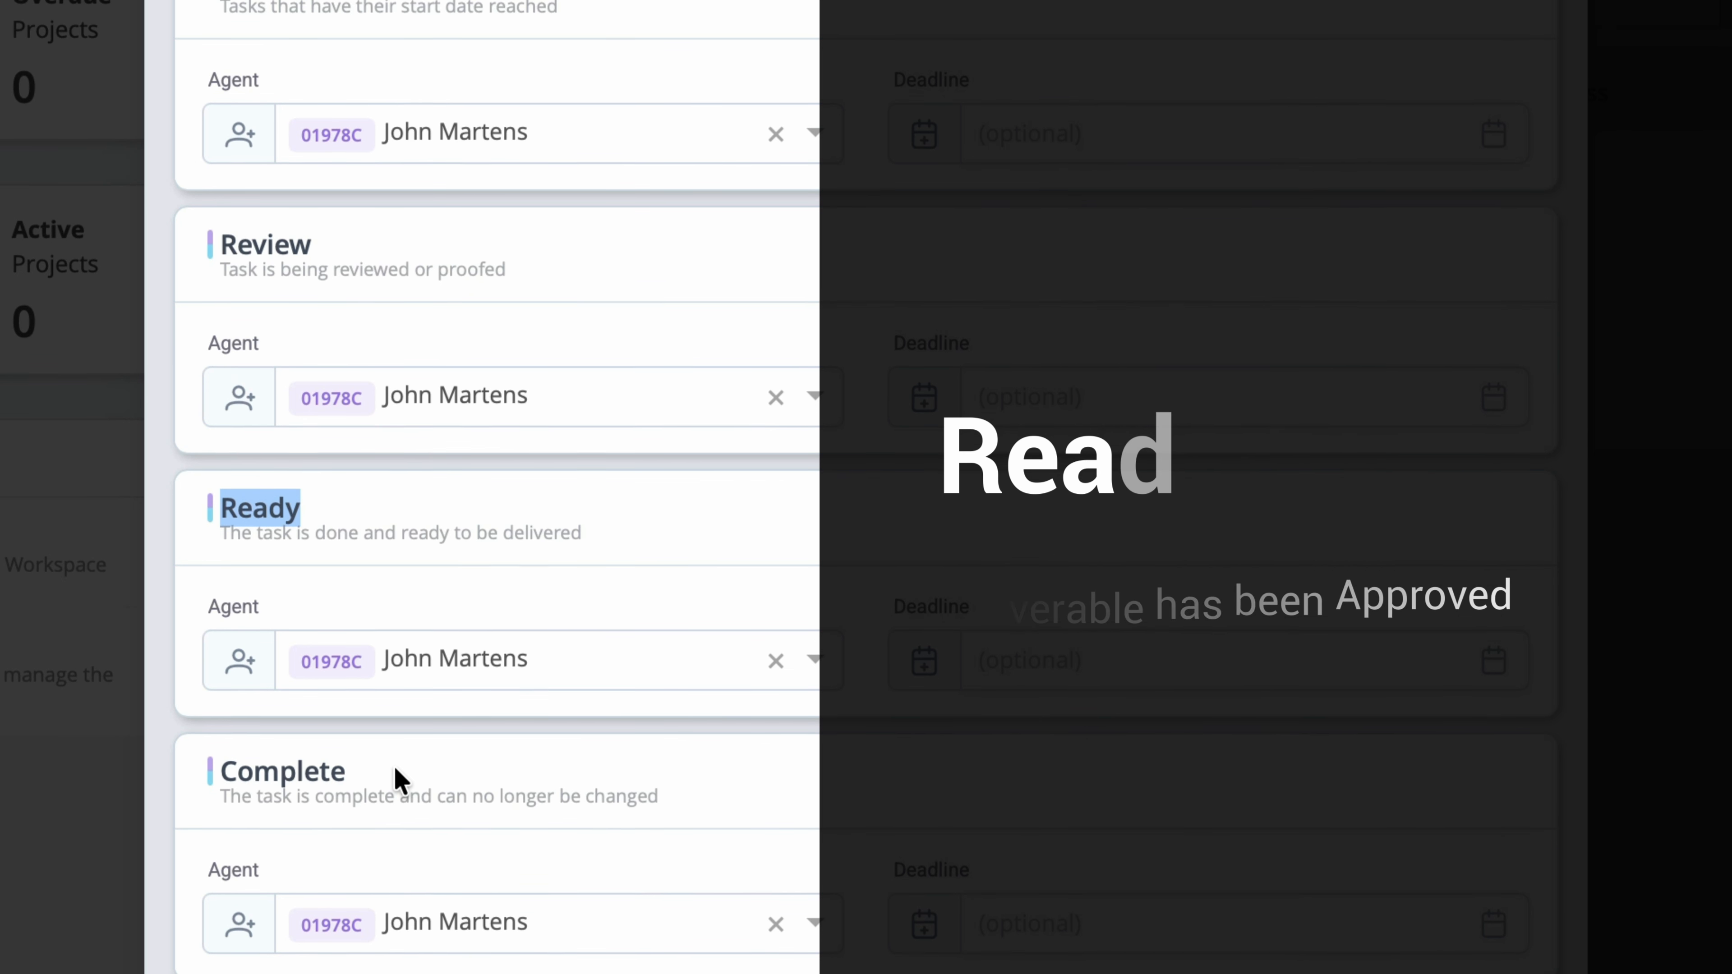
left_click_drag(367, 789, 243, 775)
left_click_drag(242, 471, 220, 474)
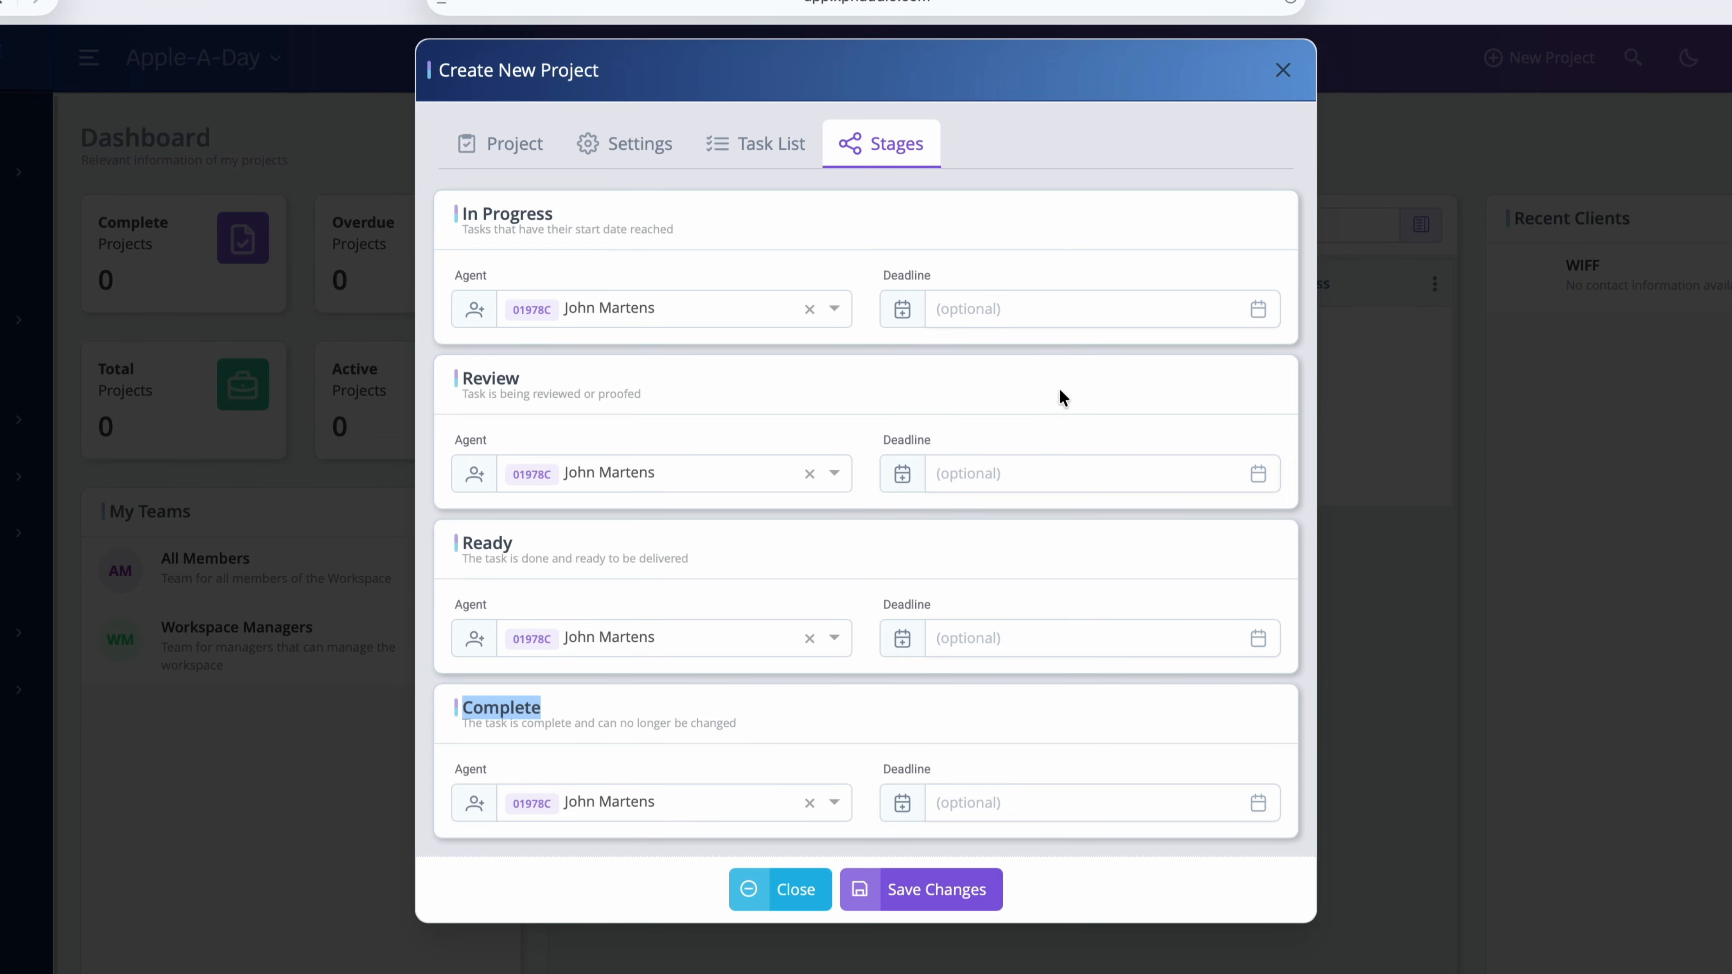
Step: Set the Review stage deadline to November 20, 2025 and save the project
left_click(1067, 364)
left_click(1257, 474)
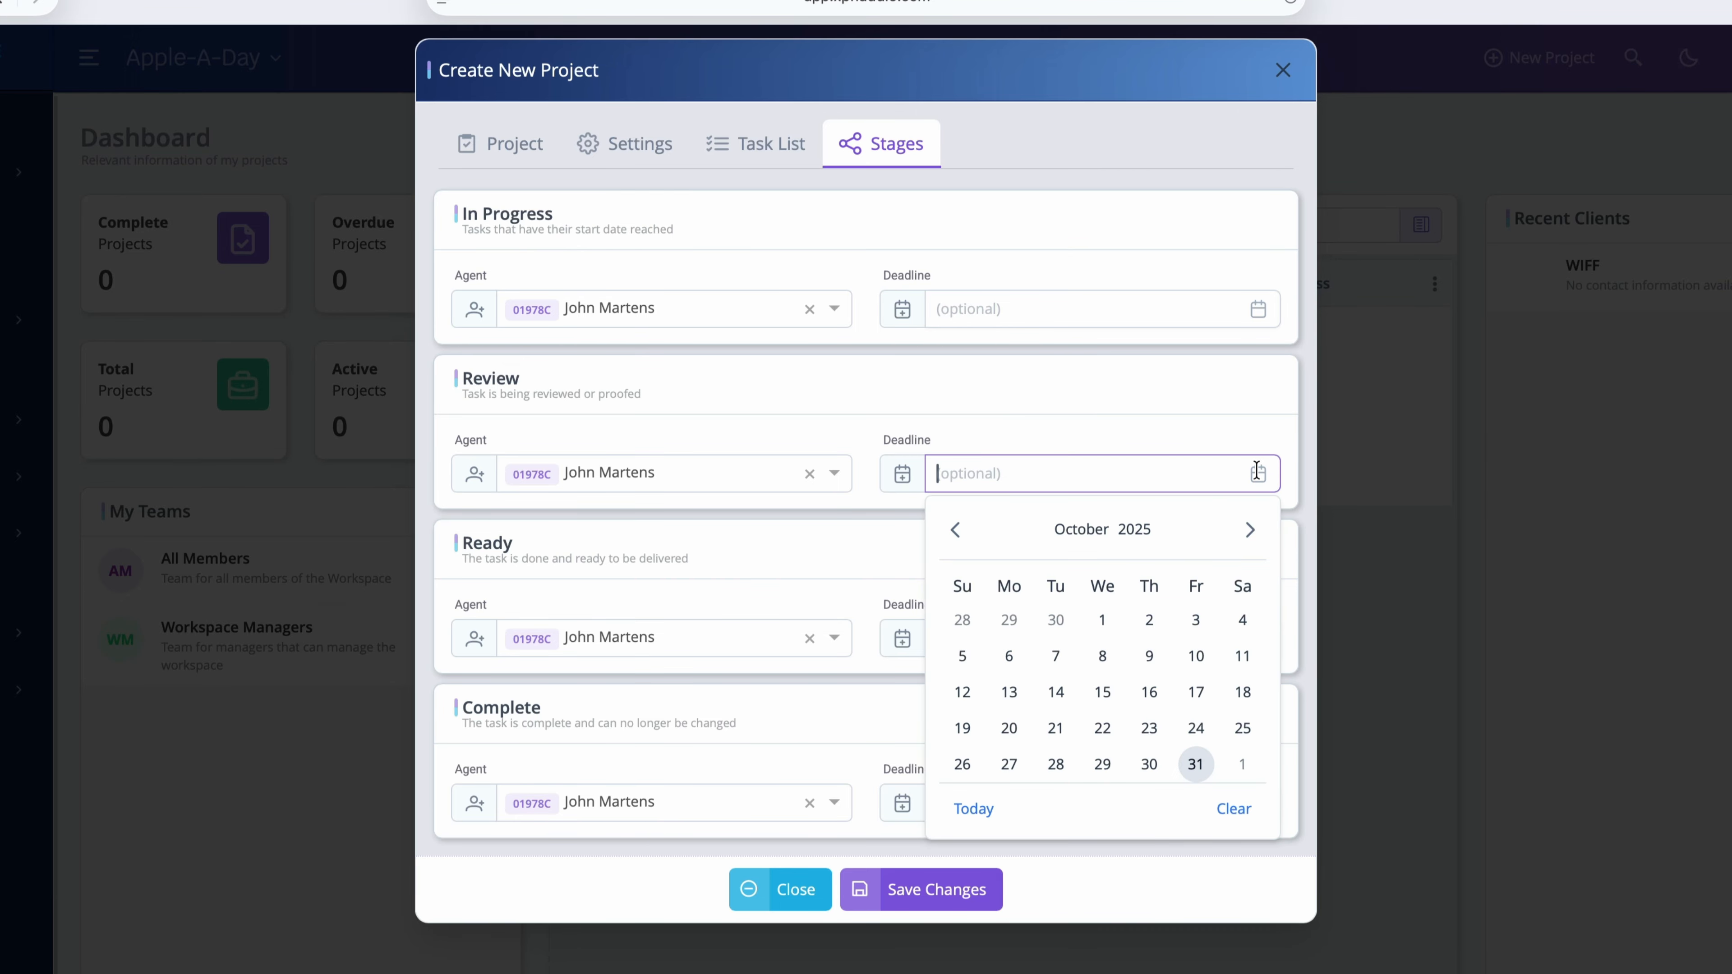
left_click(1250, 531)
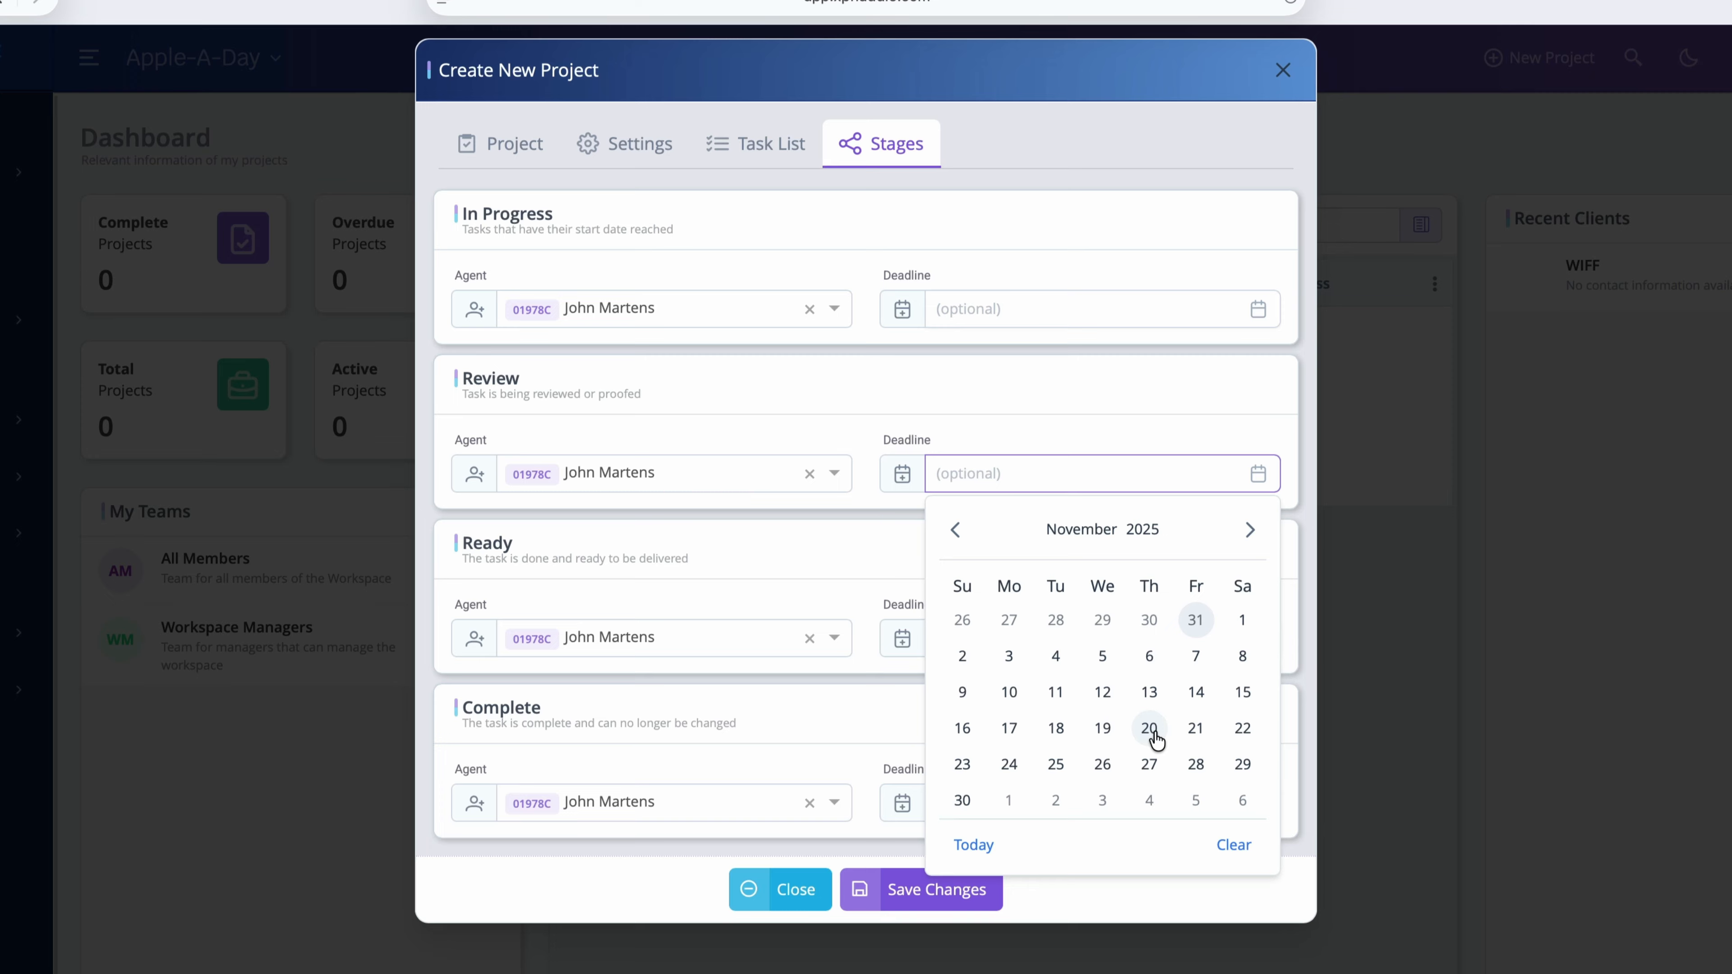
left_click(1150, 729)
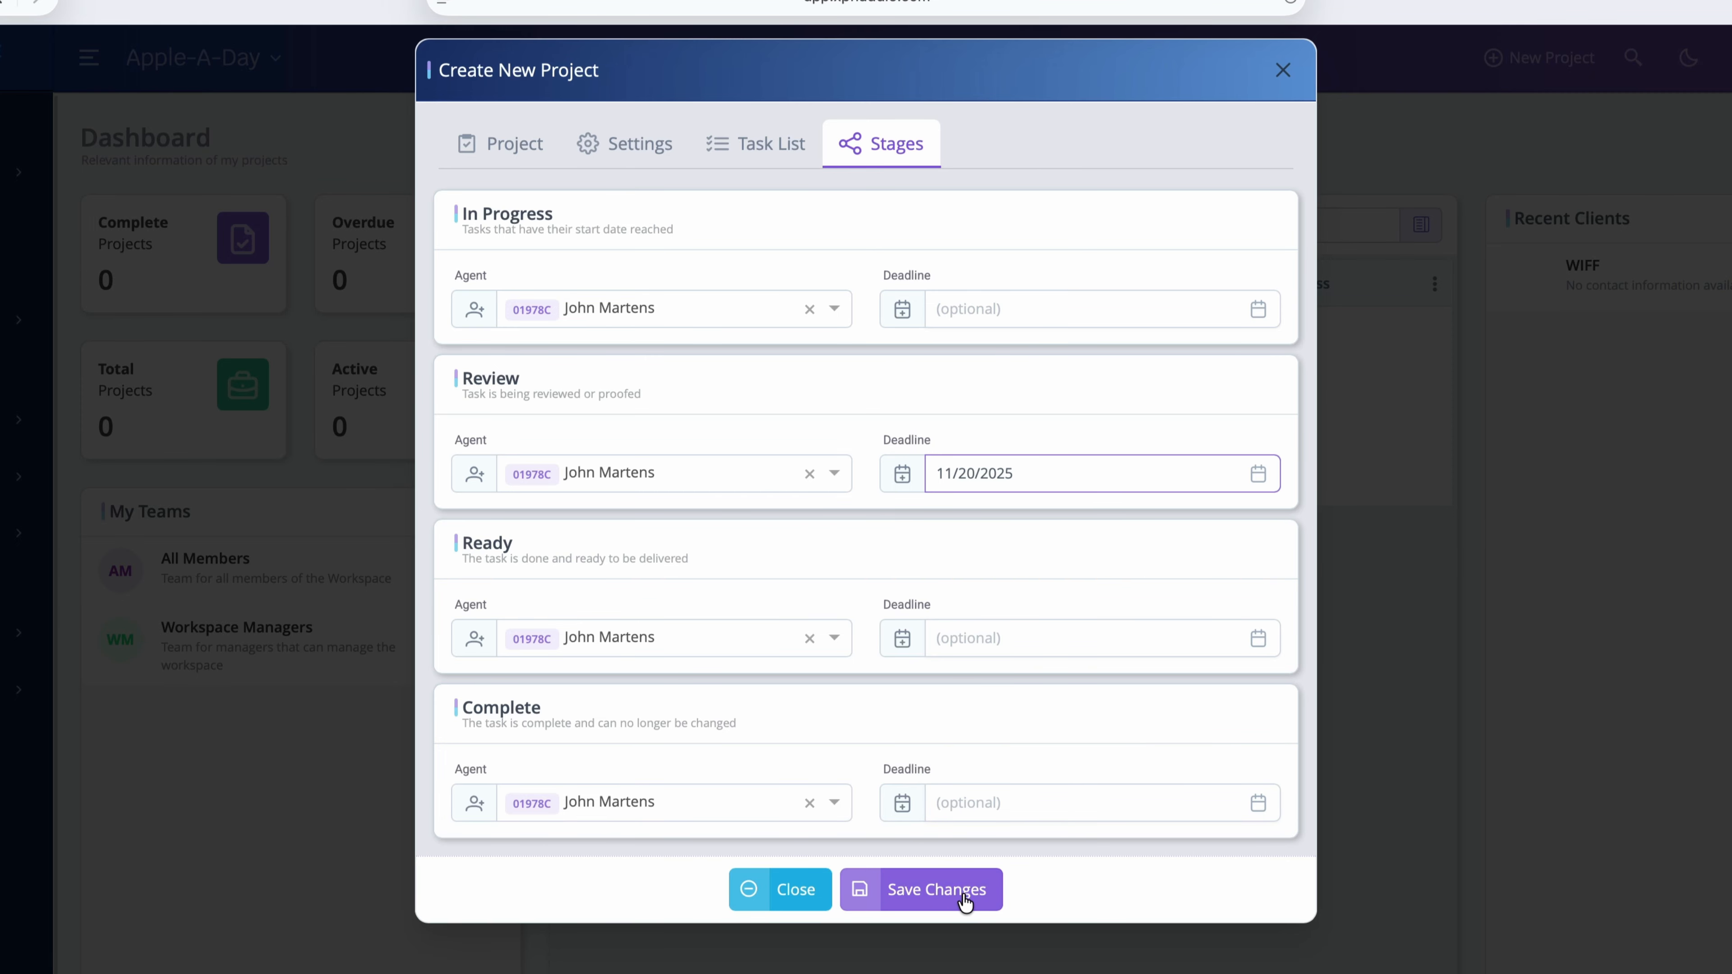
left_click(999, 891)
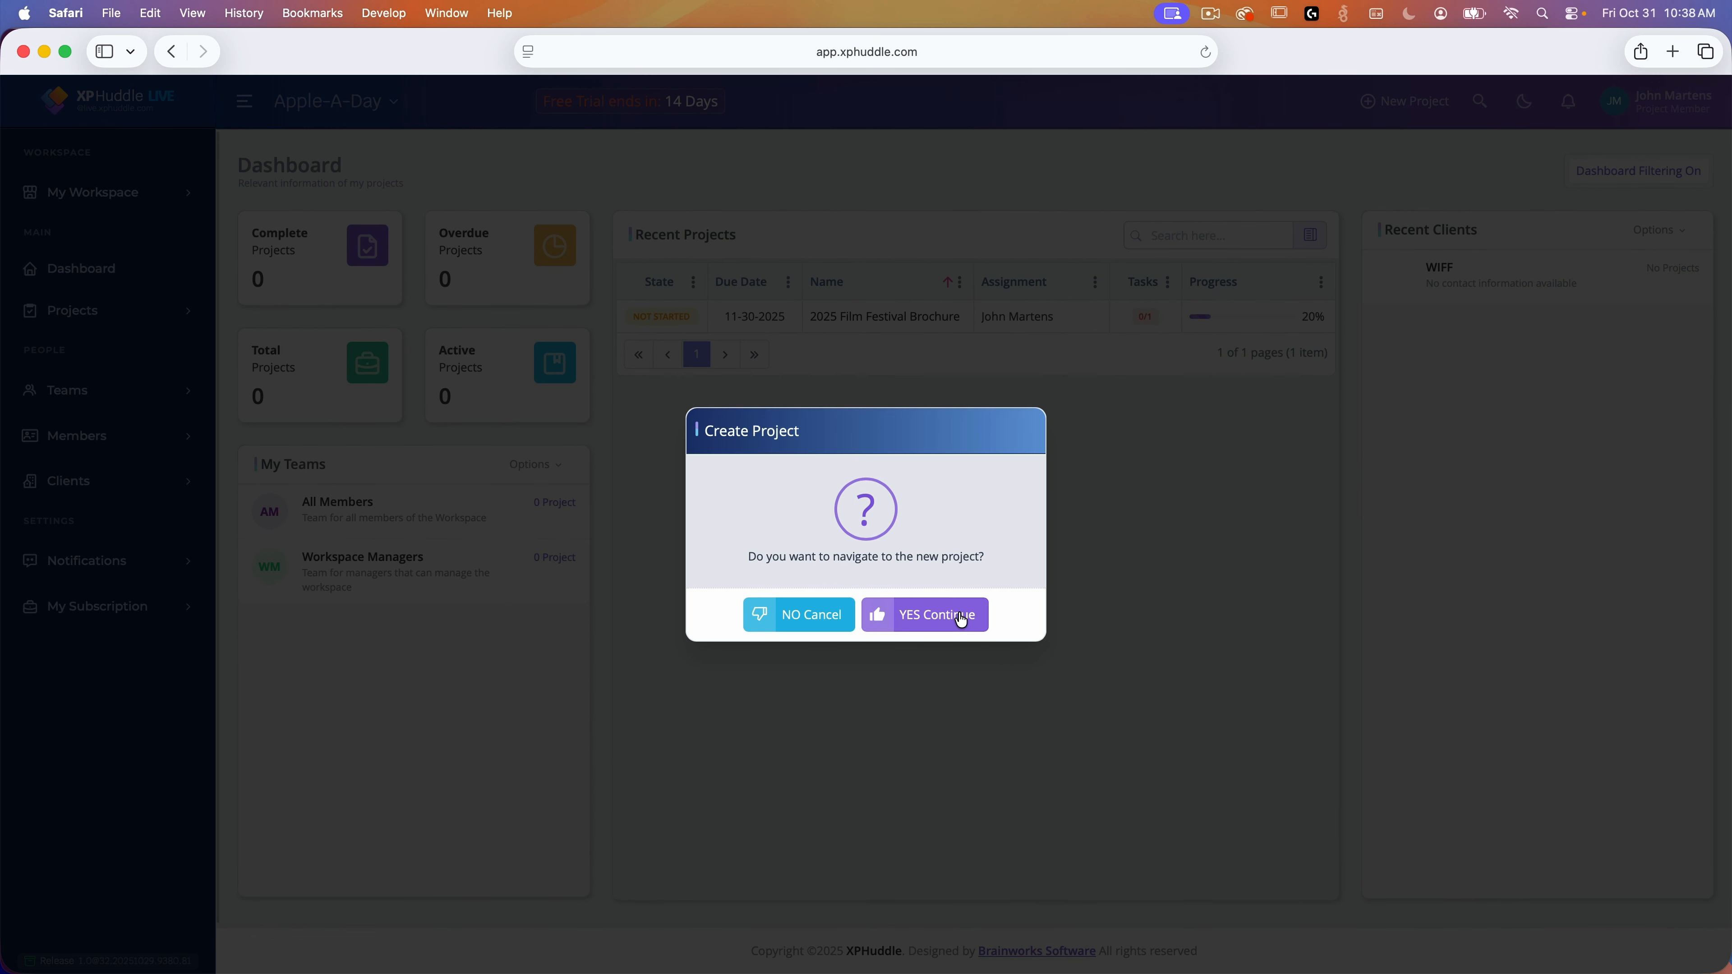
Step: Go to the new 2025 Film Festival Brochure project page and highlight its title, instructions and Discussions heading
left_click(962, 620)
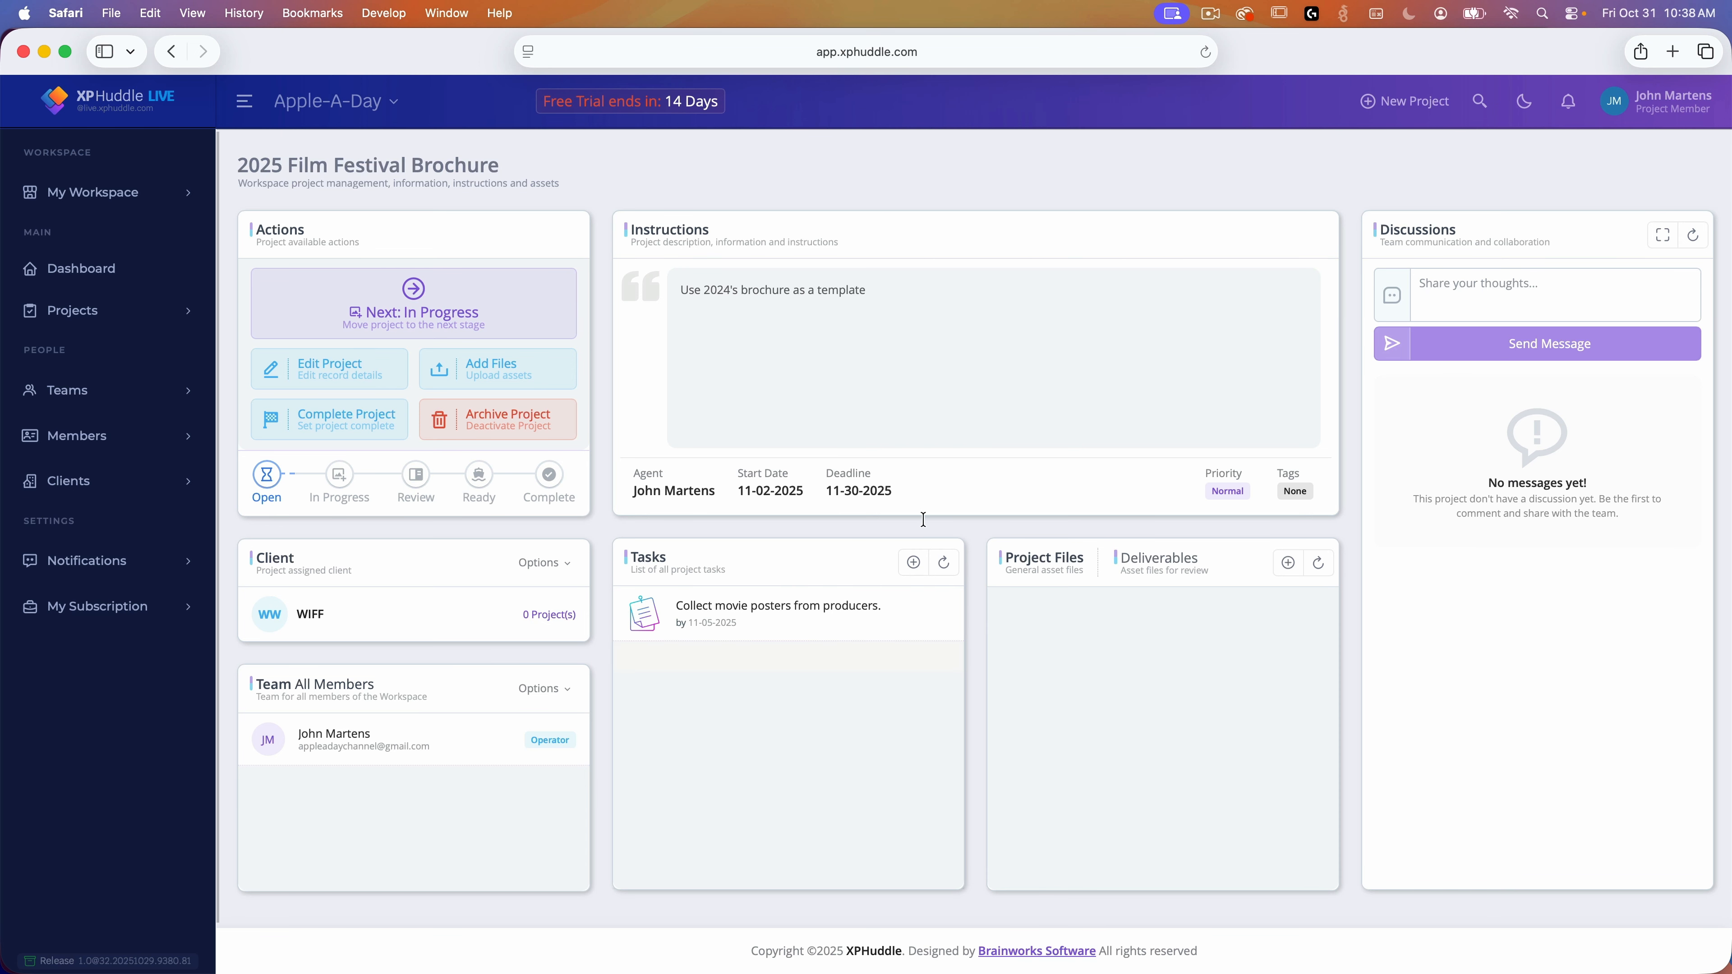
left_click_drag(506, 172, 229, 165)
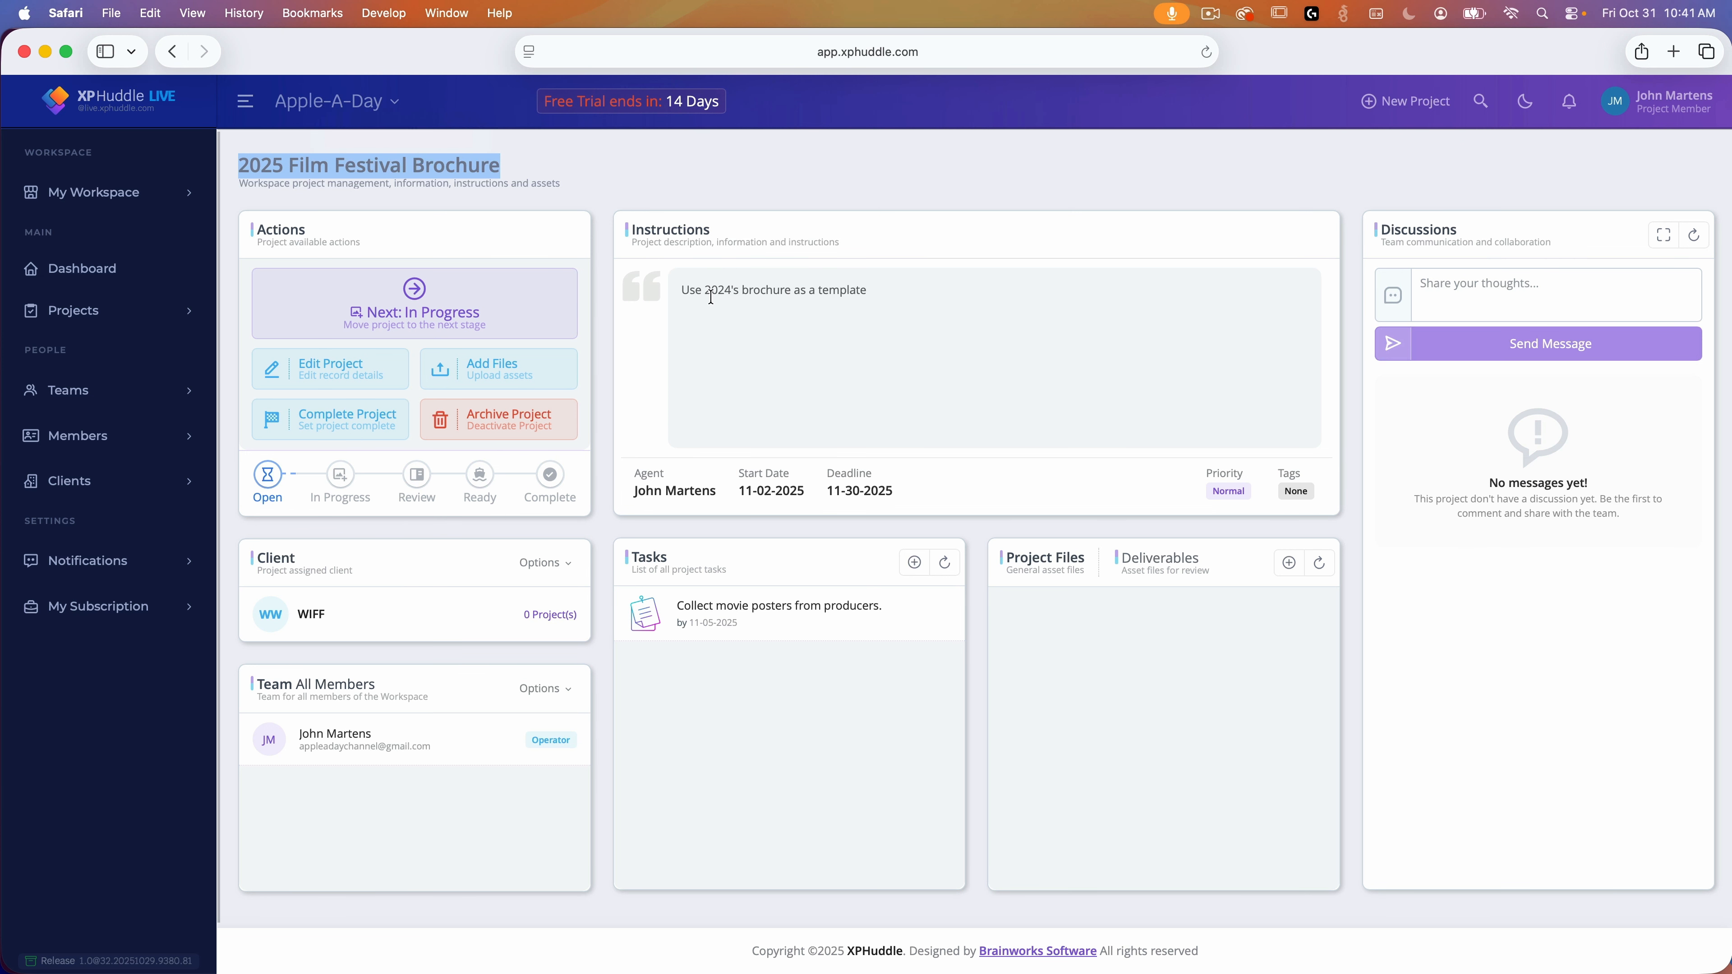
left_click_drag(866, 290, 682, 291)
left_click(803, 317)
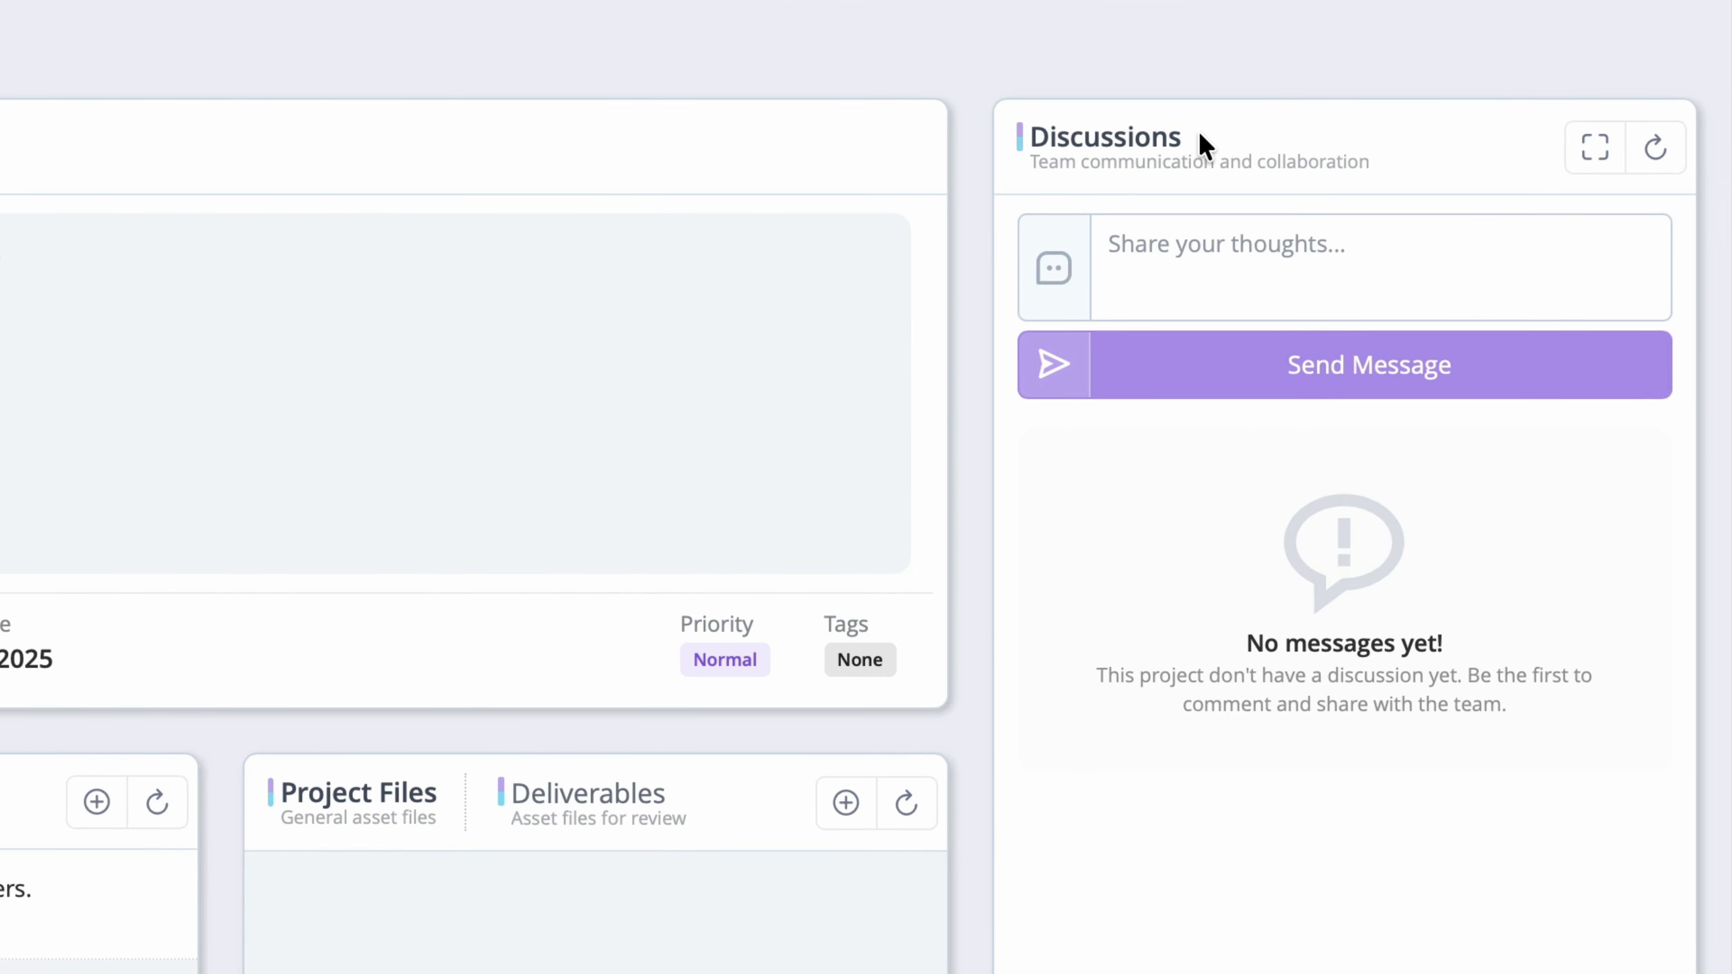
left_click_drag(1200, 135, 1029, 135)
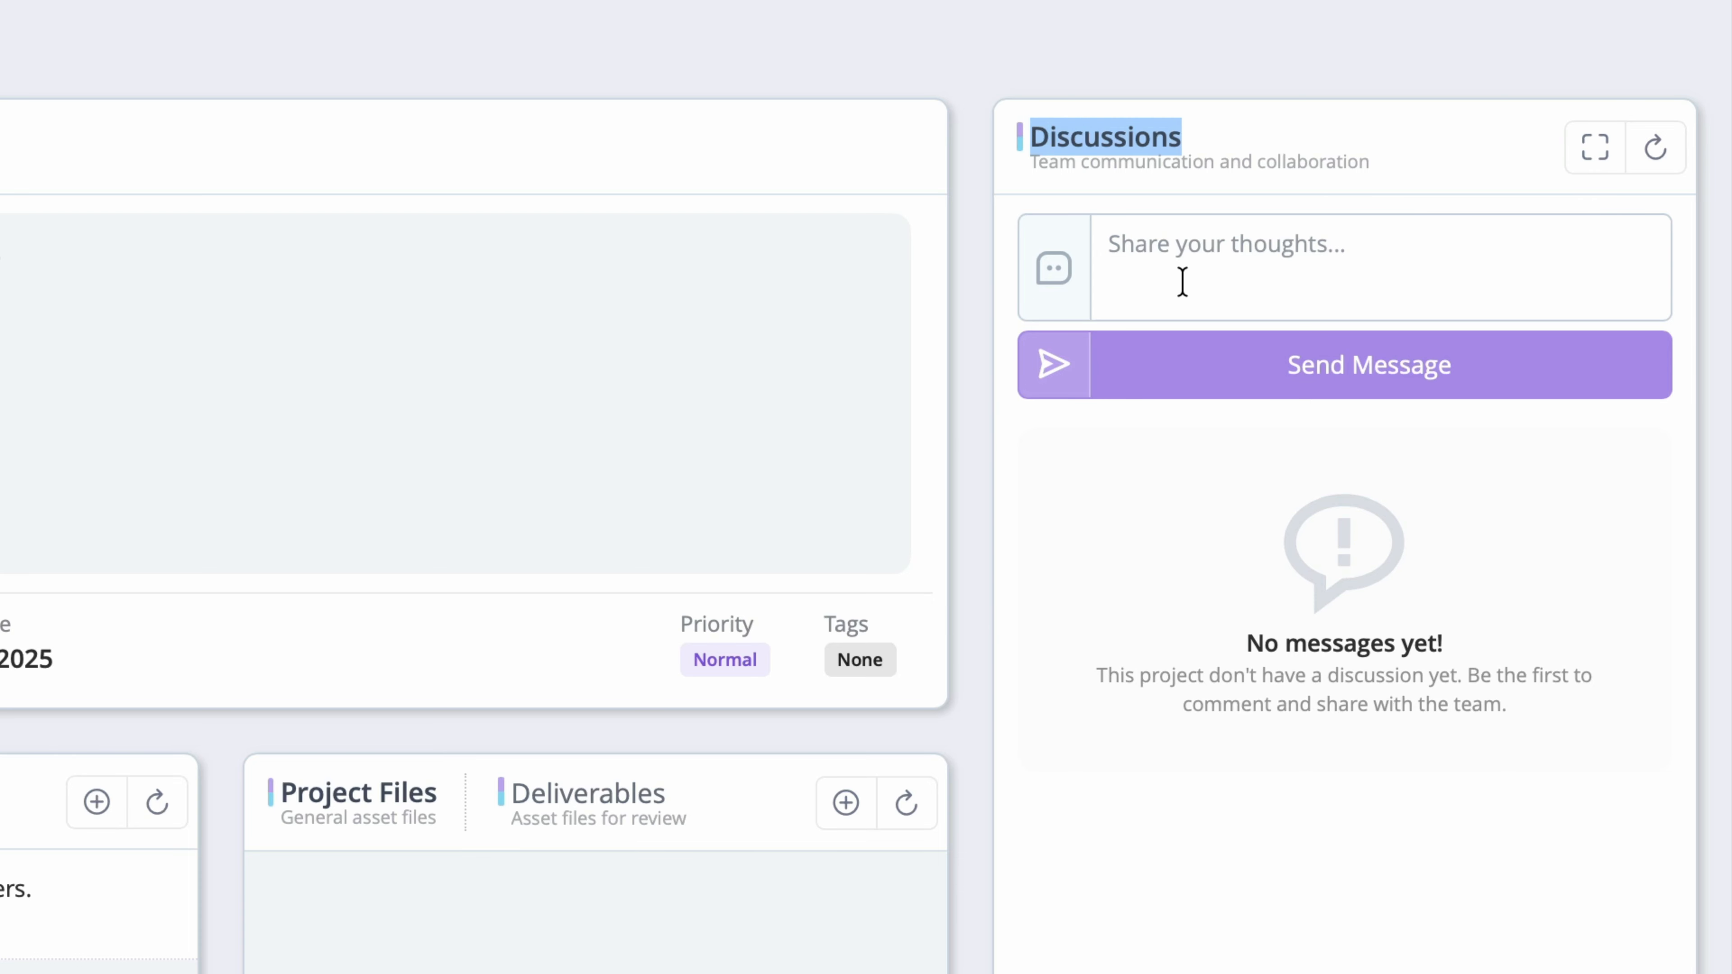
Step: Post "Don't mess this up!" to the discussion, then view Deliverables and return to Project Files
left_click(1182, 281)
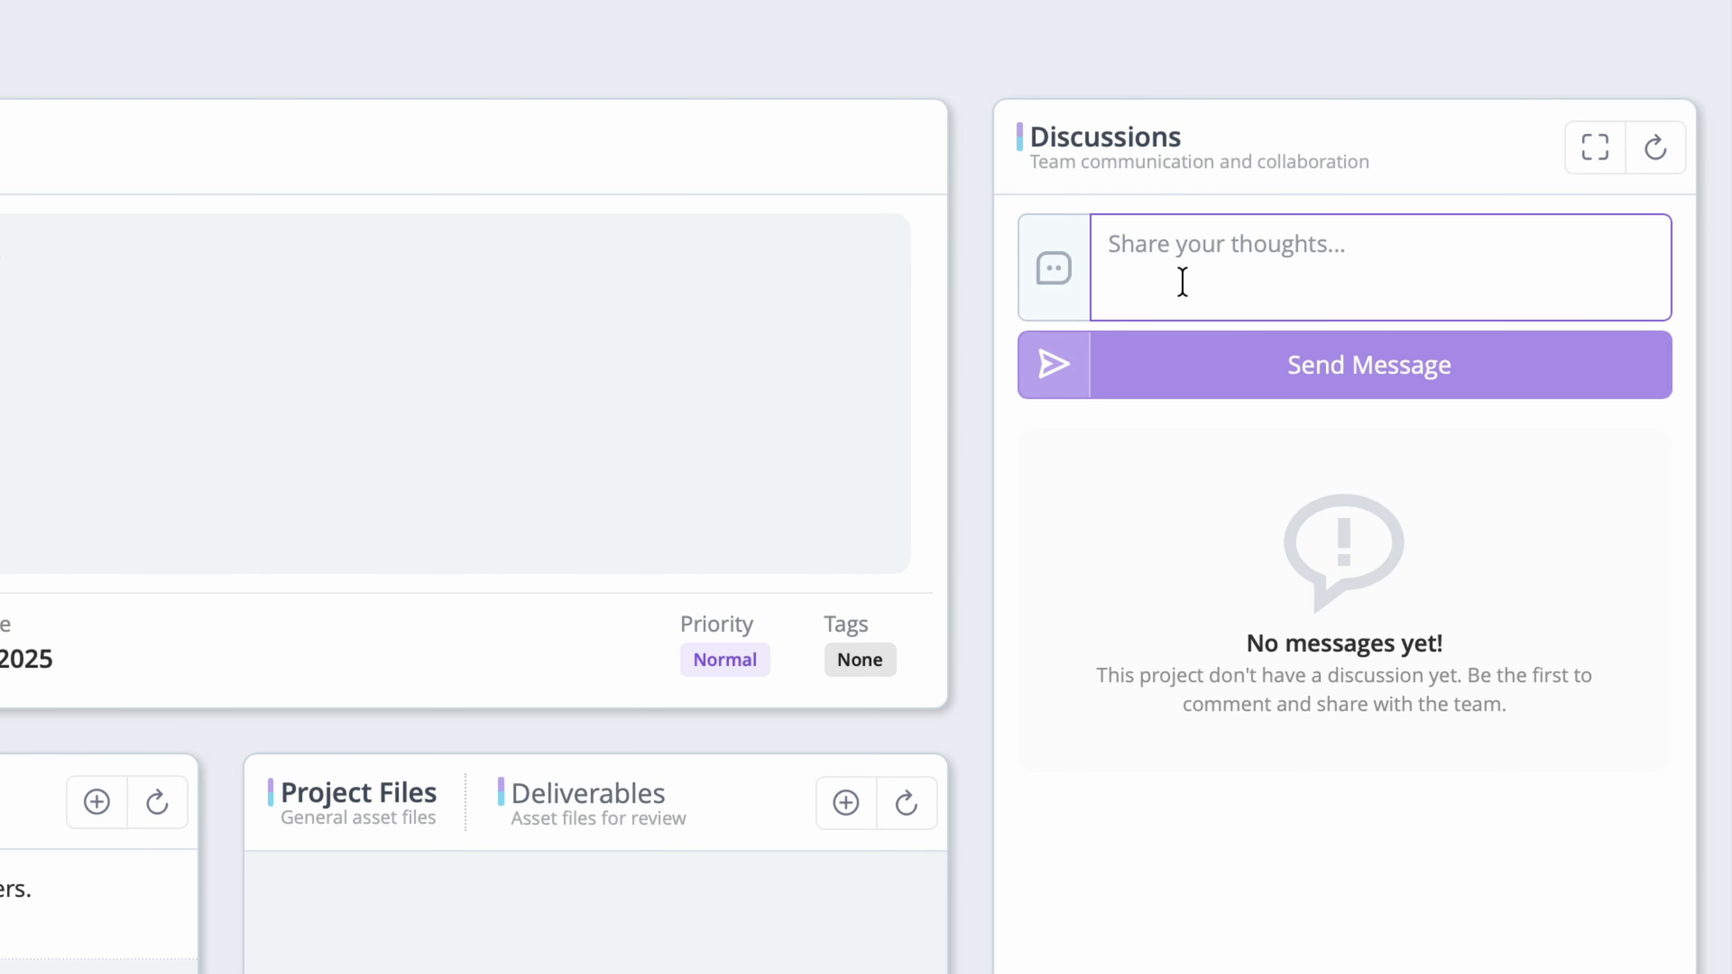
type("Don't mess this up!")
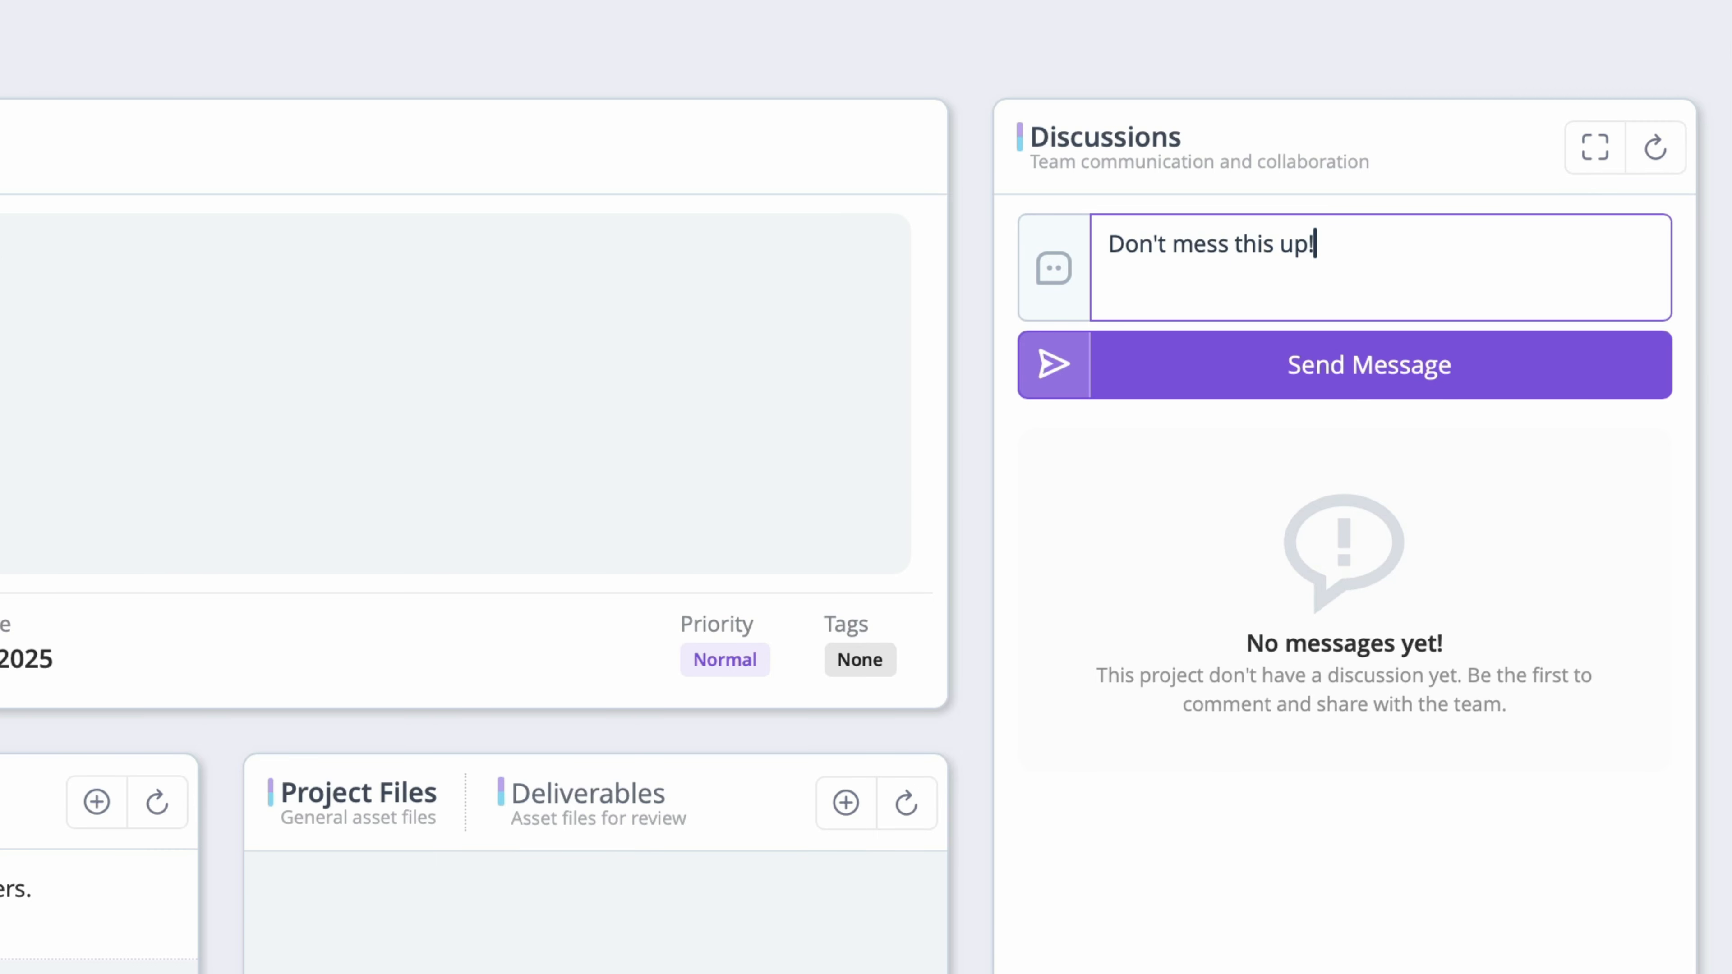
key("Return")
left_click(1421, 381)
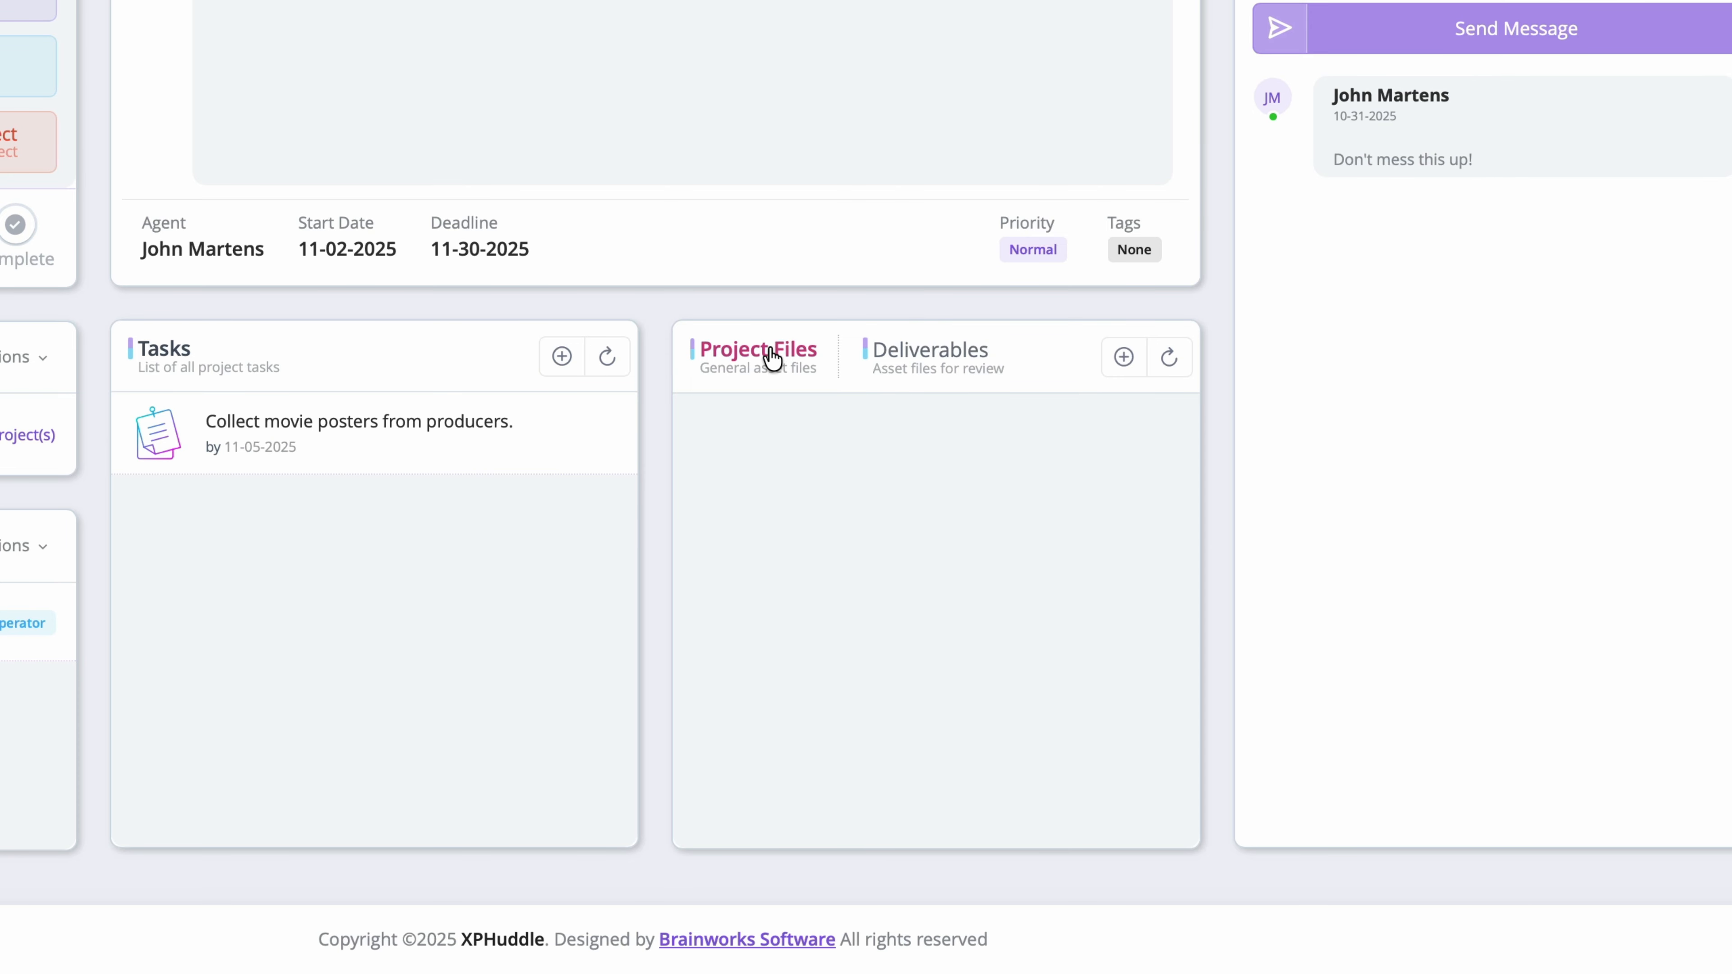
left_click(956, 353)
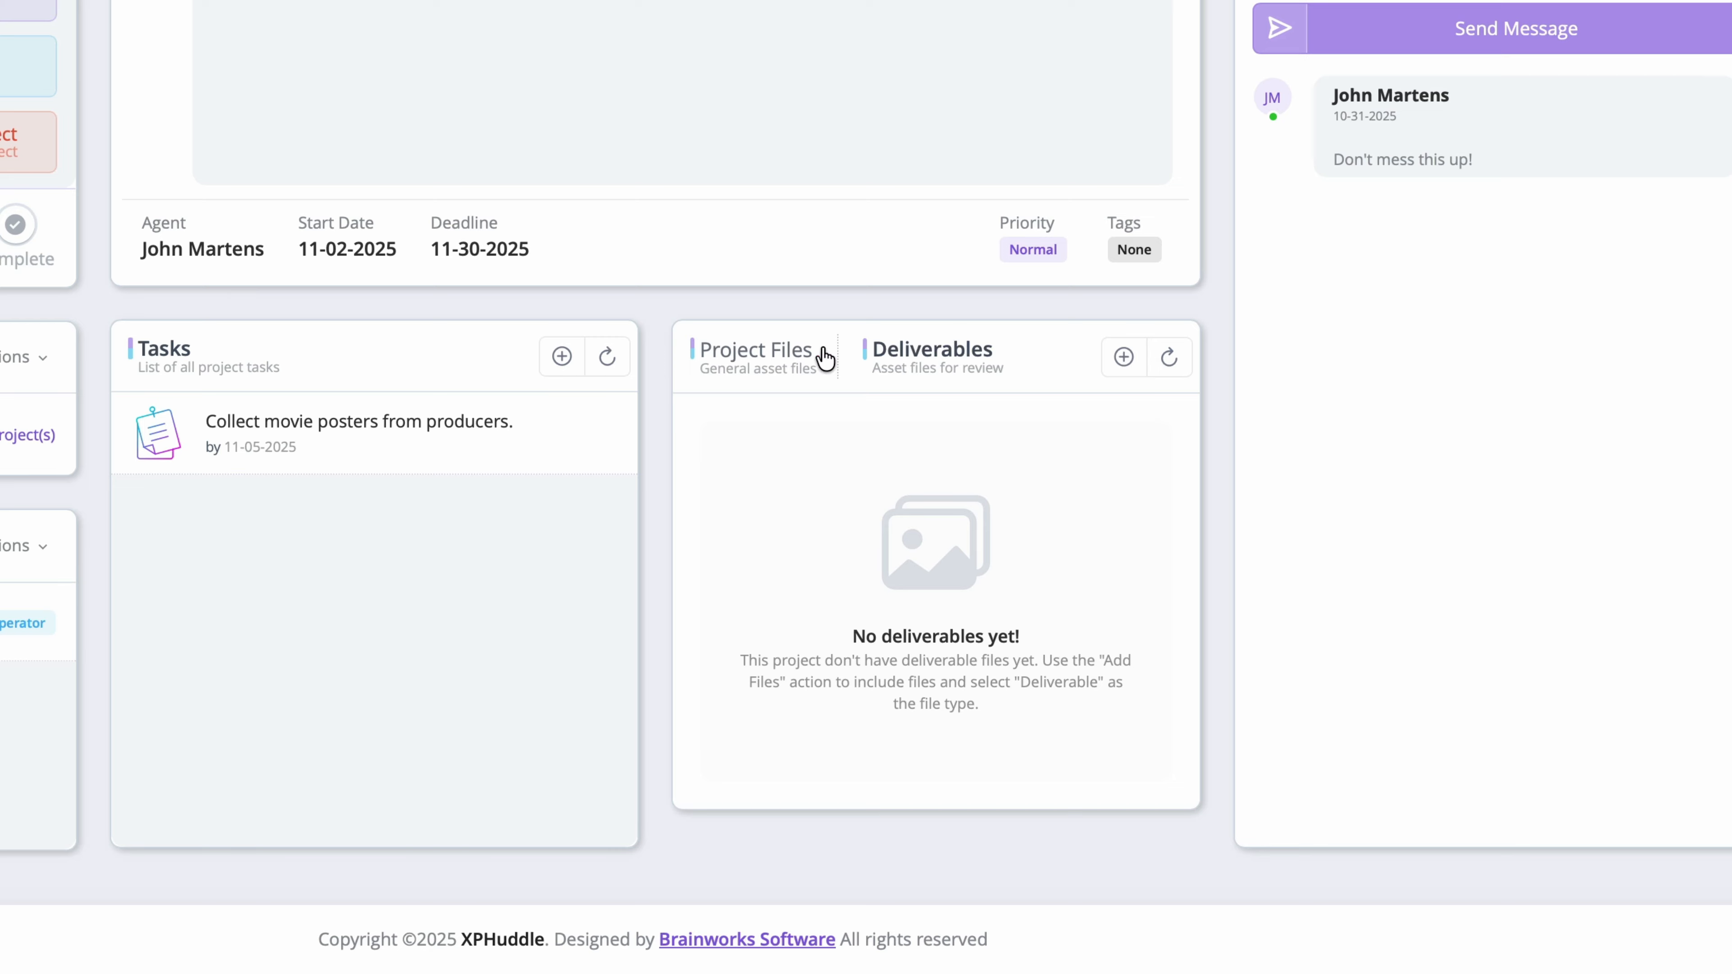
left_click(789, 362)
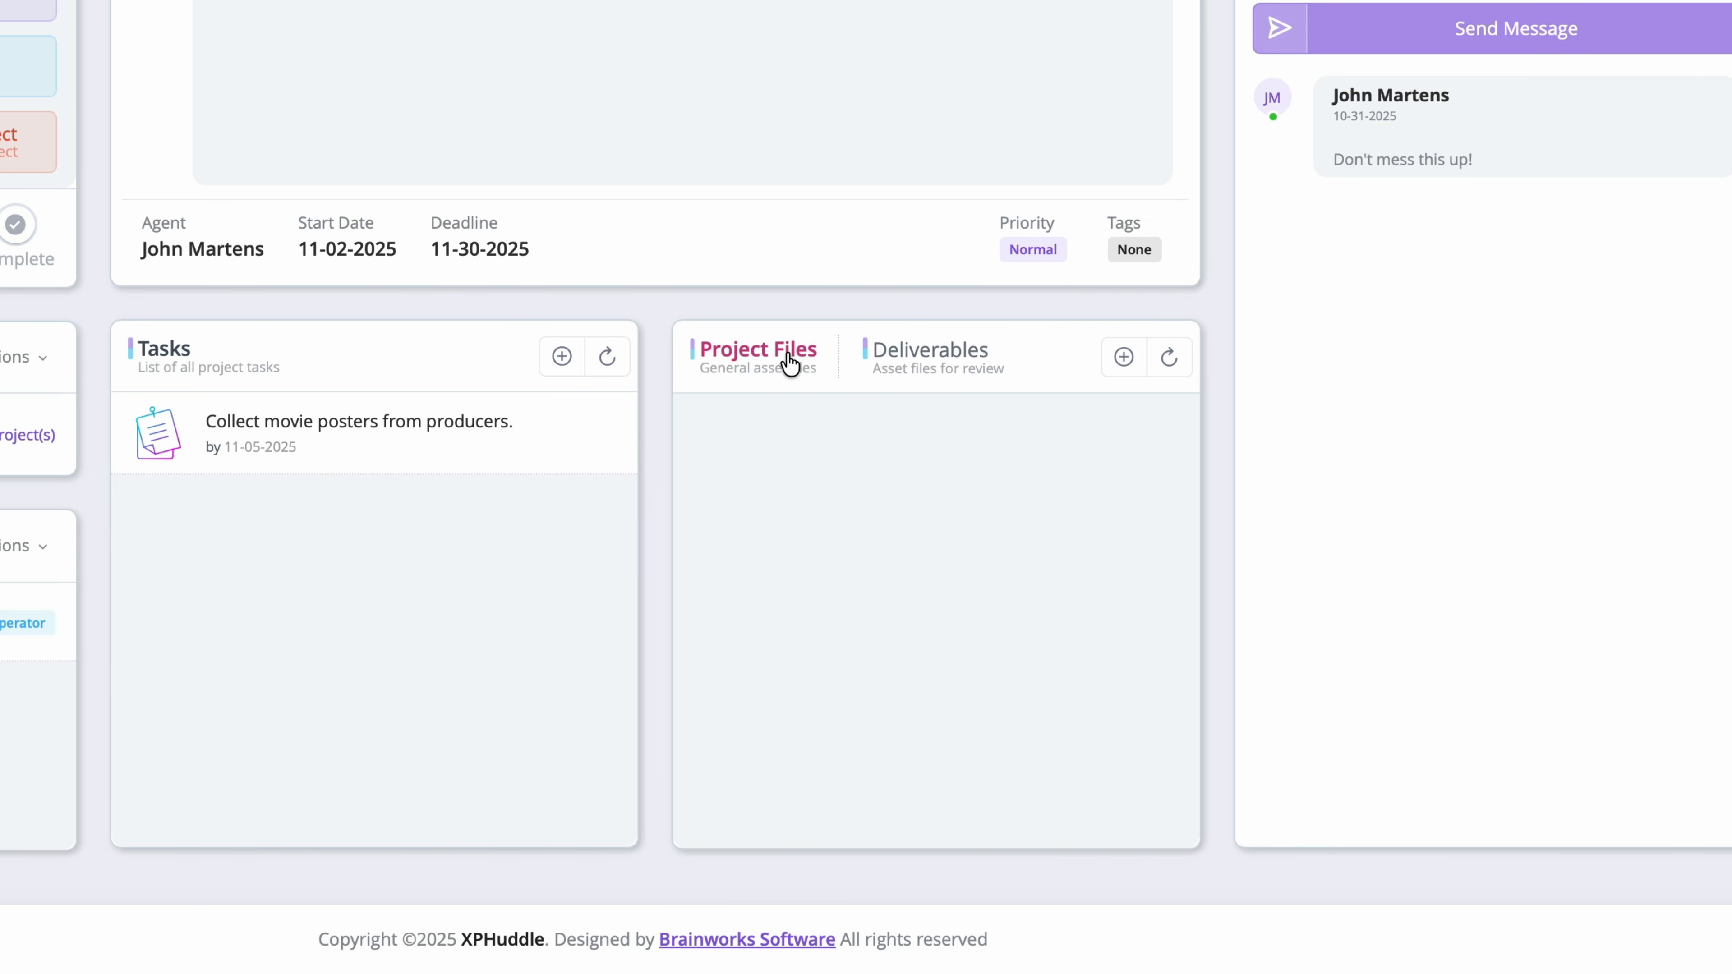
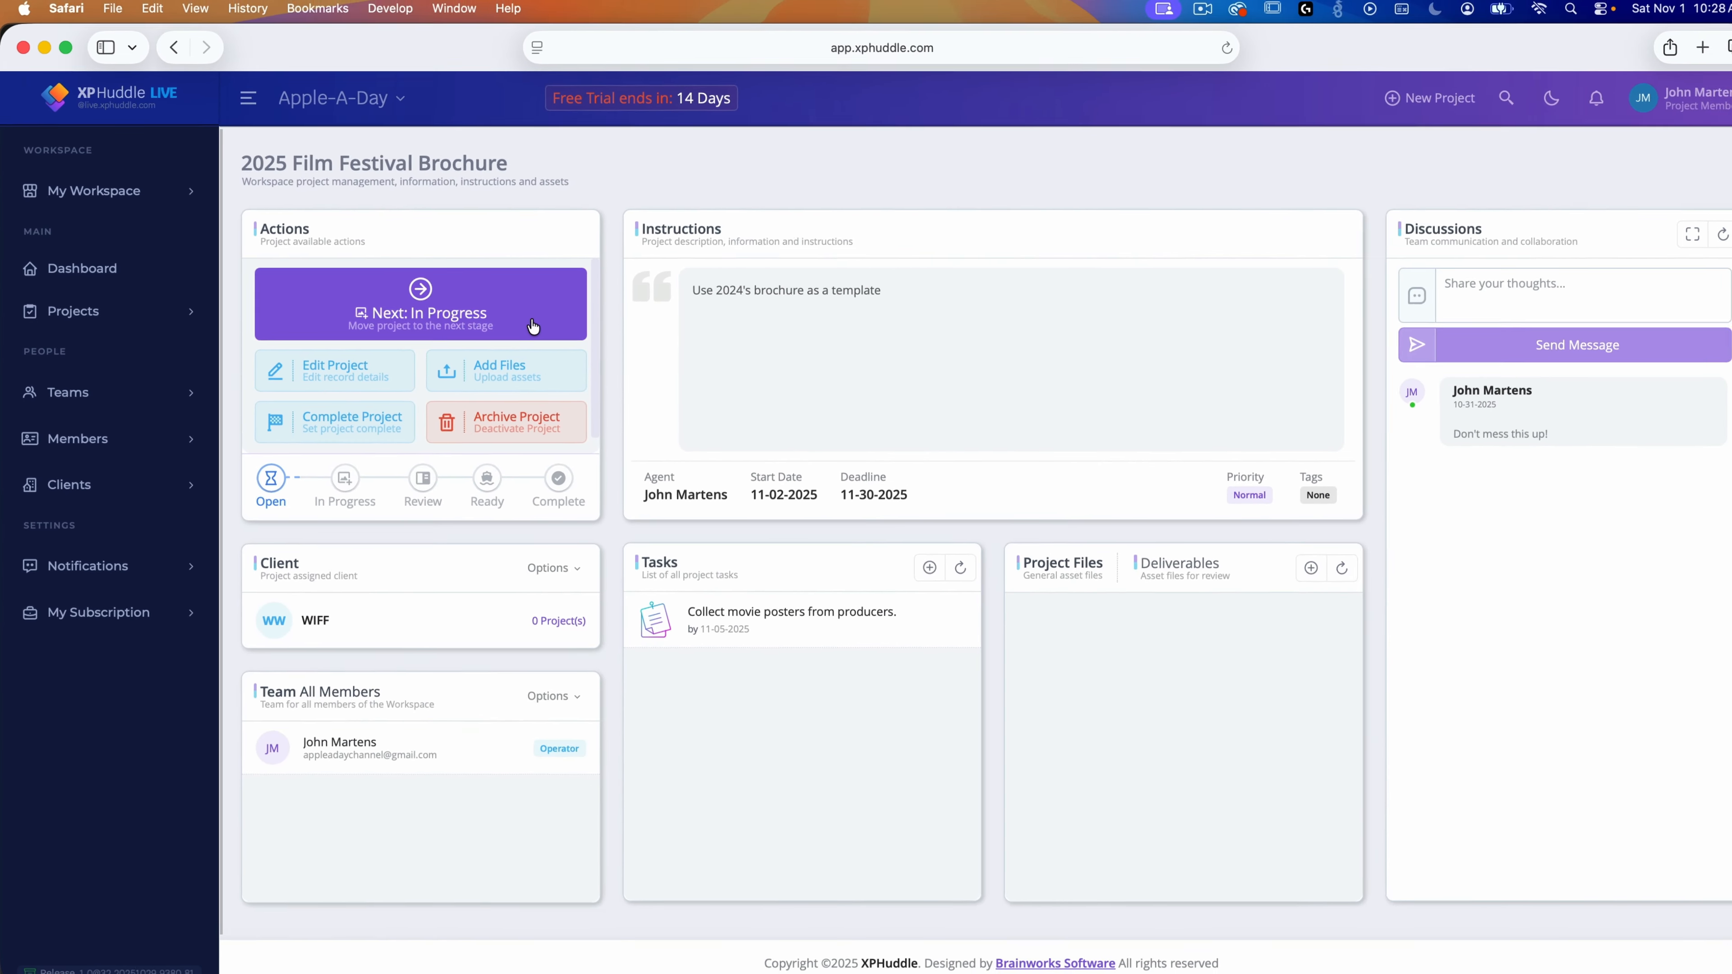
Step: Move the 2025 Film Festival Brochure project from Open to In Progress and confirm the stage change
left_click(534, 326)
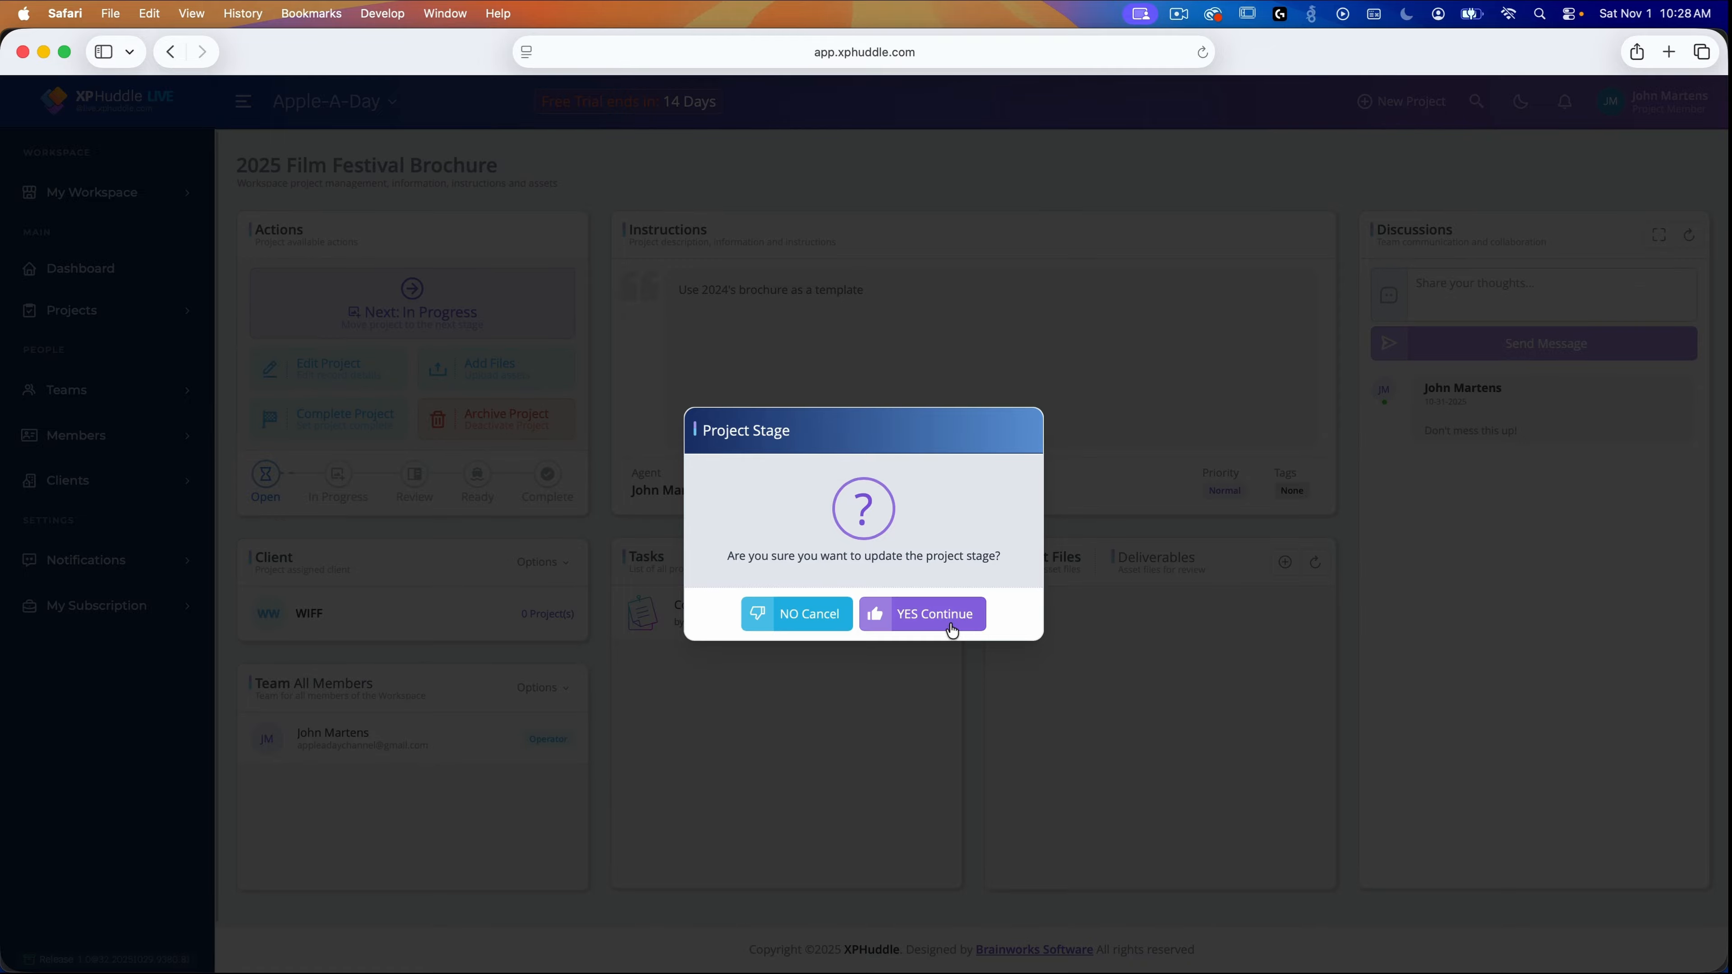
left_click(952, 631)
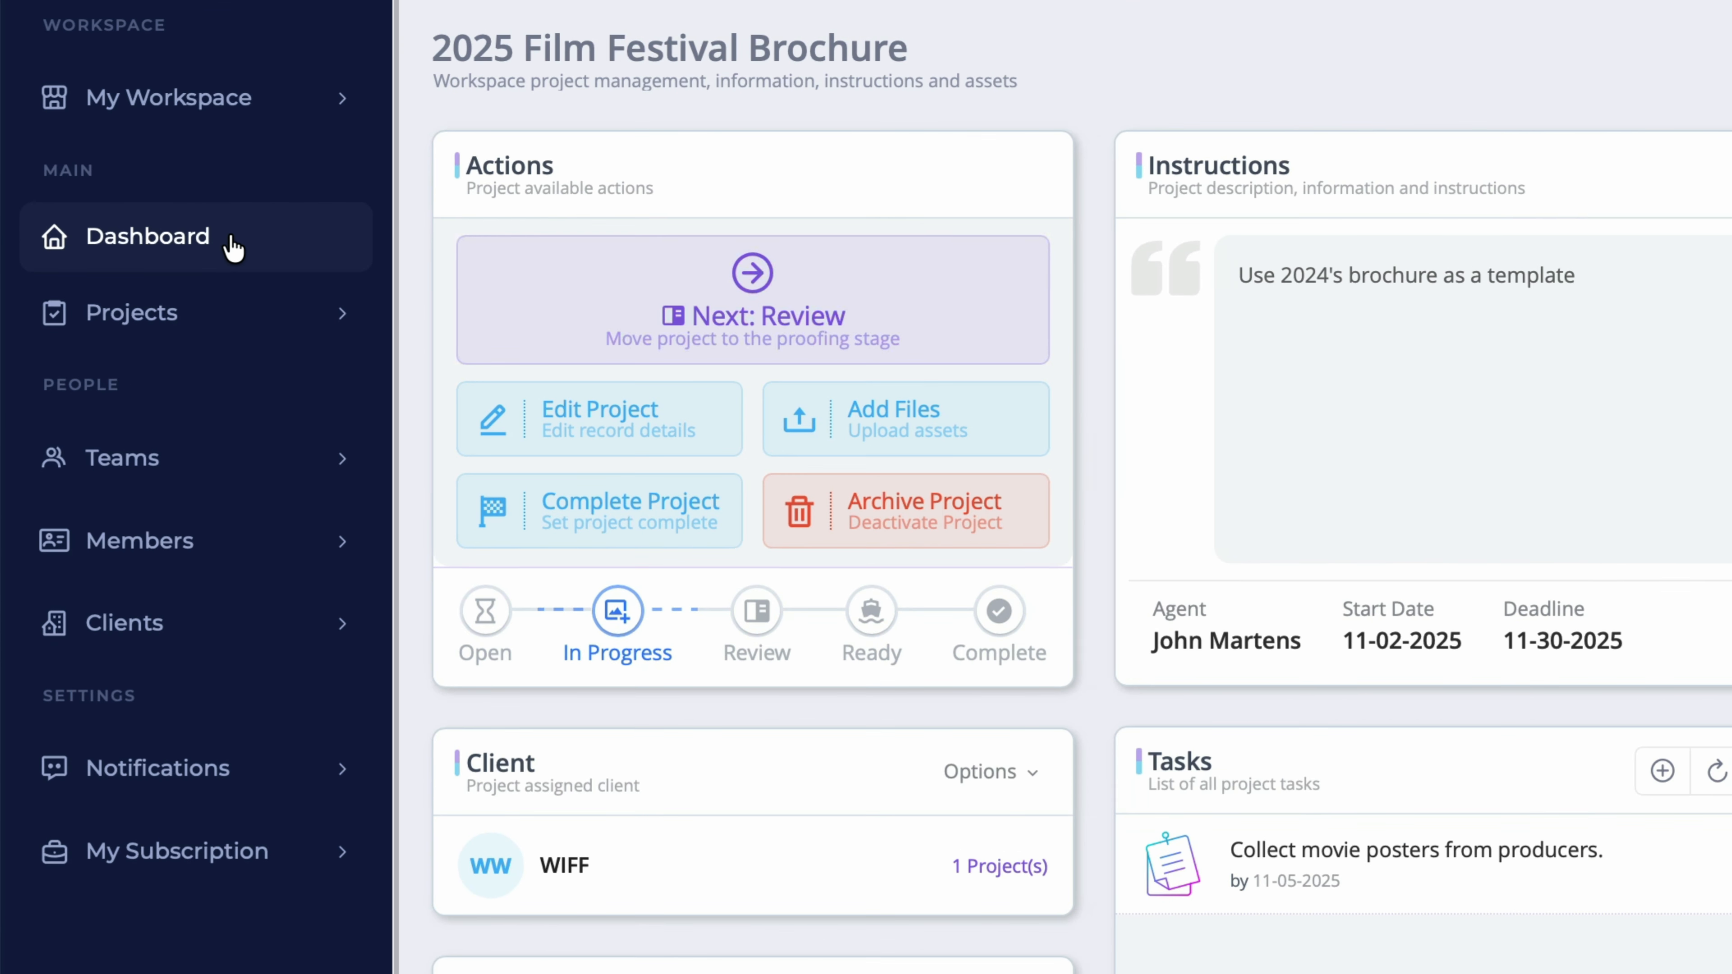
left_click(256, 236)
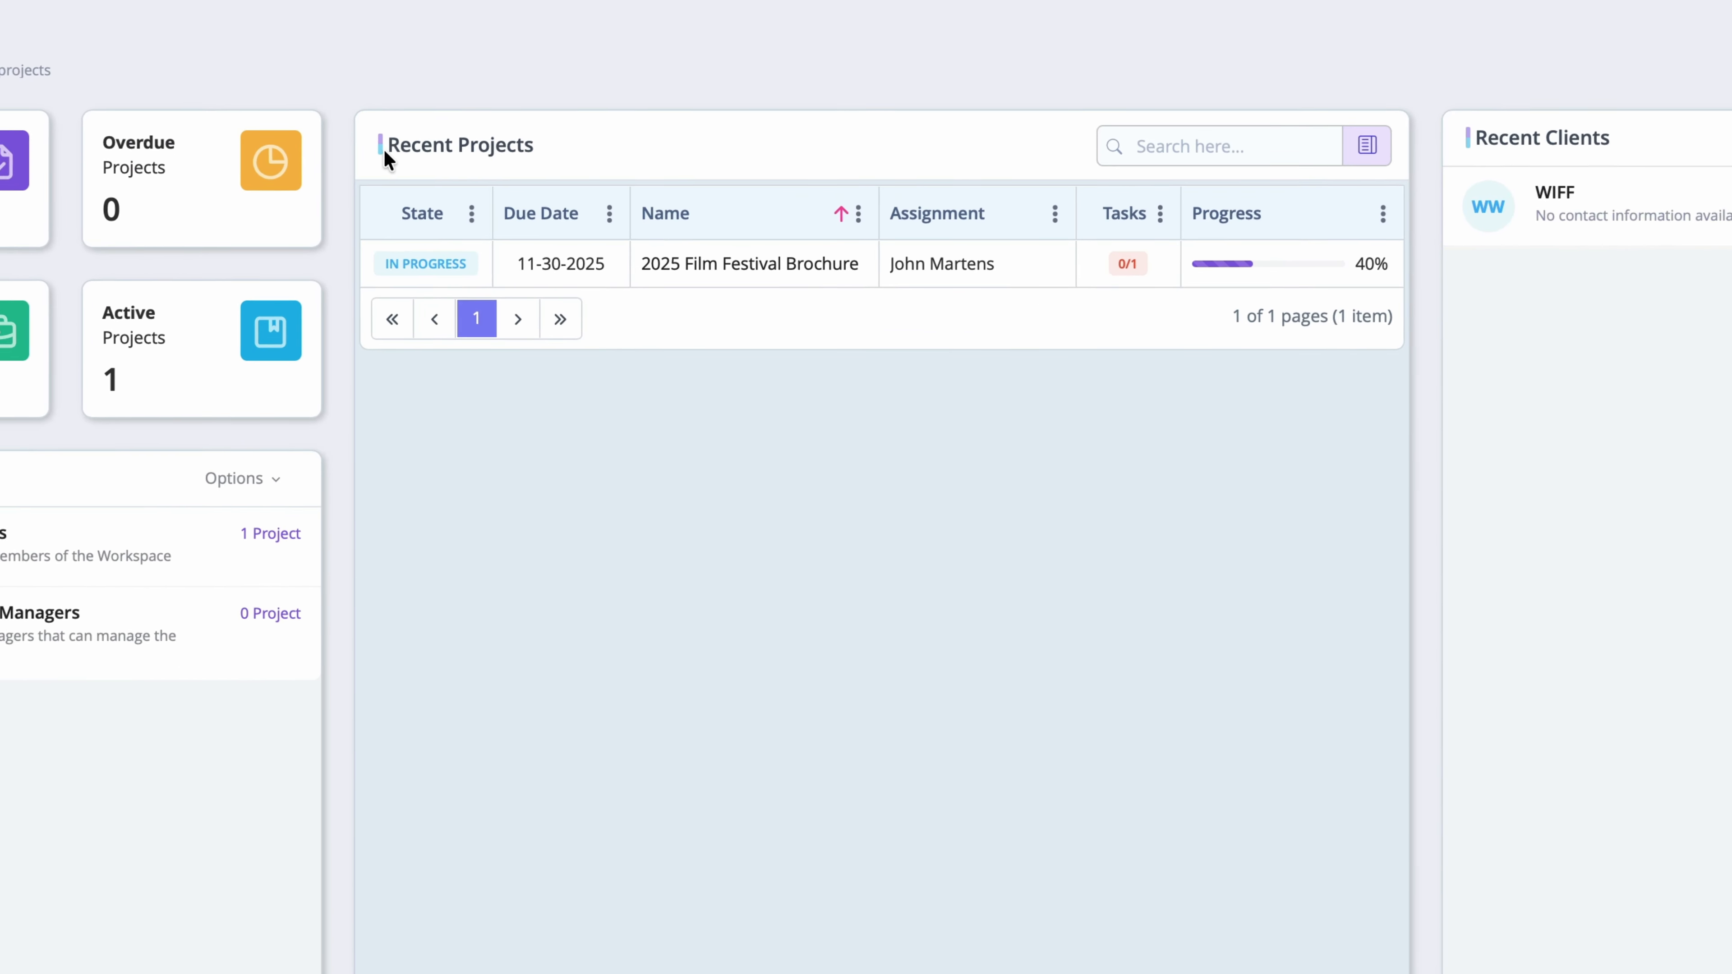
left_click_drag(574, 213, 688, 216)
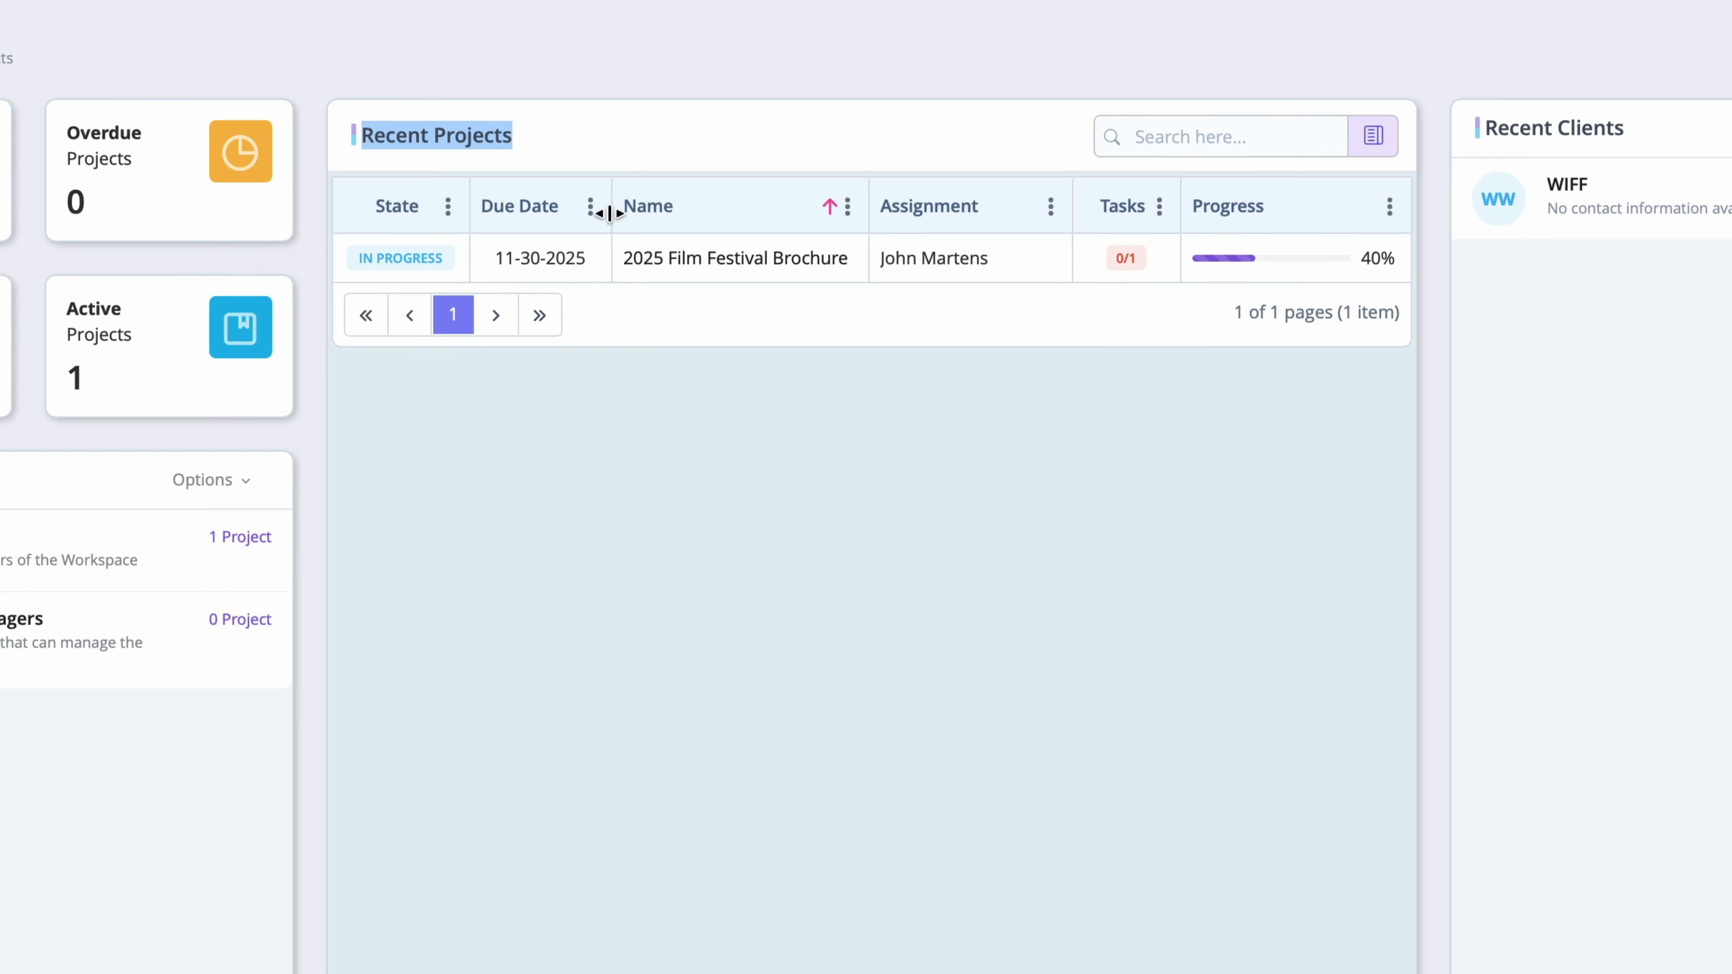
left_click(524, 425)
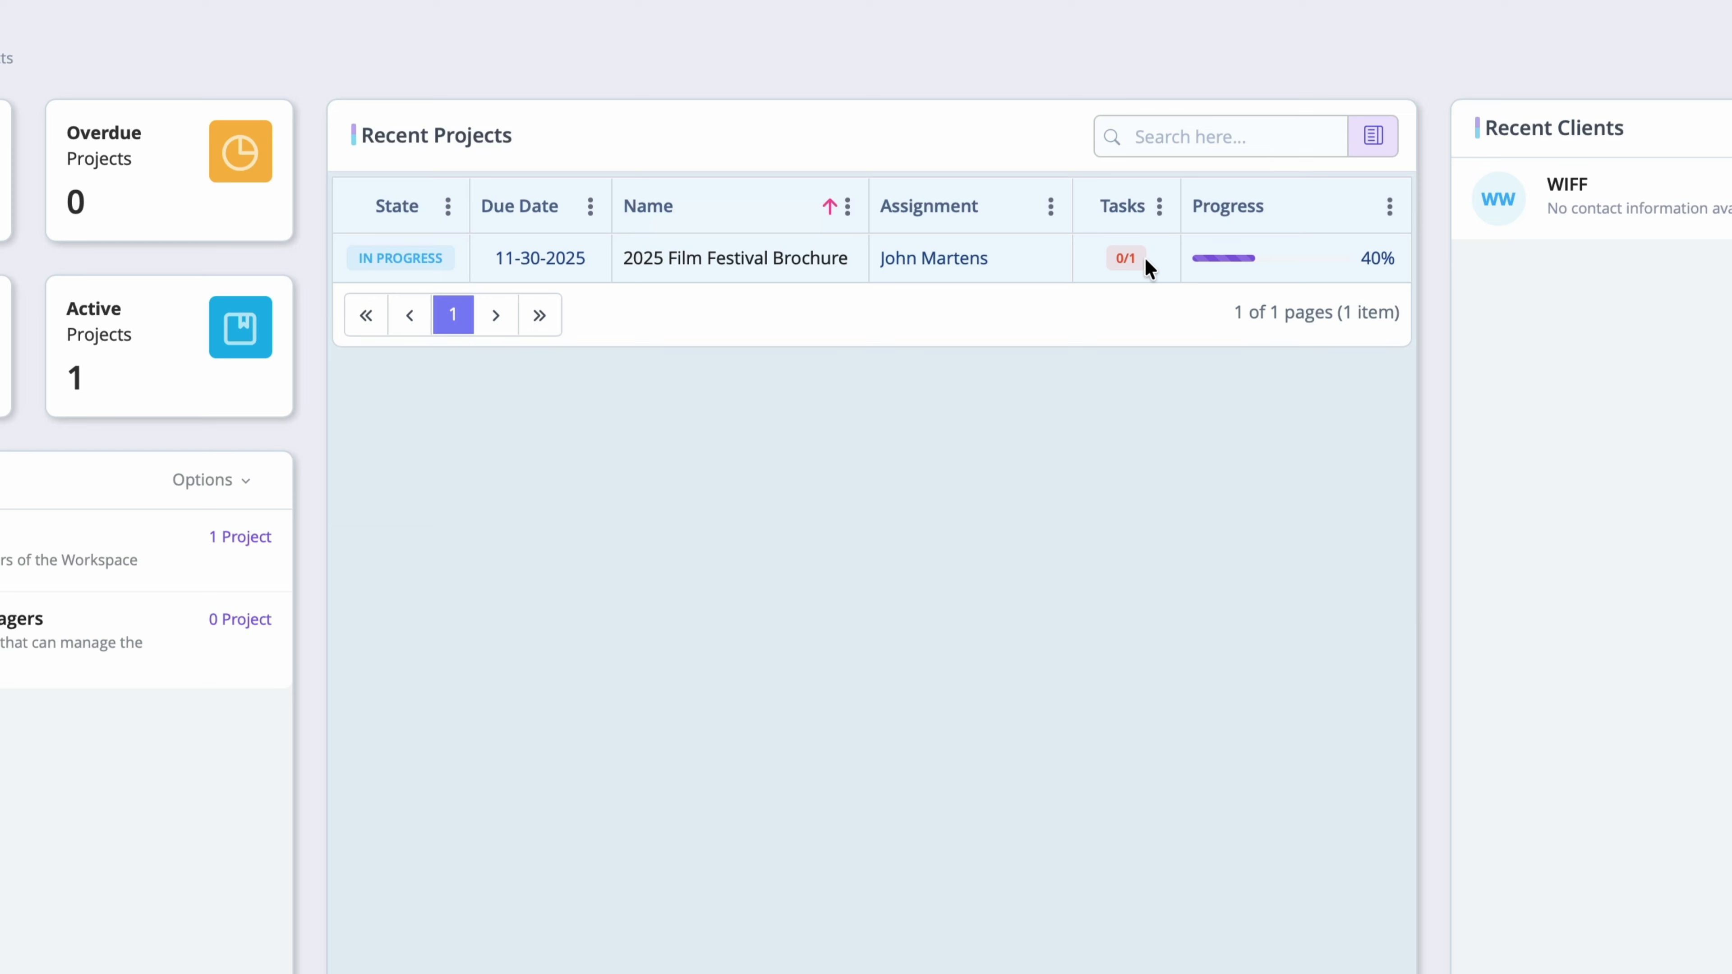
left_click_drag(1396, 258, 1361, 259)
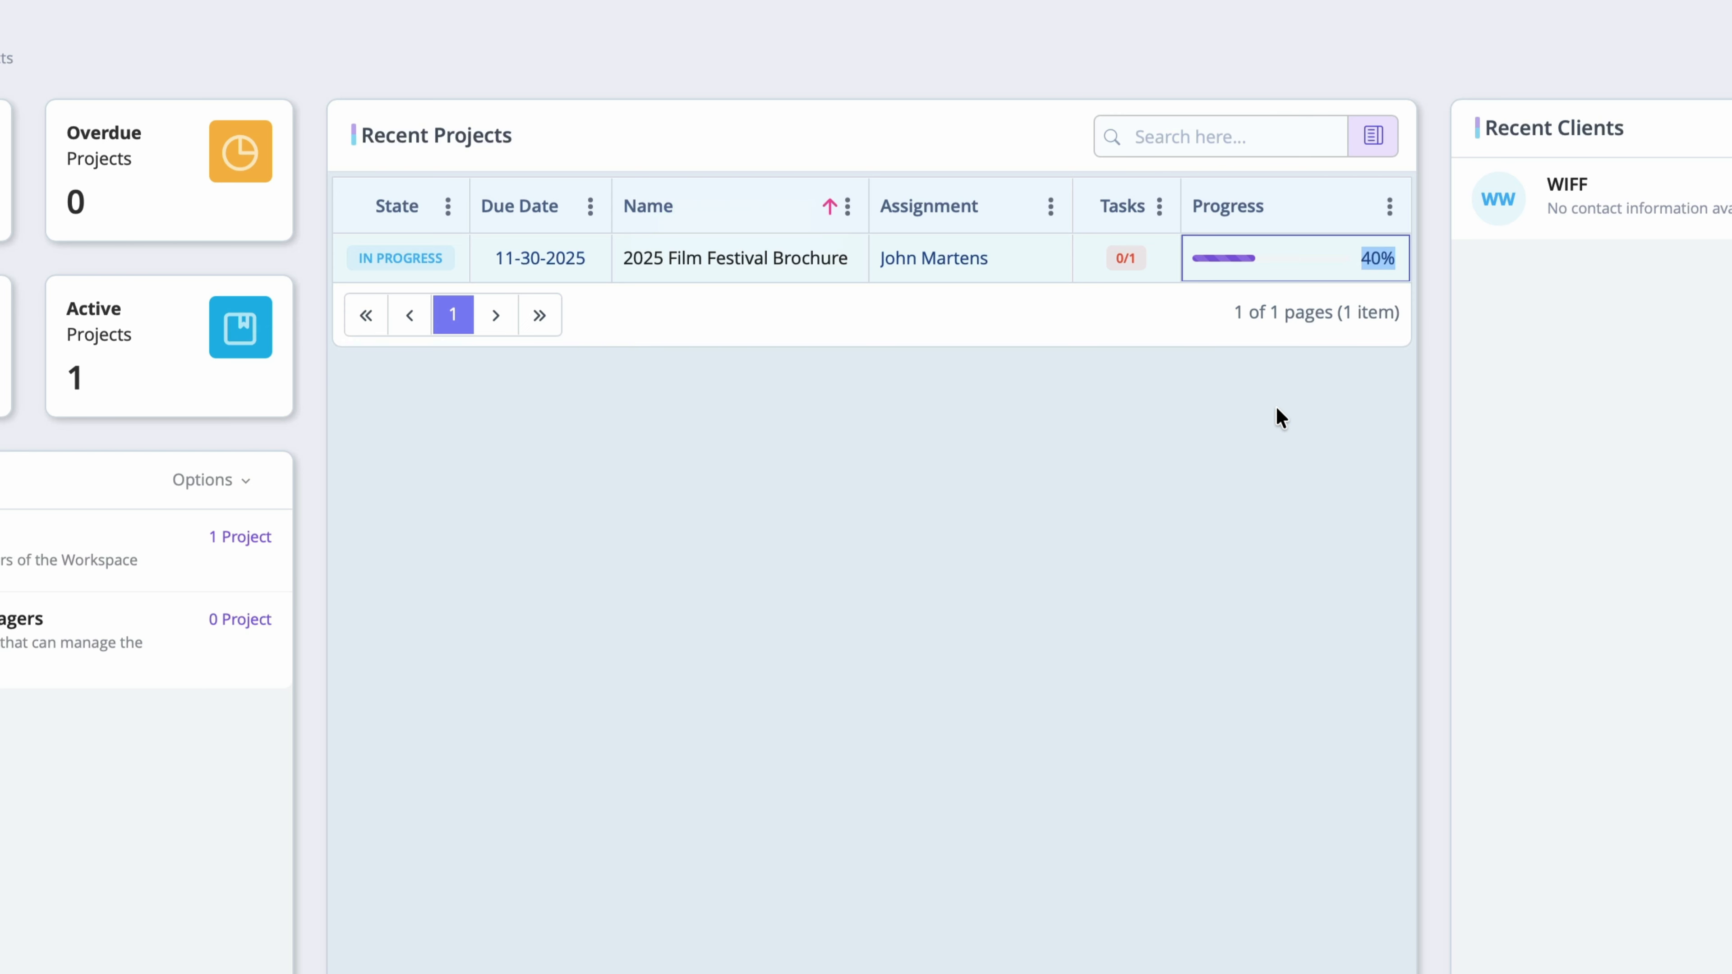
left_click(1280, 416)
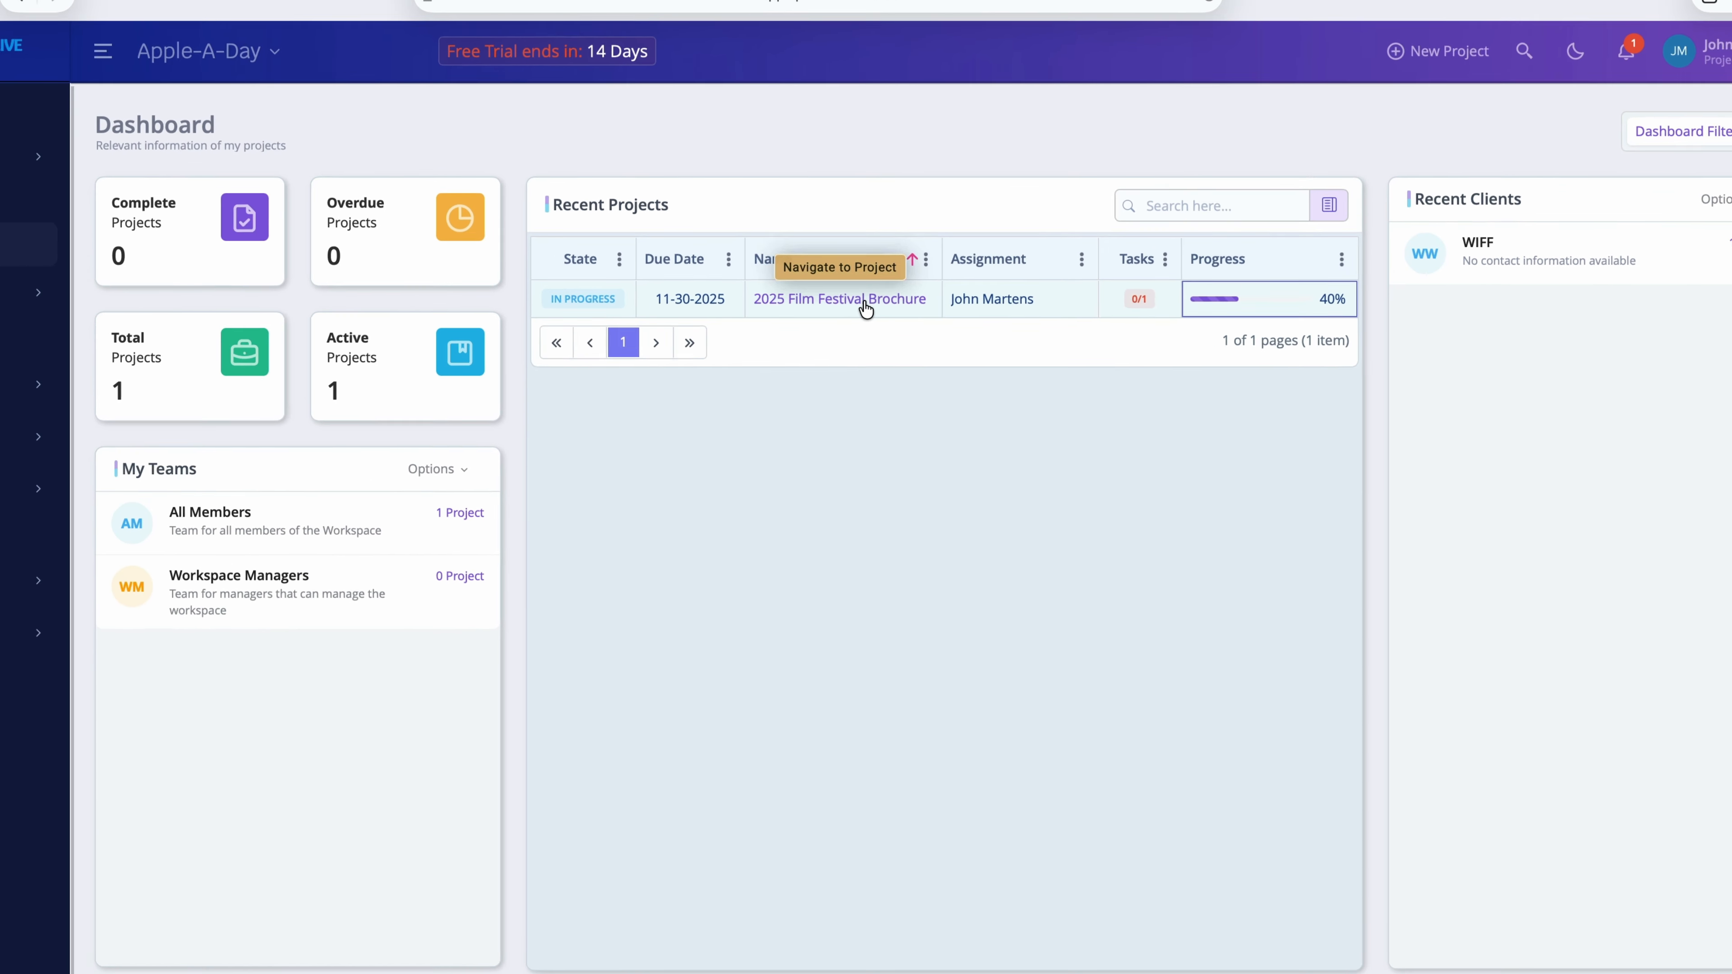
left_click(768, 259)
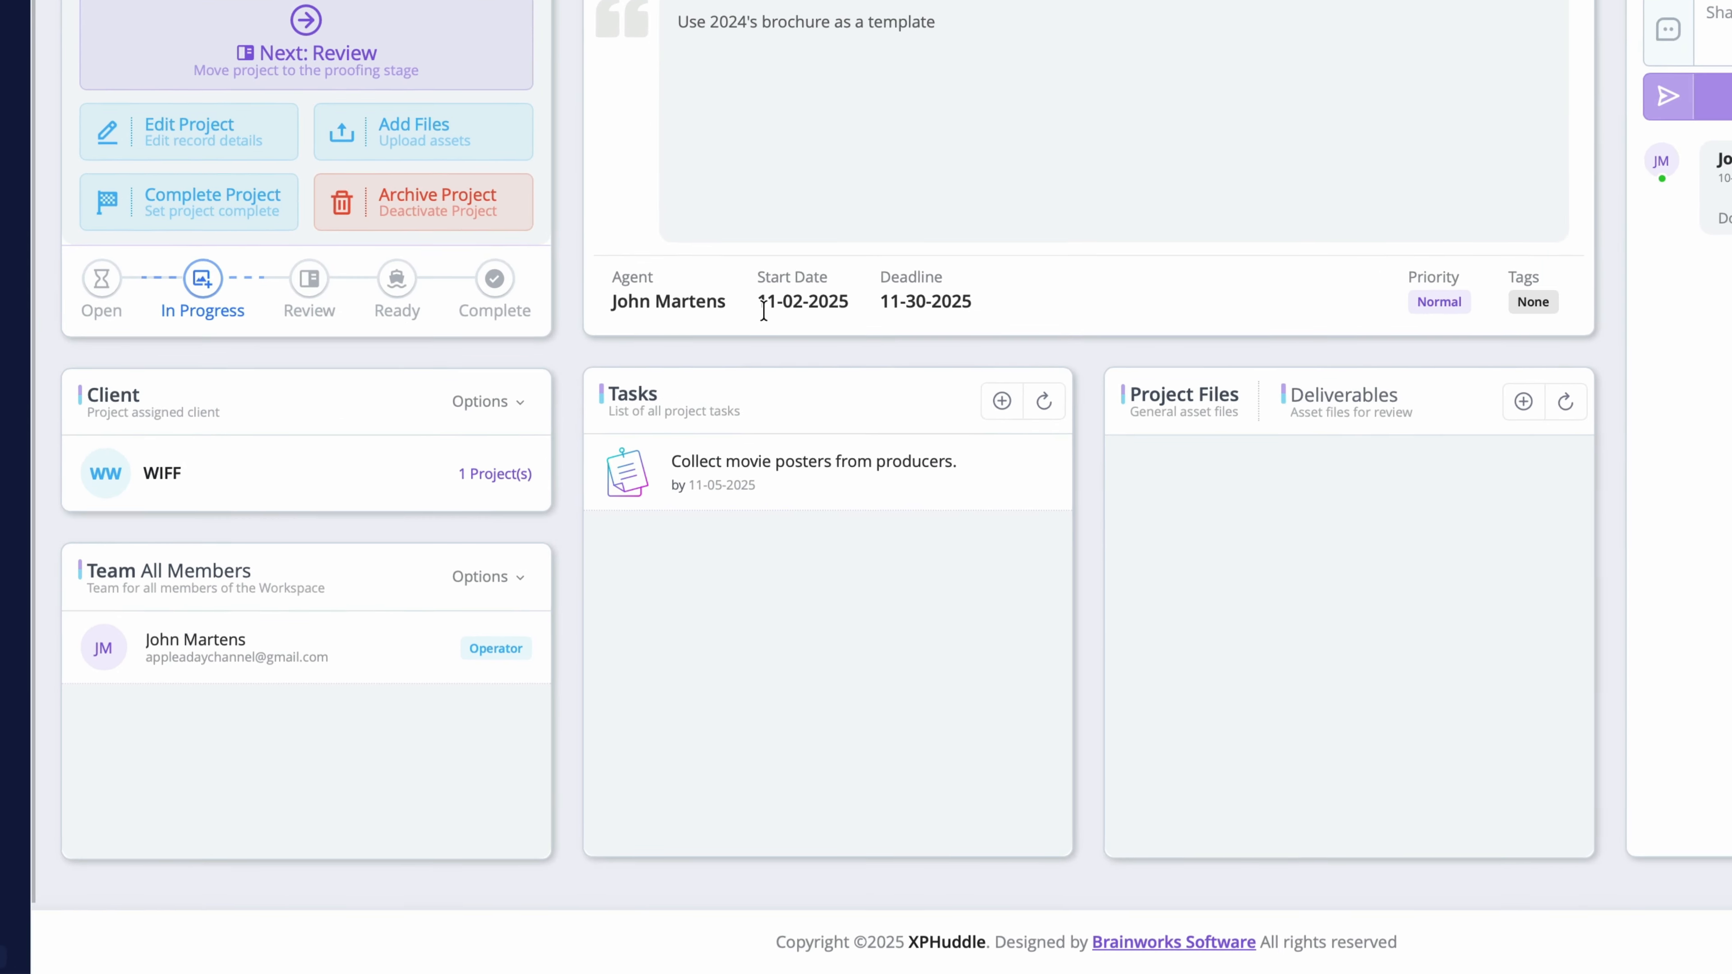
Step: Complete the task 'Collect movie posters from producers', then check the Dashboard and reopen the brochure project
mouse_move(810, 612)
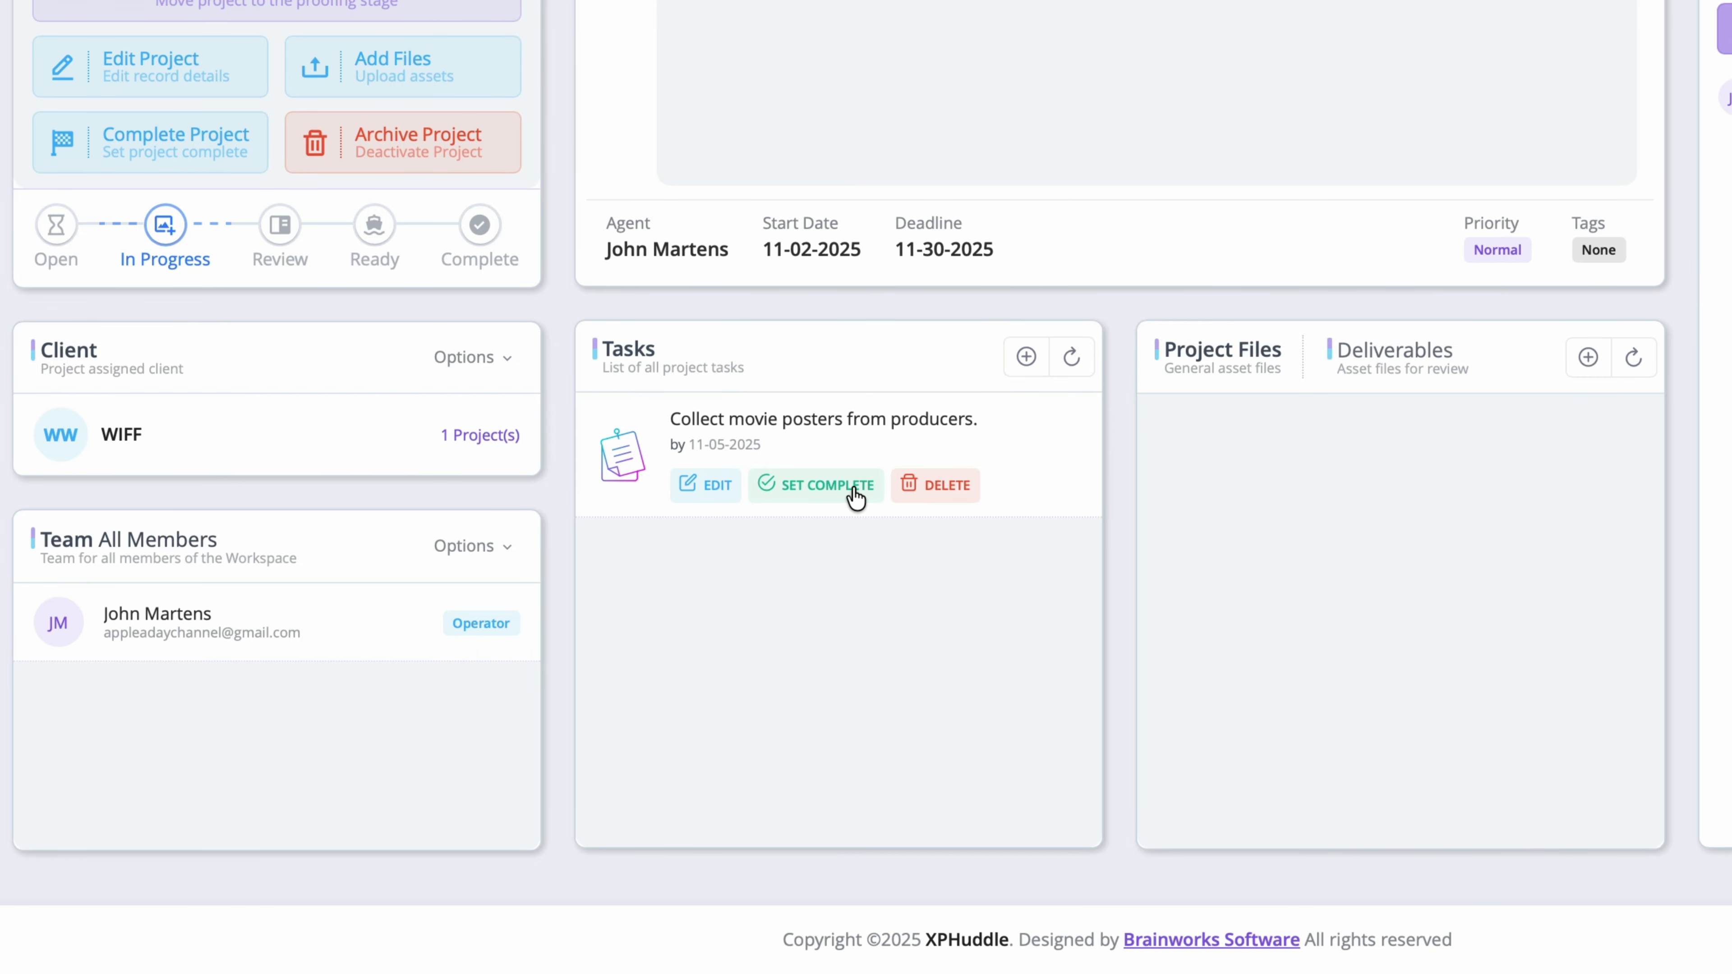
left_click(825, 496)
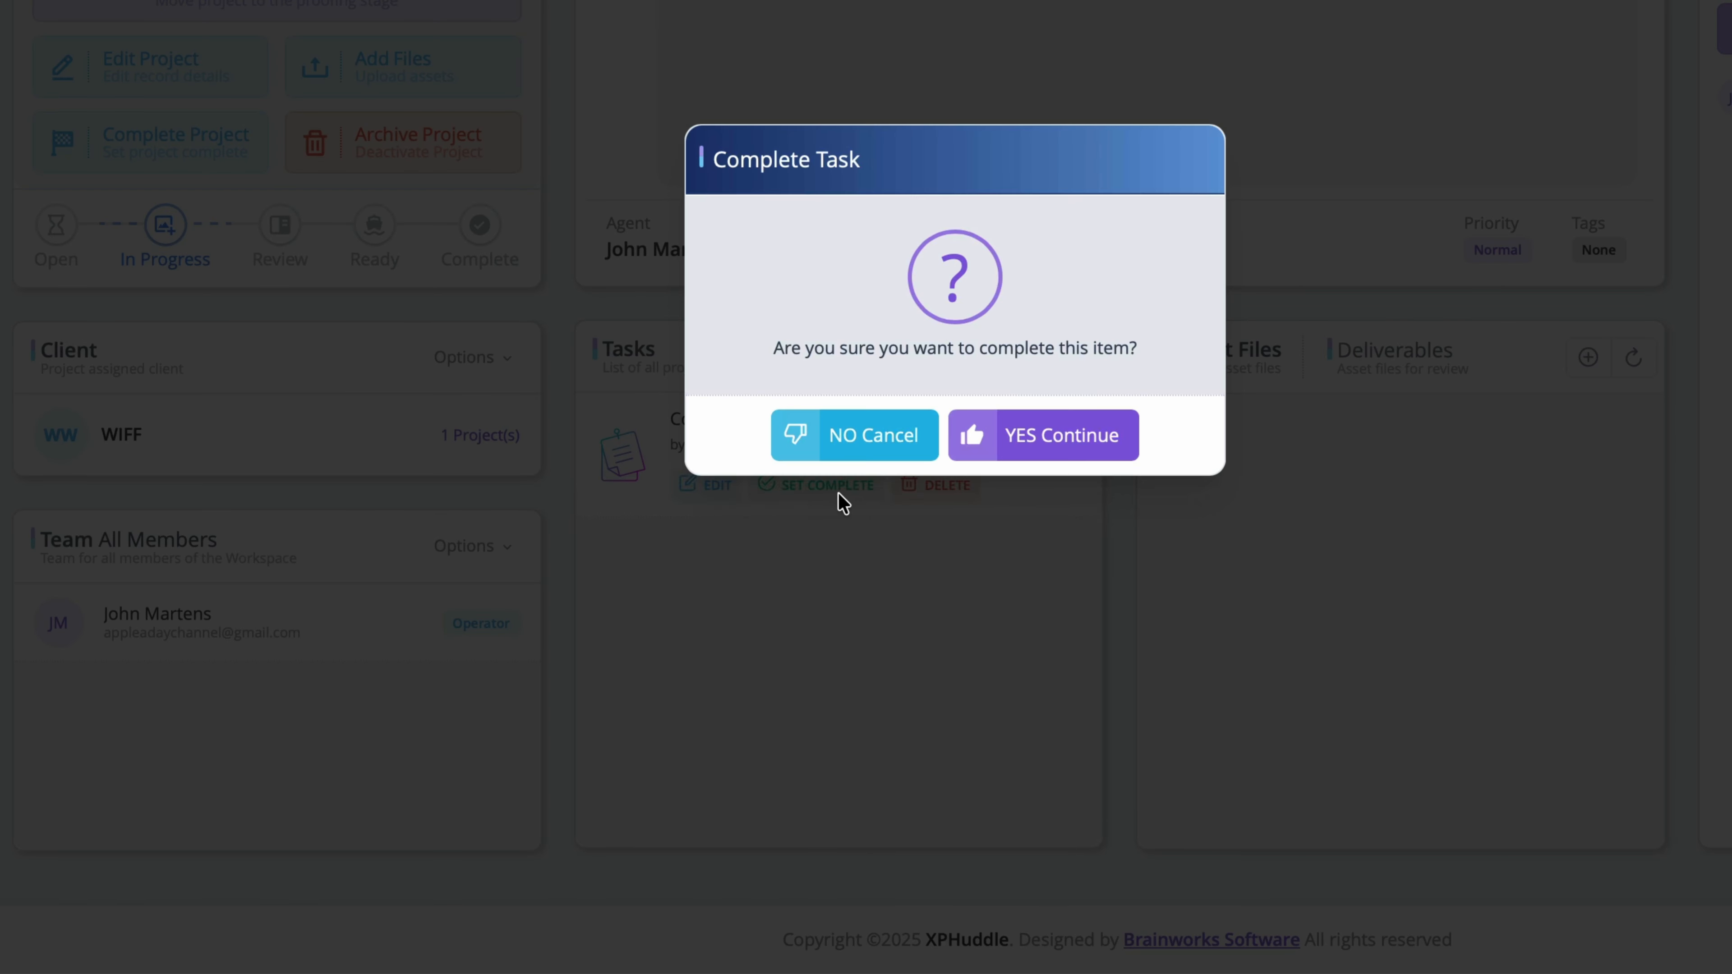
left_click(1101, 453)
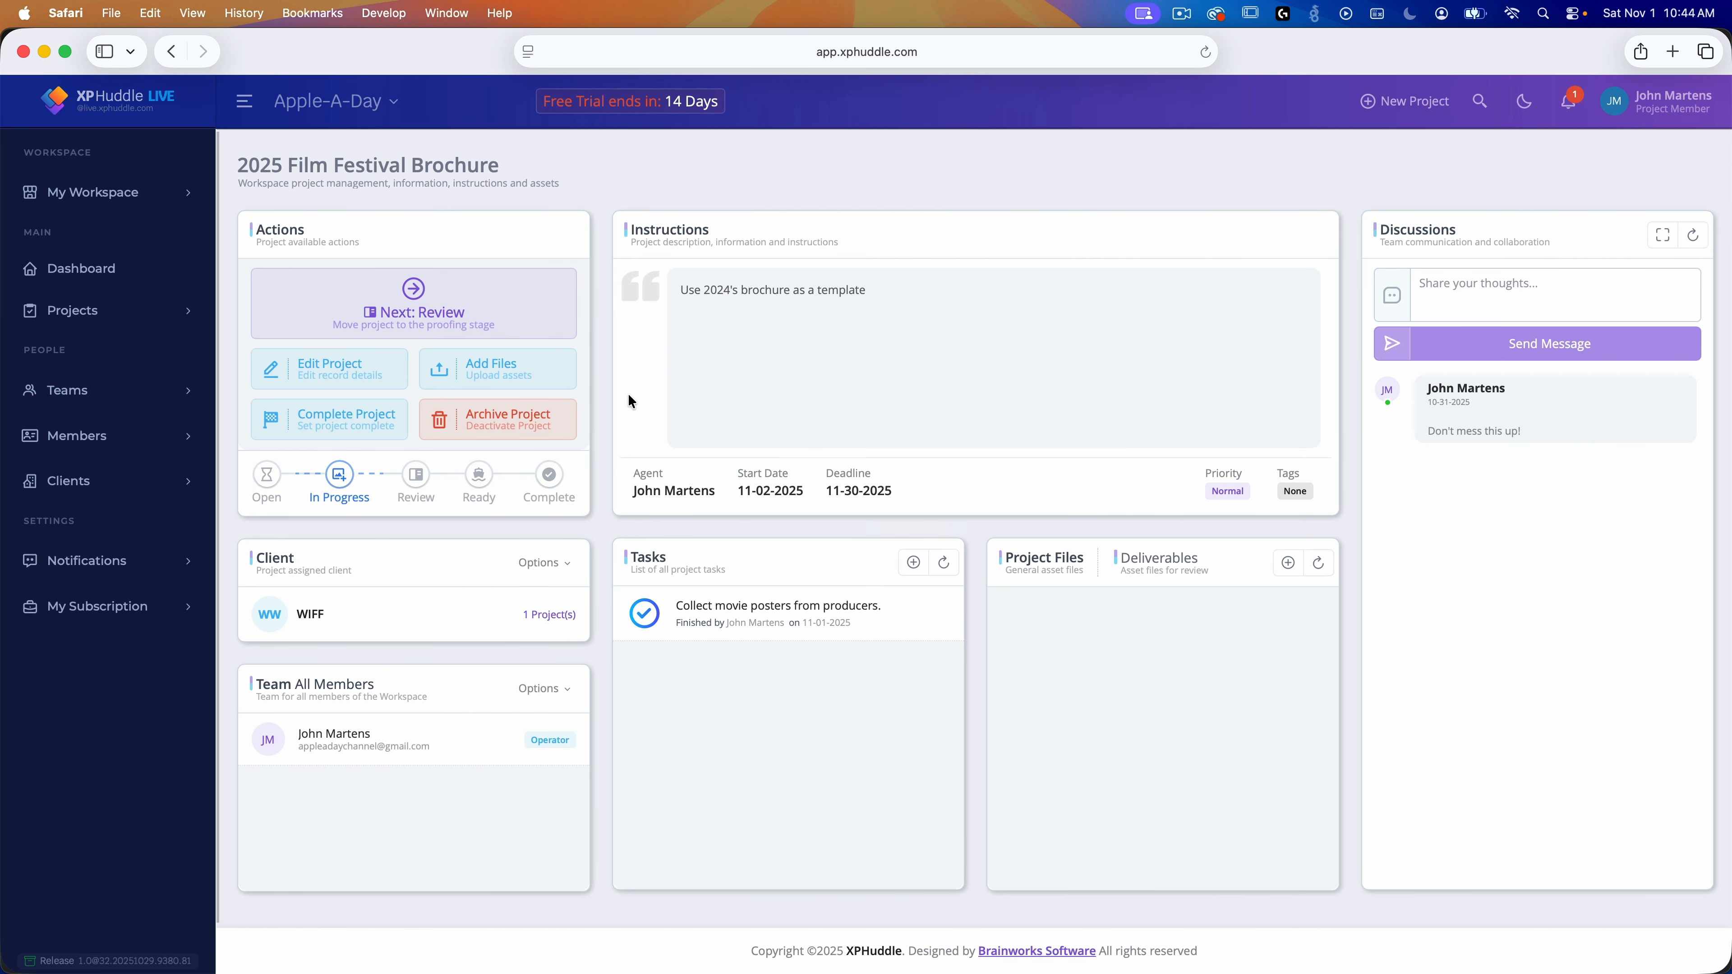
left_click(133, 271)
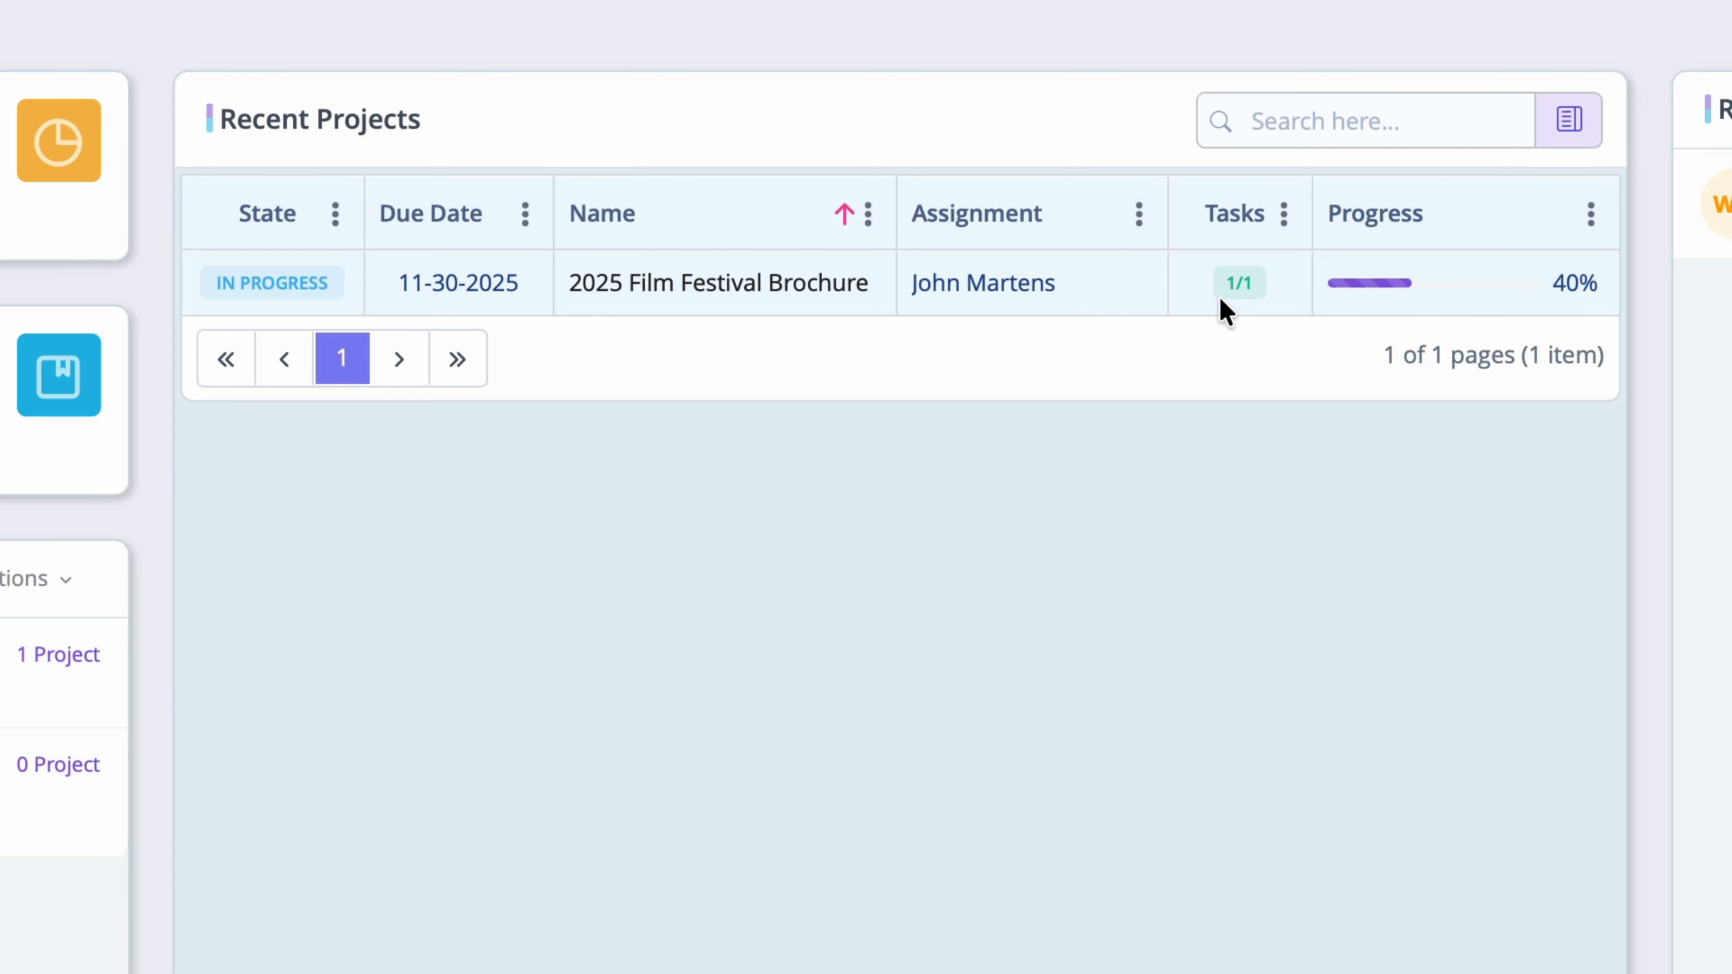
left_click(860, 283)
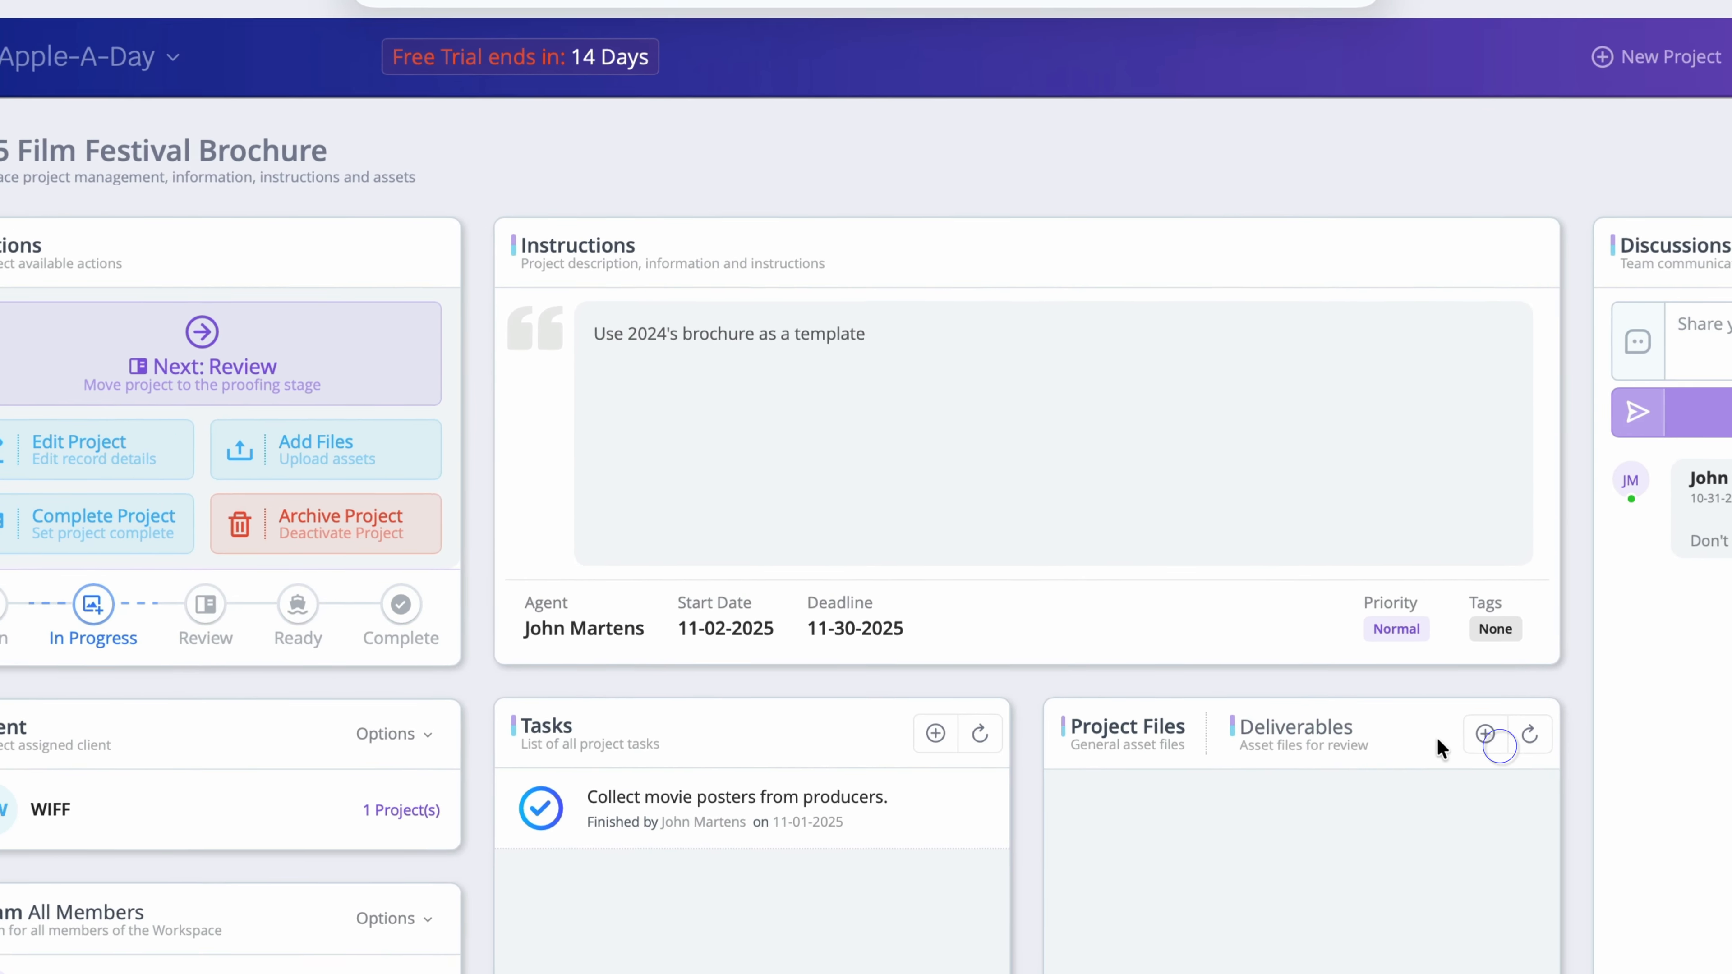
Step: Drag the five poster PNGs from the Images folder into the Upload Assets drop zone
left_click(1310, 582)
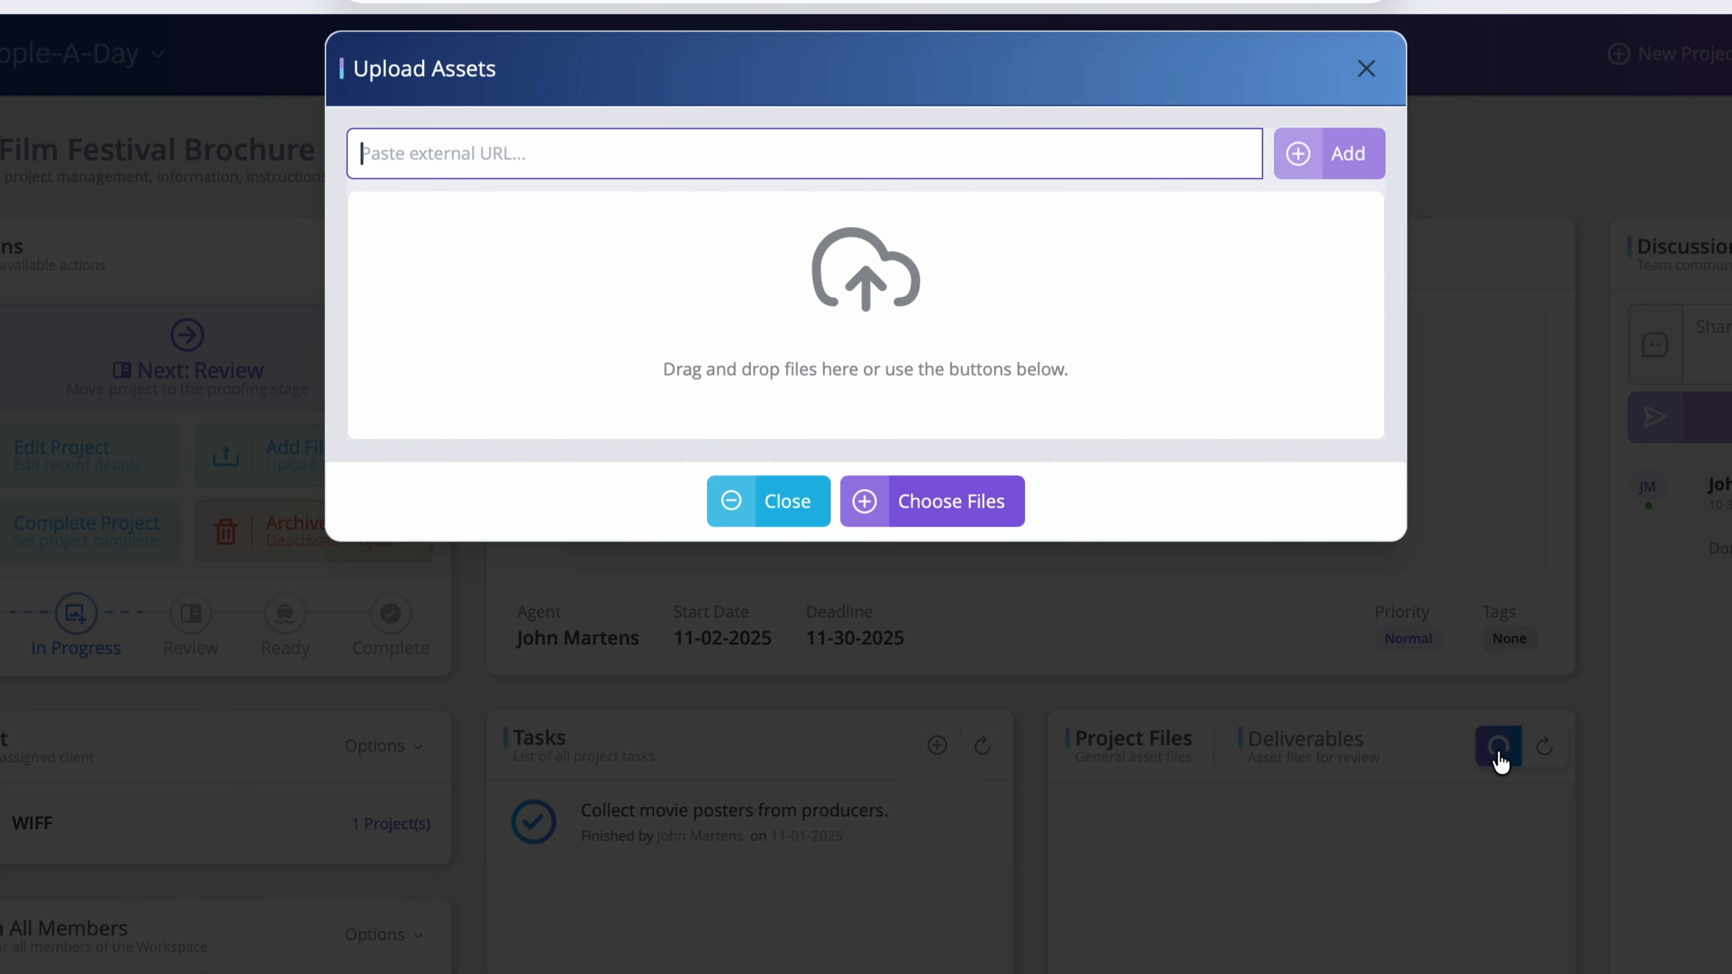
key("super+Tab")
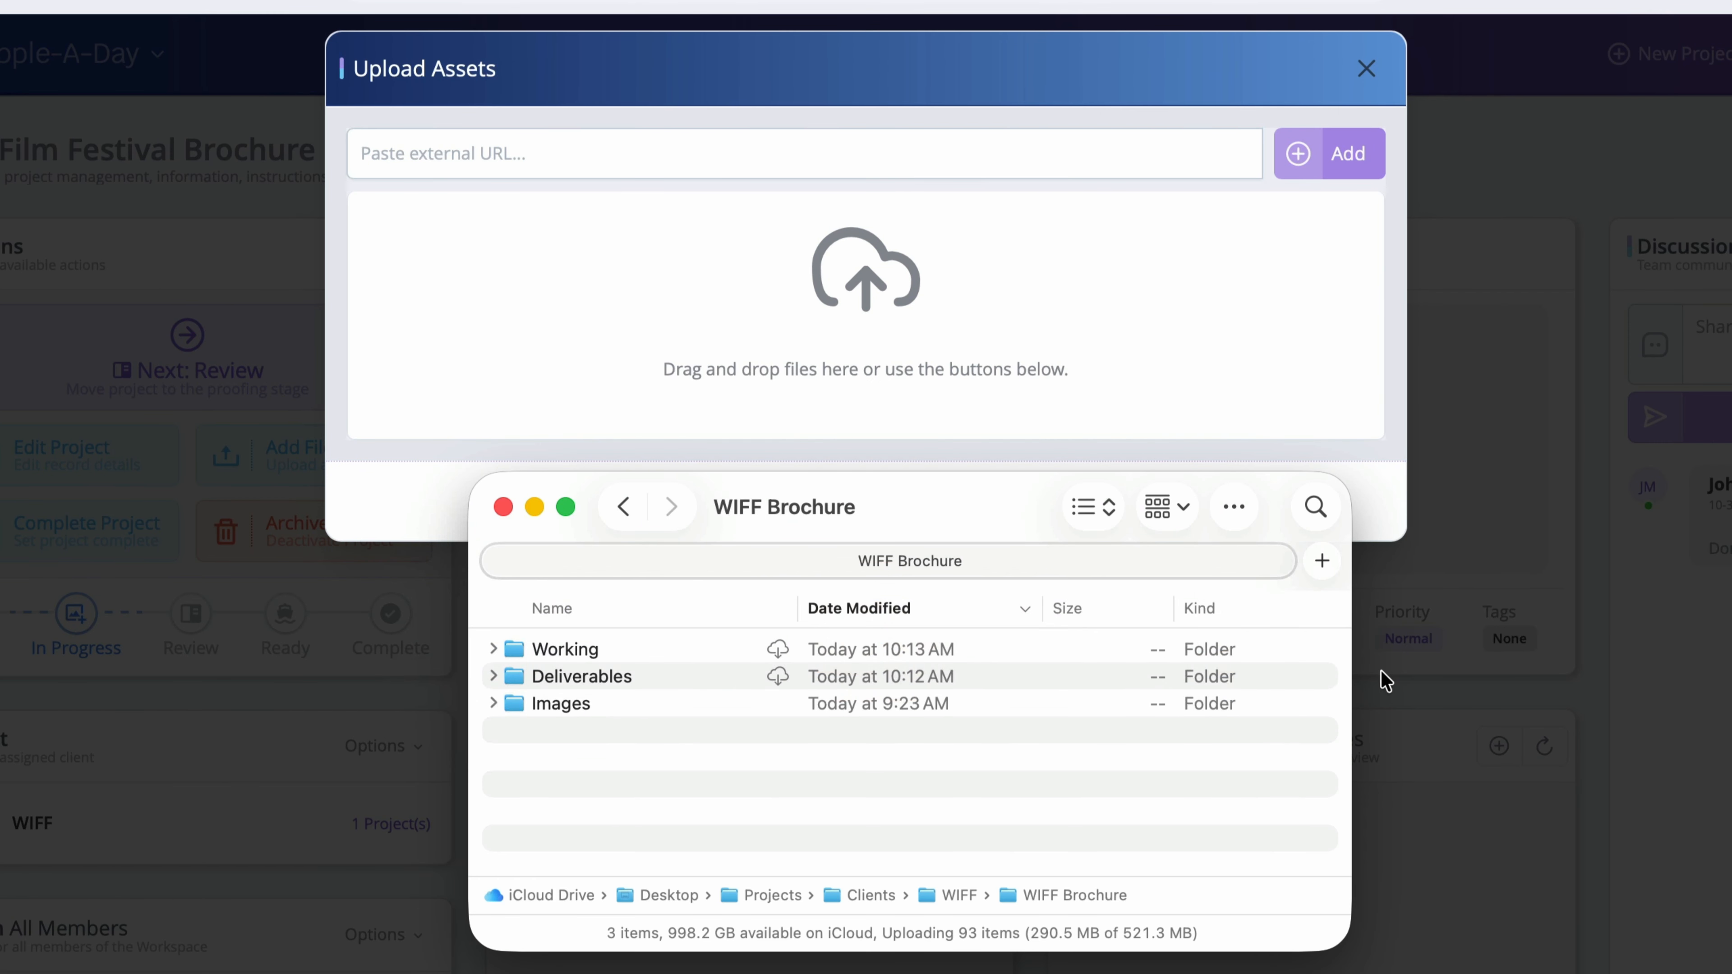
left_click(493, 704)
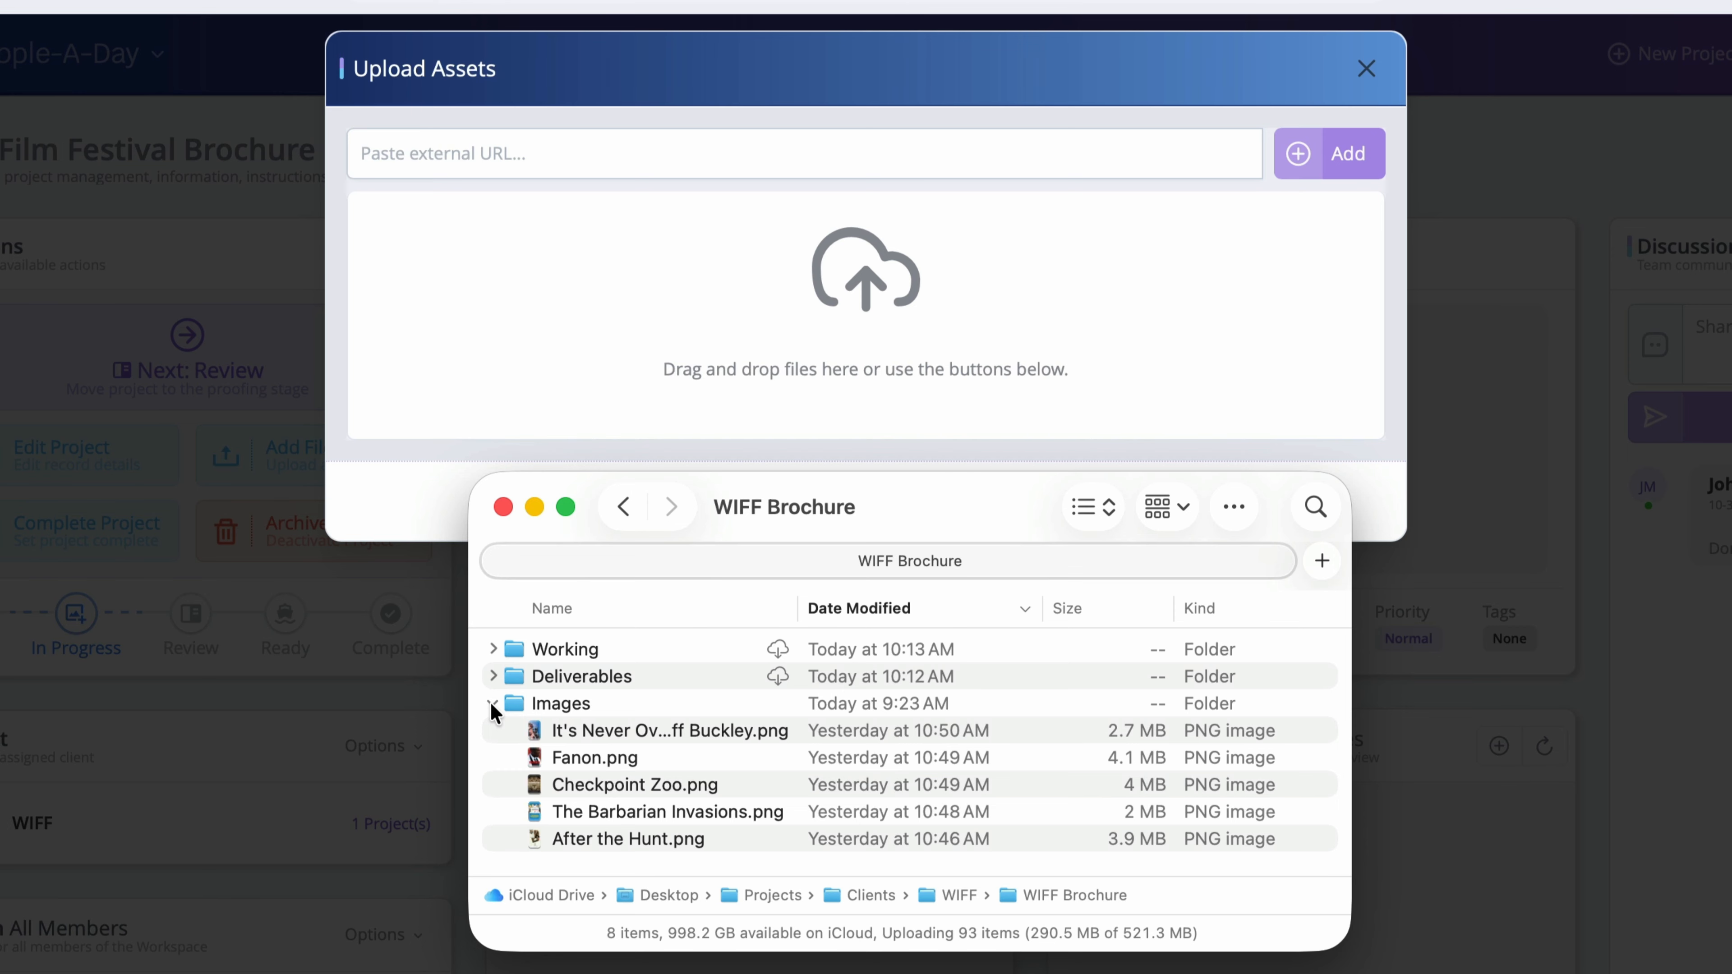
left_click(636, 731)
left_click(649, 839, "shift")
left_click_drag(664, 755, 896, 274)
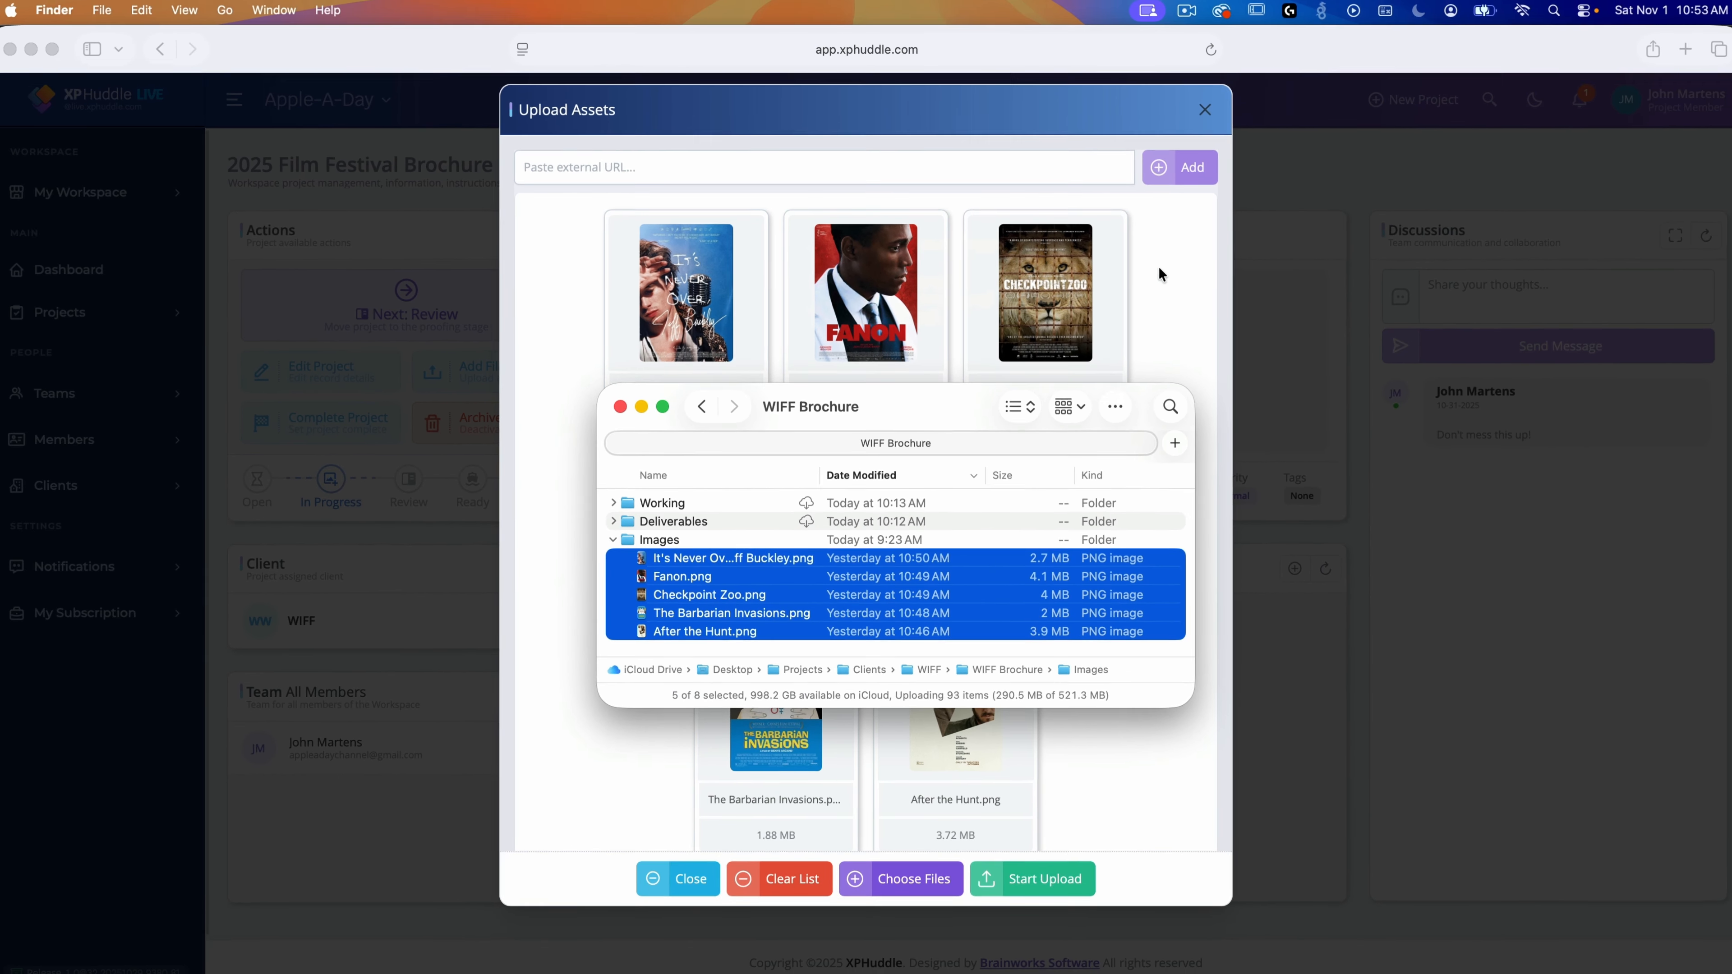
left_click(1335, 308)
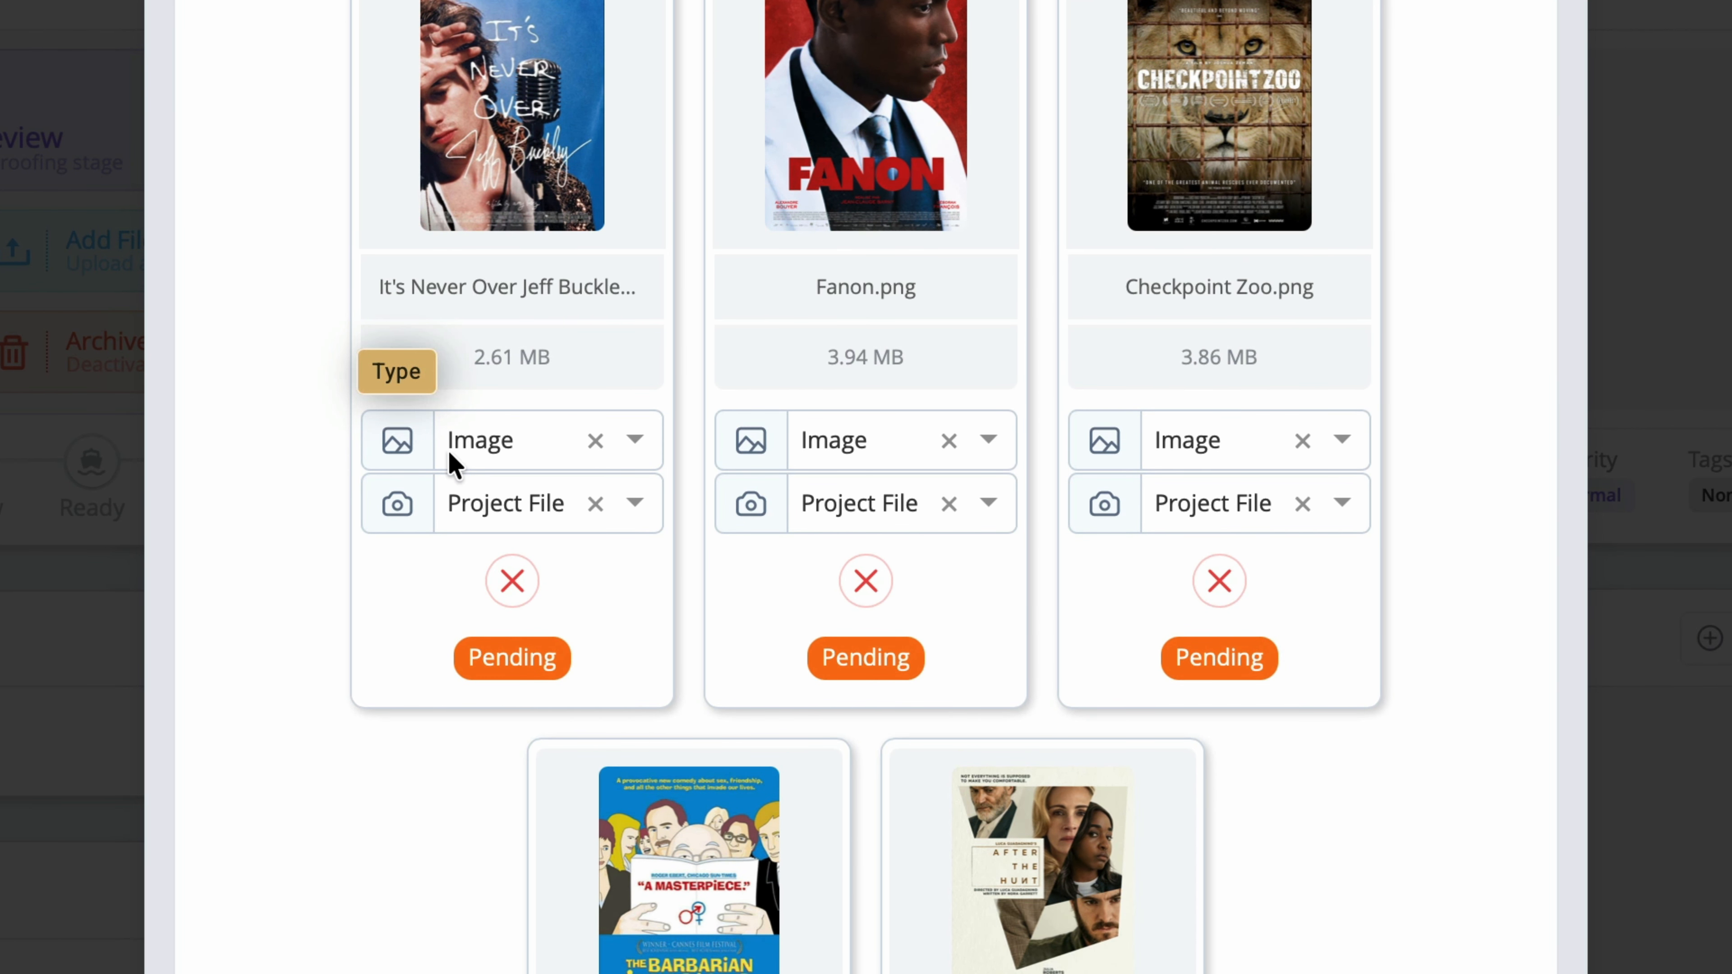
Step: Keep the posters typed as Image and categorised as Project File, and upload all five
left_click(635, 440)
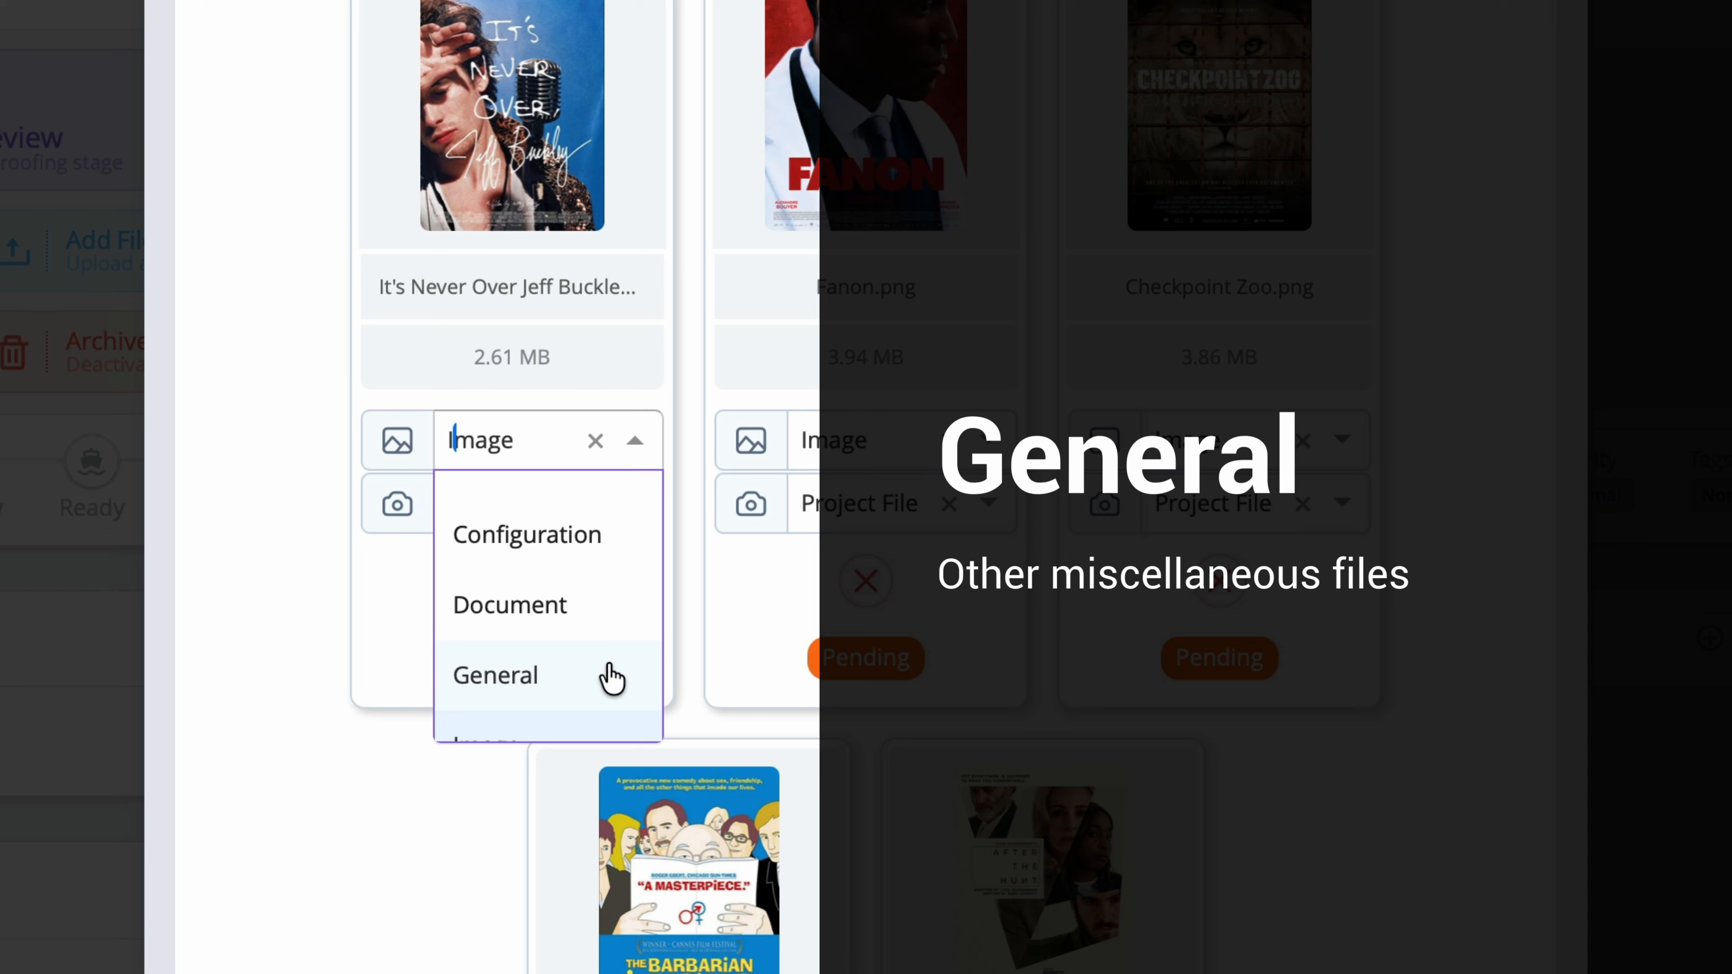
scroll(610, 668, "down", 3)
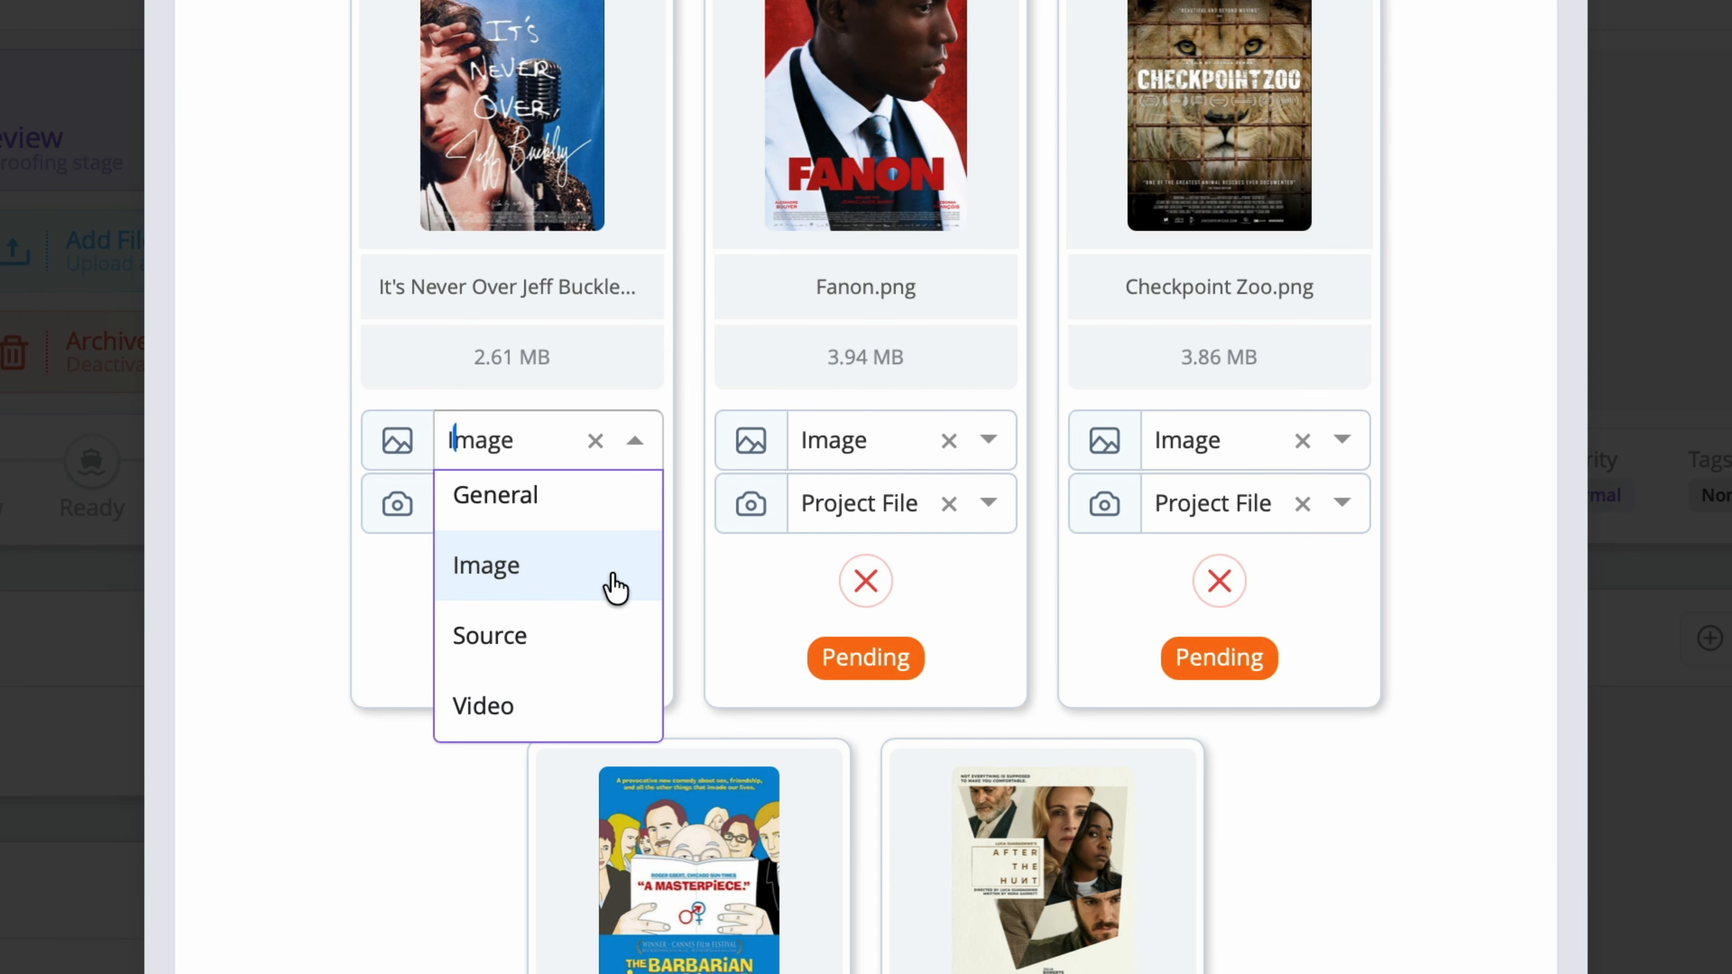
left_click(617, 590)
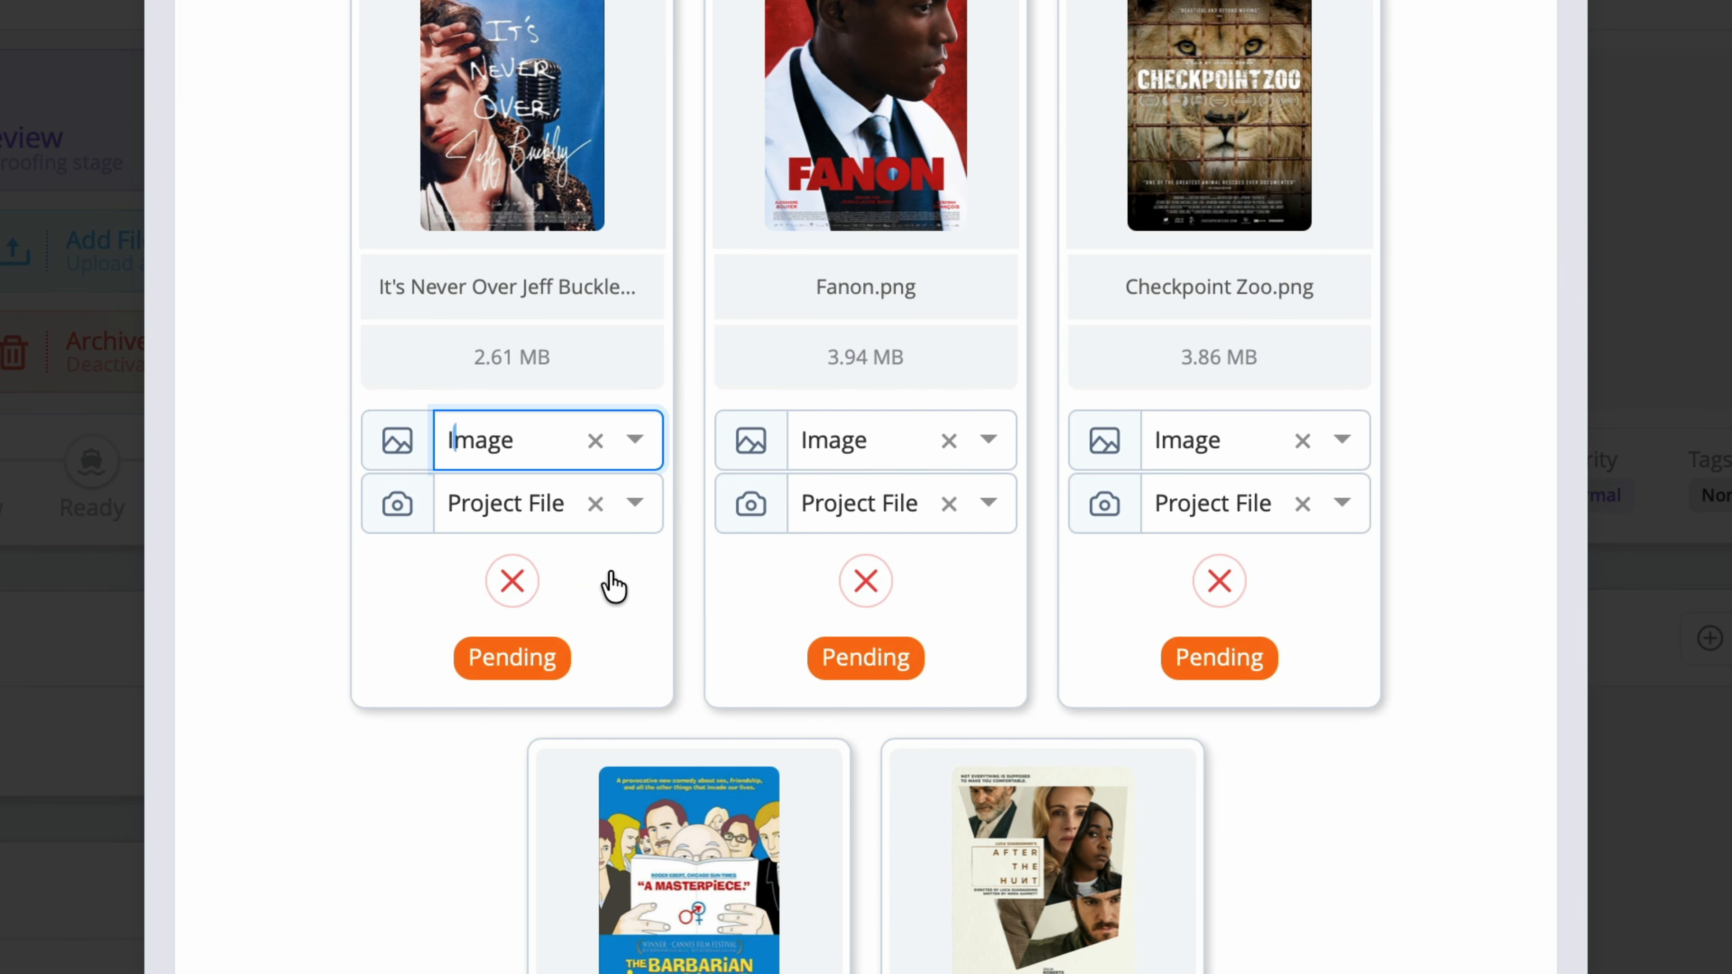
left_click(611, 577)
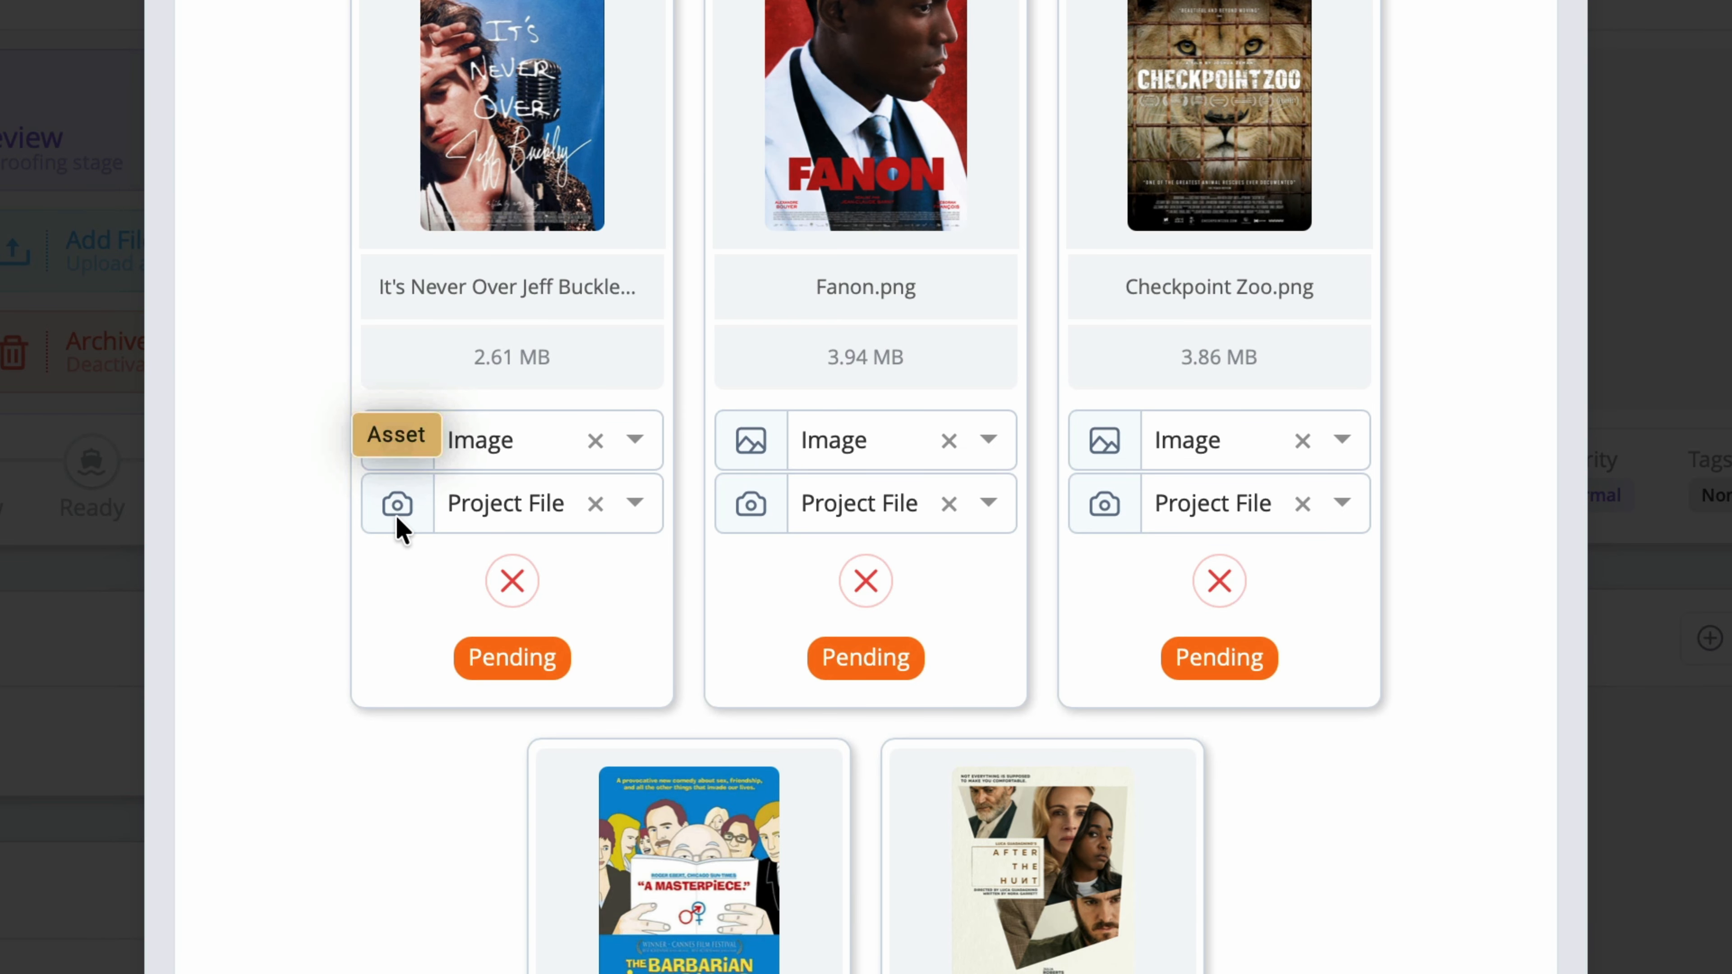
left_click(638, 508)
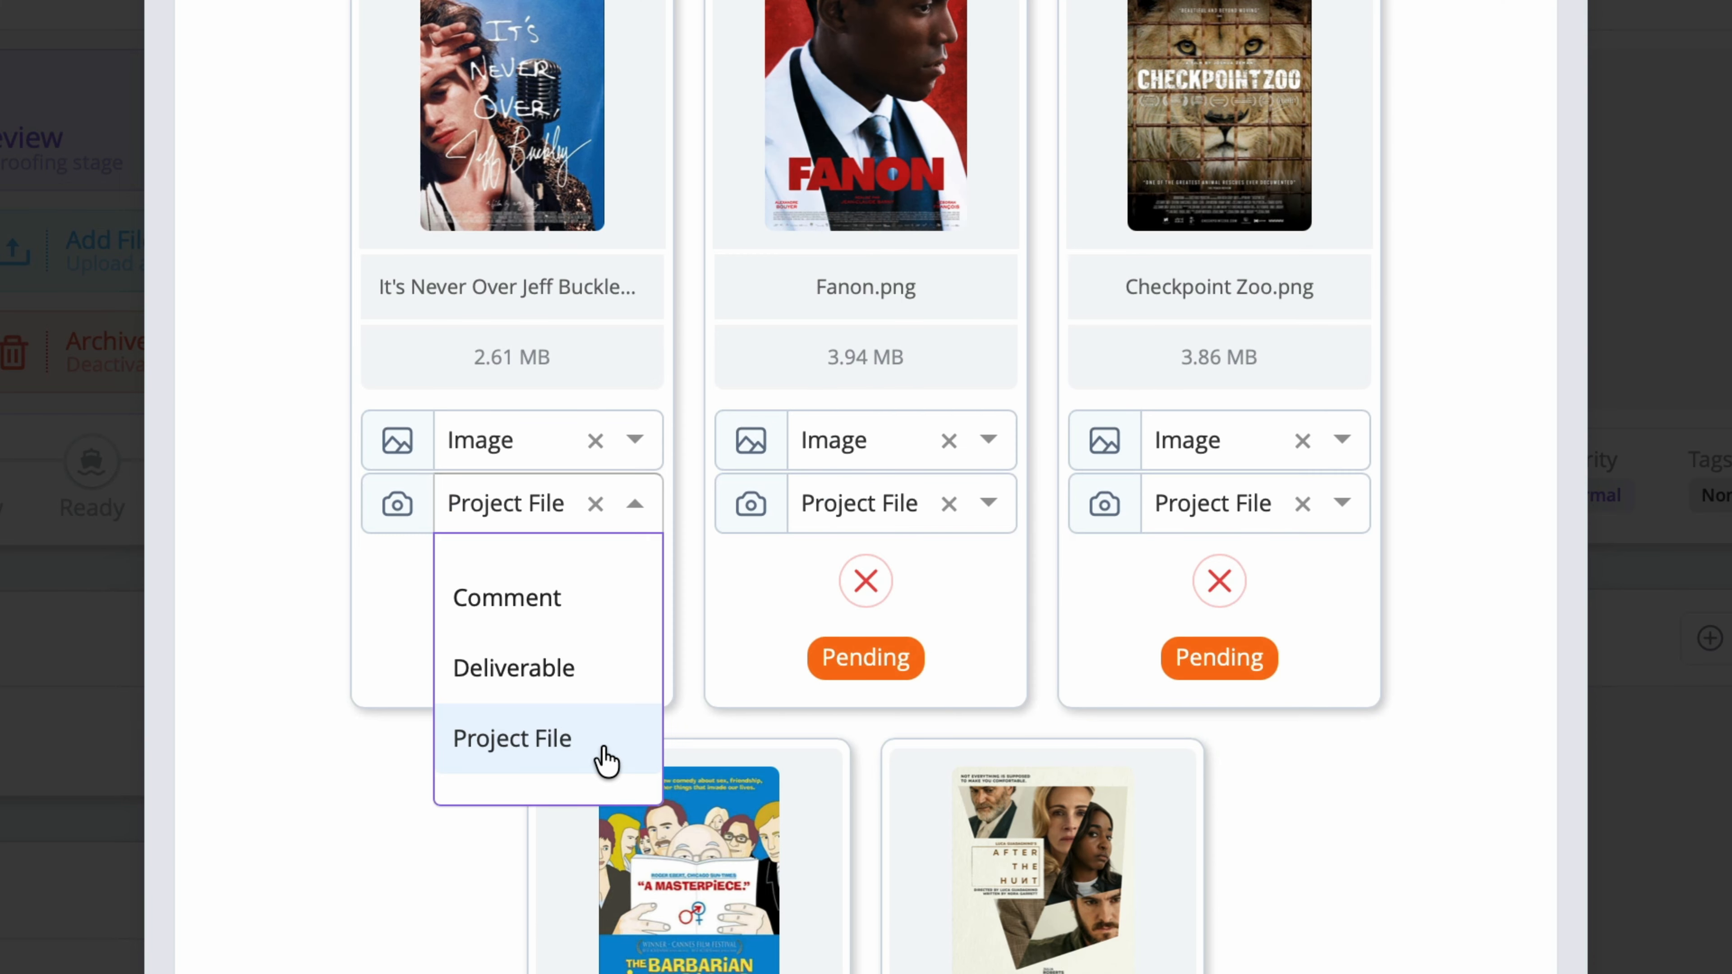
left_click(605, 747)
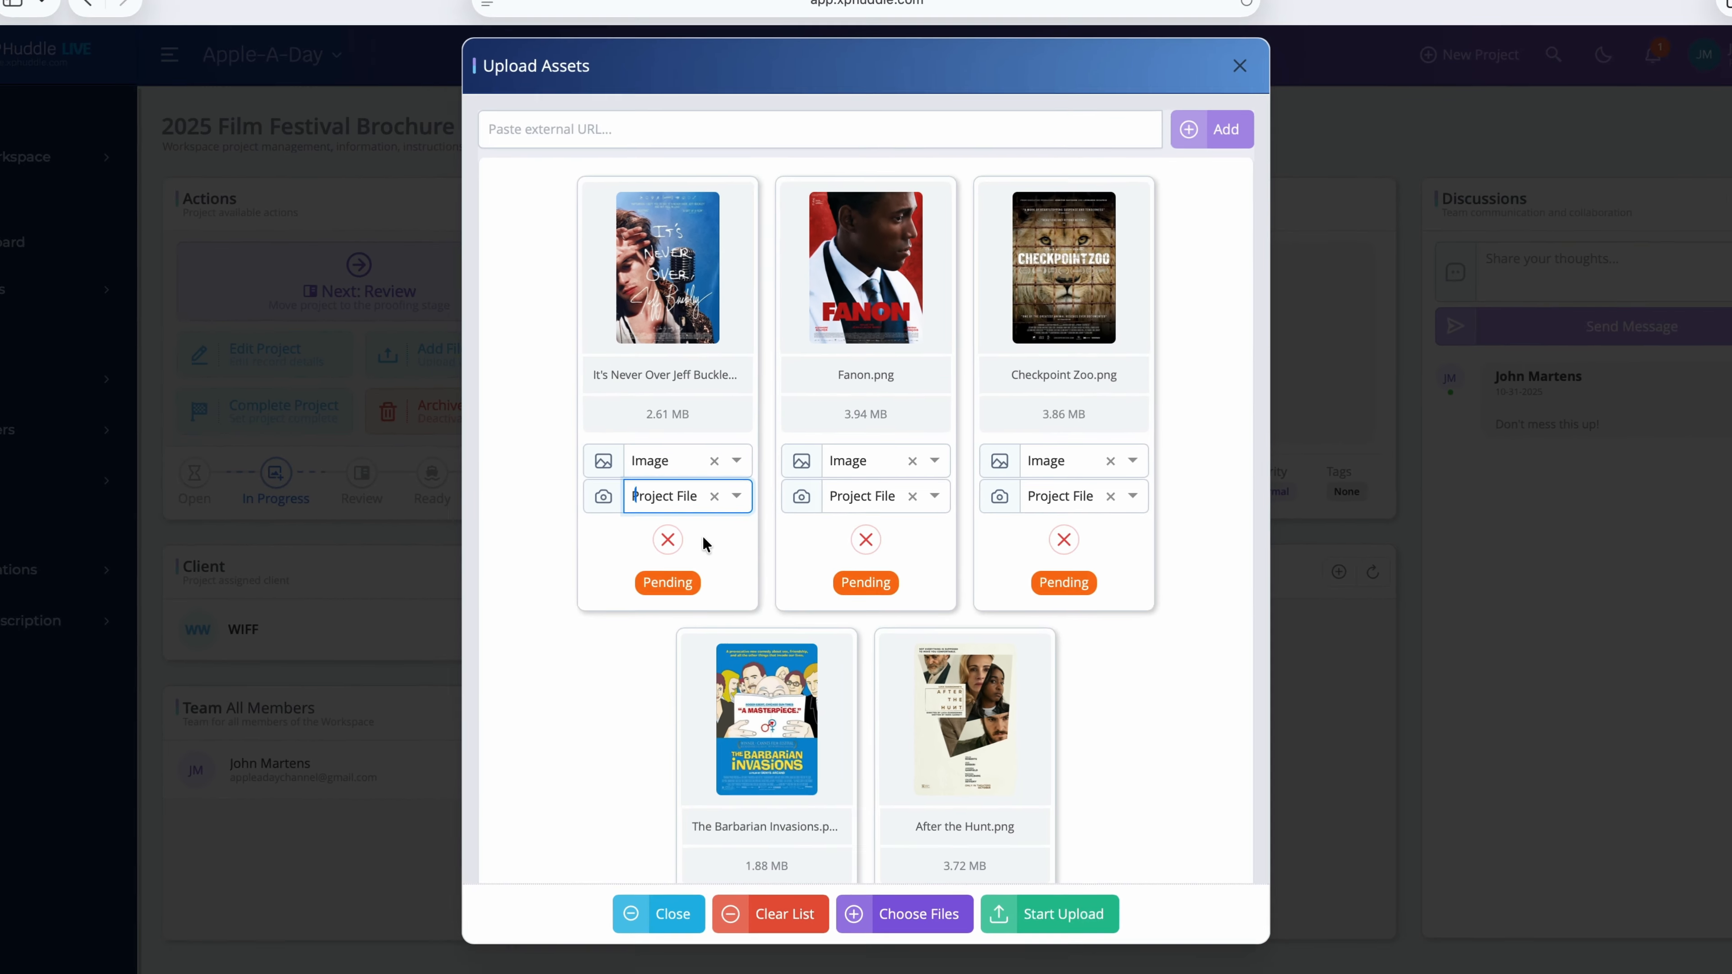
scroll(692, 625, "down", 3)
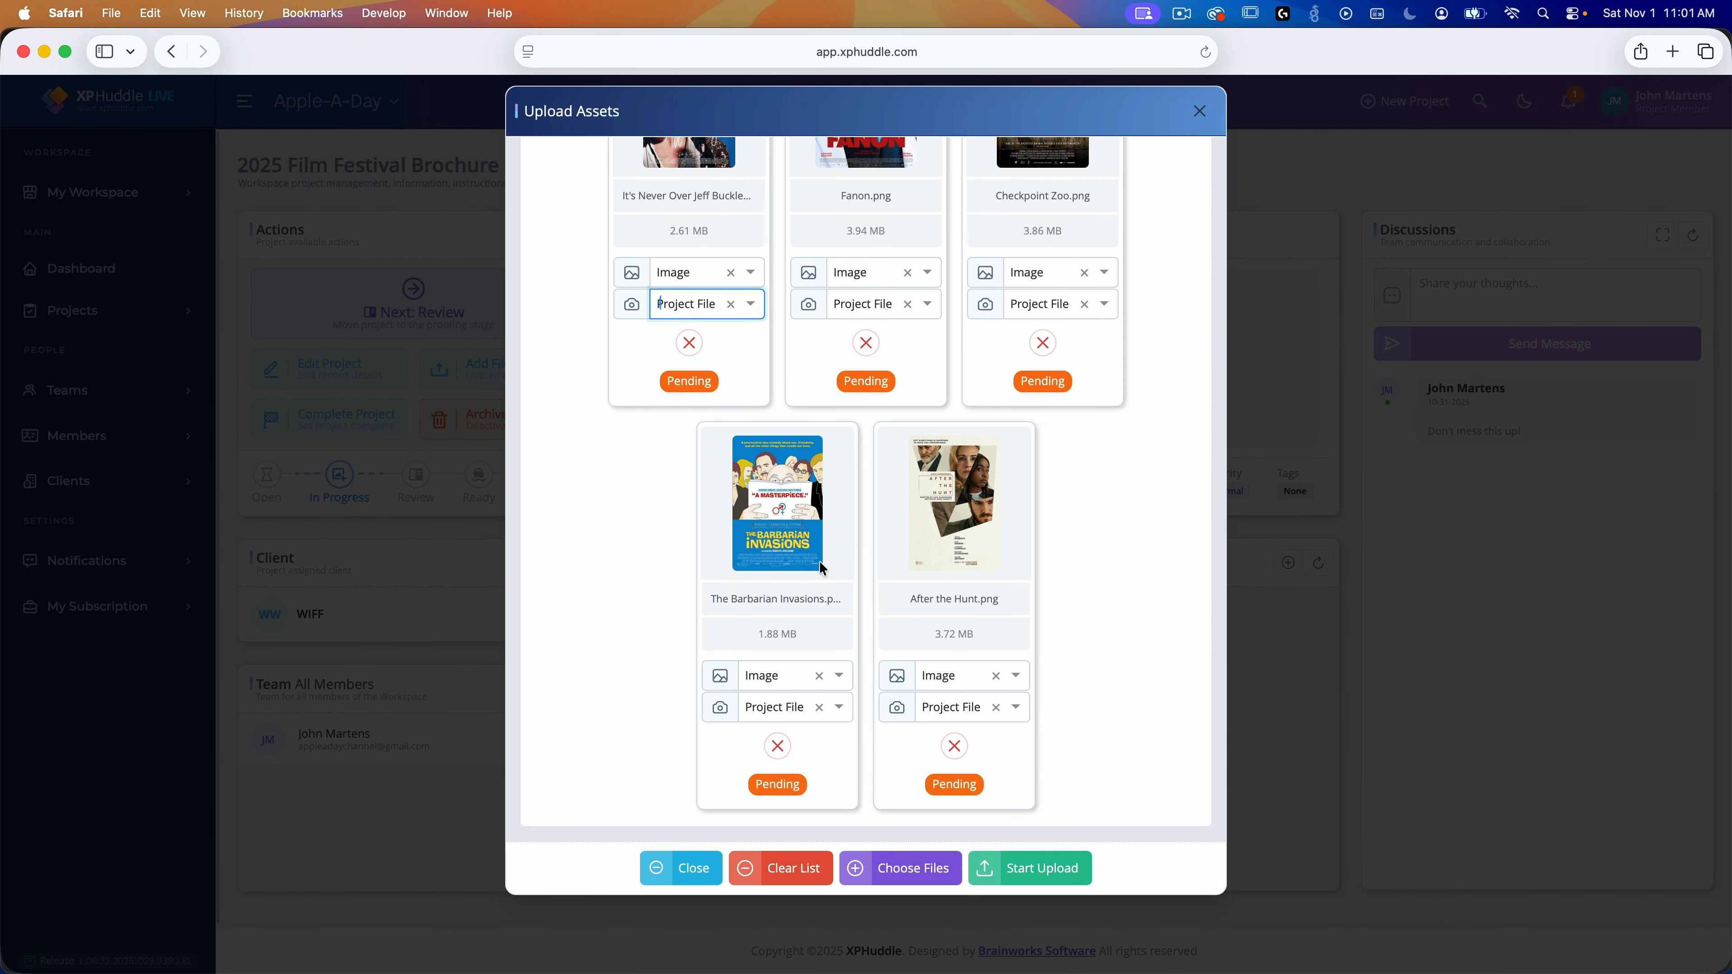
left_click(1039, 875)
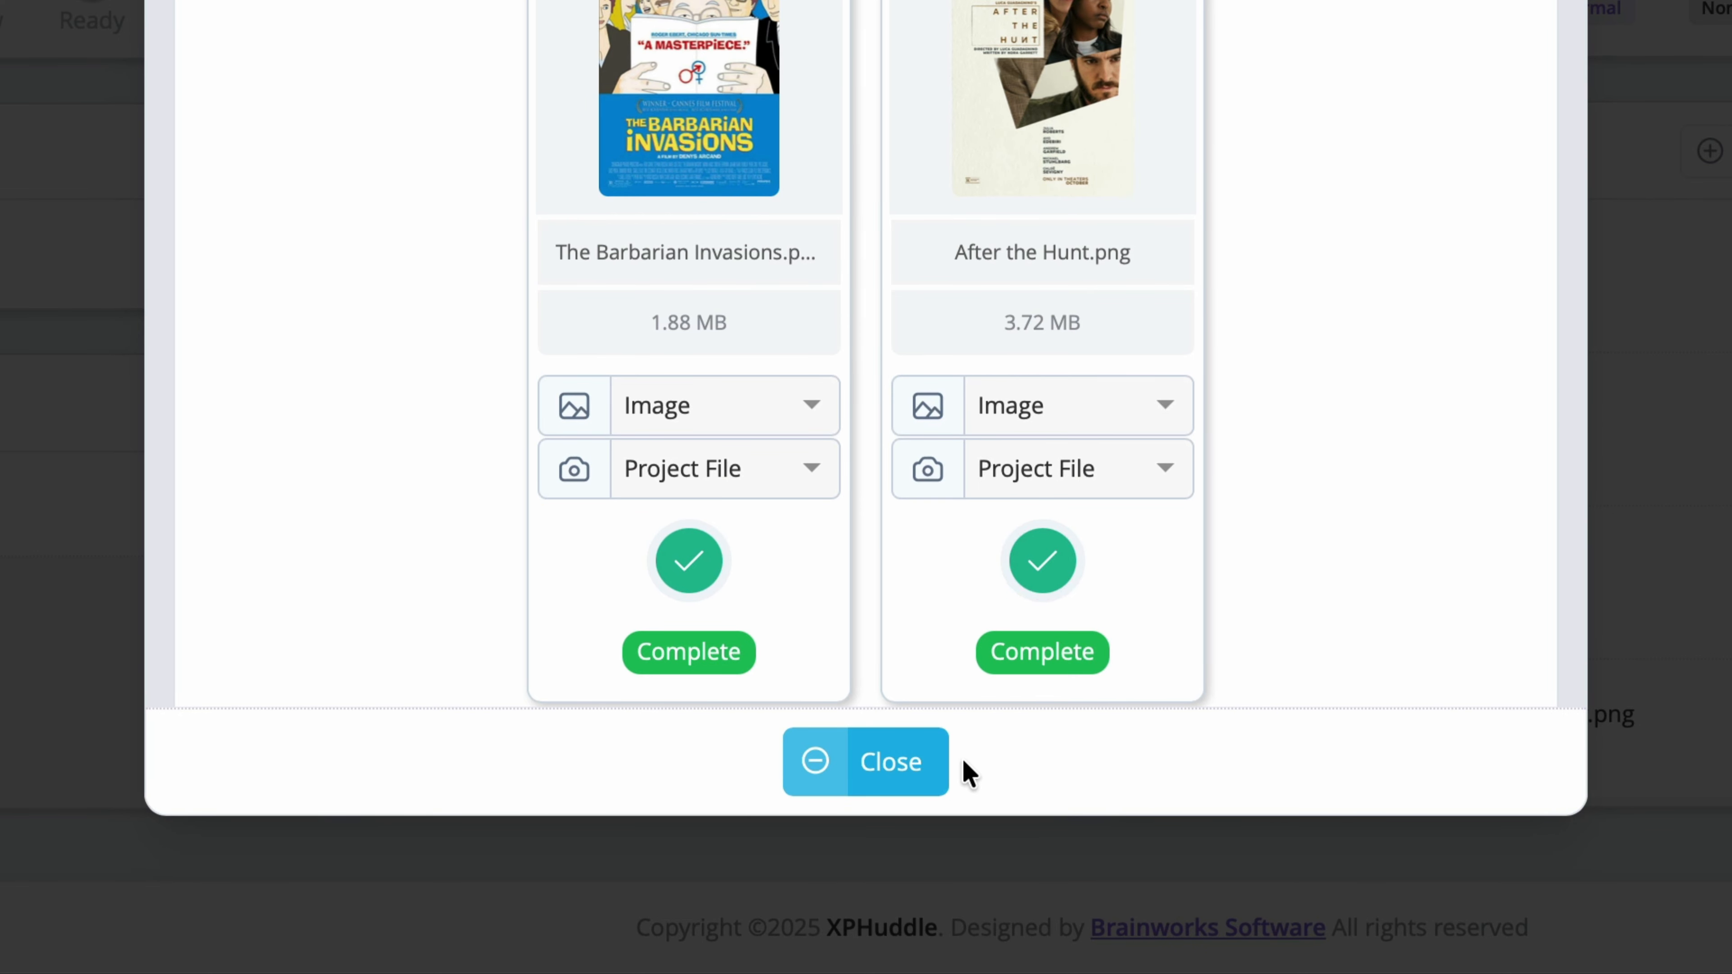
left_click(909, 772)
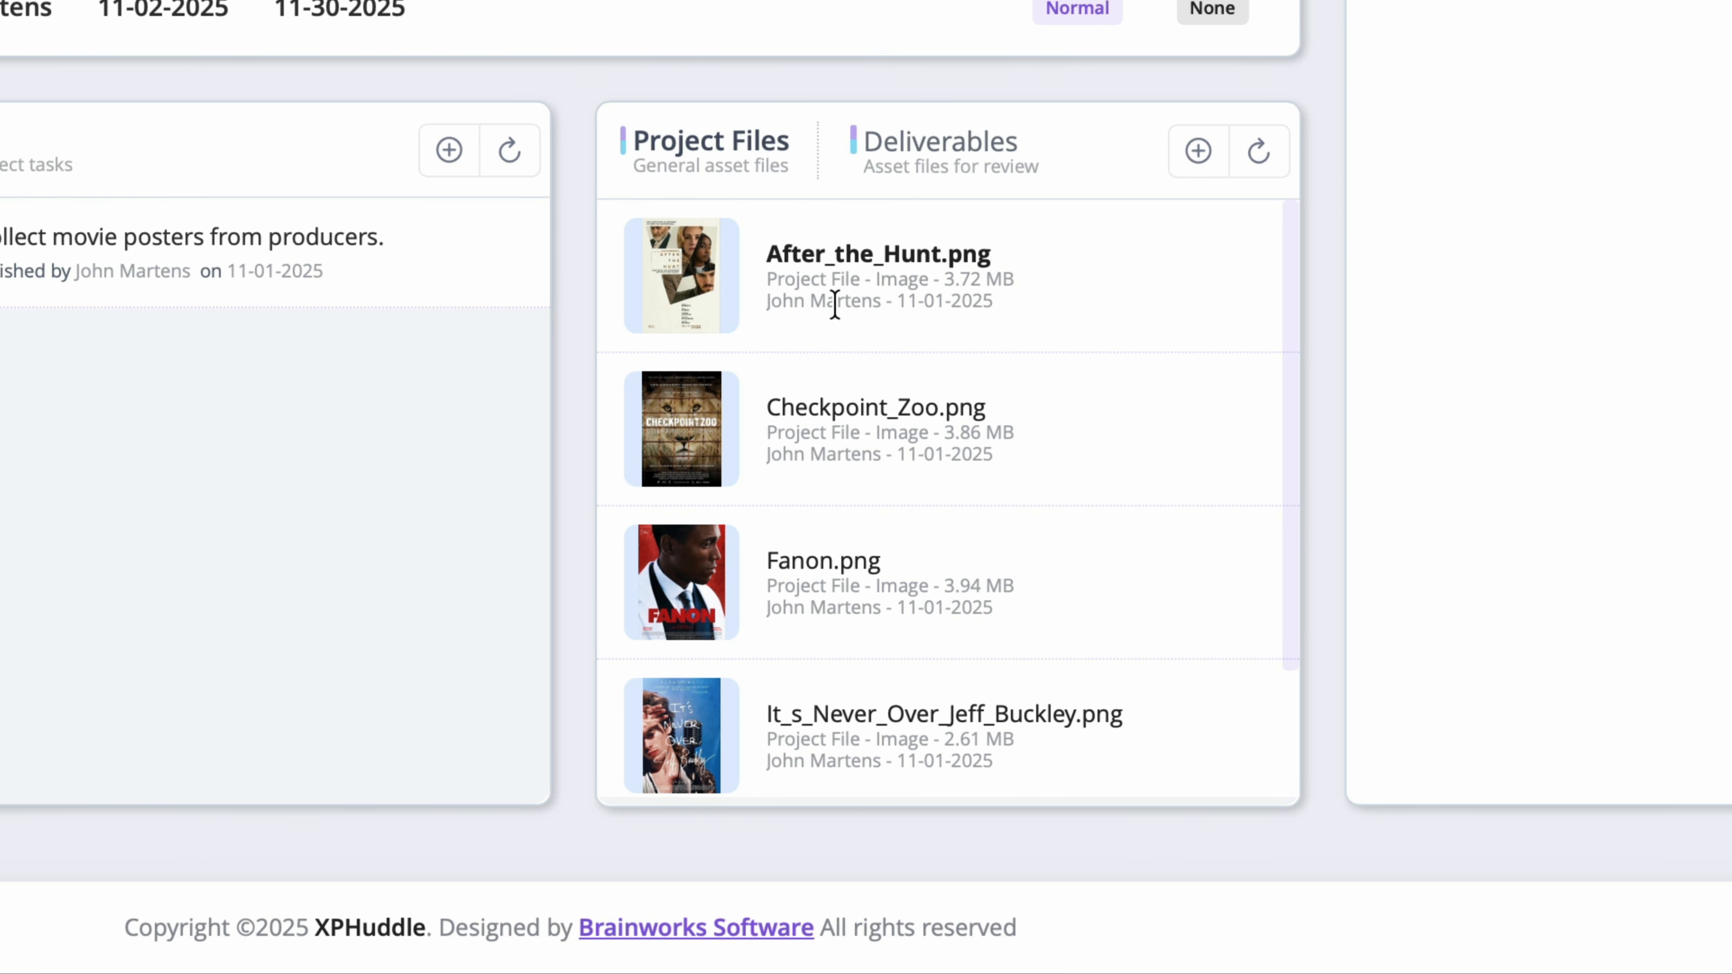
scroll(836, 320, "down", 2)
scroll(854, 285, "up", 2)
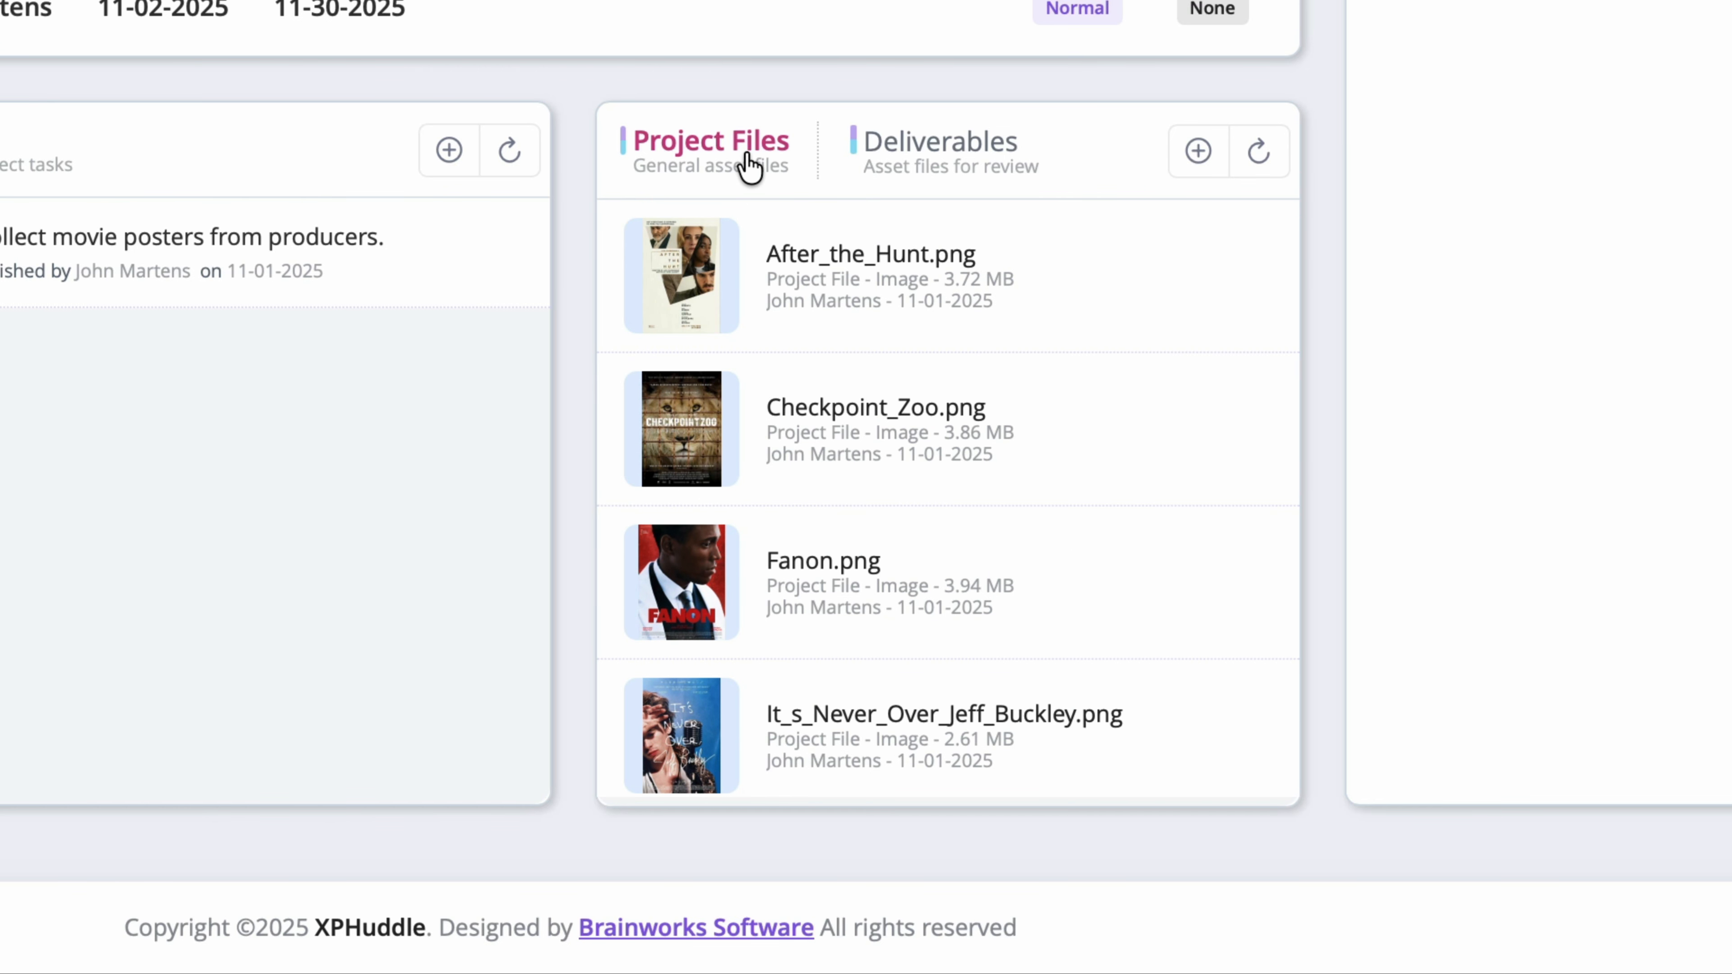
left_click(943, 168)
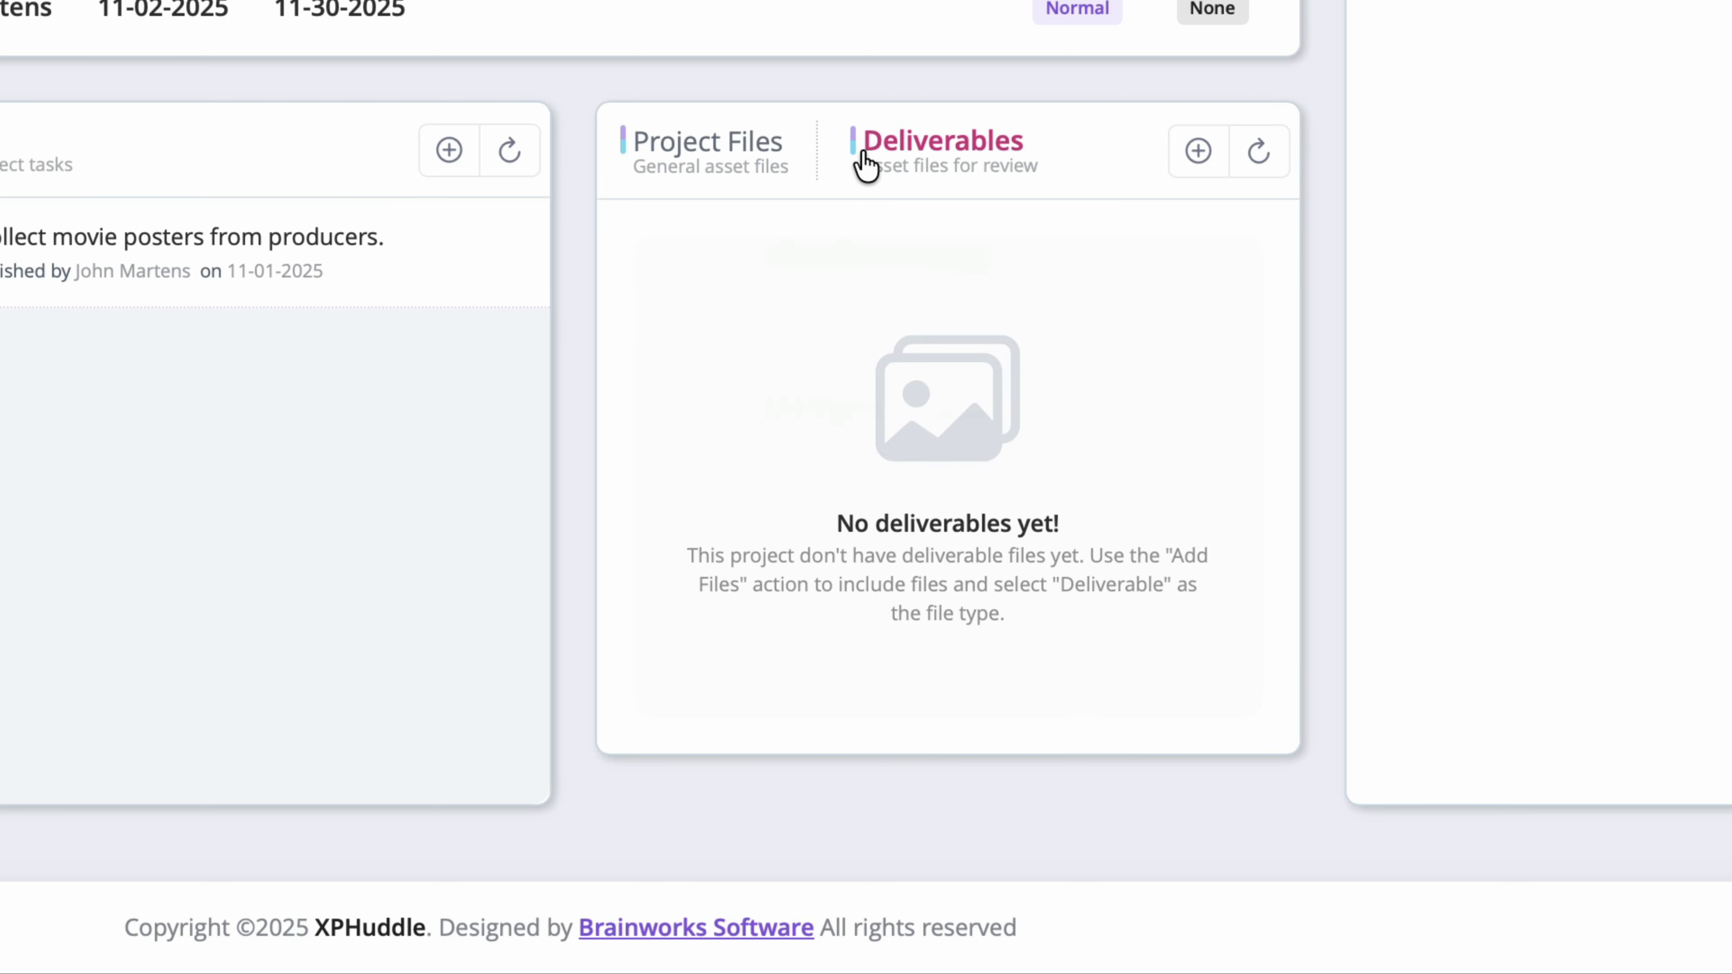
left_click(689, 163)
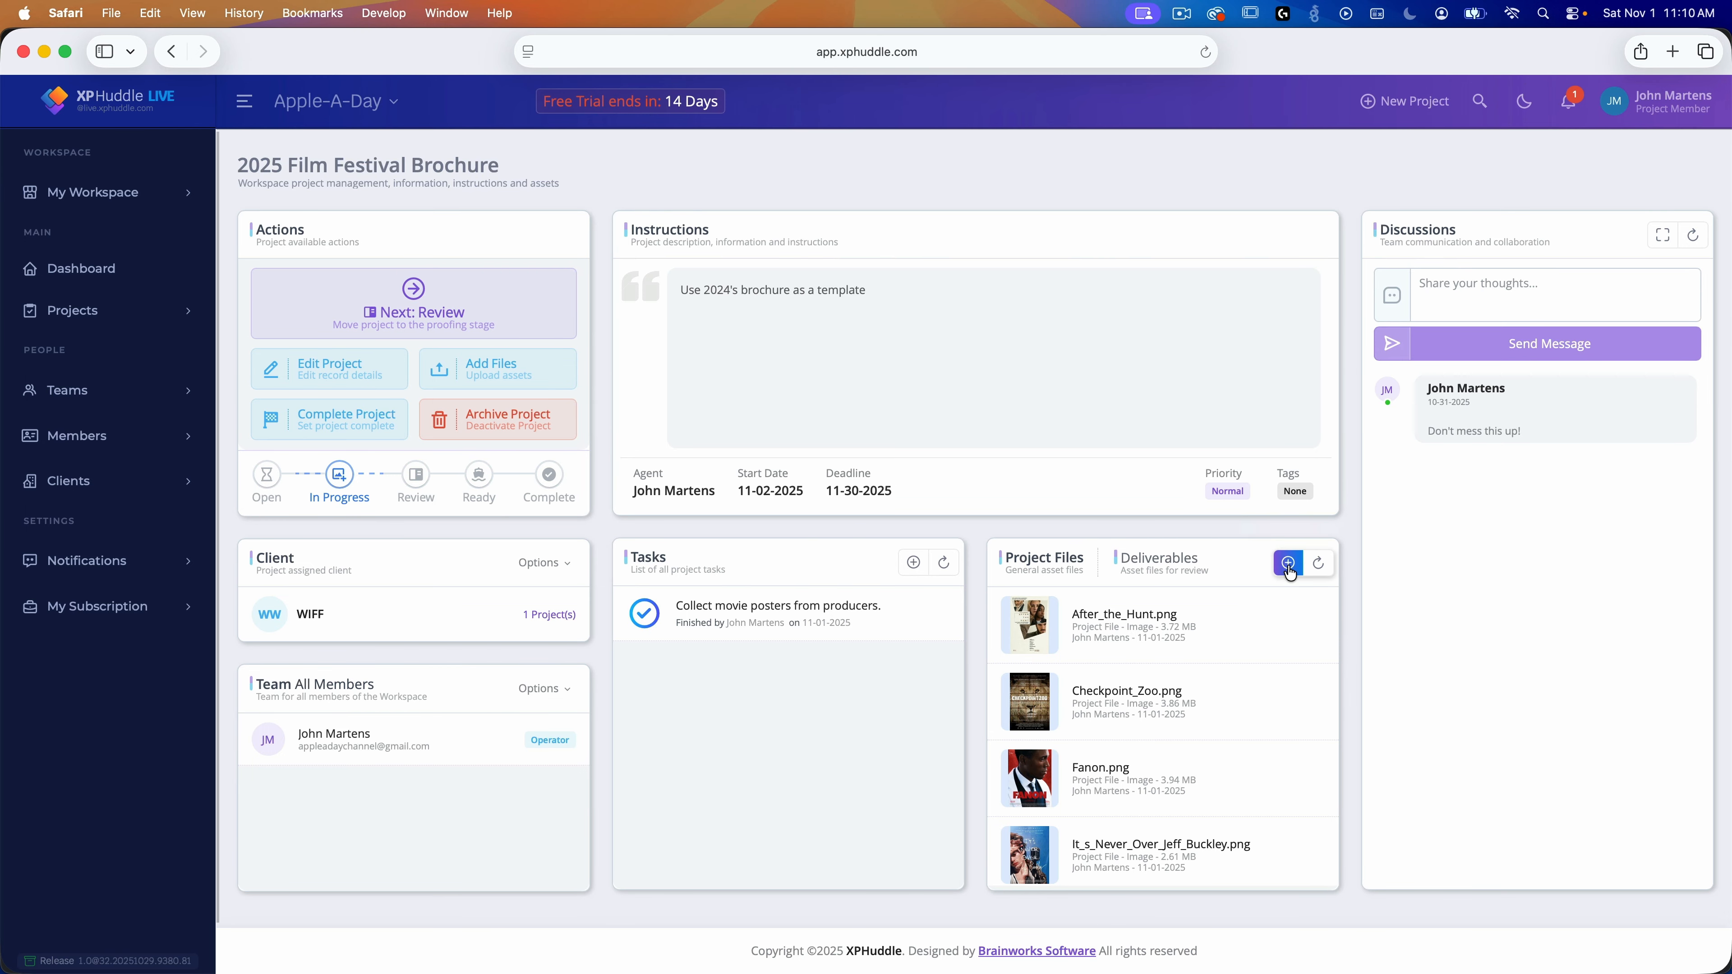
Step: Drag the brochure's .pages file and Wiff_2025_Brochure.pdf from Finder into Upload Assets
left_click(1289, 566)
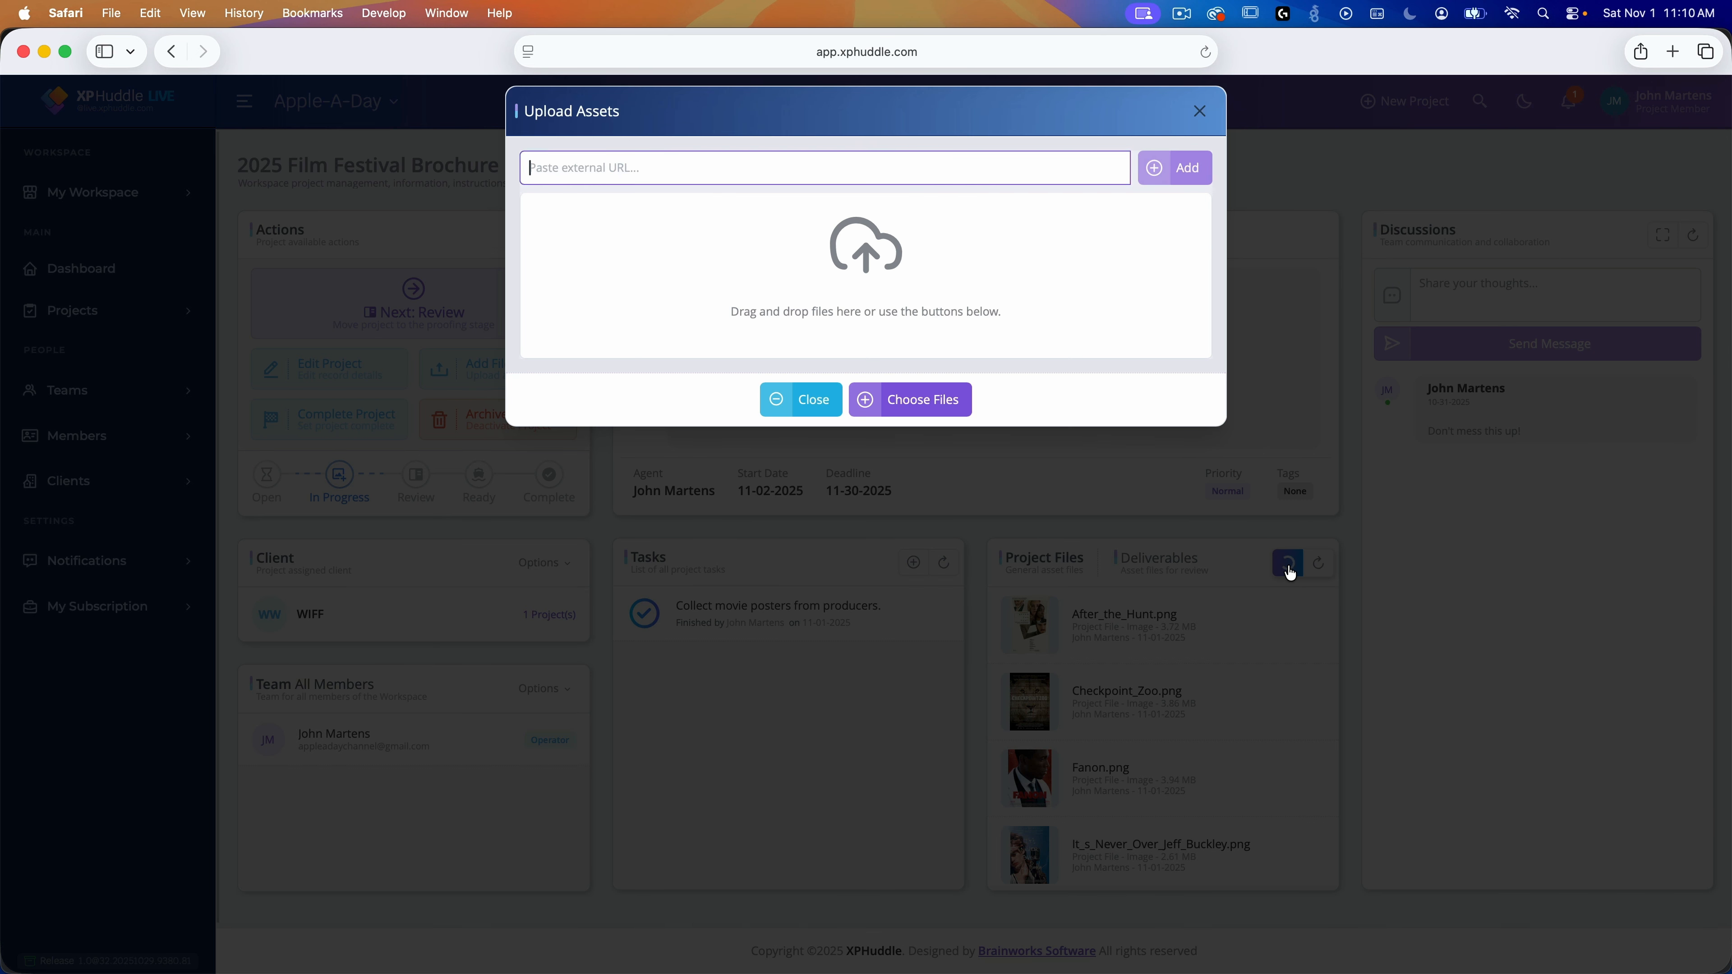
key("super+Tab")
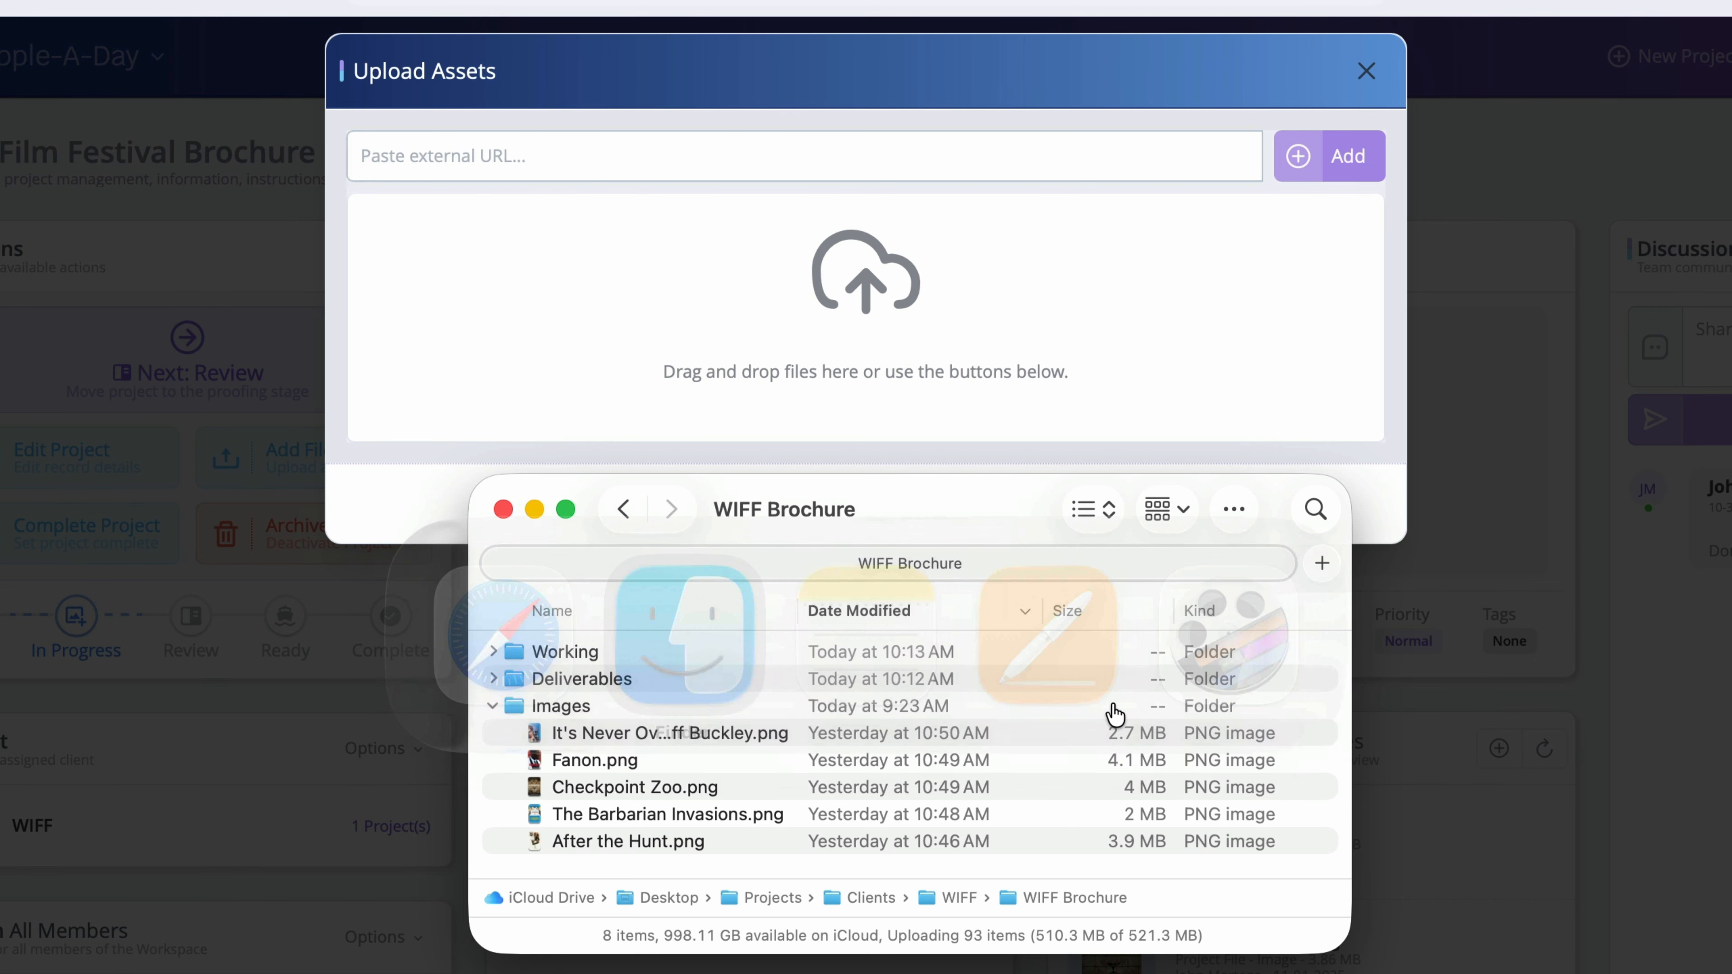
left_click(492, 705)
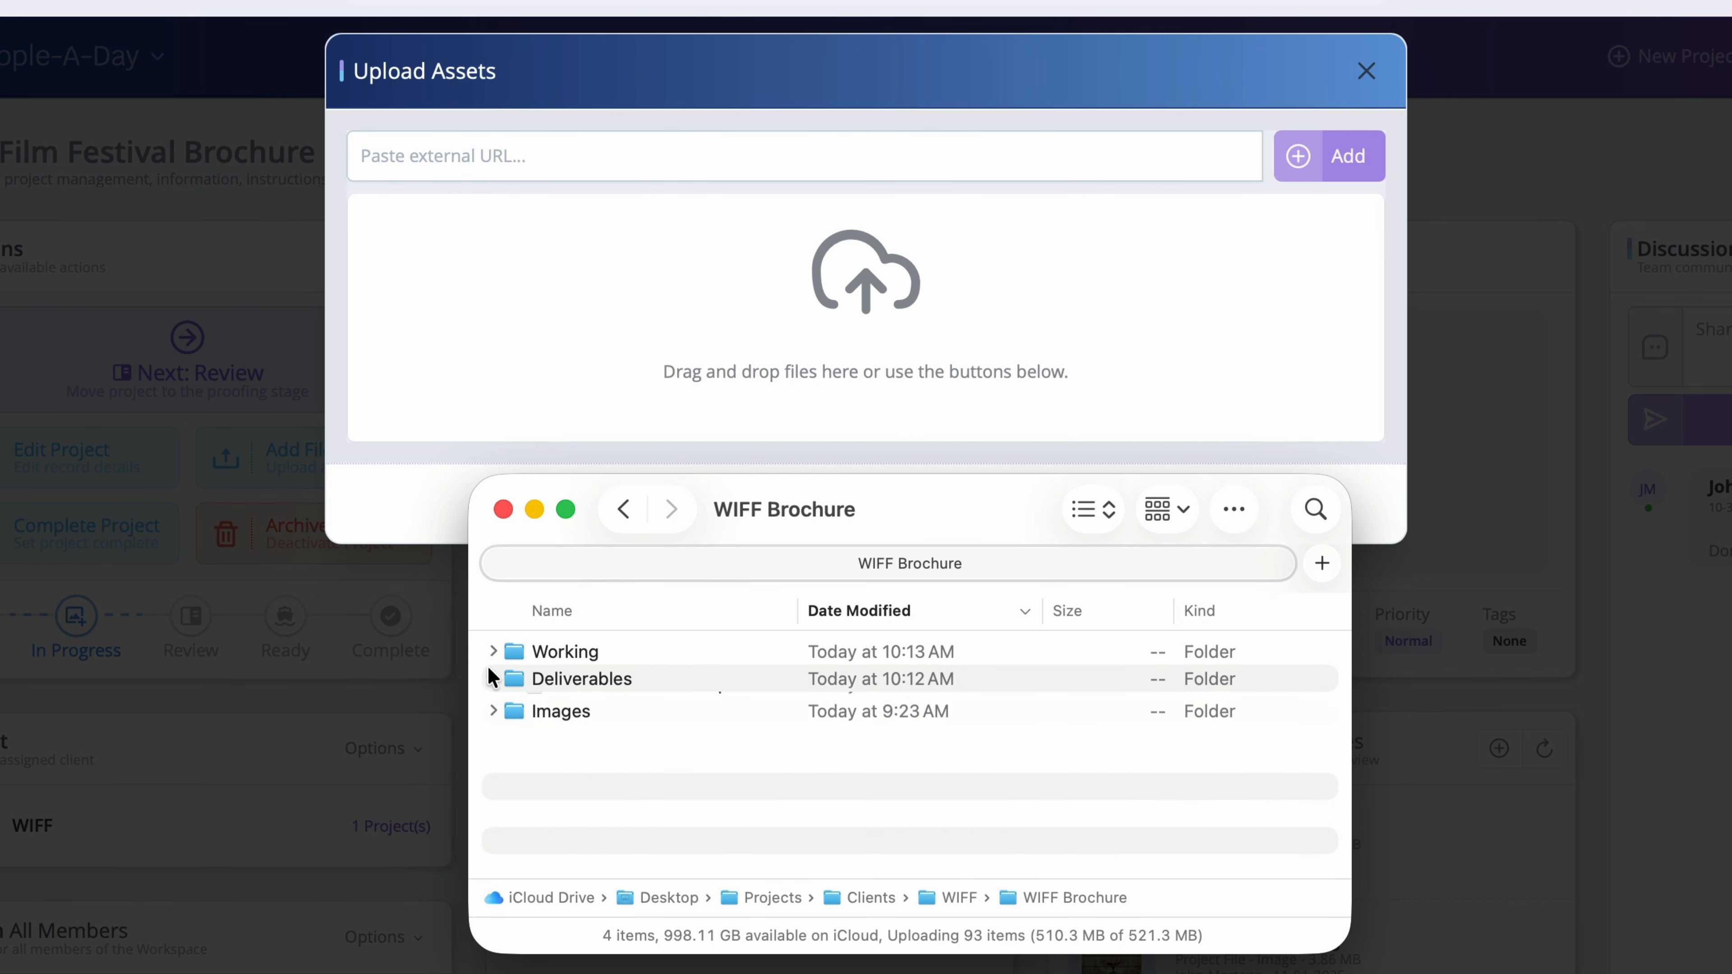
left_click(493, 679)
left_click(493, 651)
left_click(671, 683)
left_click(689, 729, "super")
left_click_drag(708, 677, 885, 279)
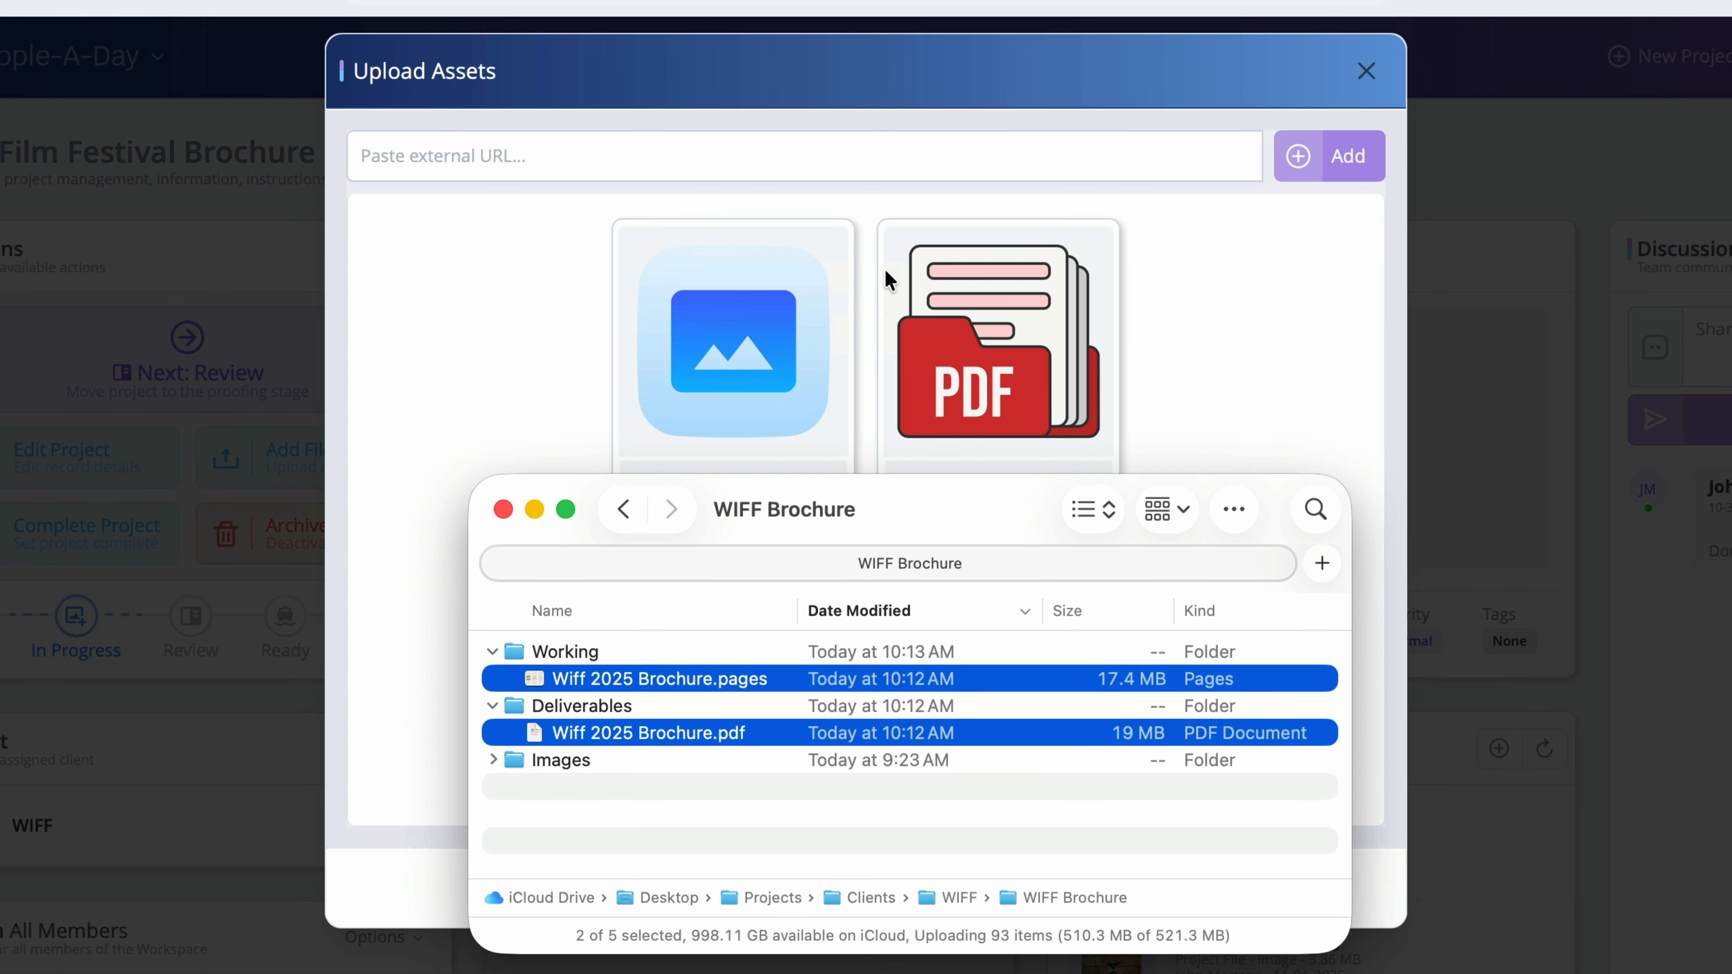
left_click(1235, 327)
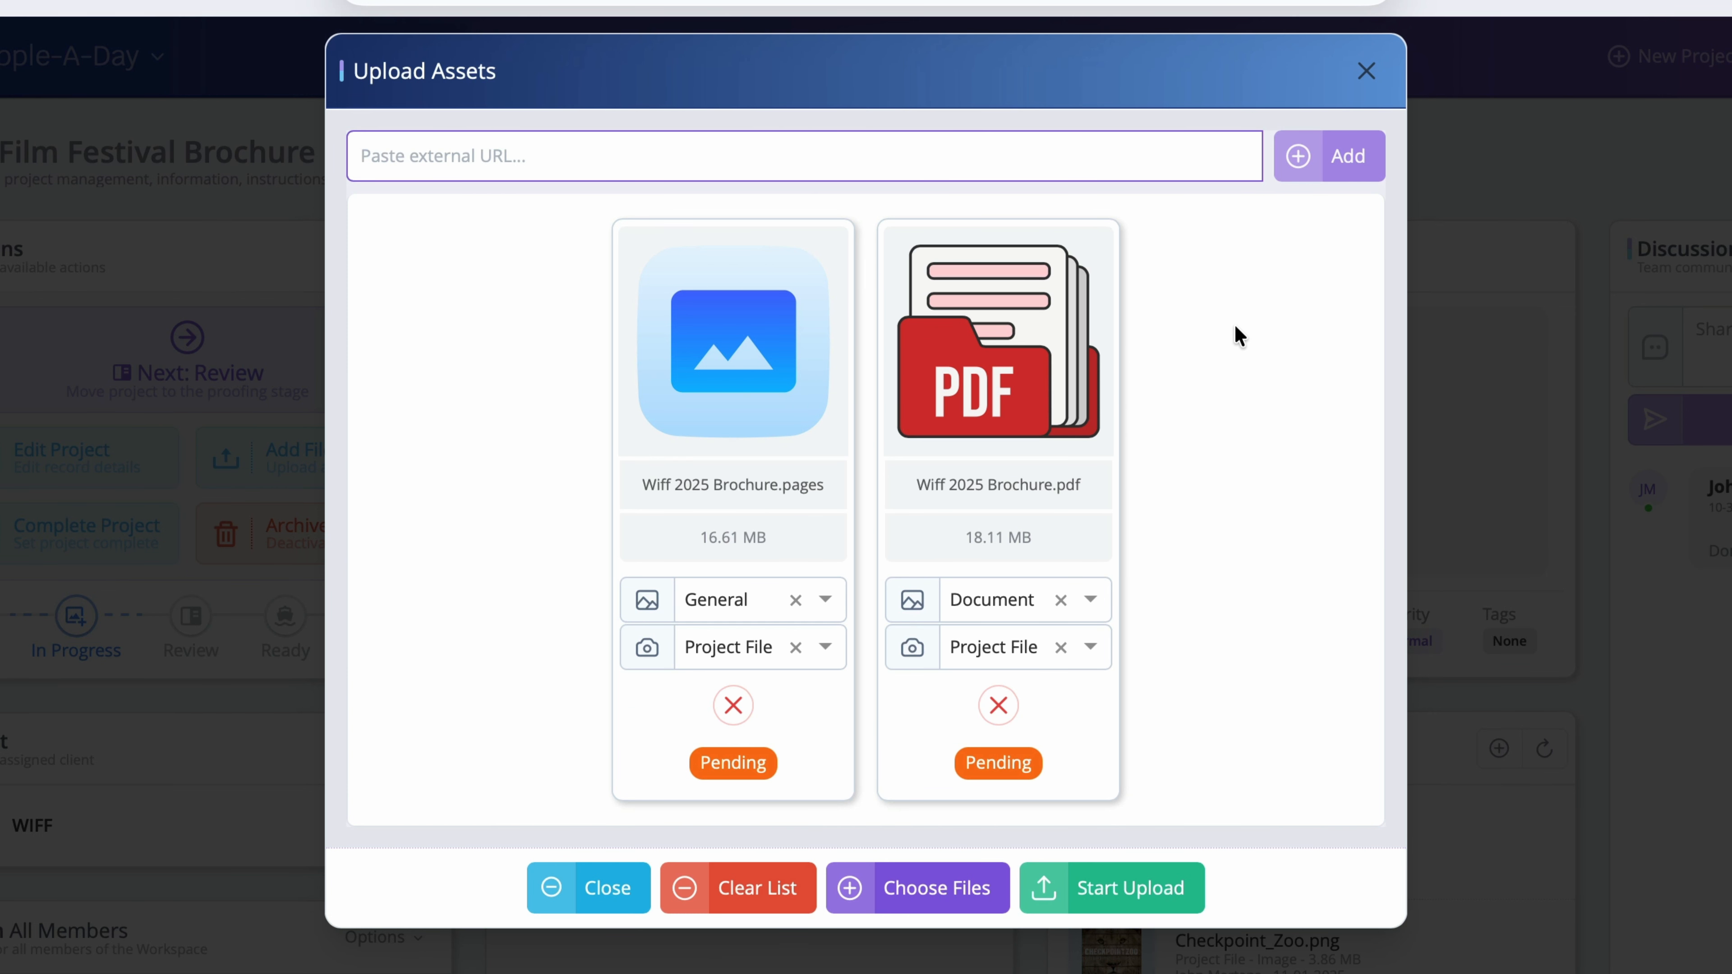
Step: Set the Pages file to Source and the PDF to Document Deliverable, then upload both
left_click(825, 600)
scroll(798, 716, "down", 2)
scroll(797, 722, "down", 1)
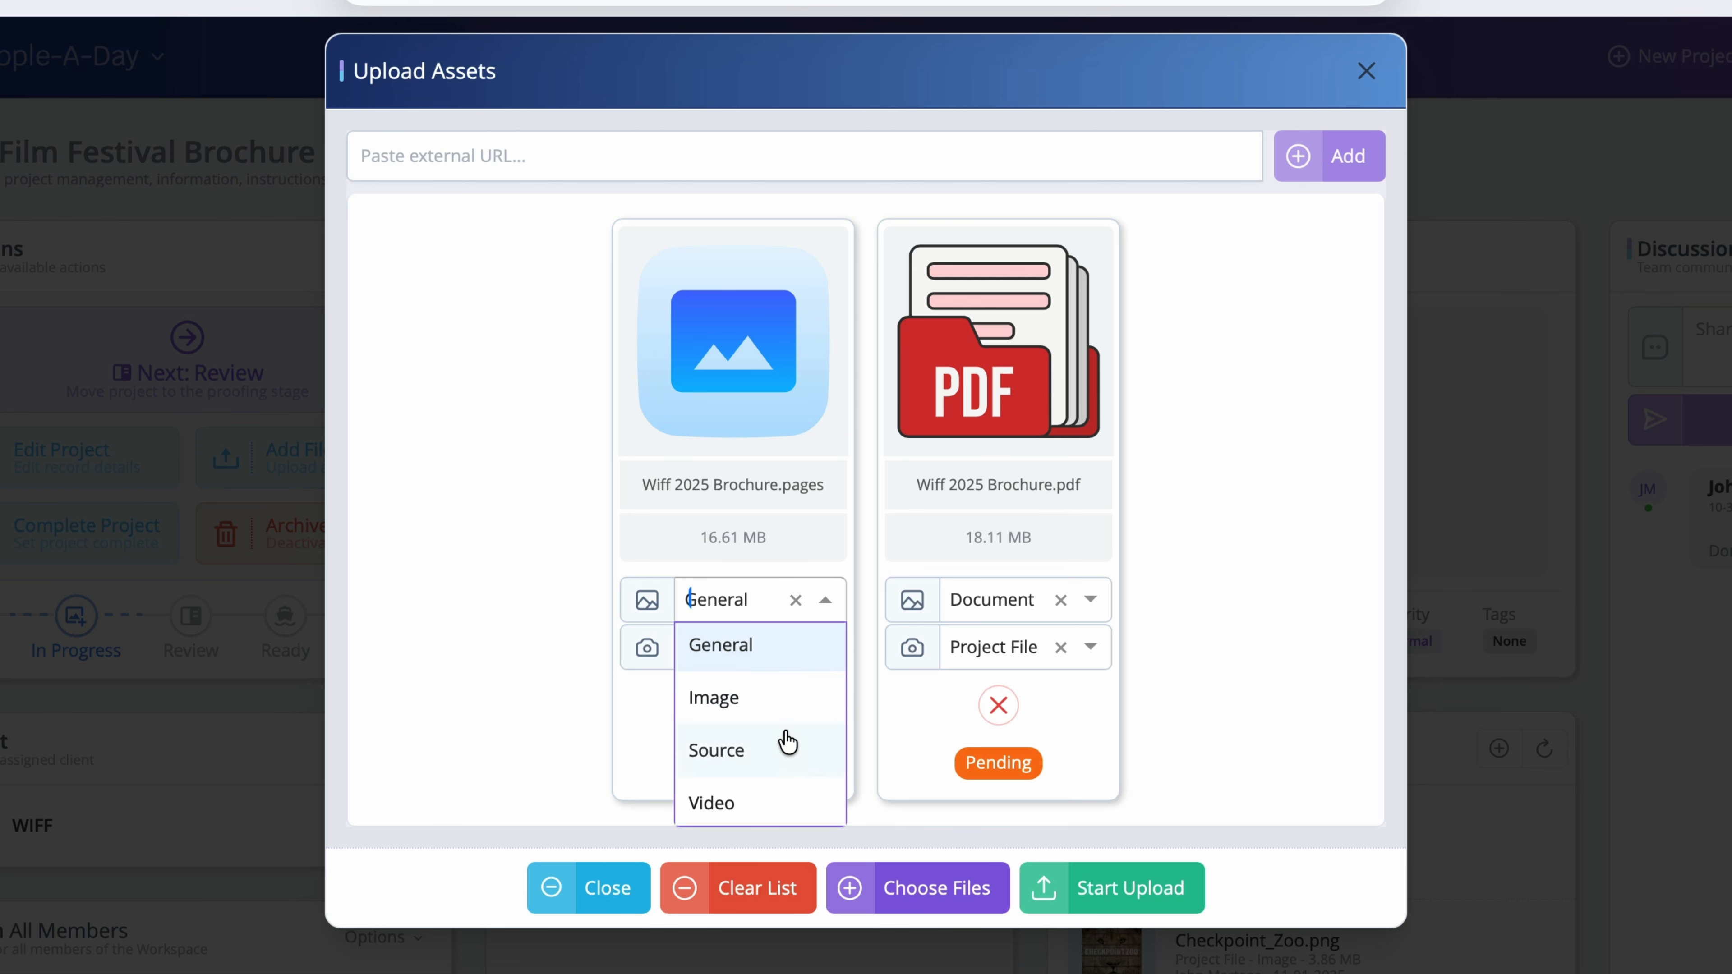
left_click(772, 763)
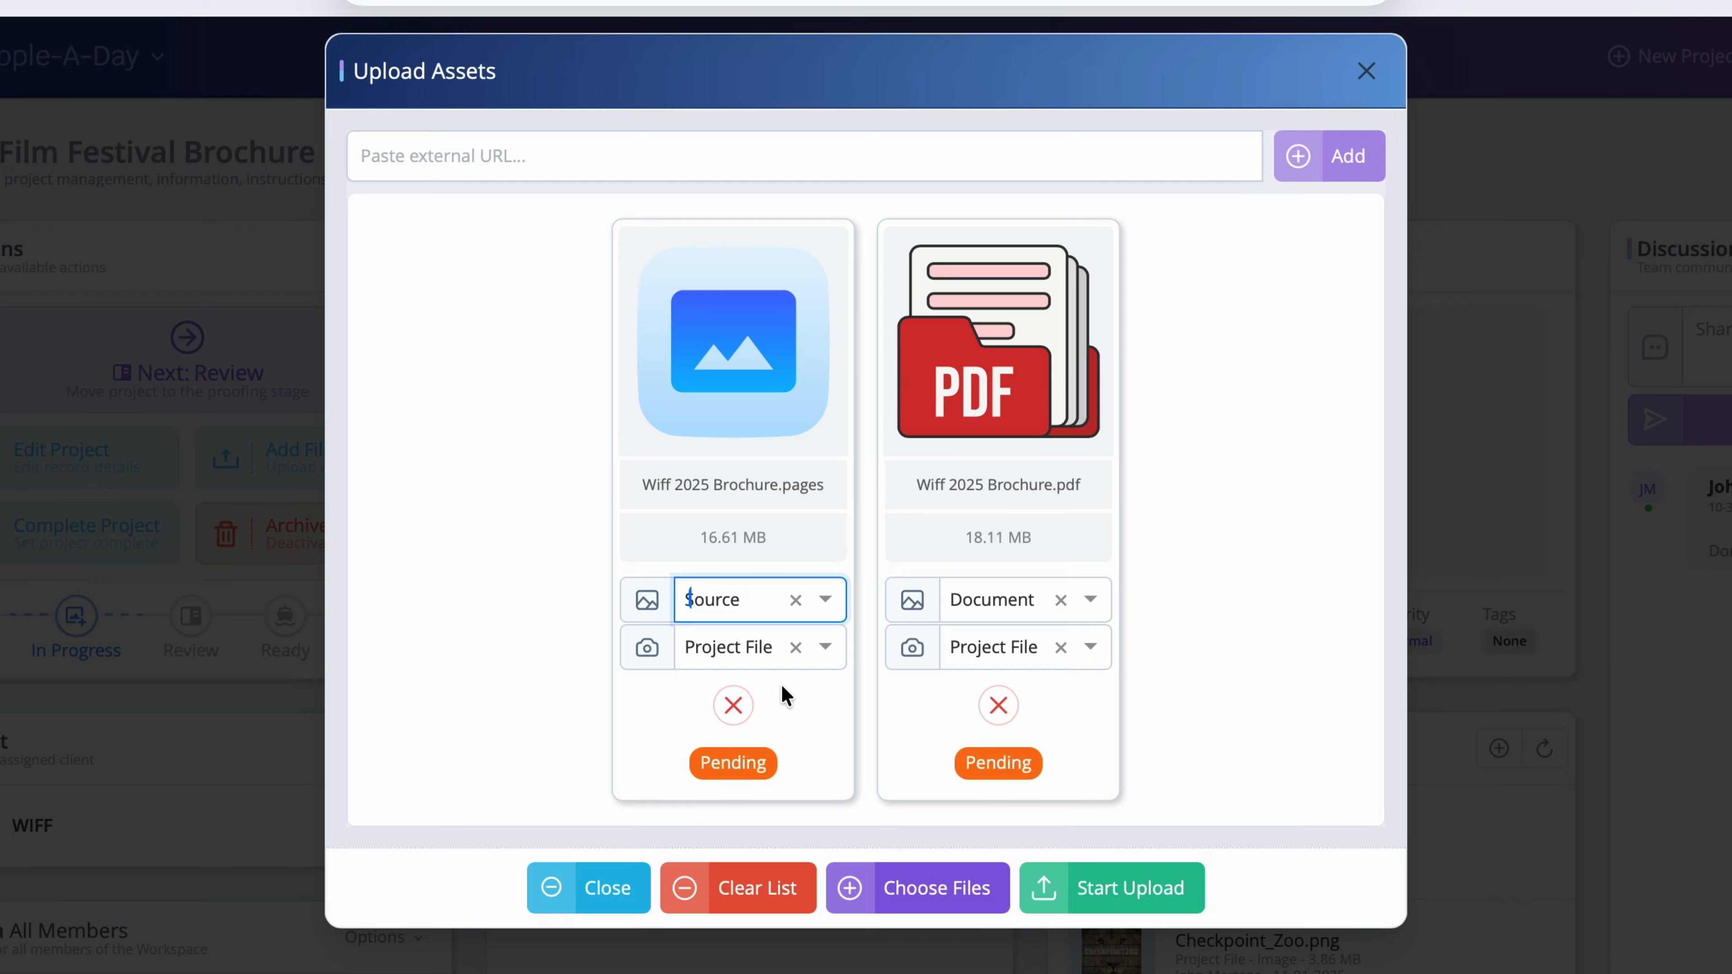
left_click(1091, 600)
scroll(1053, 694, "down", 2)
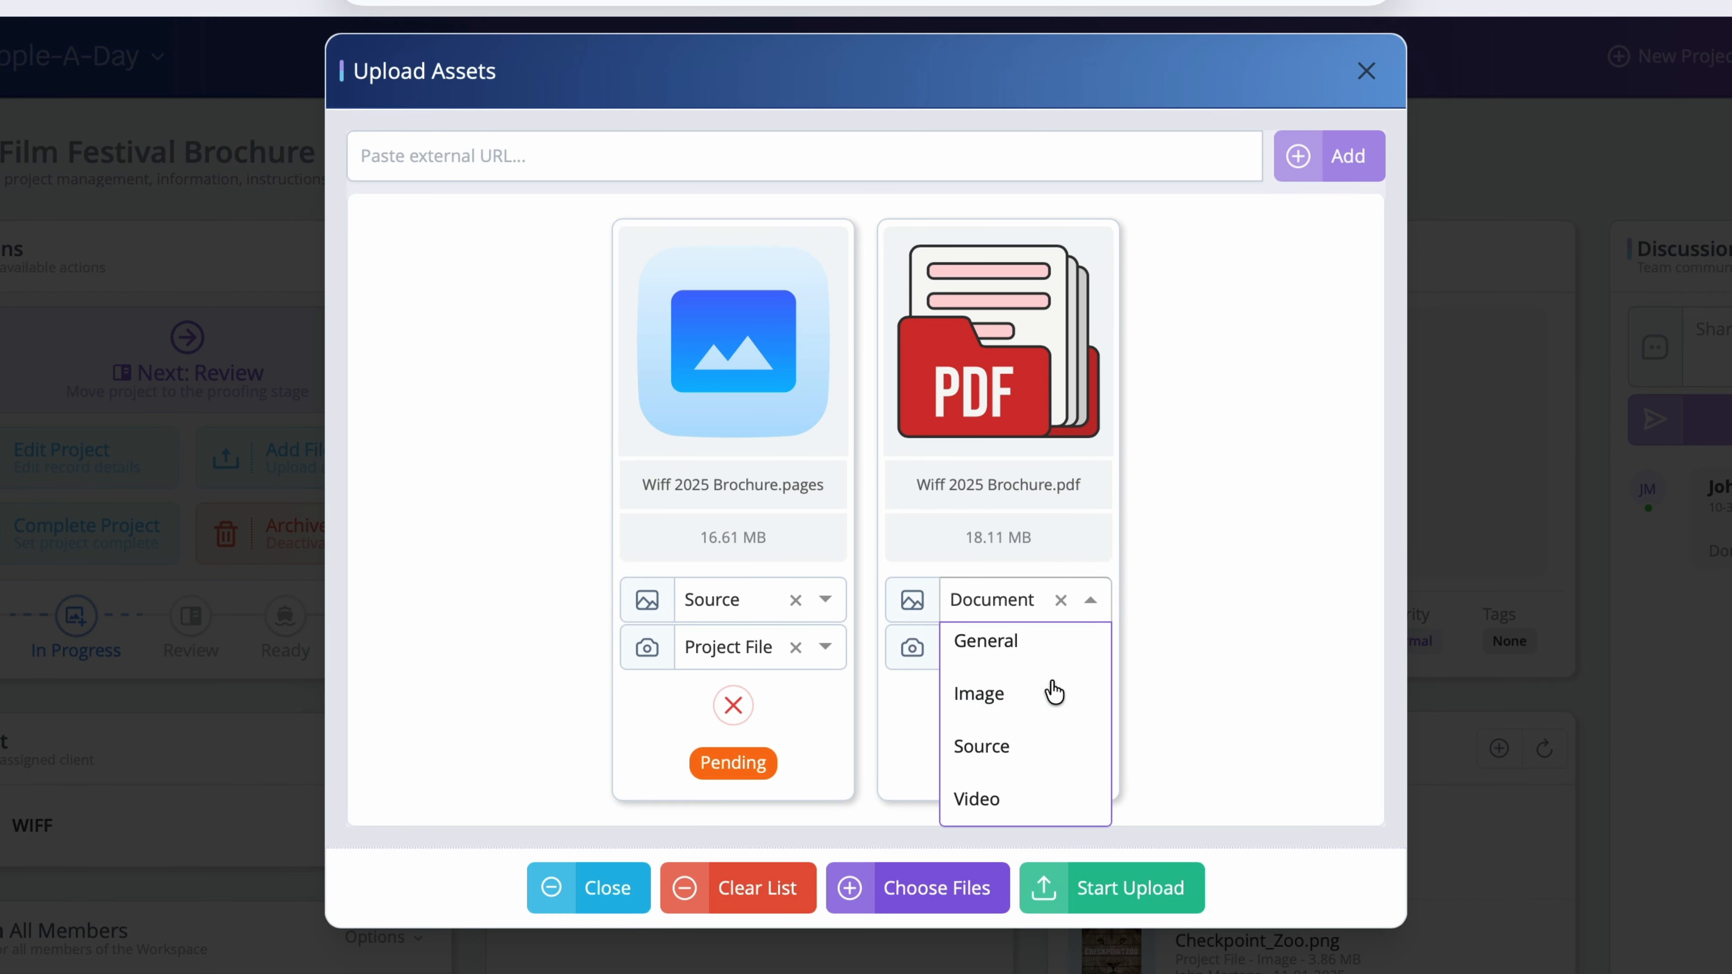
scroll(1054, 695, "up", 2)
left_click(1057, 724)
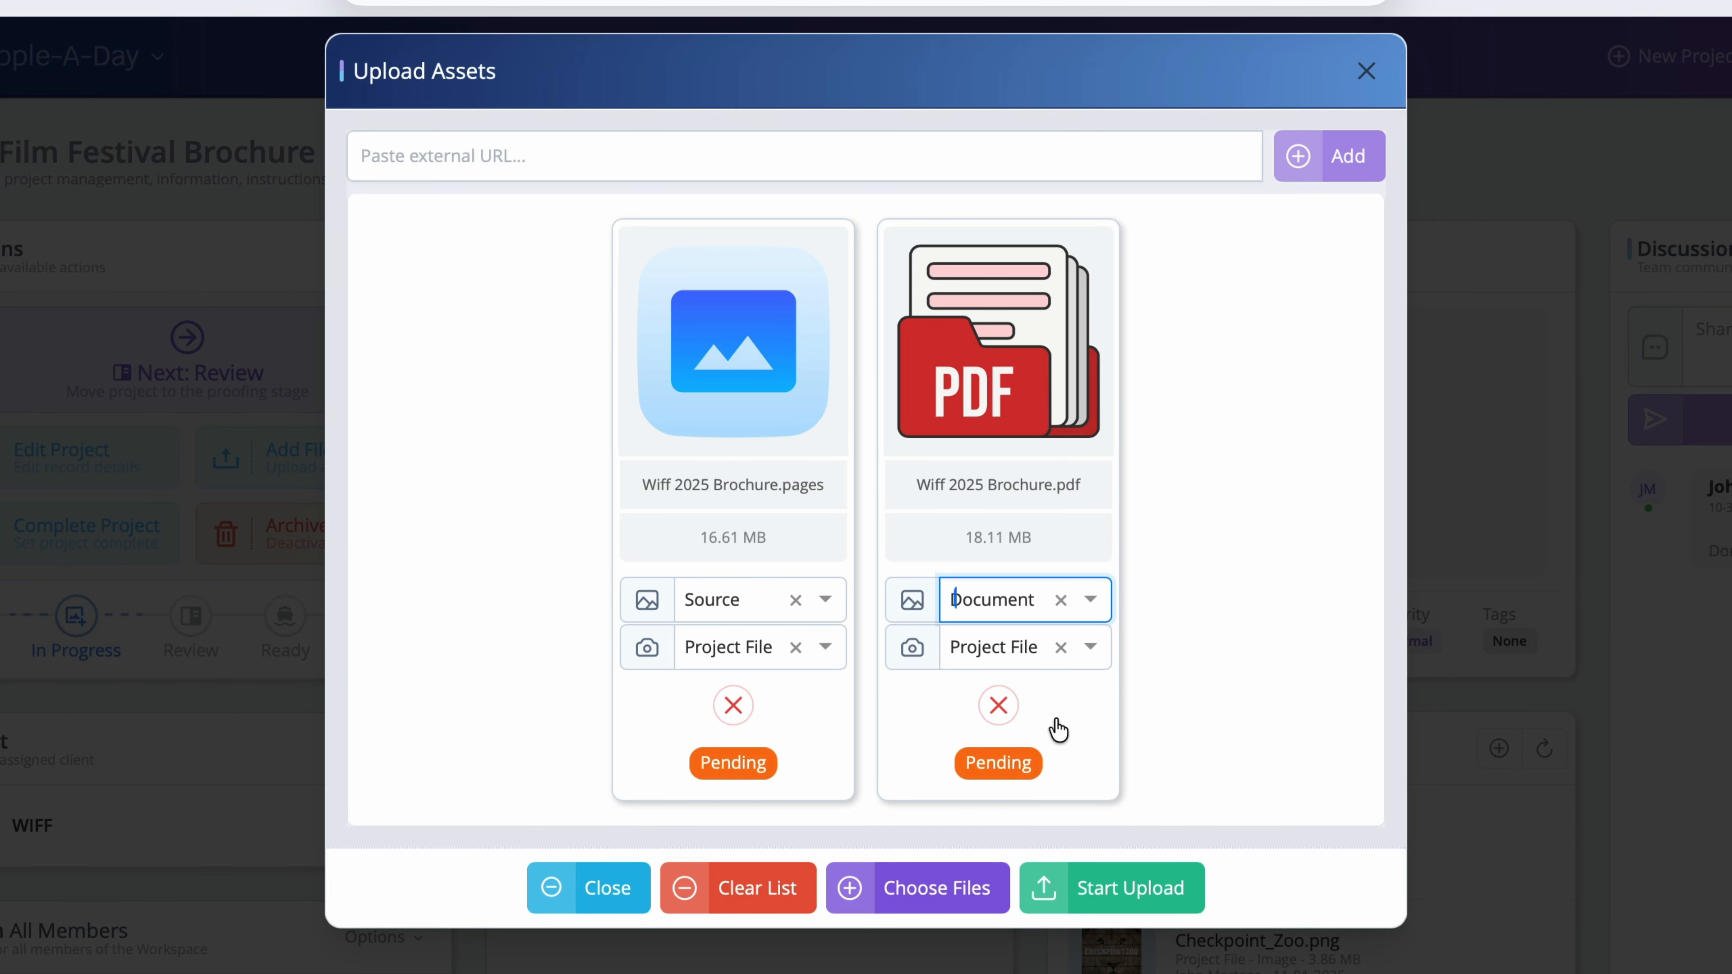
left_click(1089, 654)
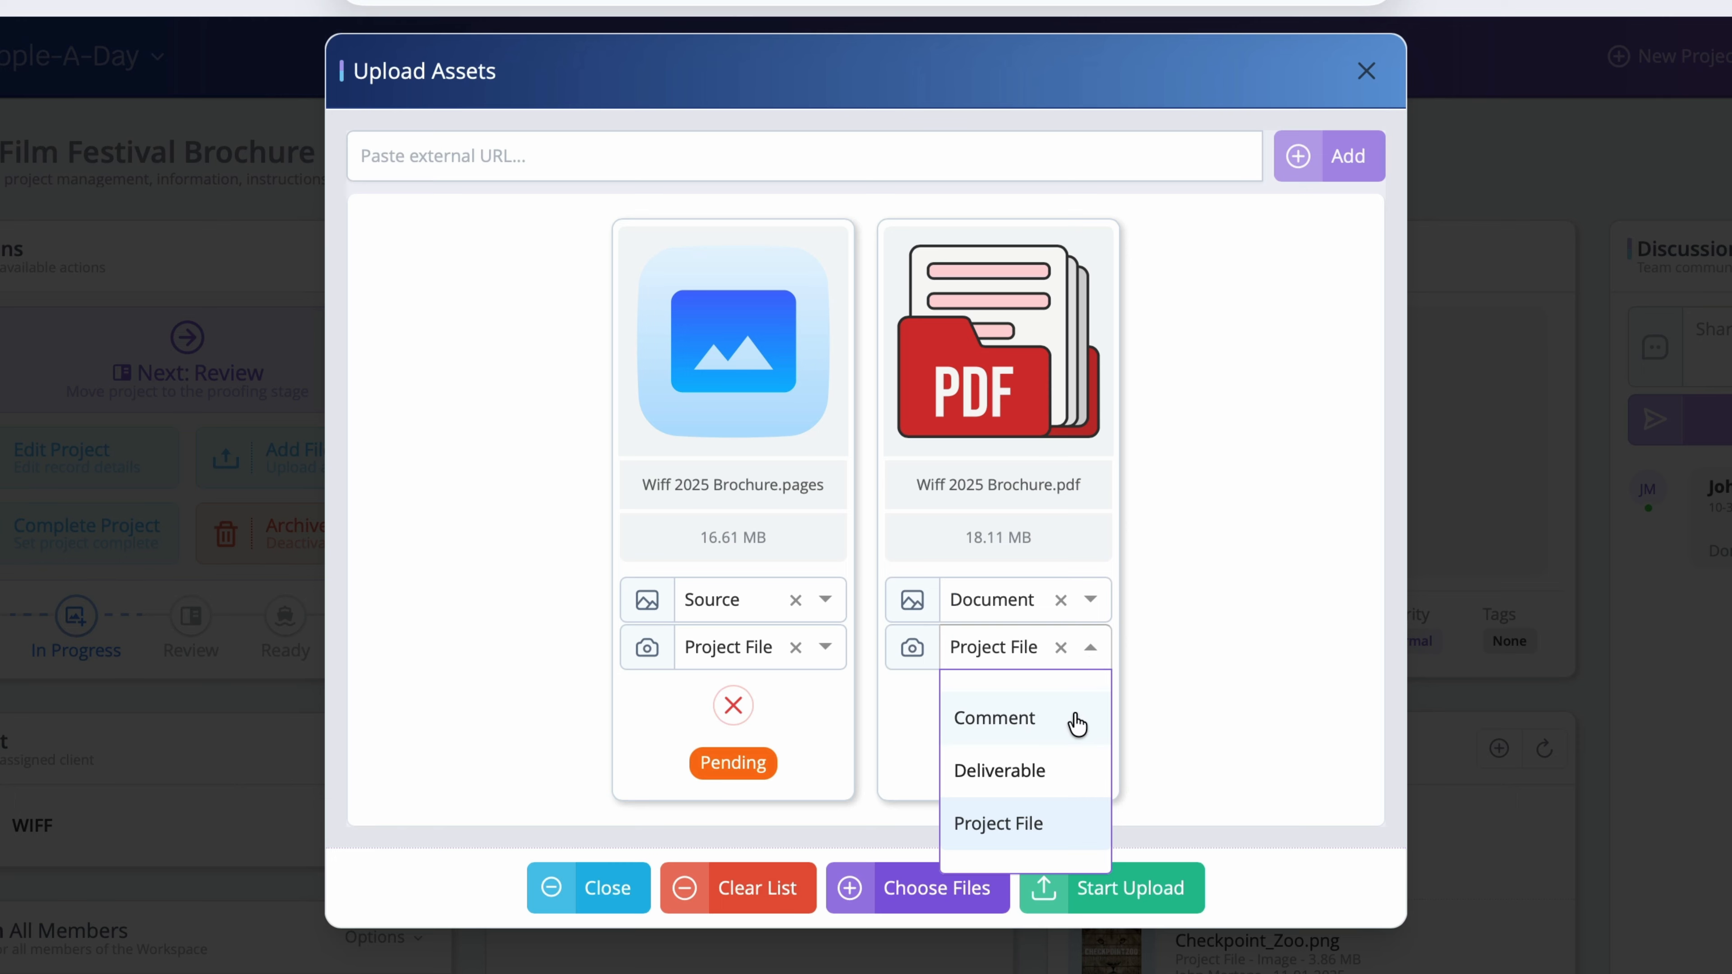
left_click(1081, 778)
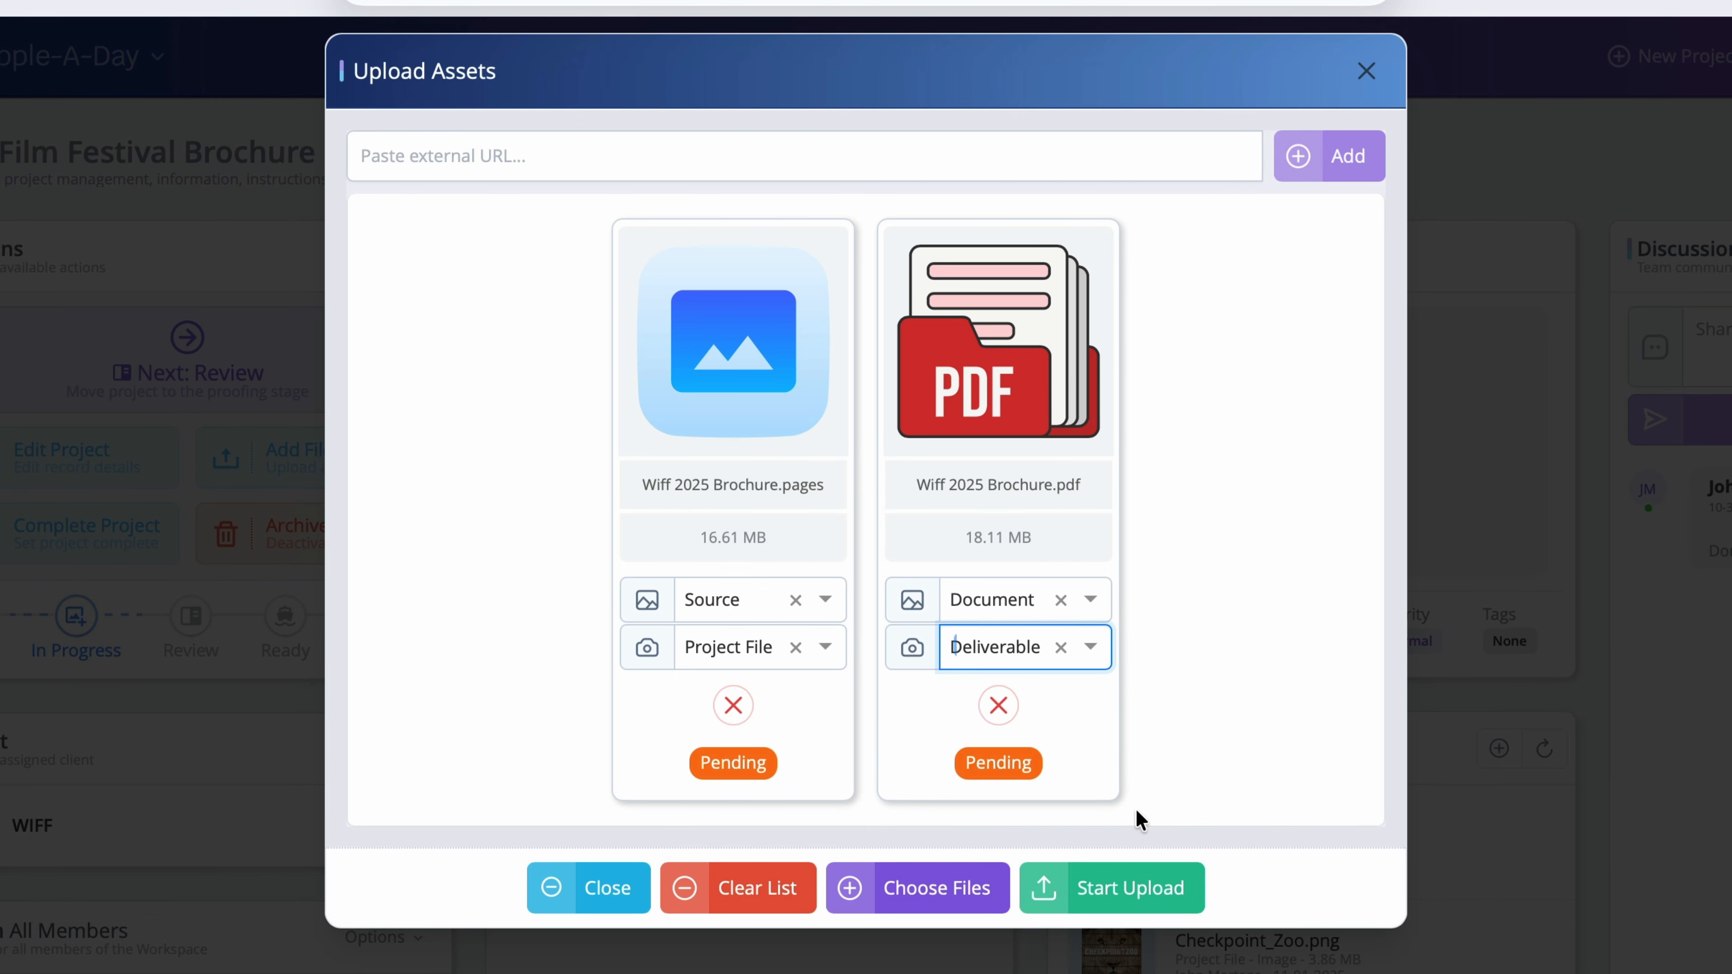
left_click(1196, 891)
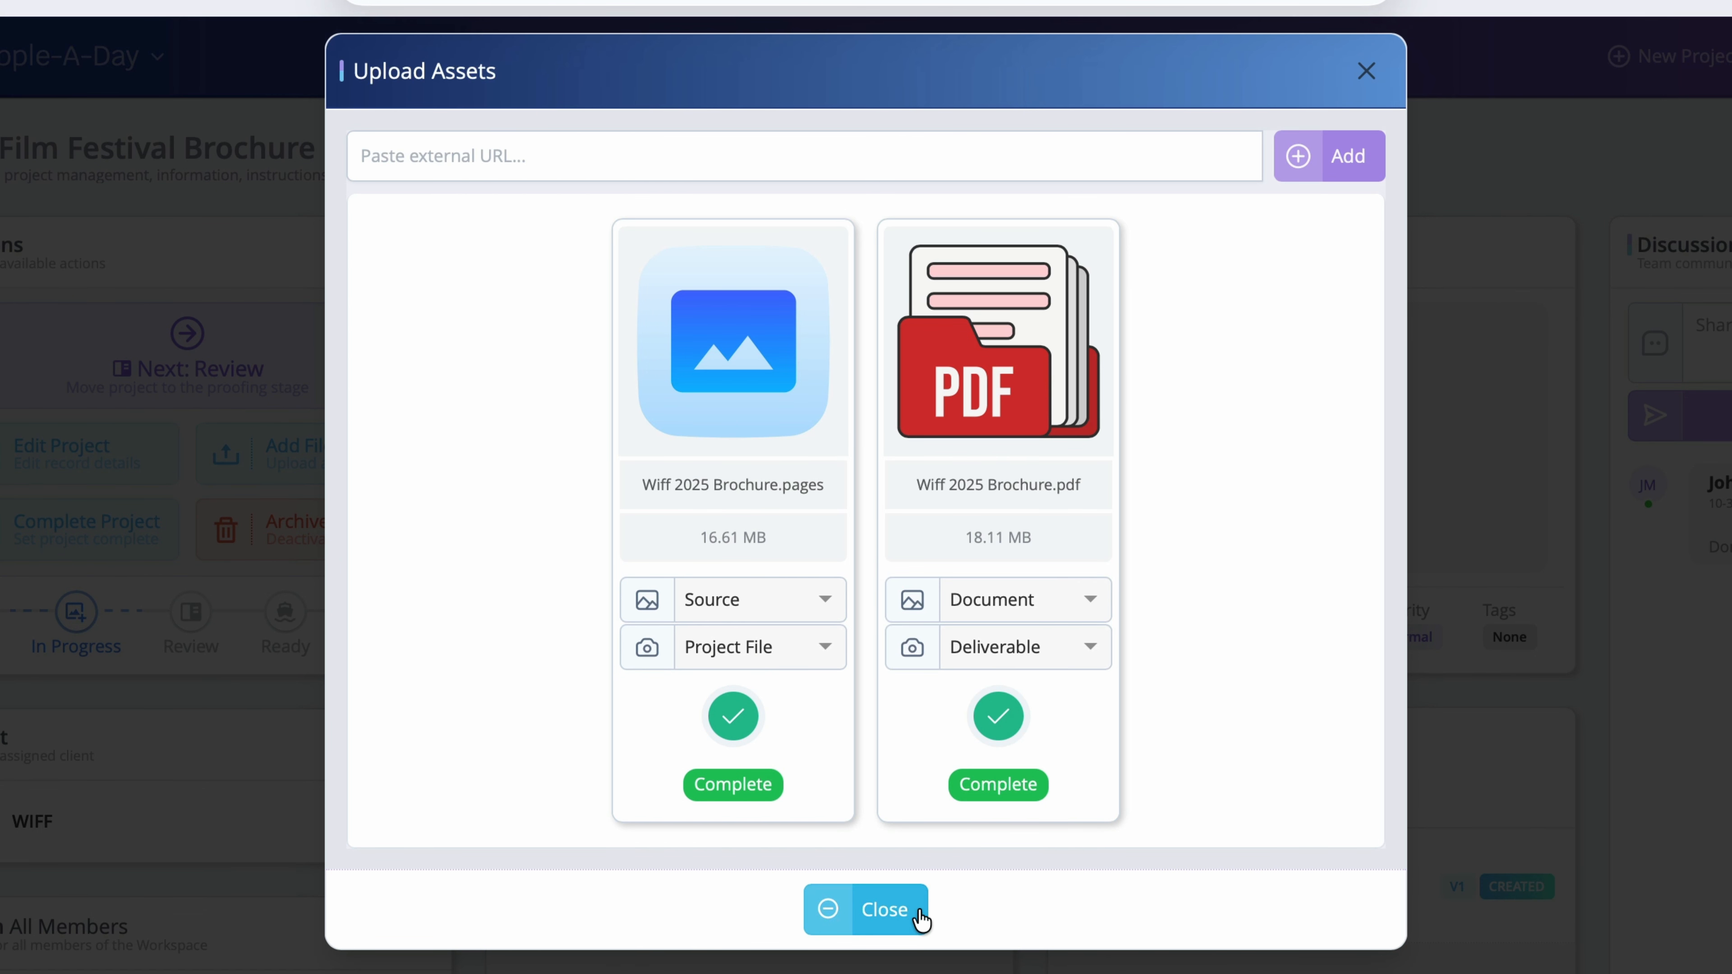
left_click(919, 915)
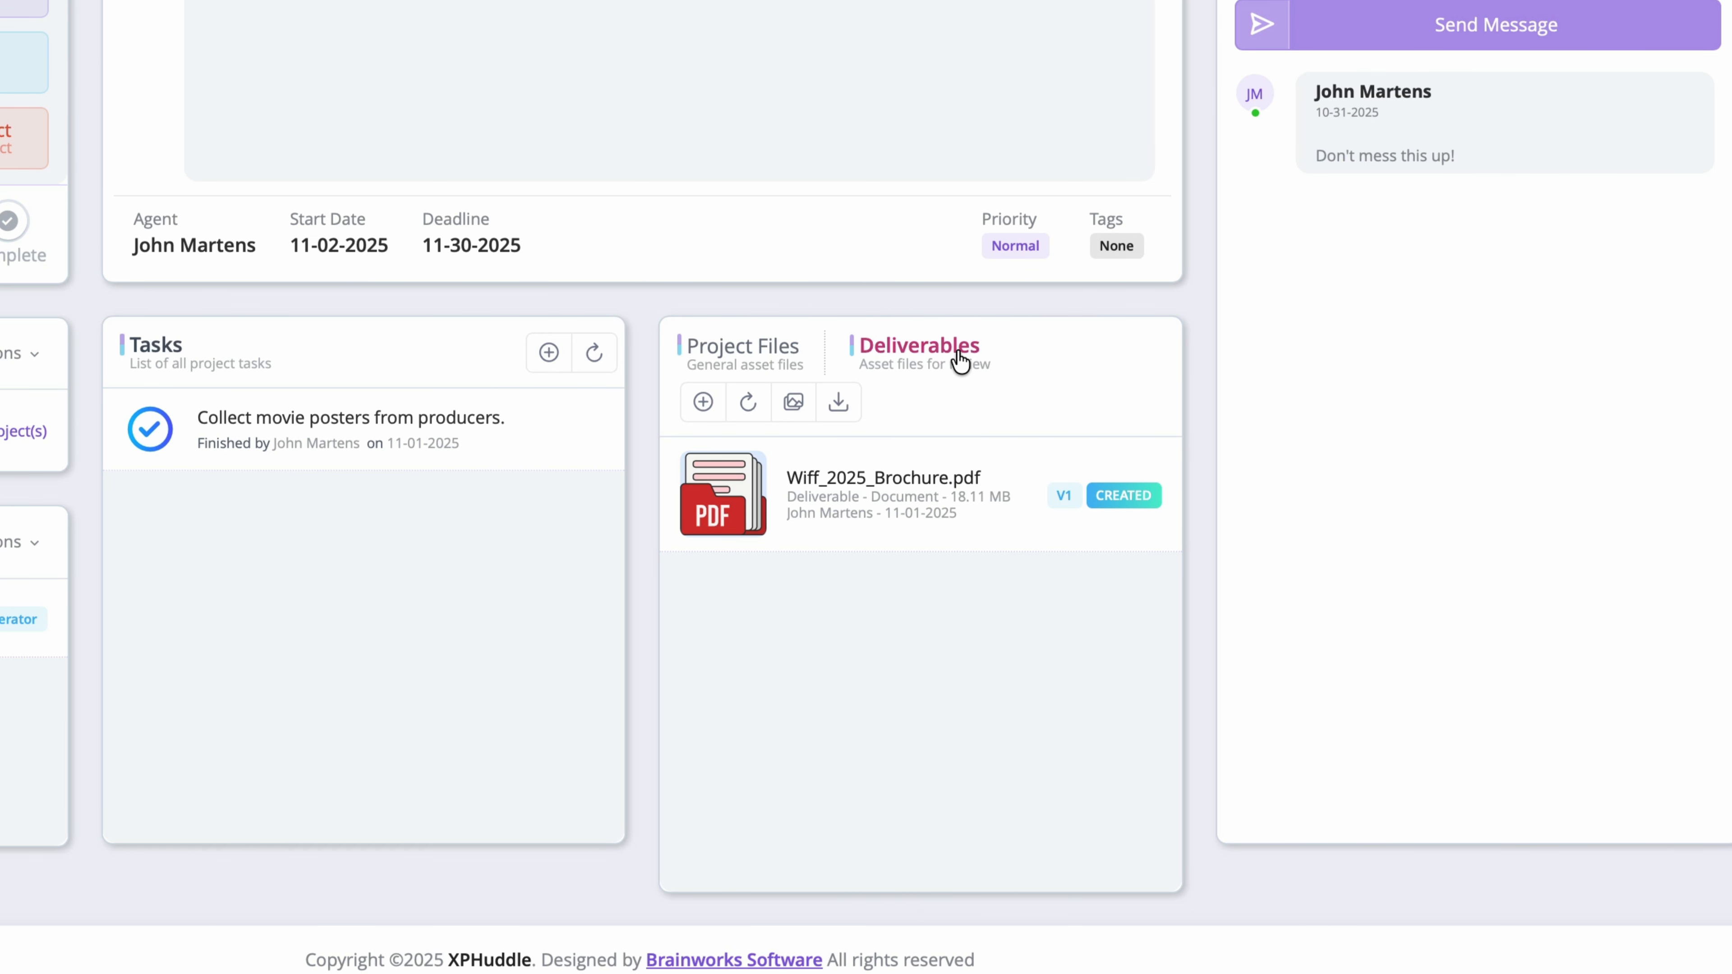
Step: Confirm the .pages file is under Project Files and the PDF deliverable shows version V1
left_click(754, 365)
scroll(784, 682, "down", 5)
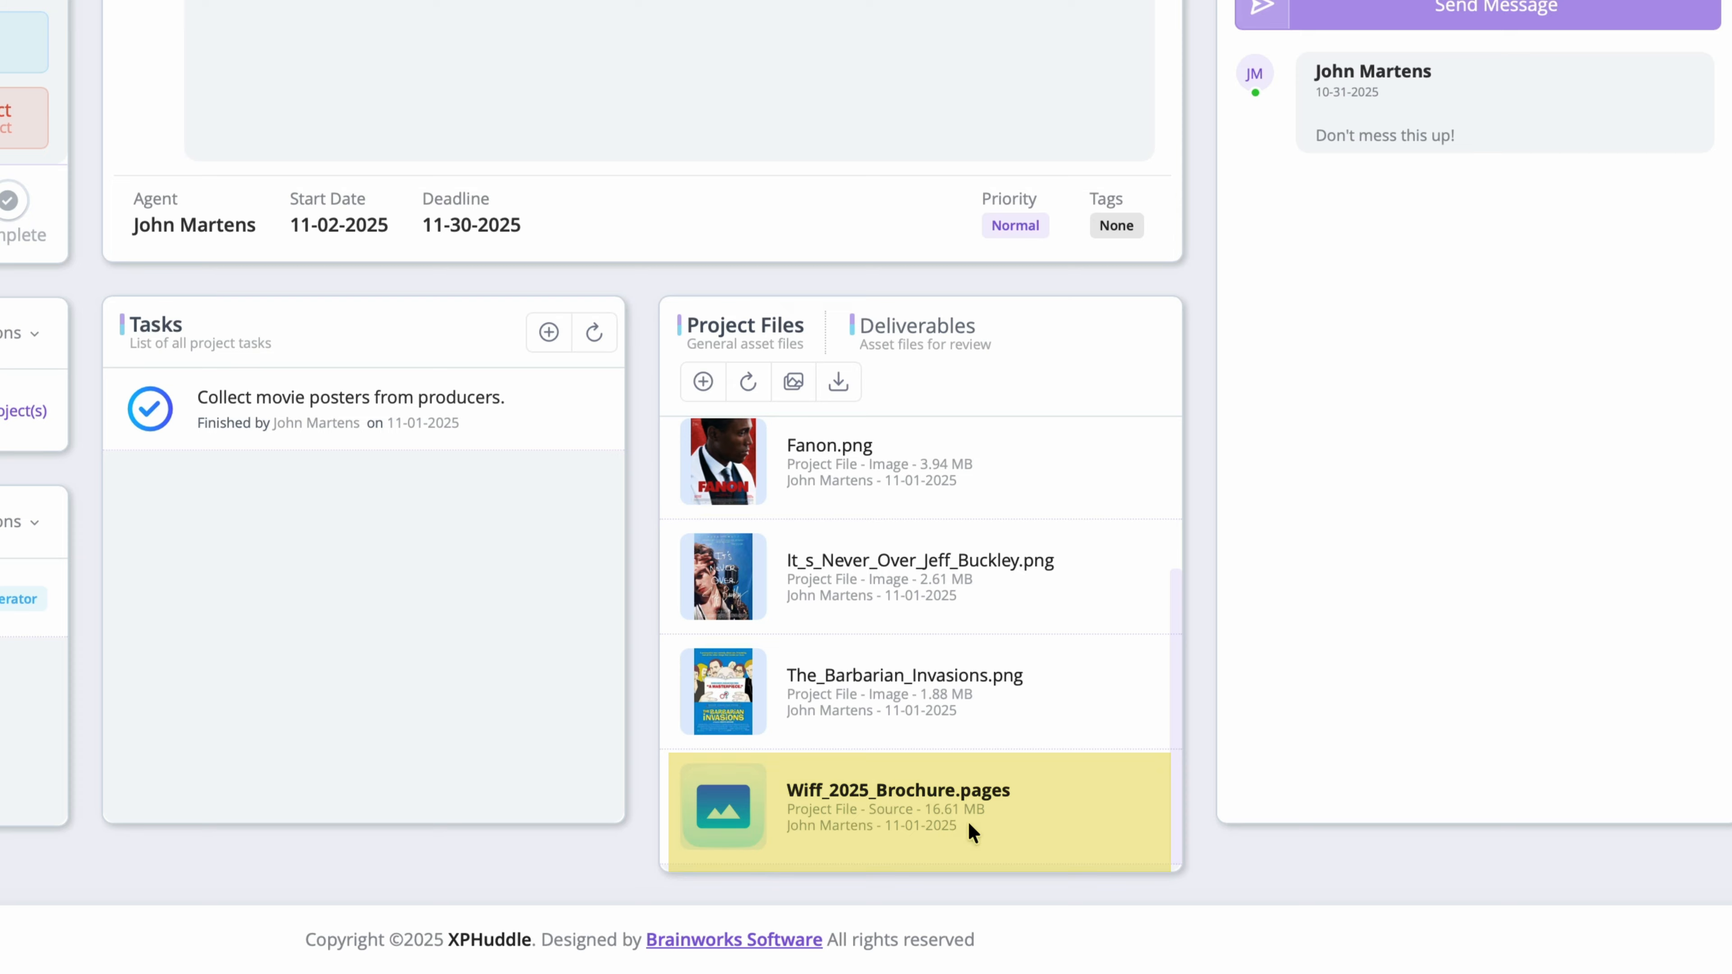
left_click(997, 350)
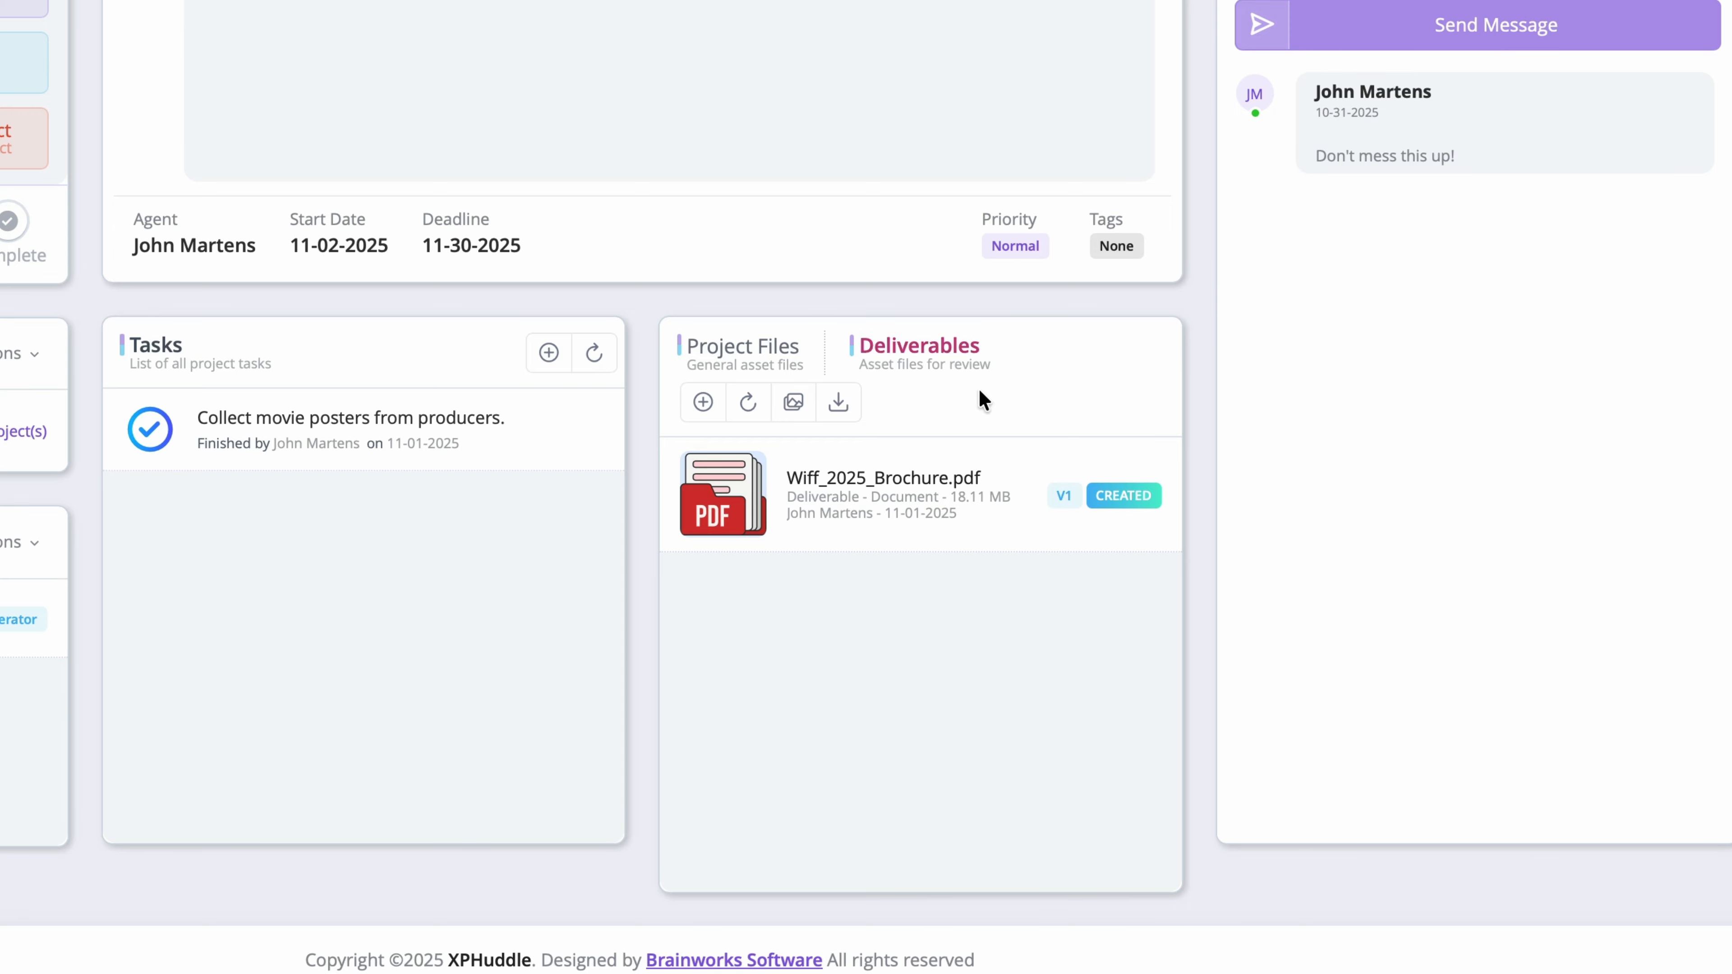
left_click(1058, 509)
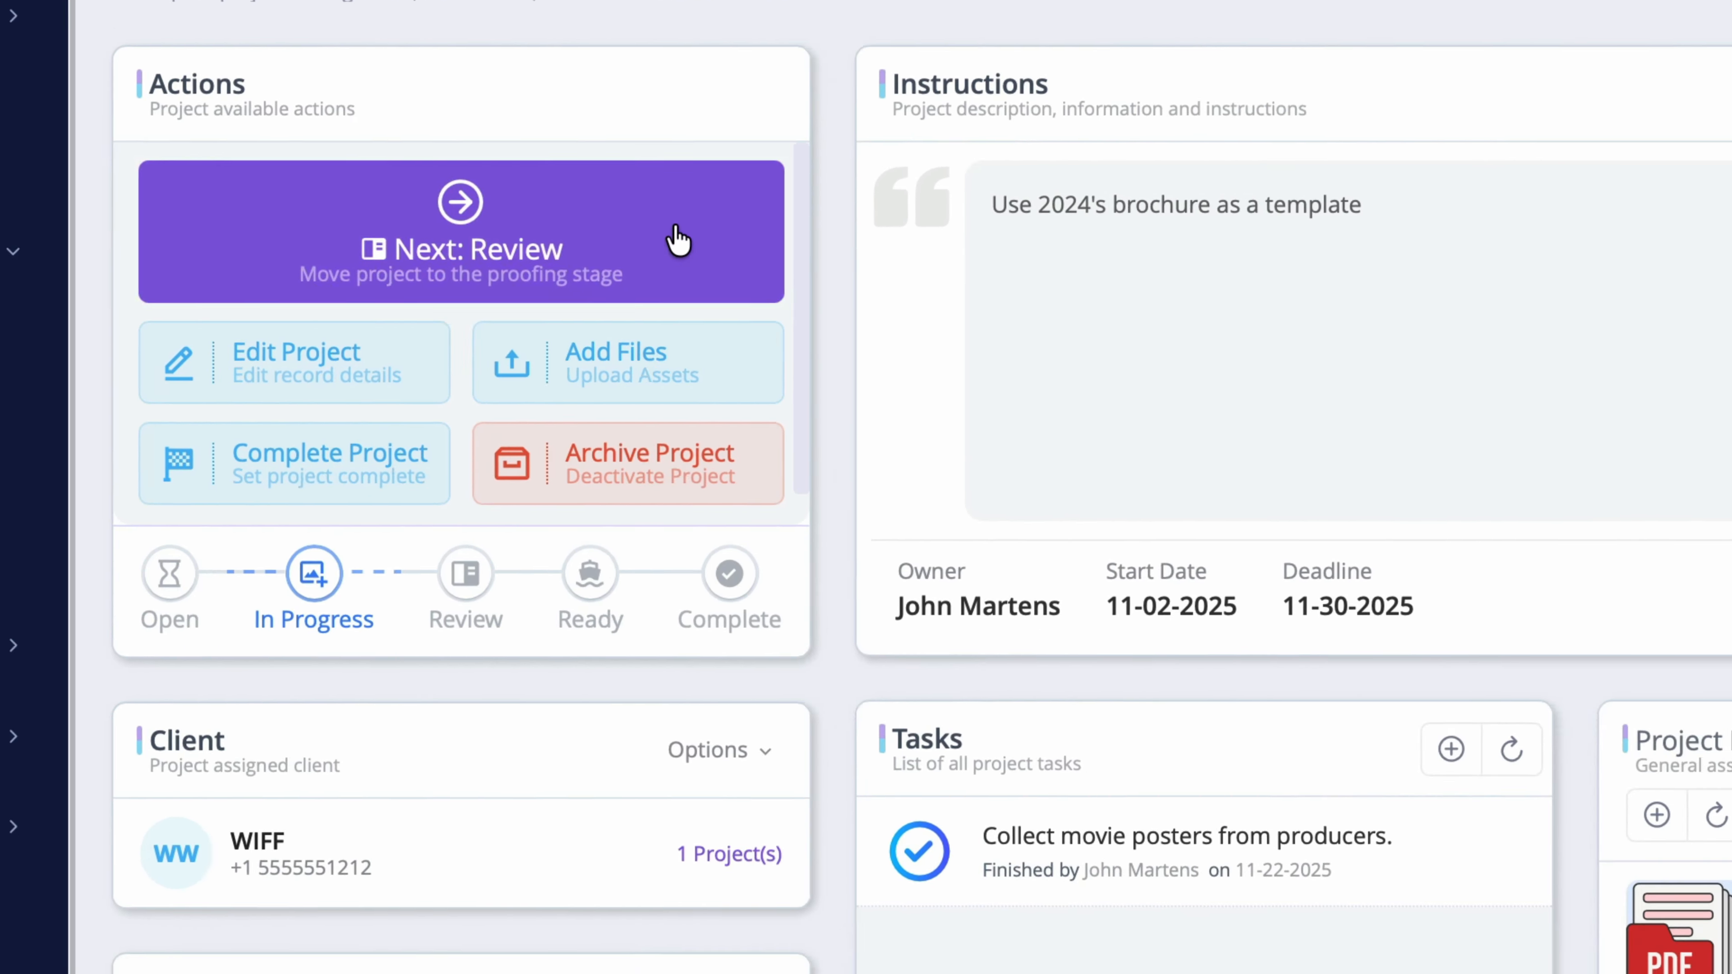
Step: Advance the project to Review, confirm, and open Wiff_2025_Brochure.pdf through Review Assets
left_click(679, 238)
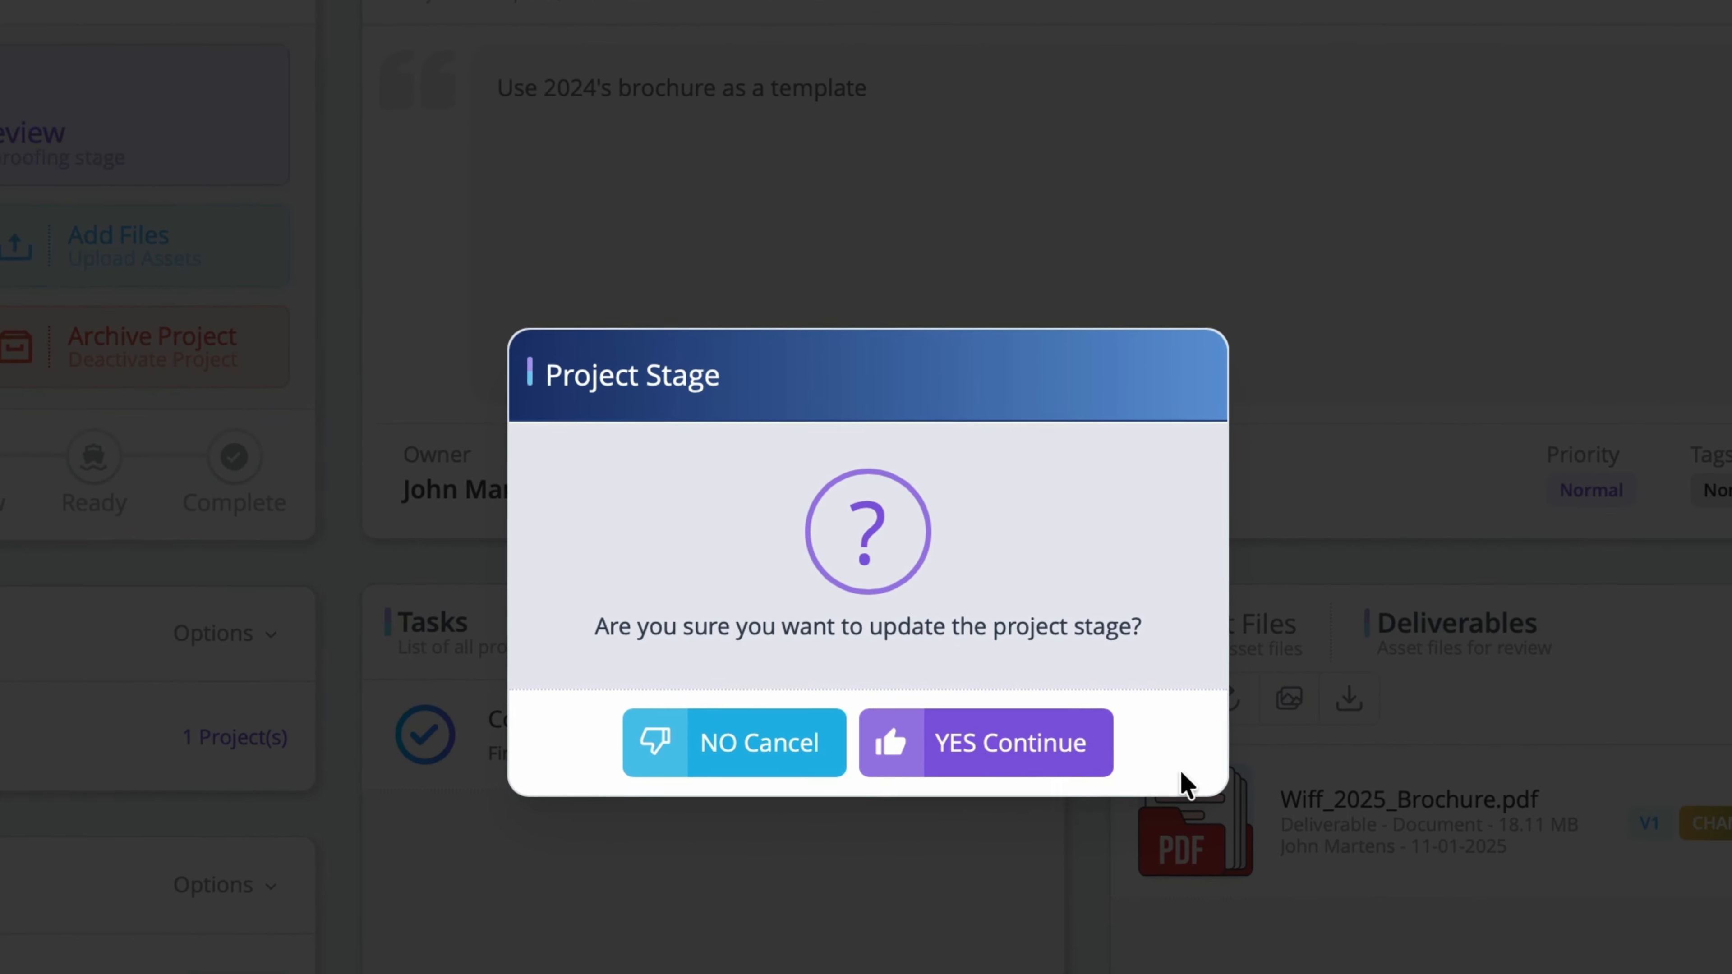
left_click(1060, 772)
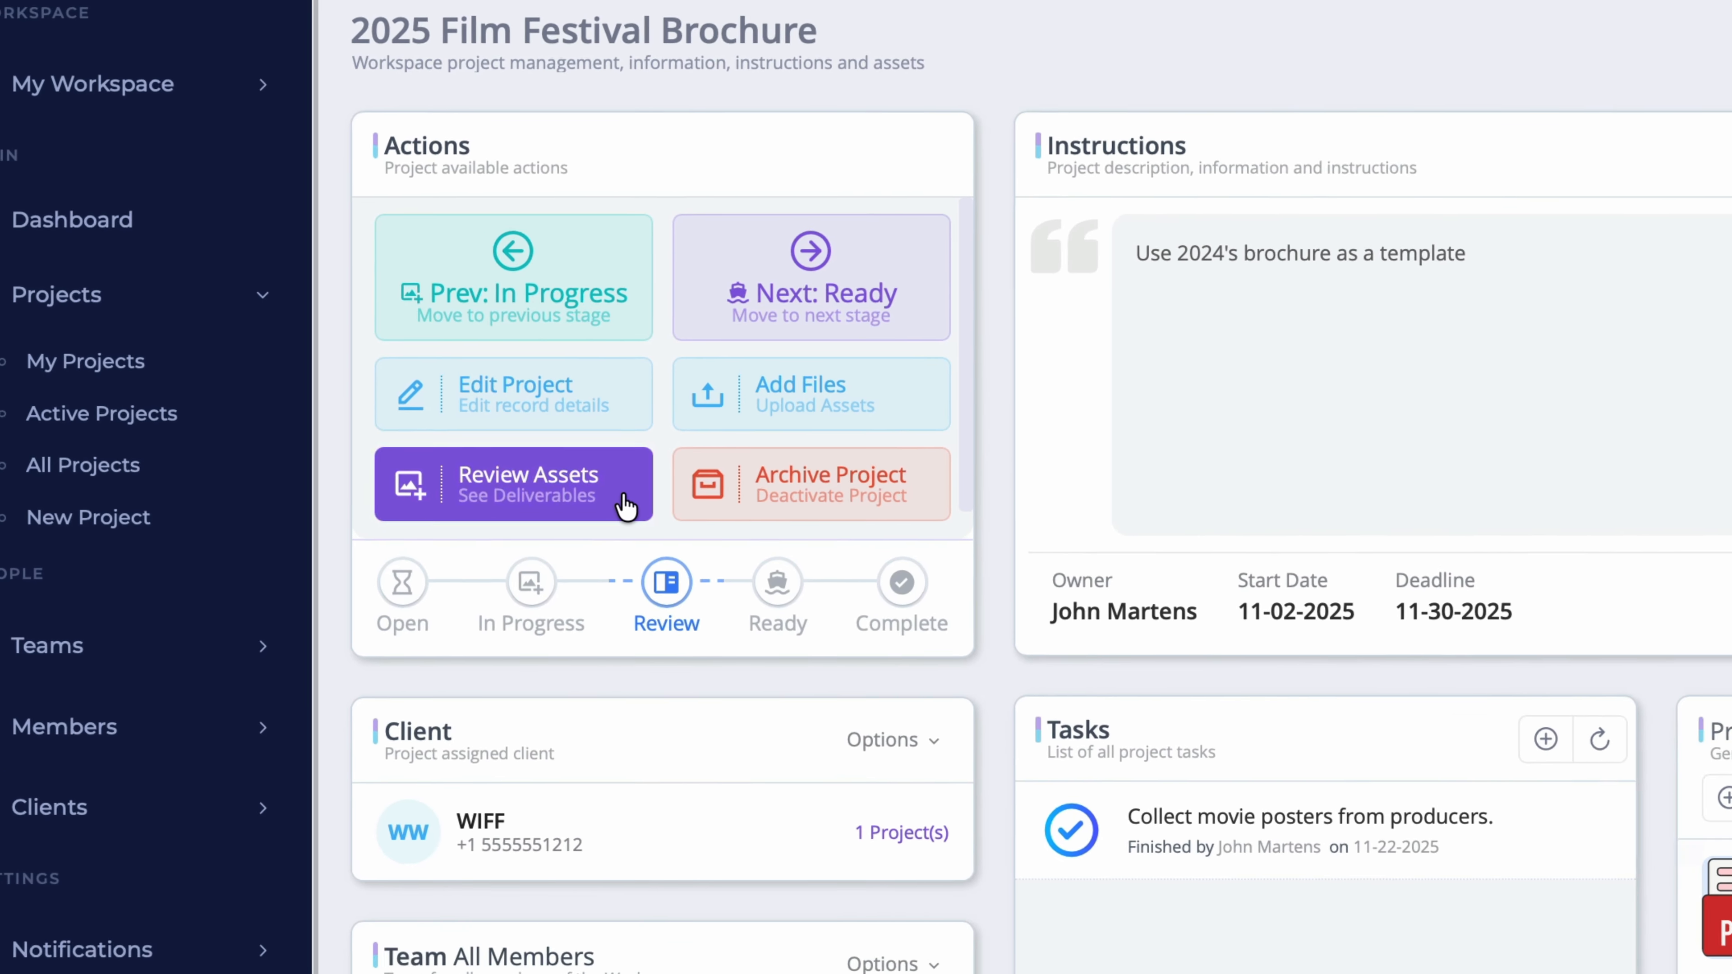
left_click(690, 526)
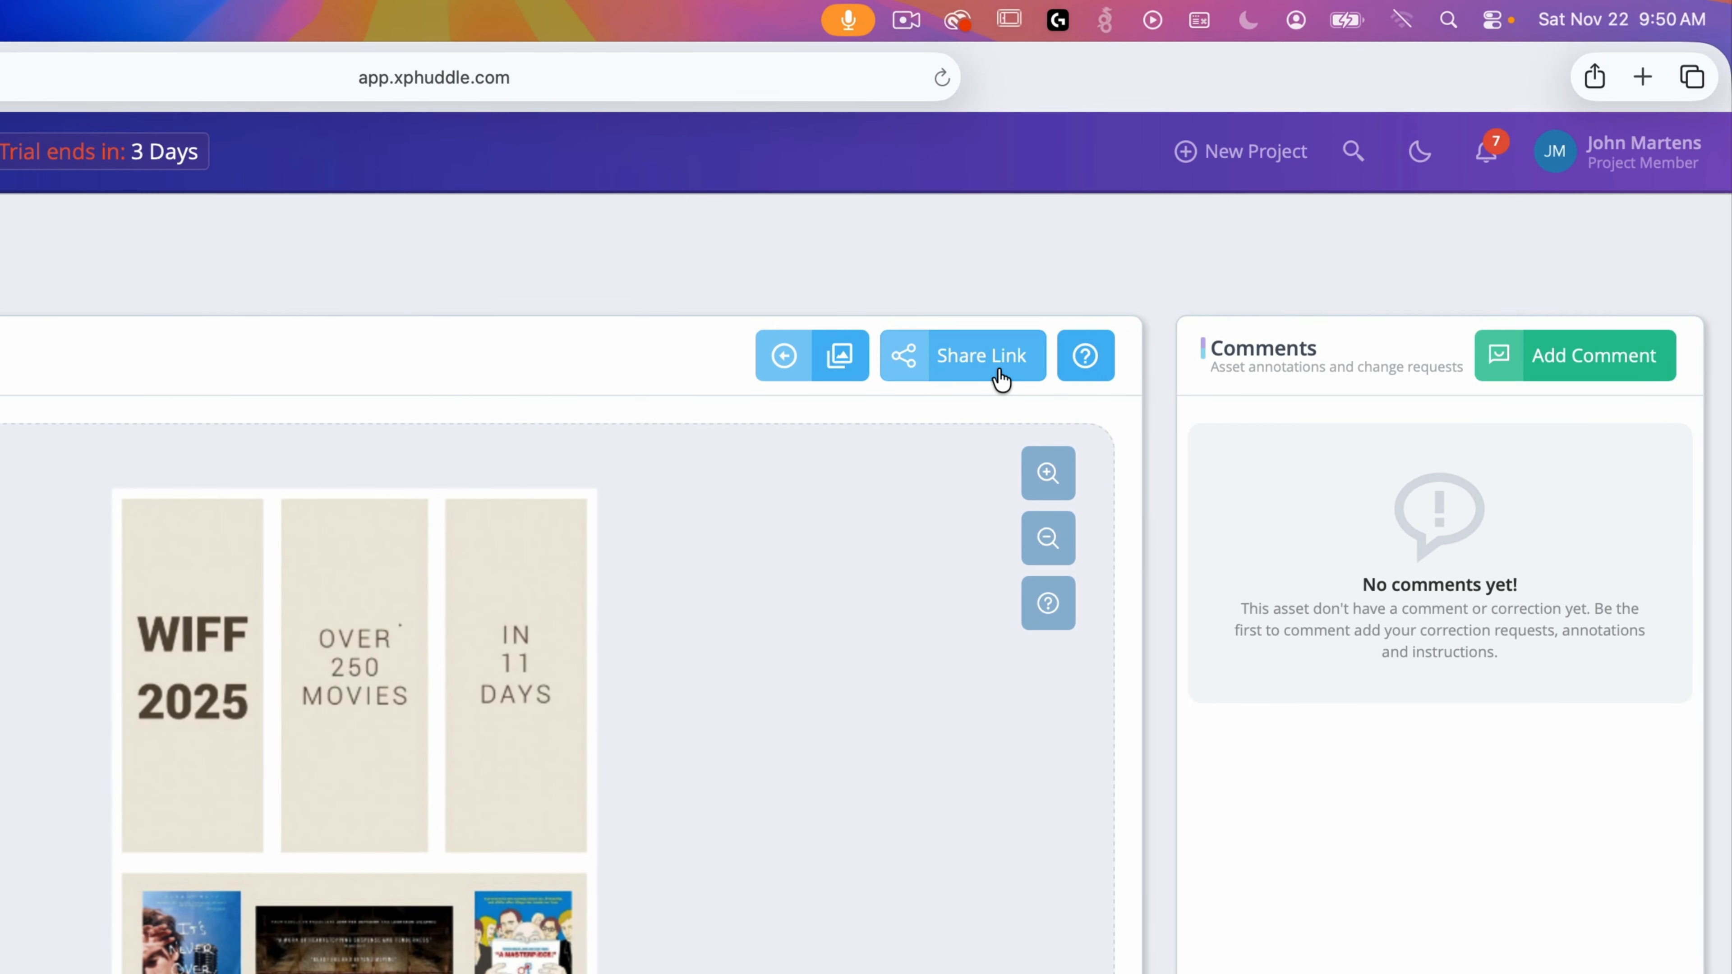
Step: Return to the Wiff_2025_Brochure.pdf review page and open the Create Review Invite dialog via Share Link
left_click(1001, 379)
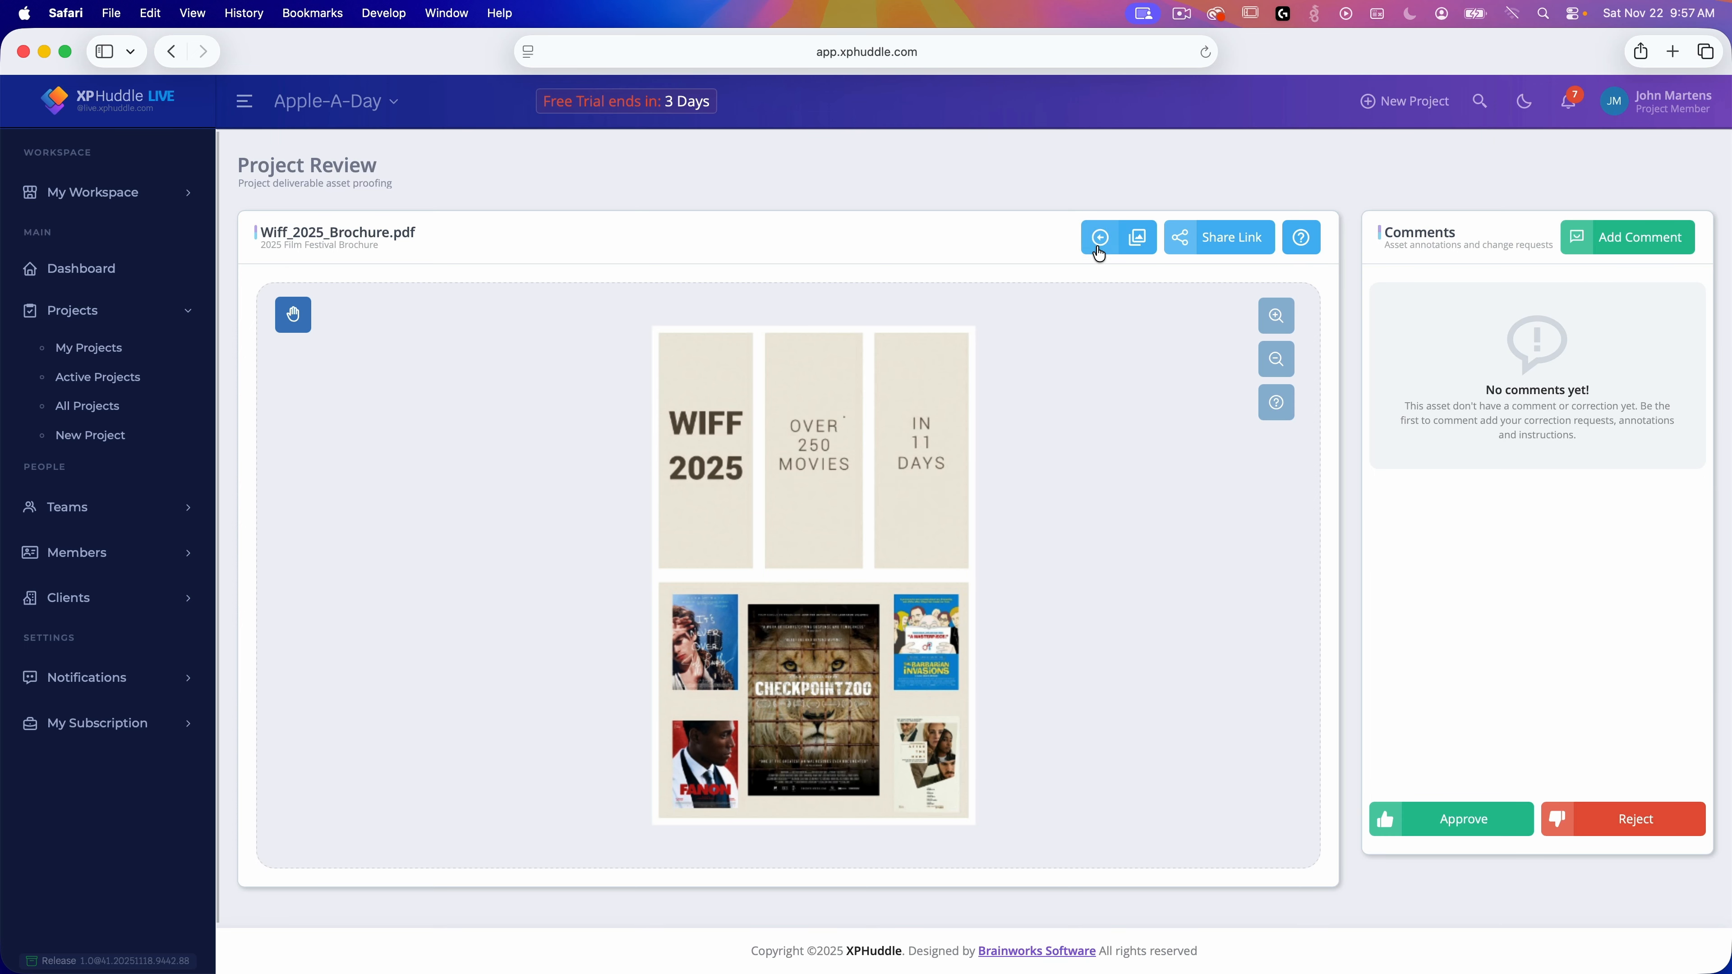
left_click(1098, 238)
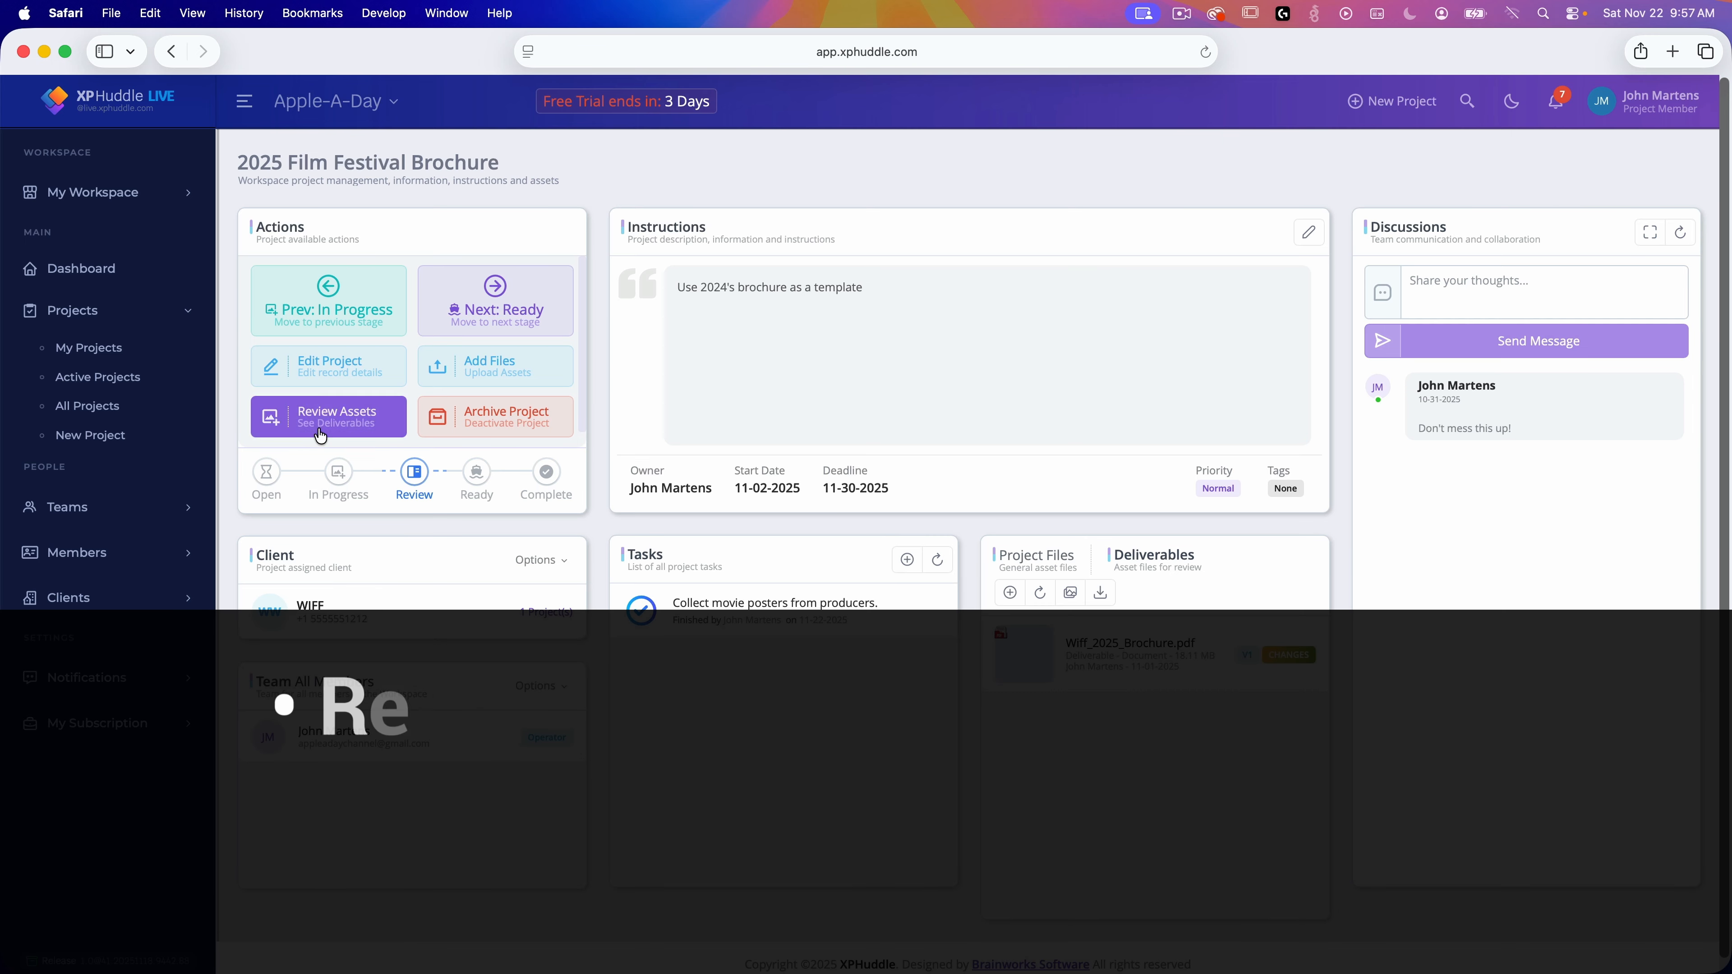
left_click(400, 430)
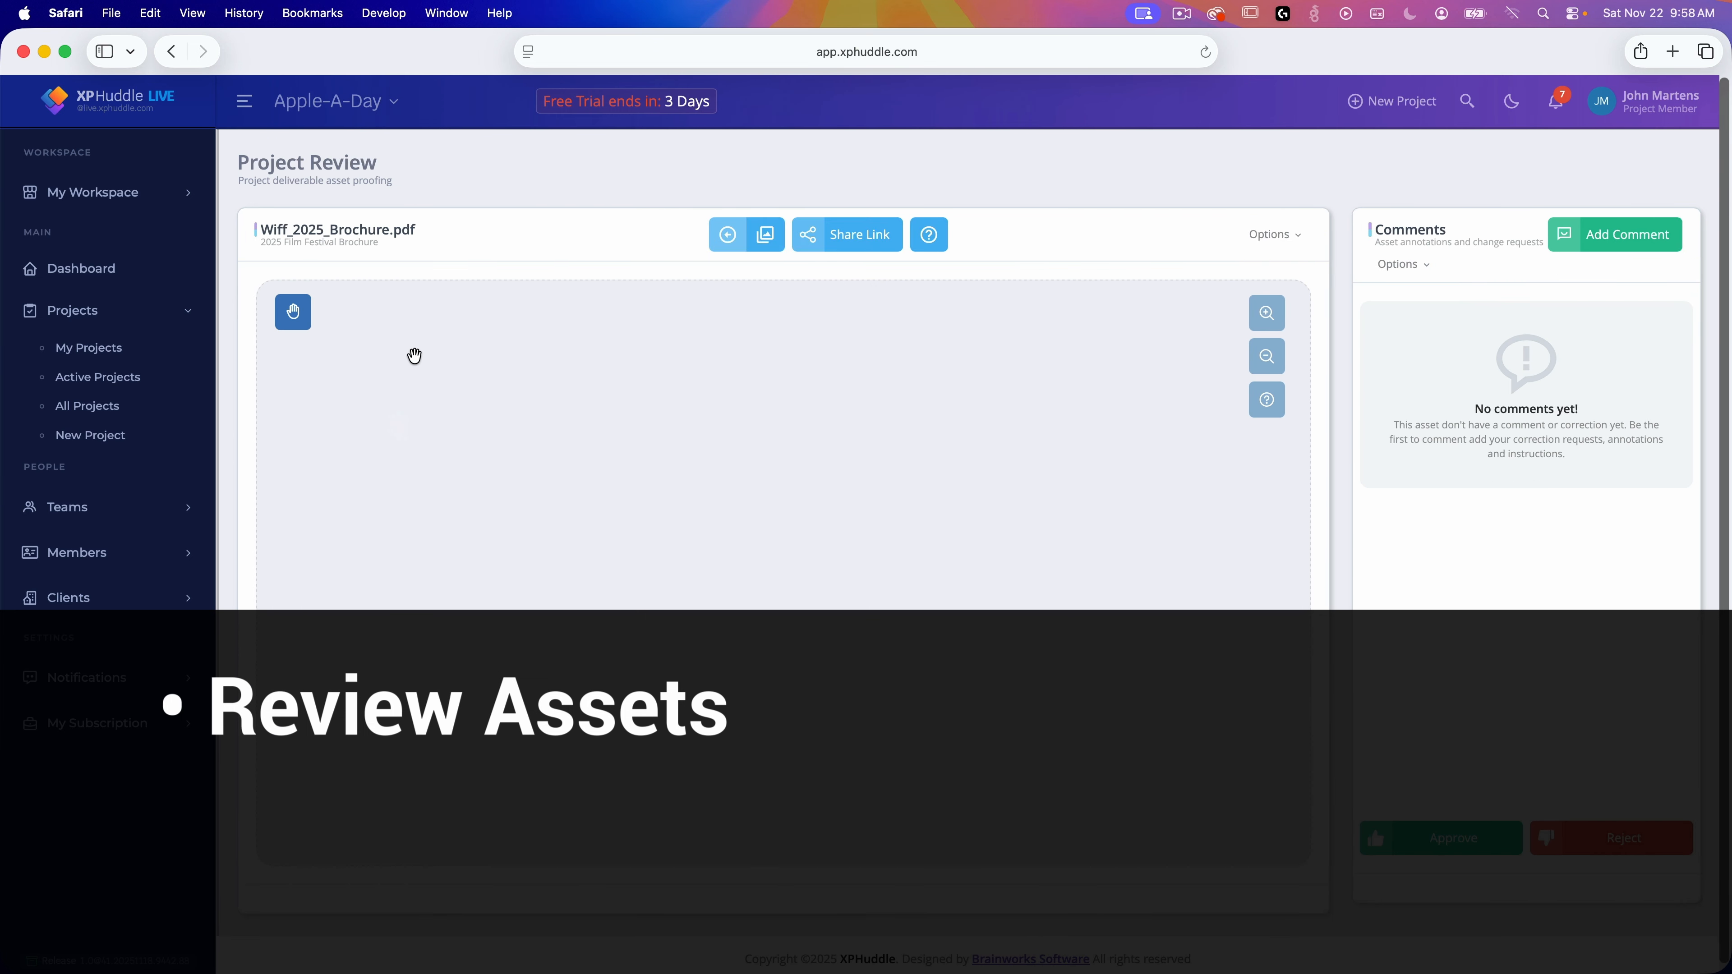
left_click_drag(390, 170, 239, 164)
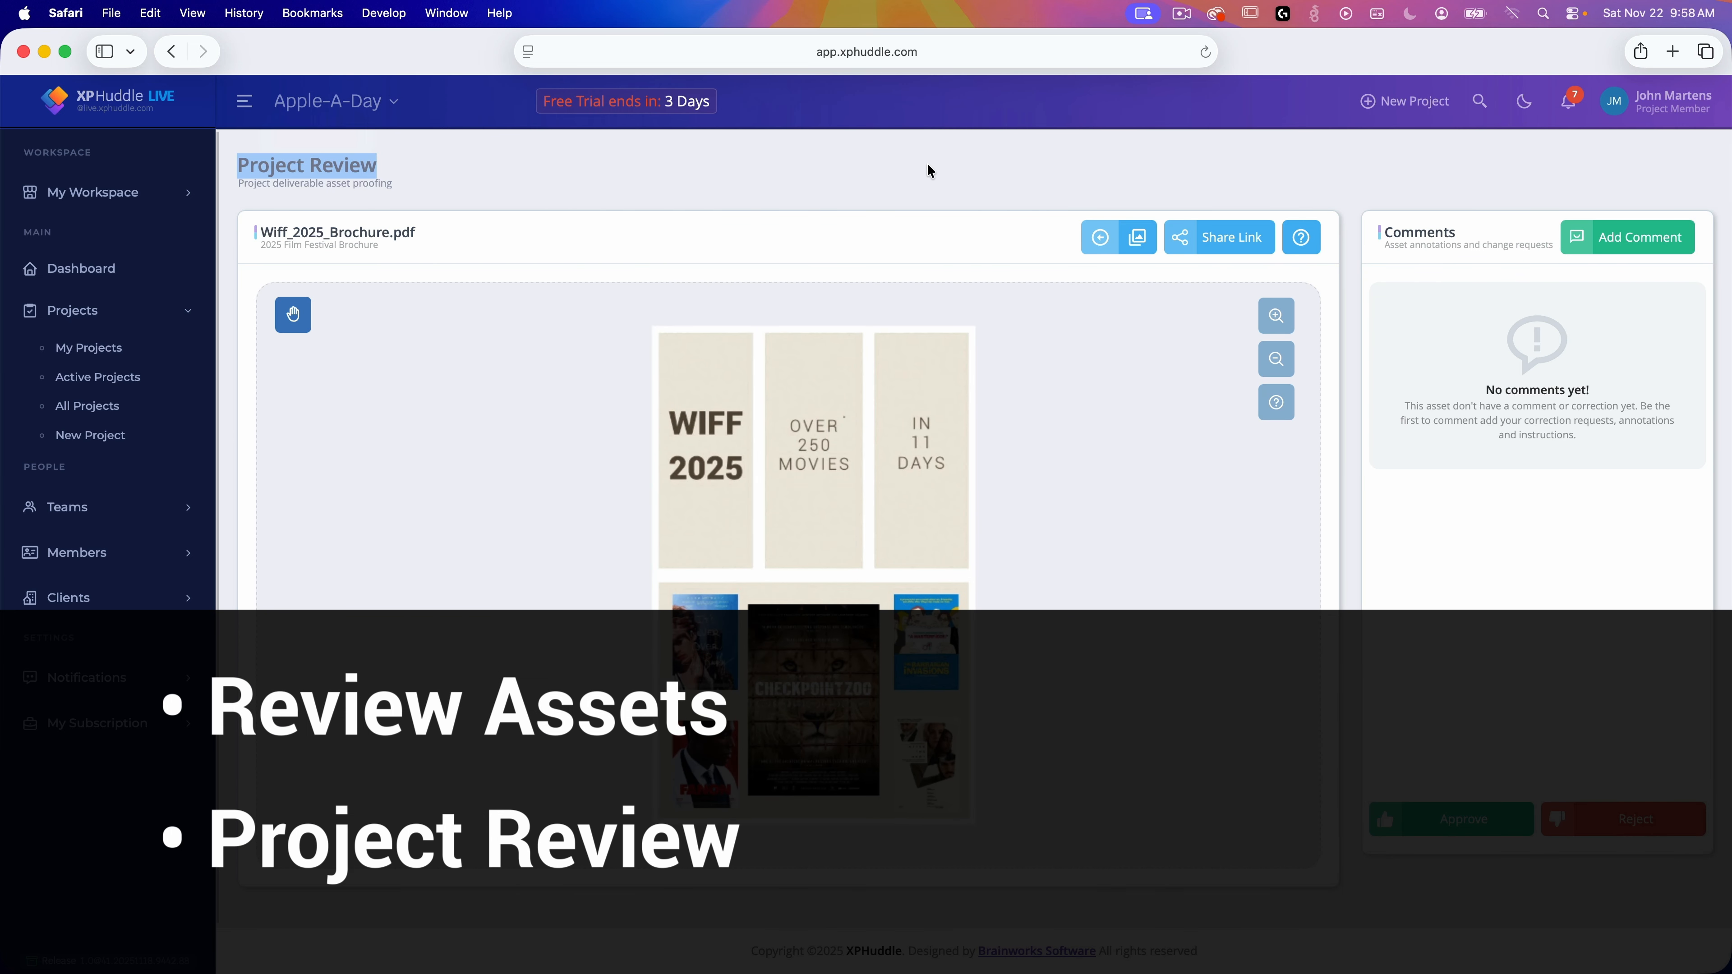
left_click(1230, 254)
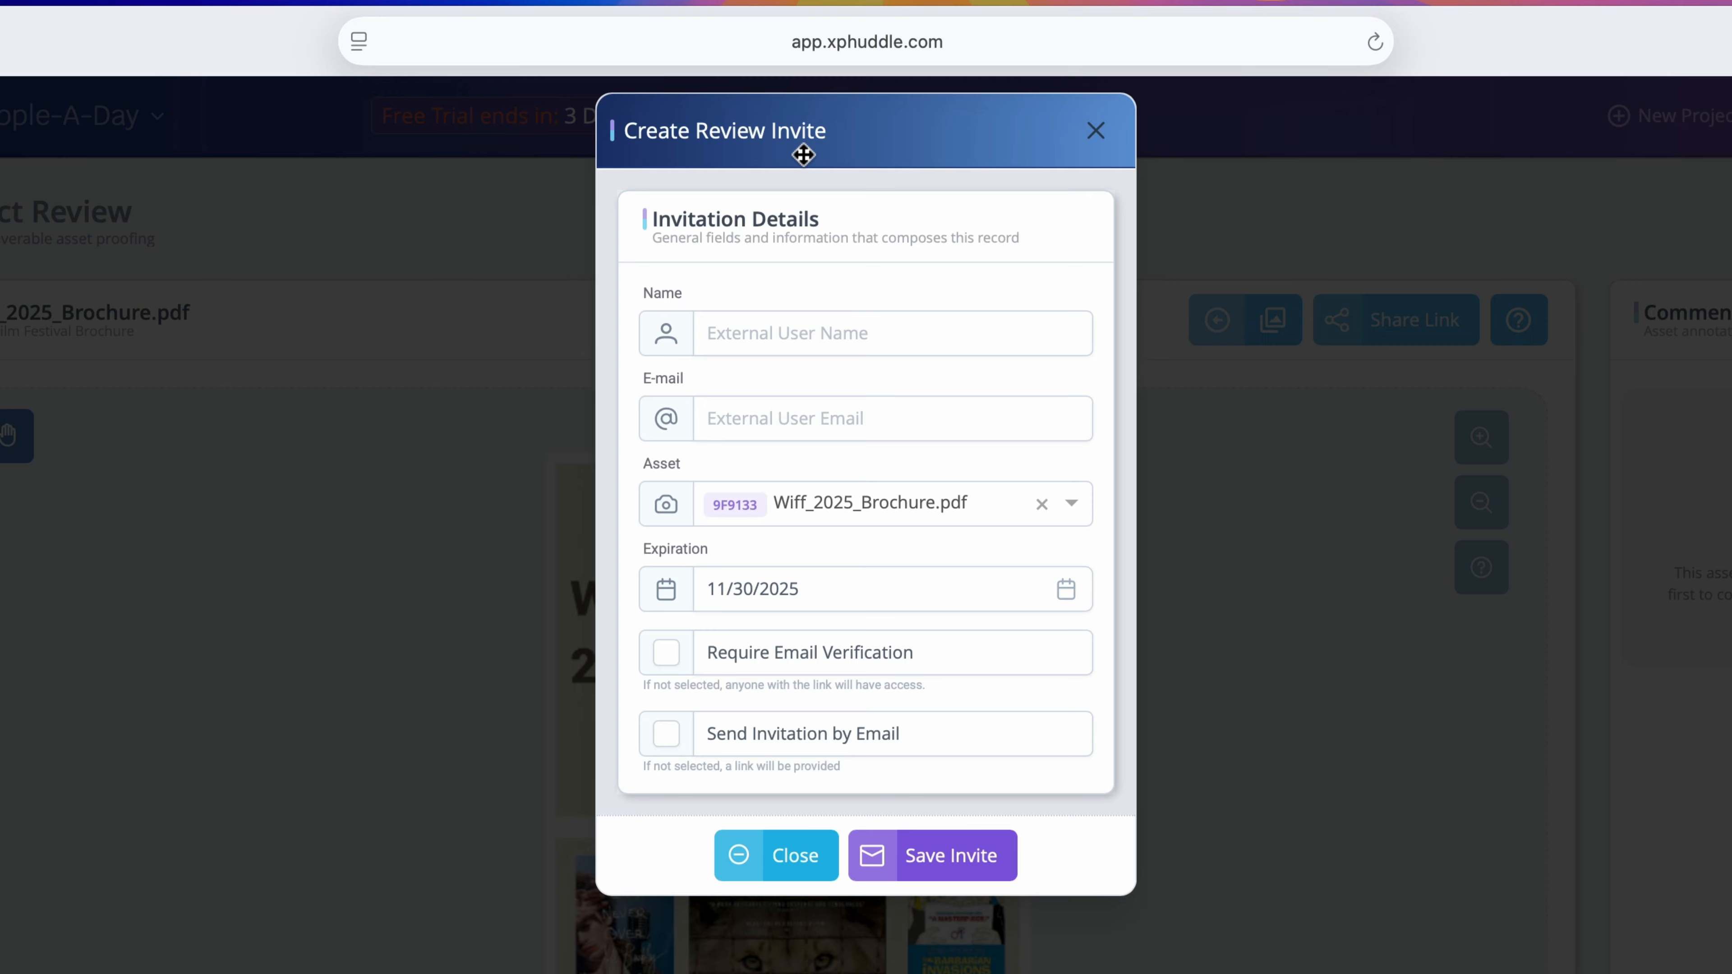
Step: Invite the external reviewer to Wiff_2025_Brochure.pdf until 11/30/2025, save, and copy the link
left_click(1023, 345)
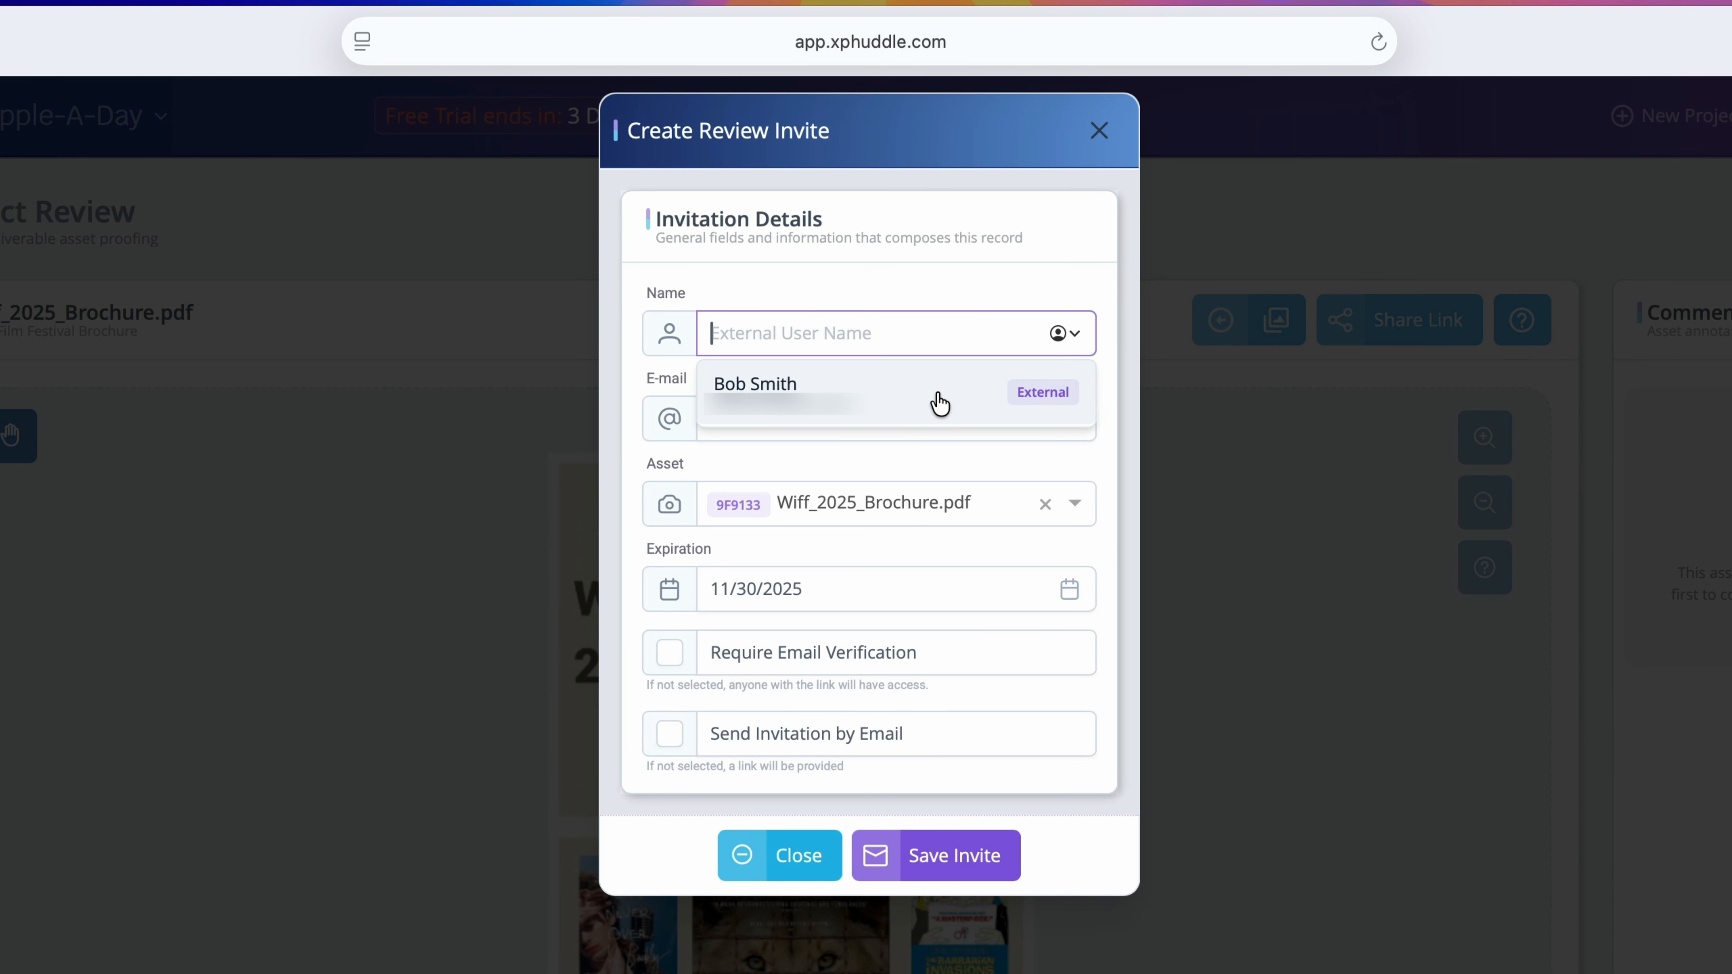
left_click(940, 404)
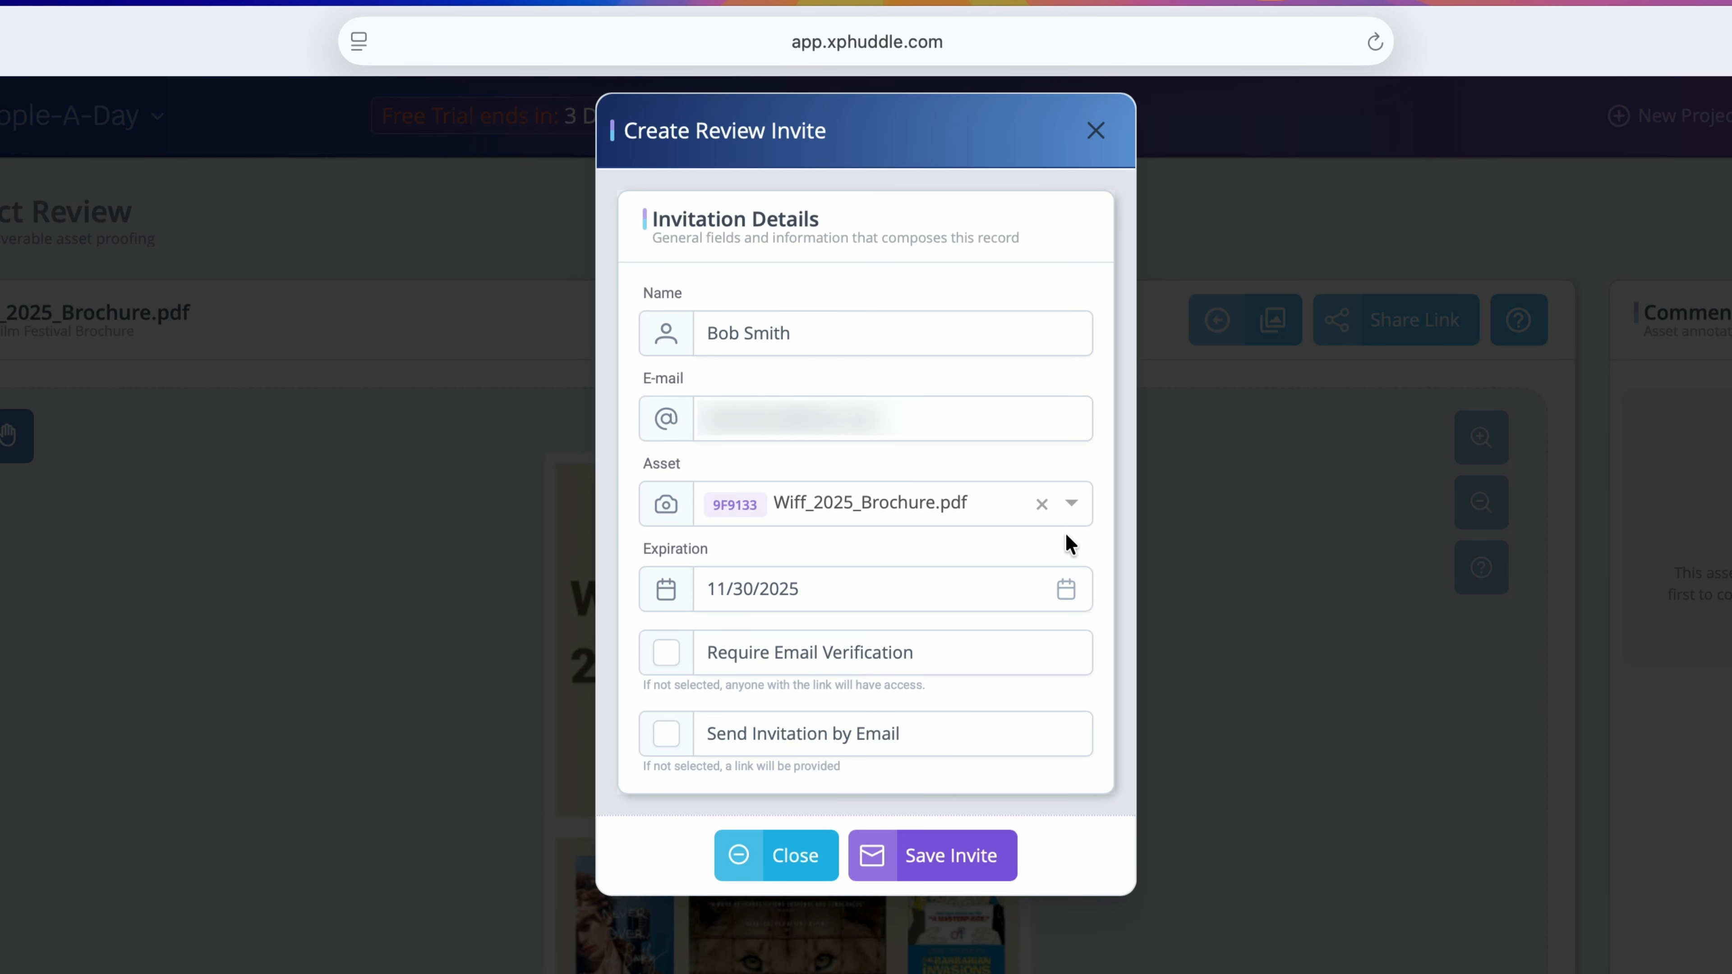
left_click(1071, 505)
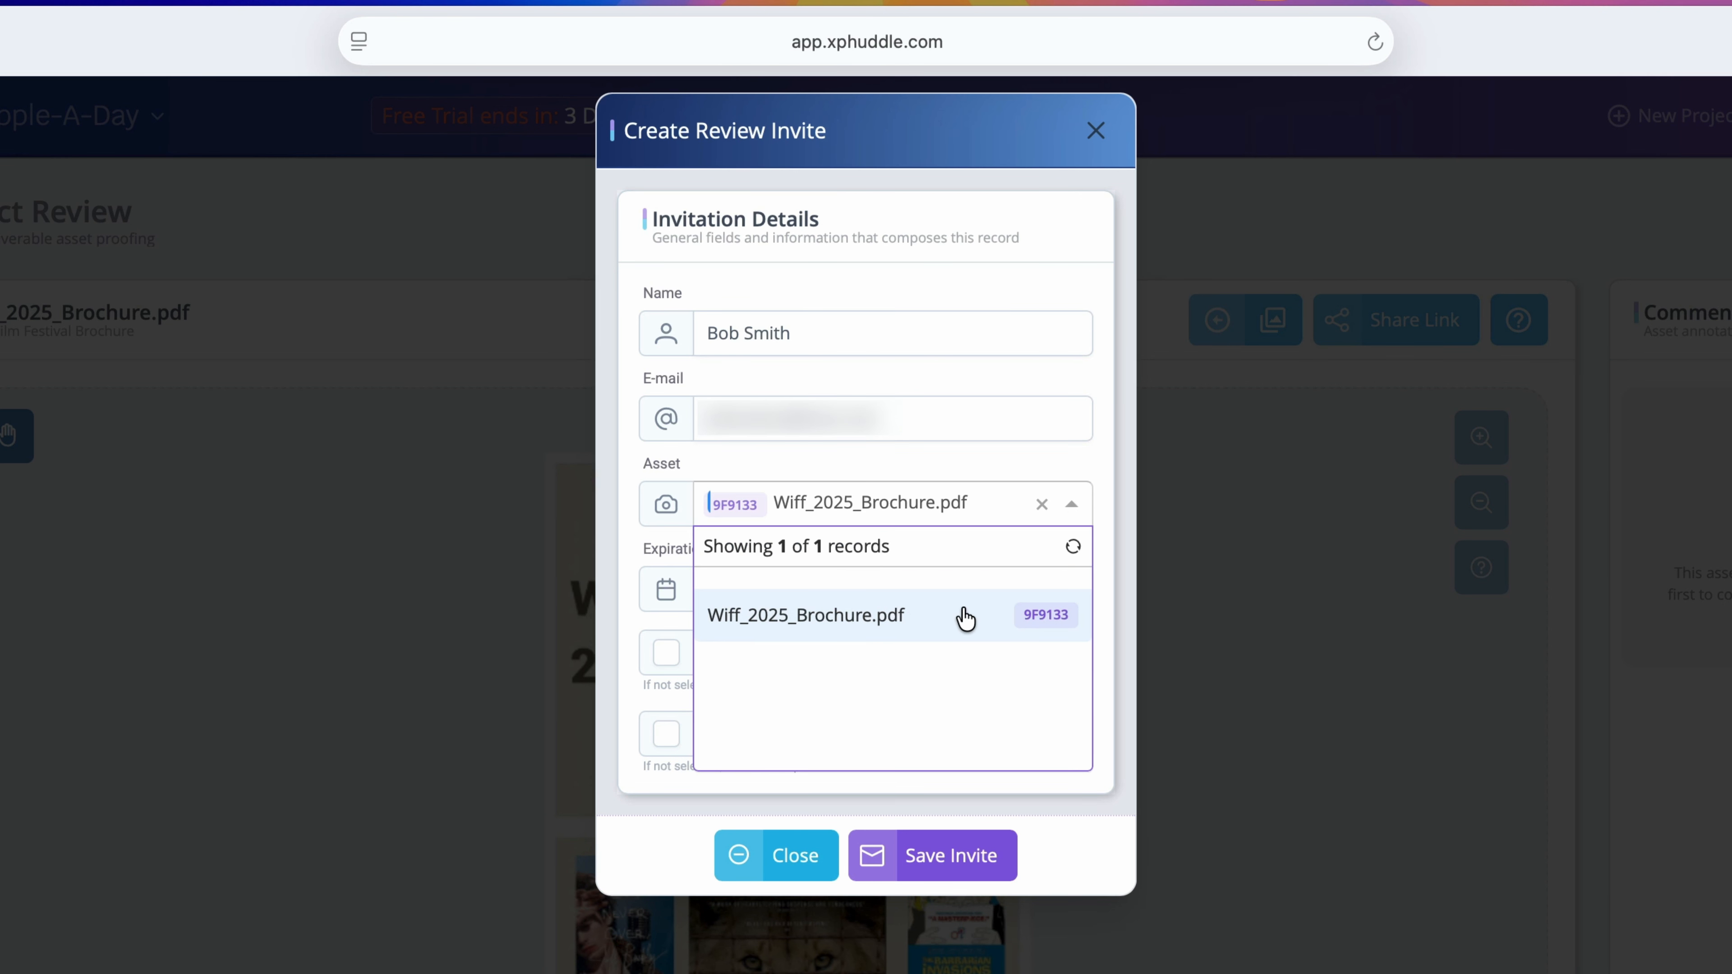
left_click(890, 645)
left_click(1066, 589)
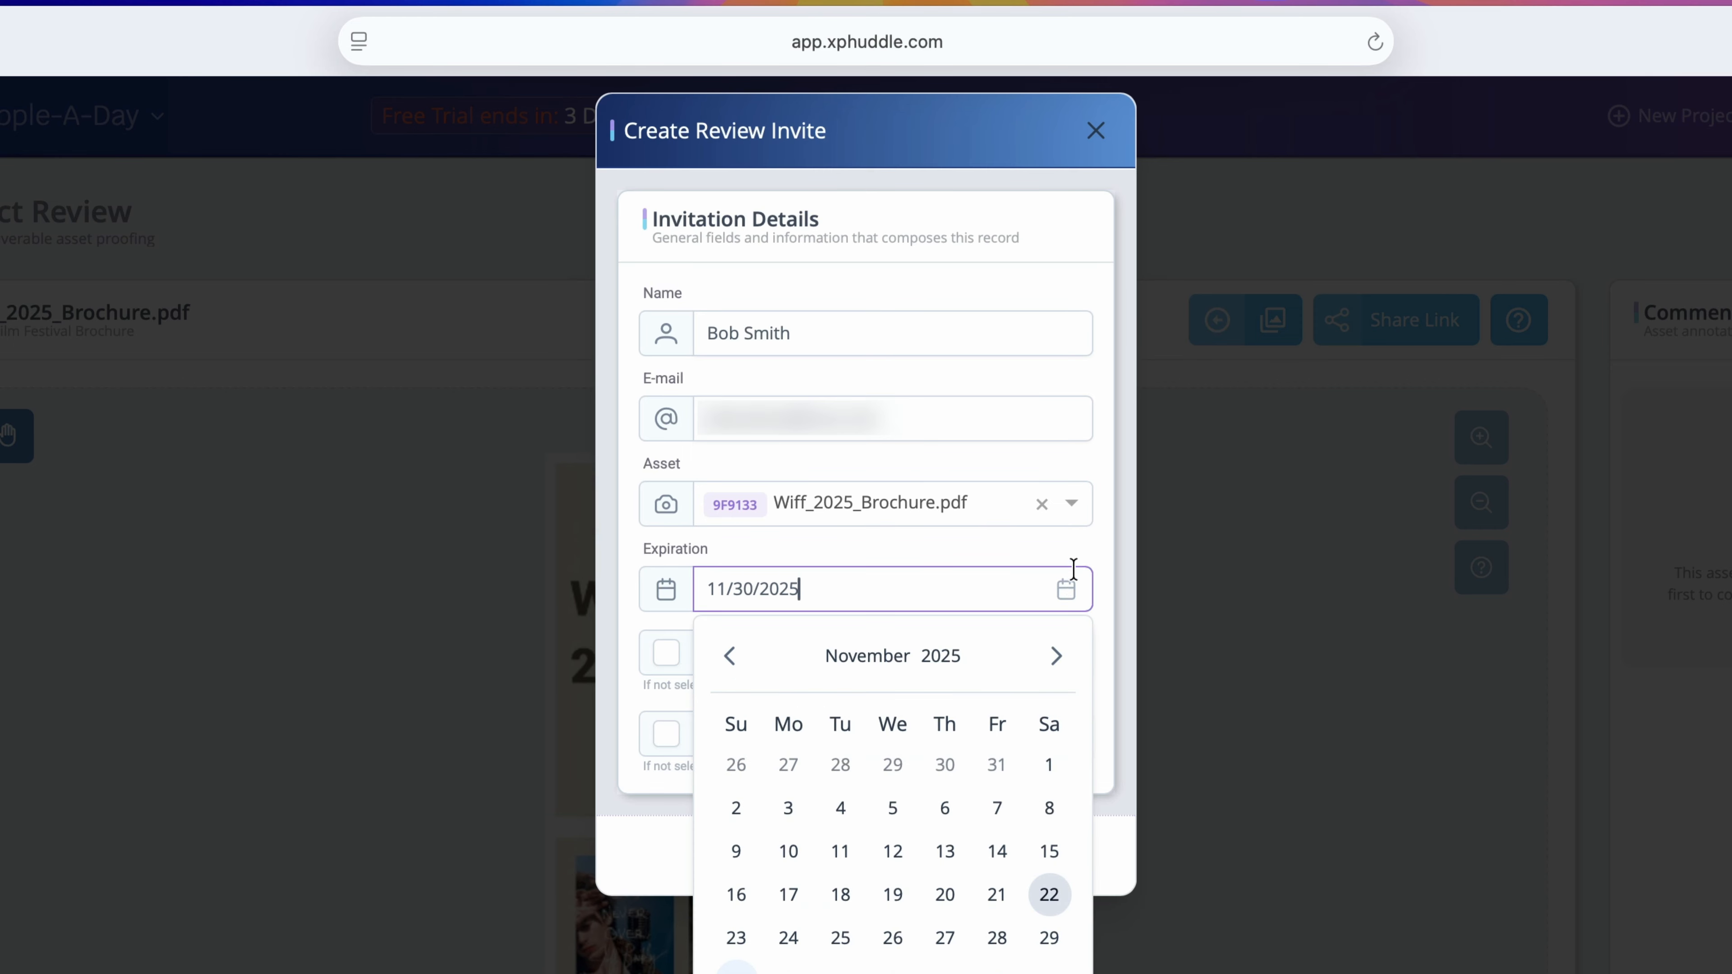
left_click(1064, 585)
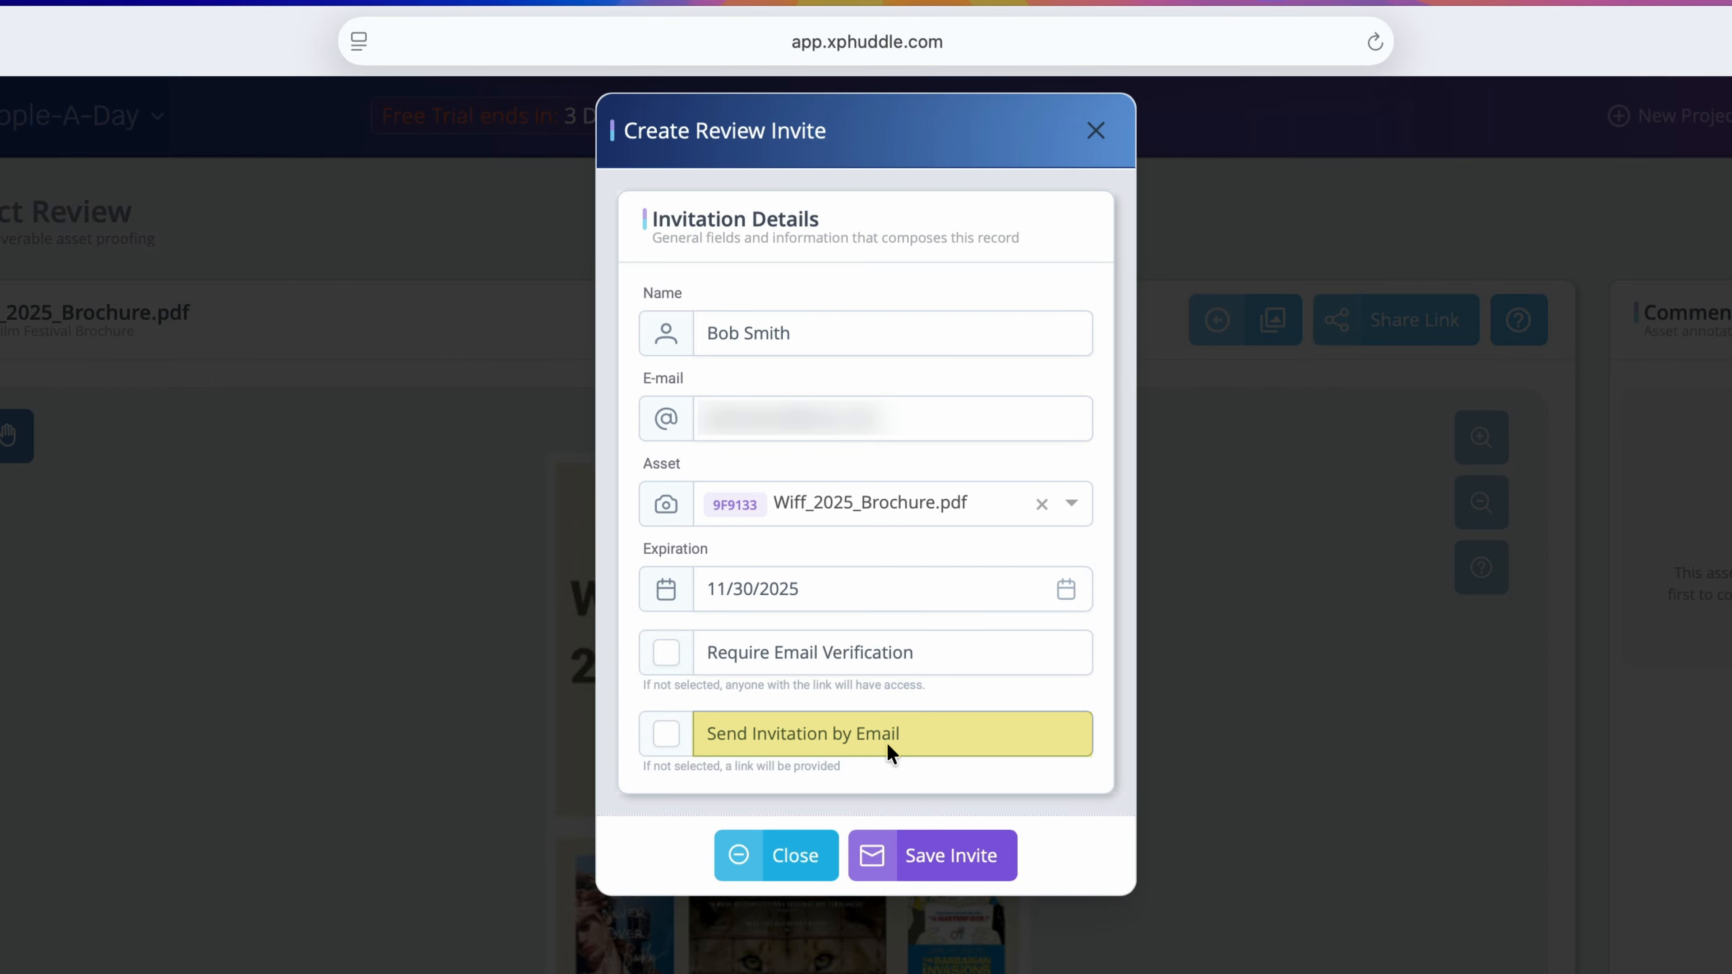
left_click(1010, 861)
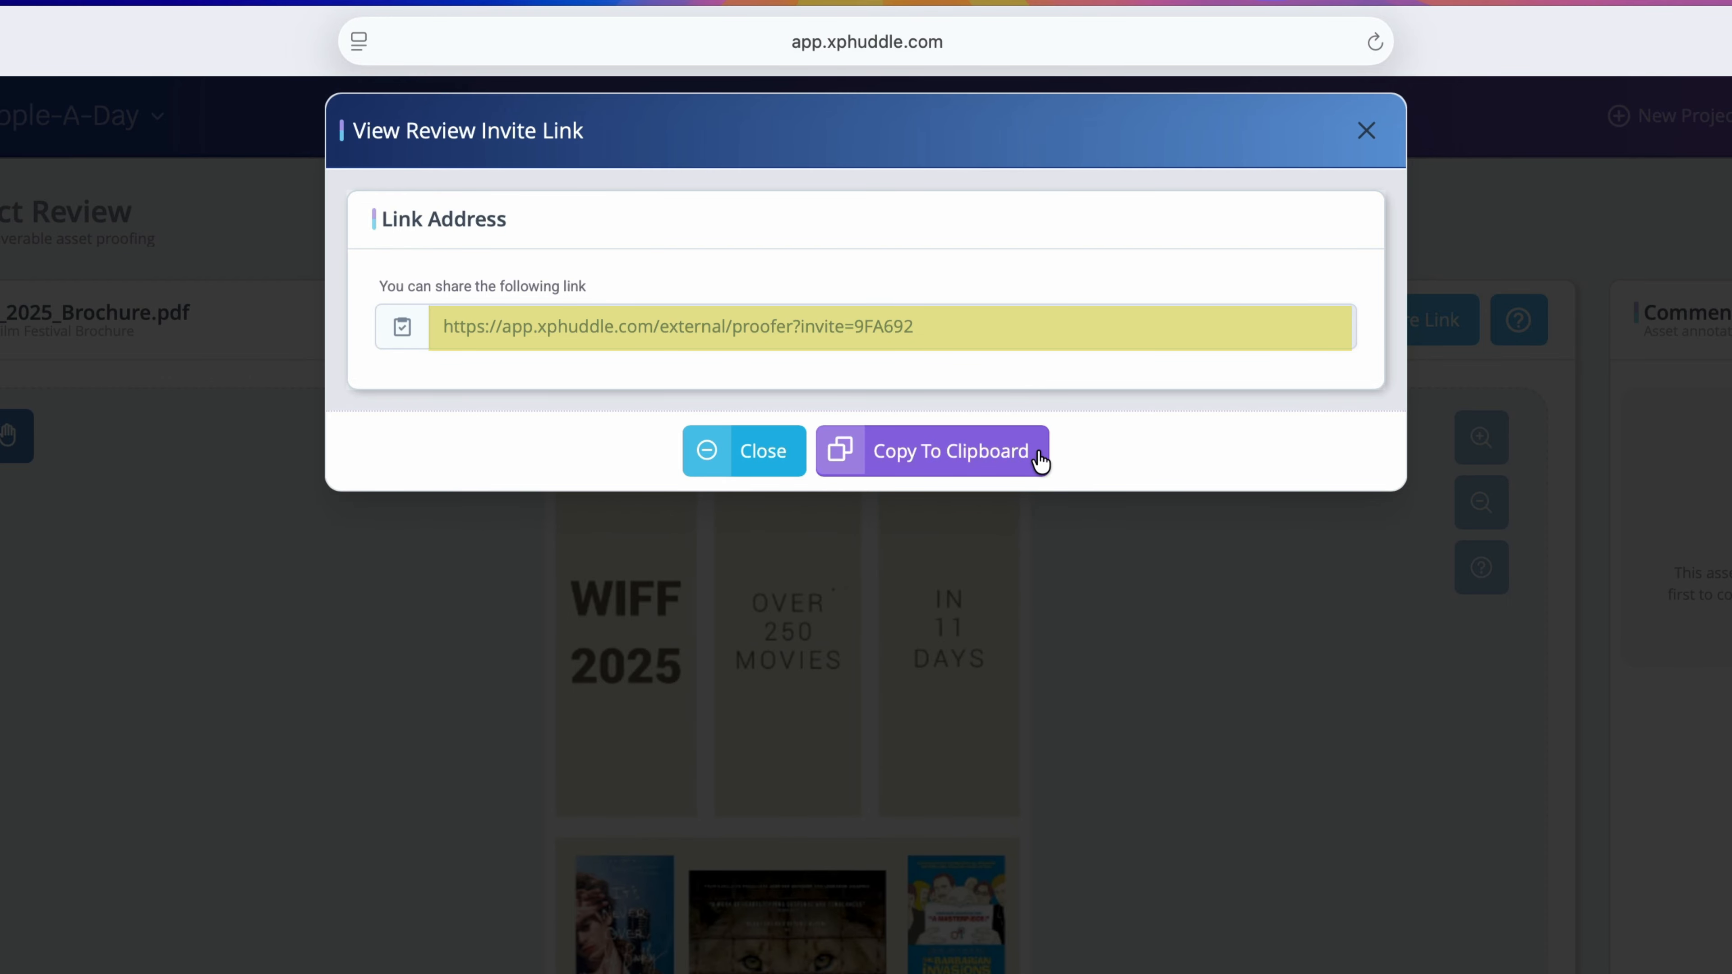
left_click(792, 465)
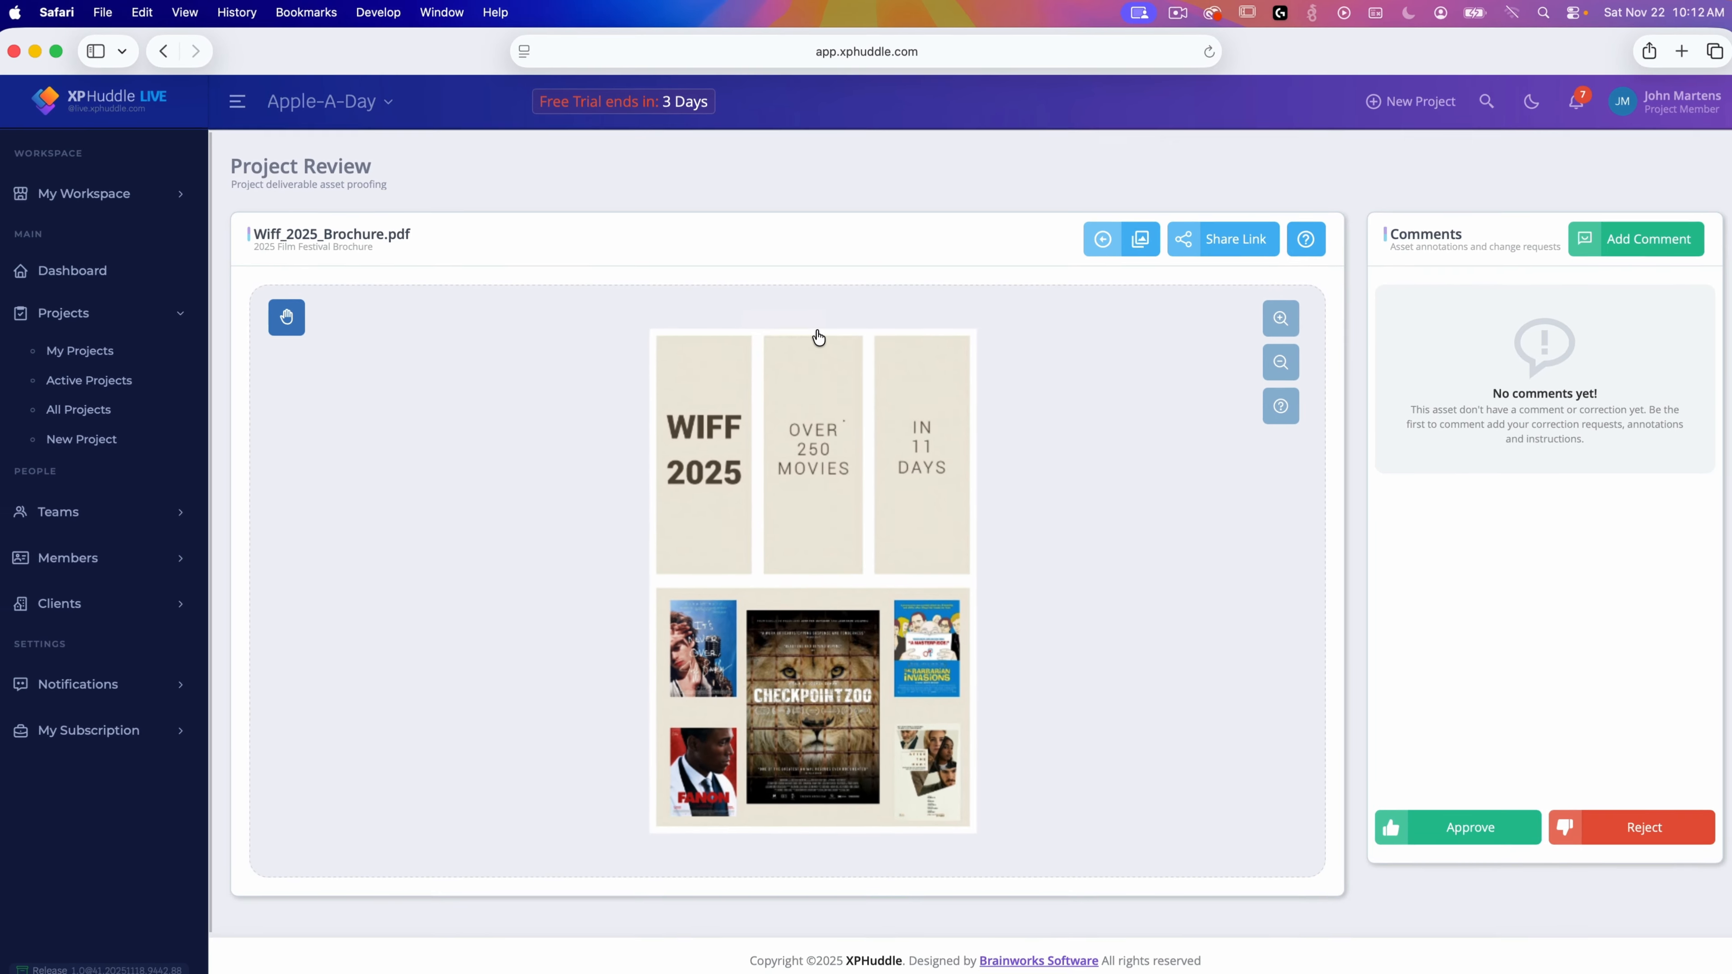
Step: Load the copied invite link in a new private Safari window
left_click(1099, 239)
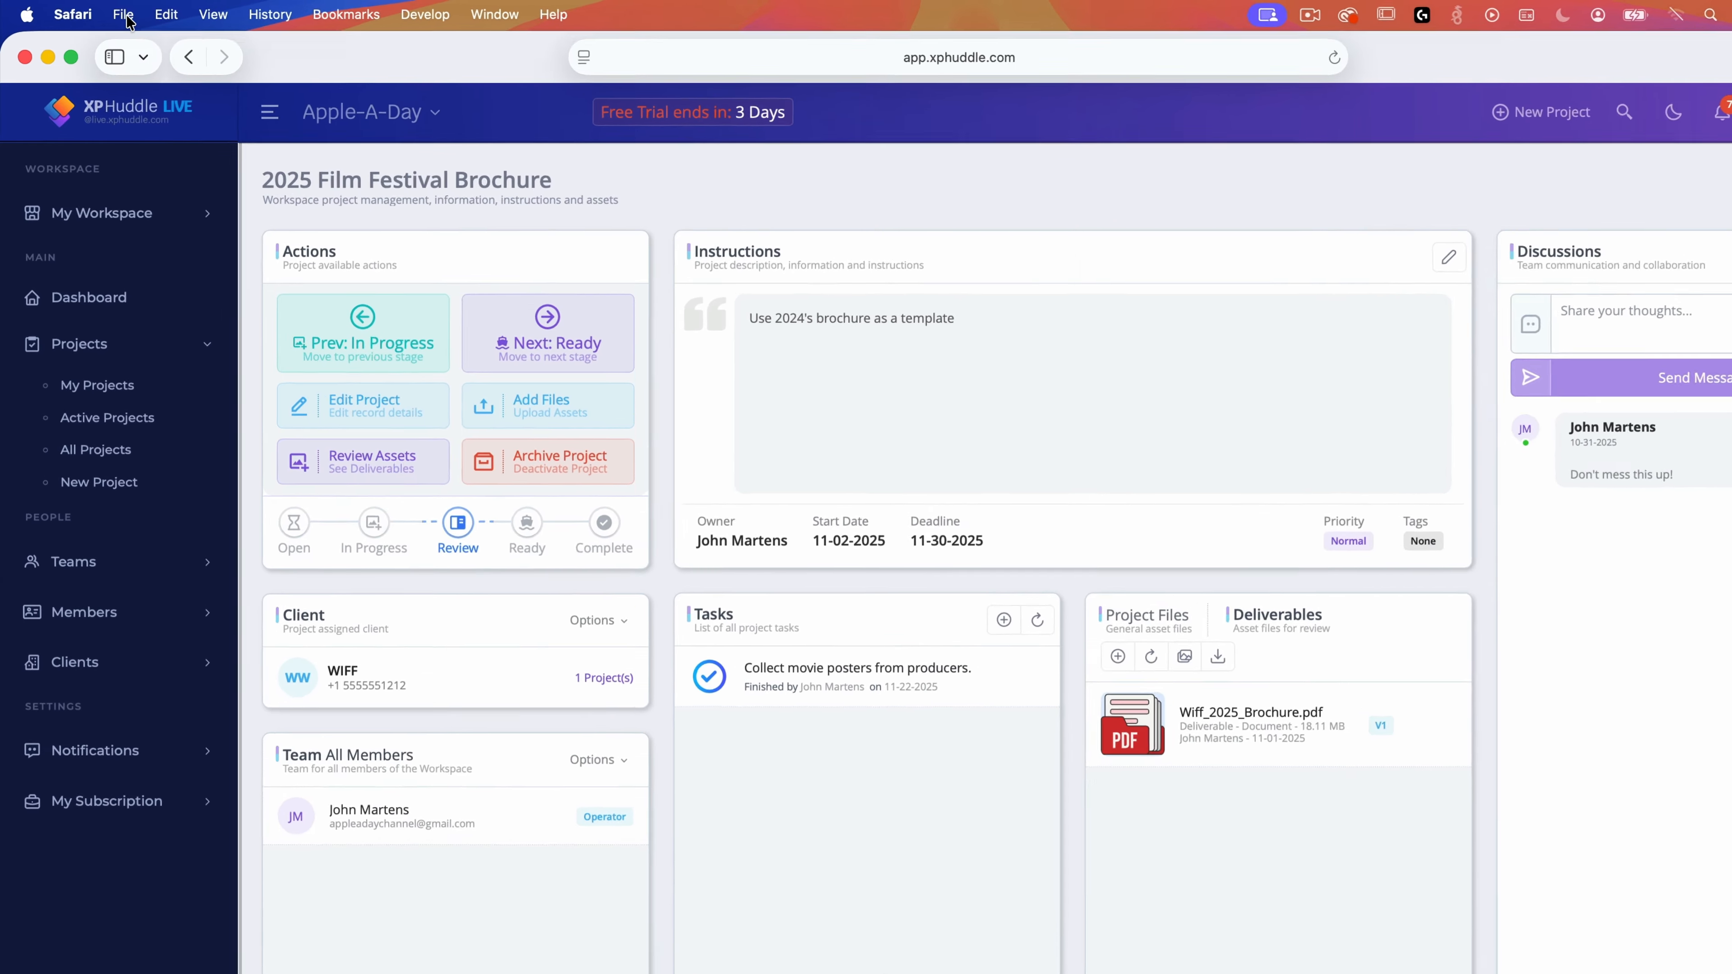
left_click(112, 14)
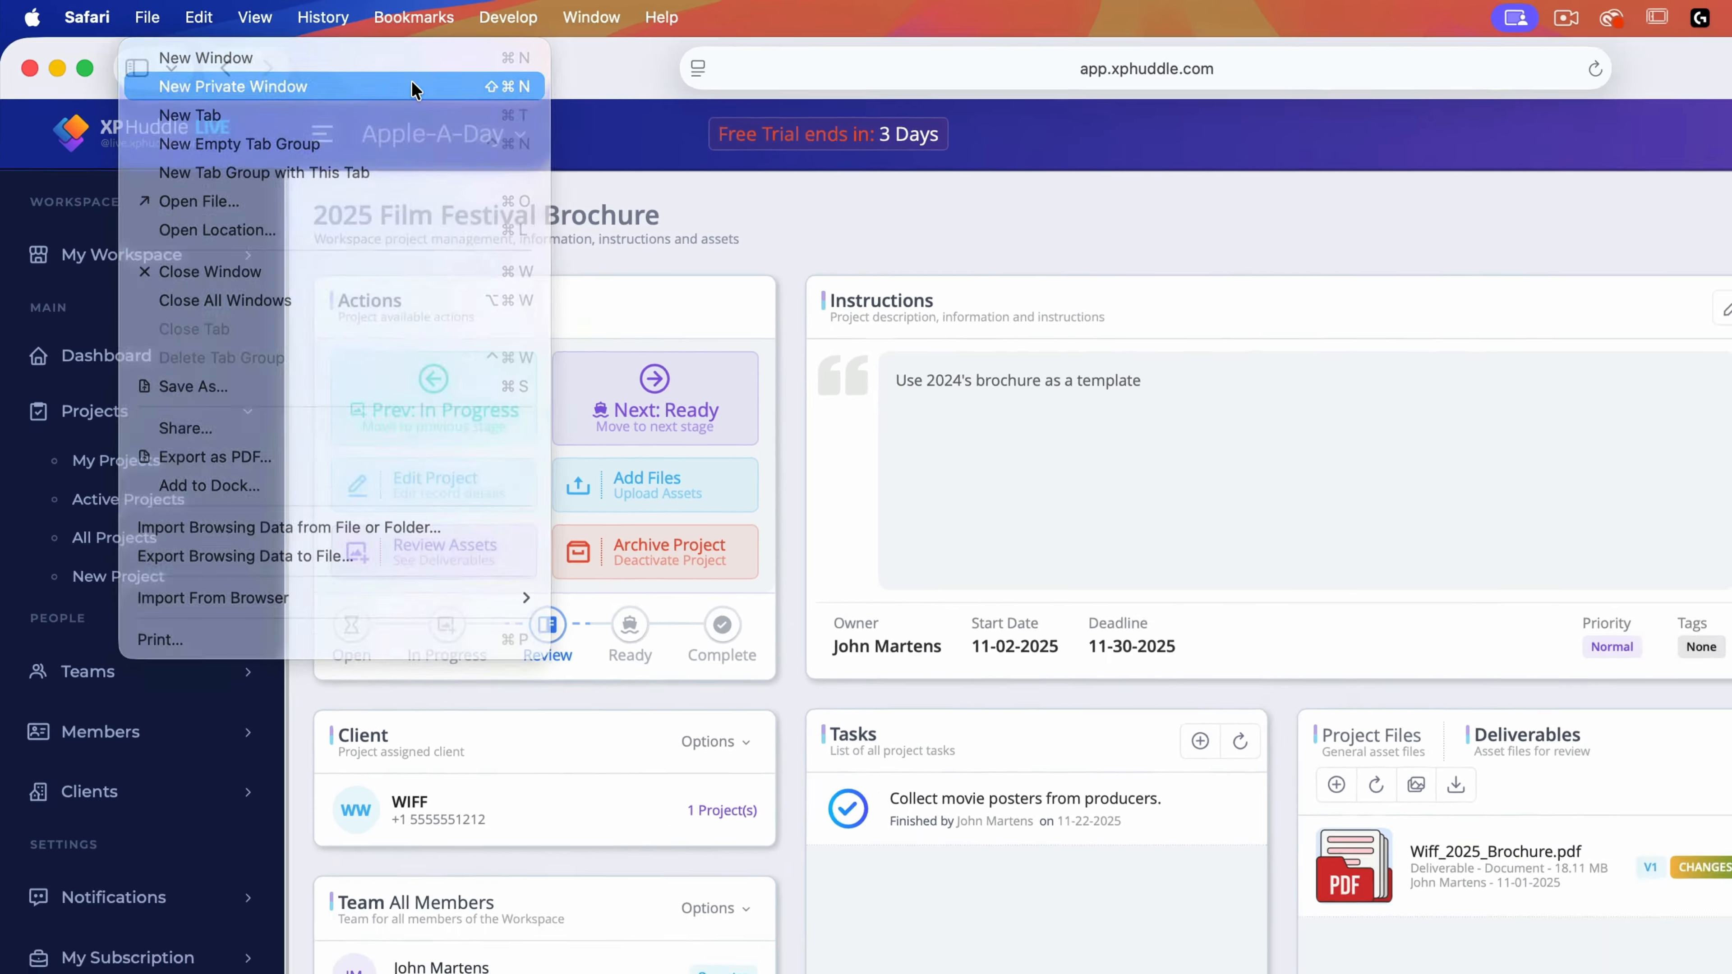
left_click(466, 97)
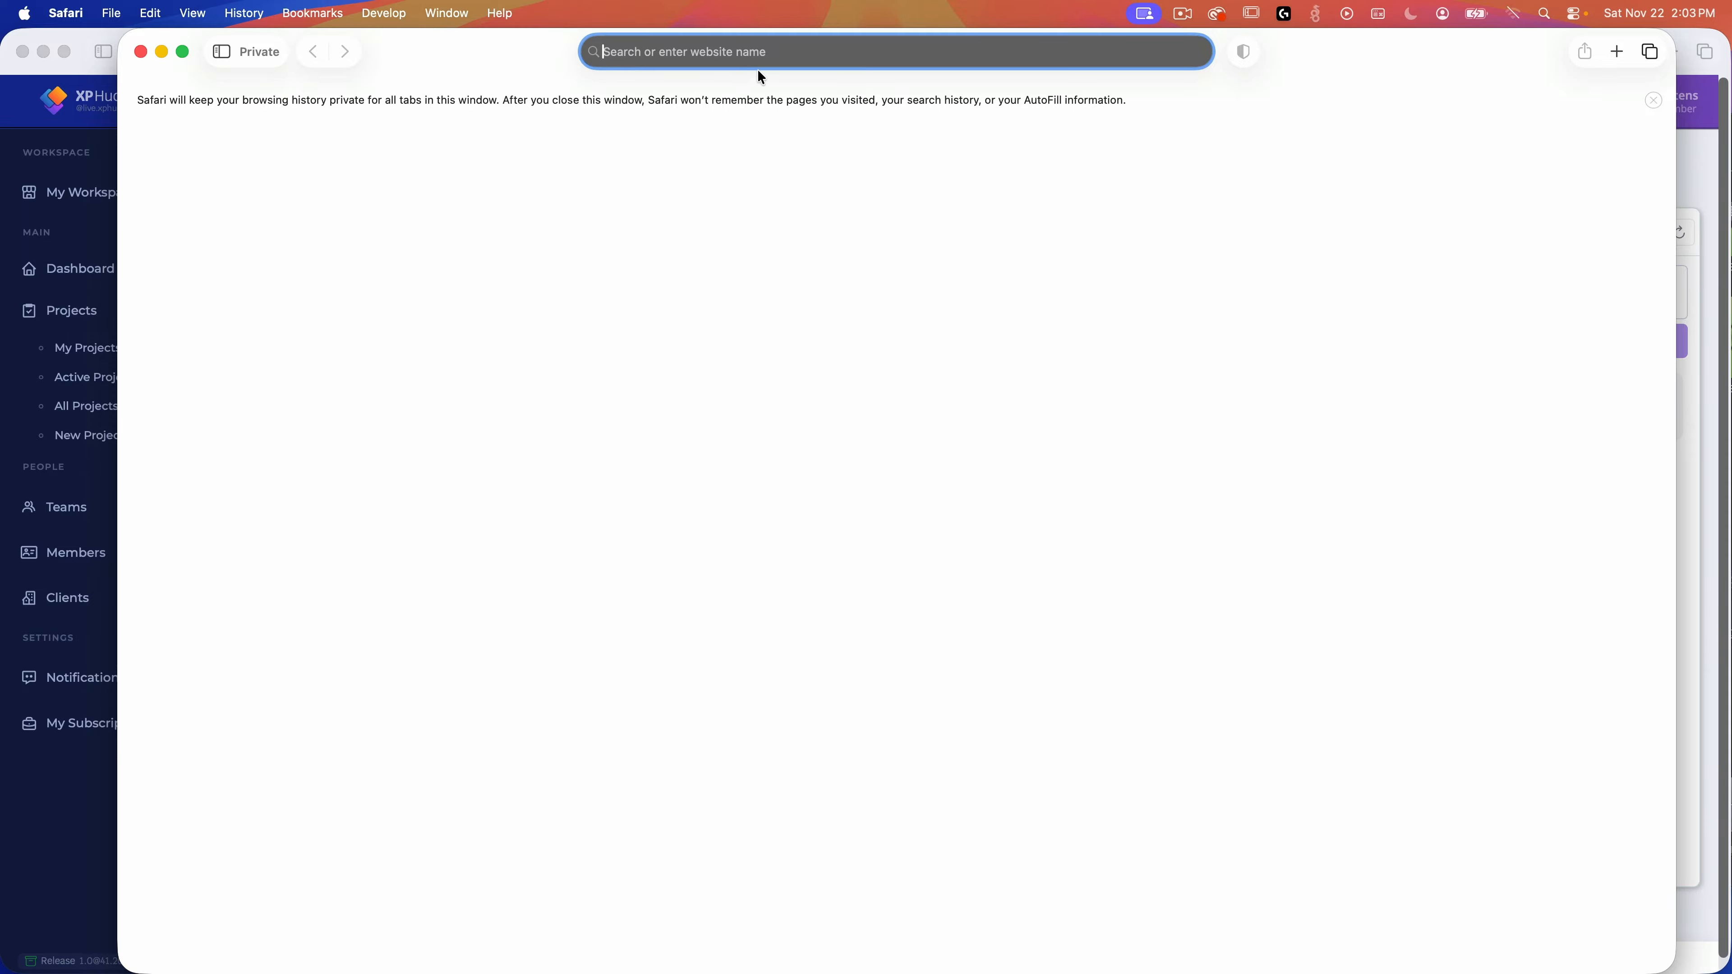
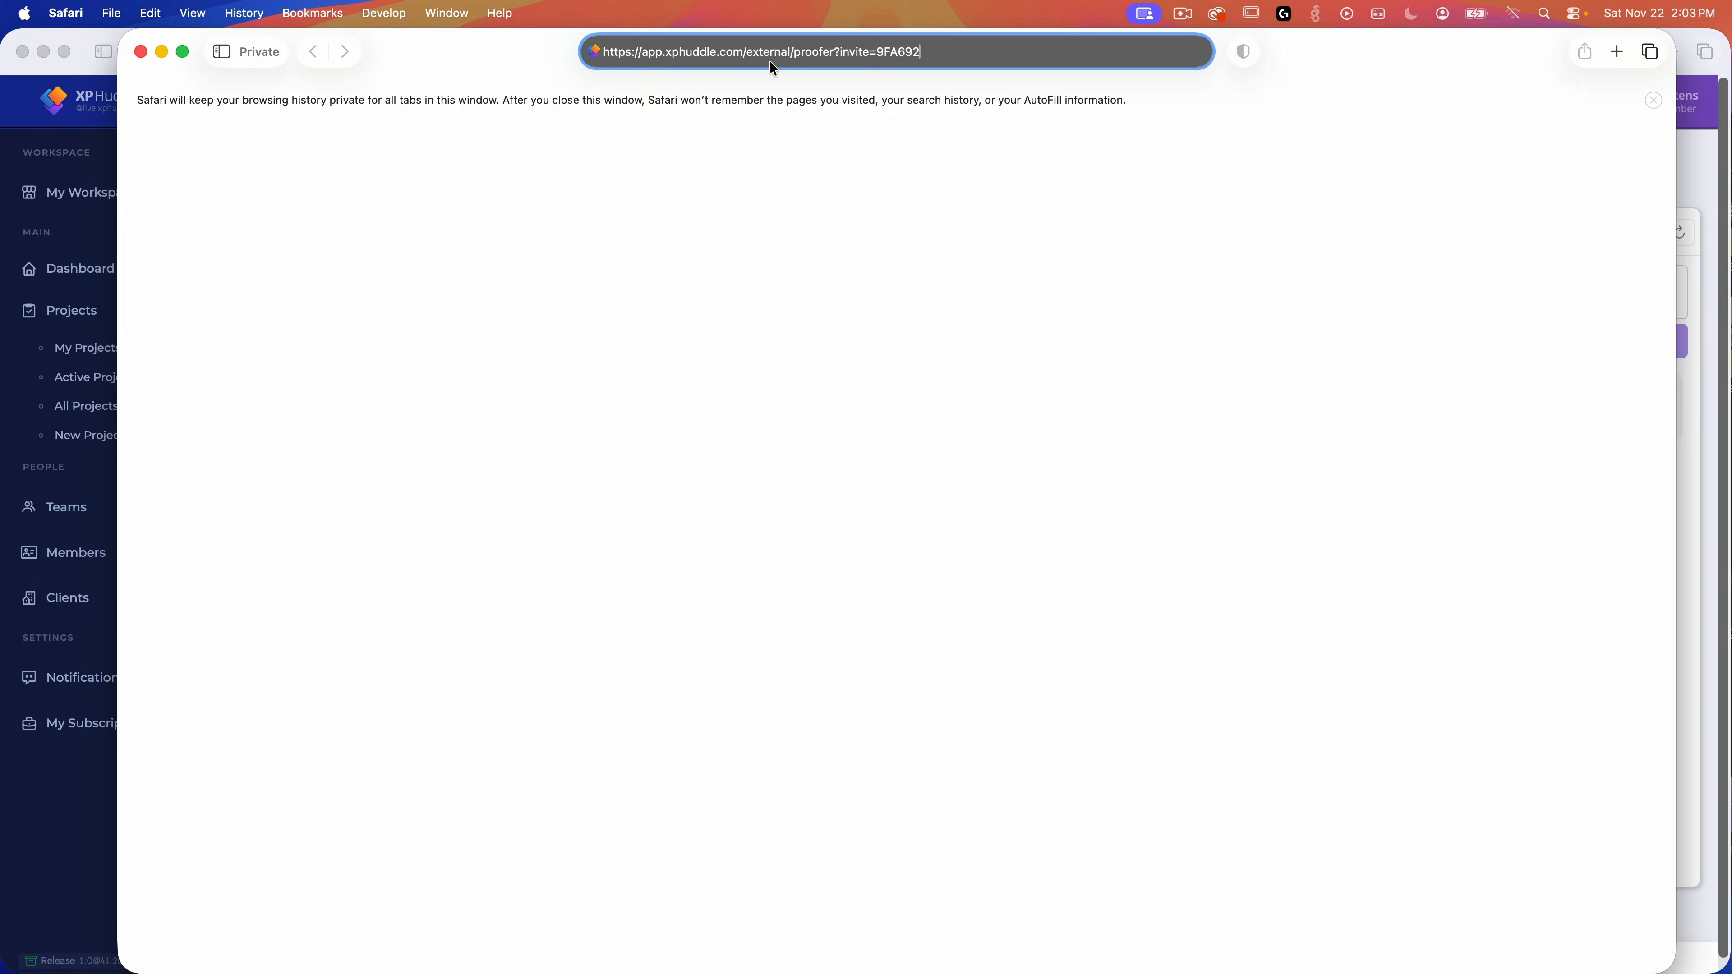
key("Return")
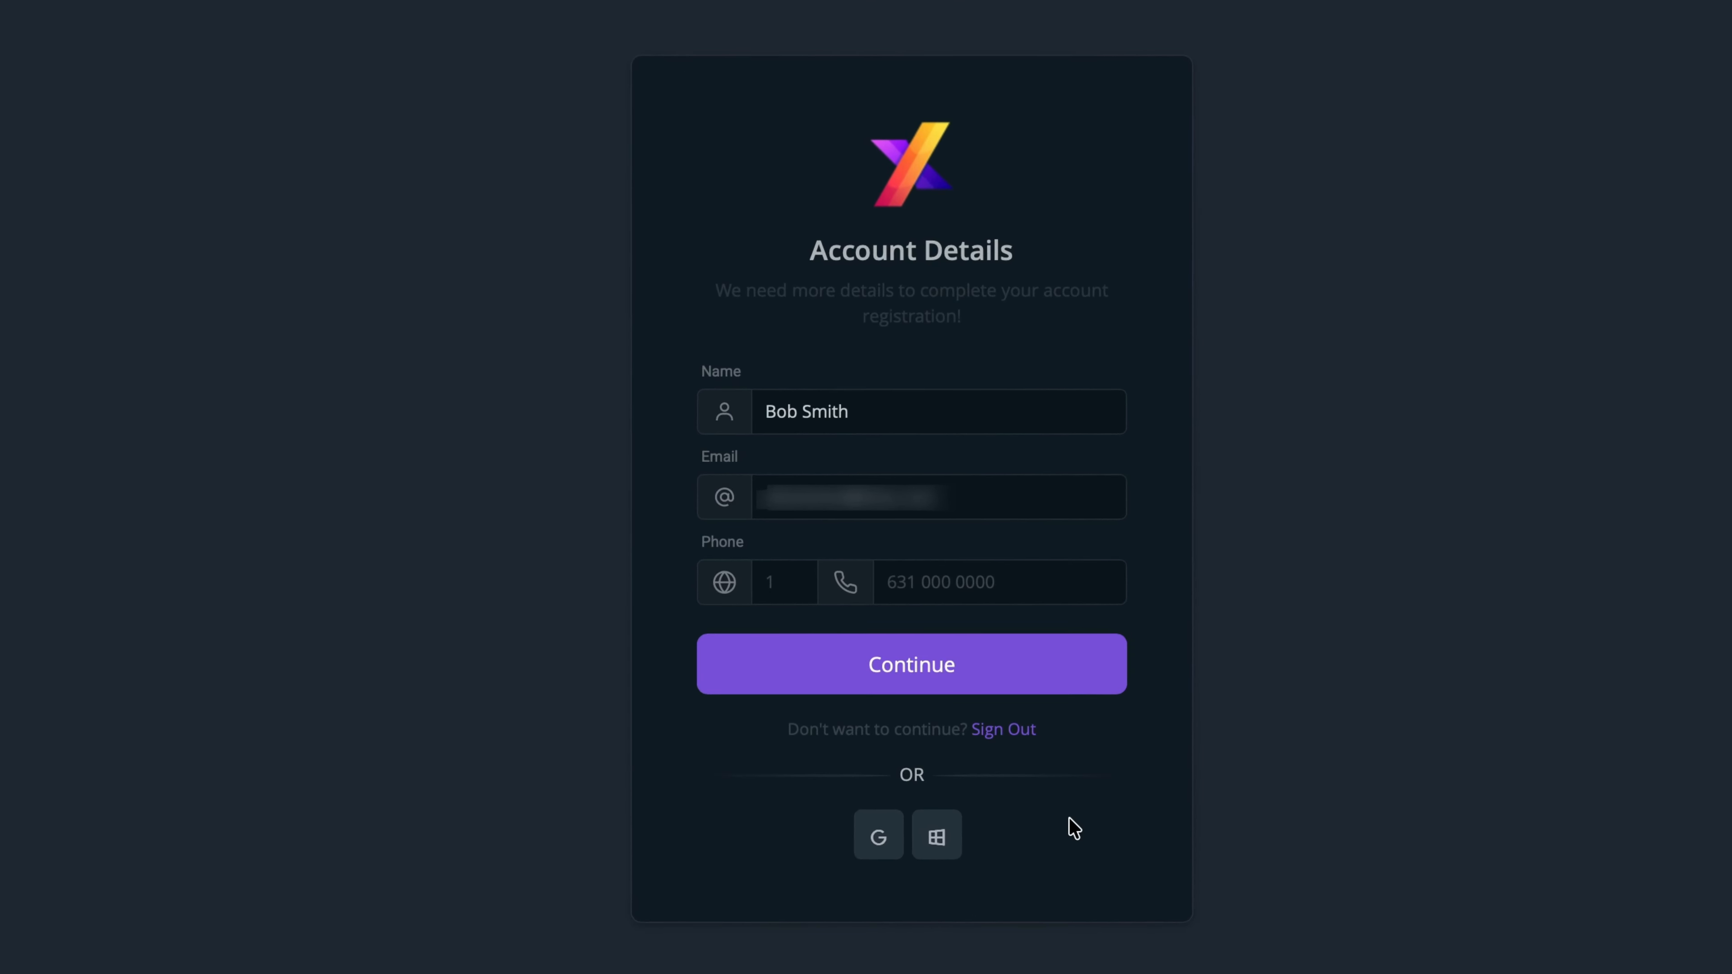
Step: Confirm the reviewer's account details and dismiss the 'How to use the proofer' guide
left_click(1075, 679)
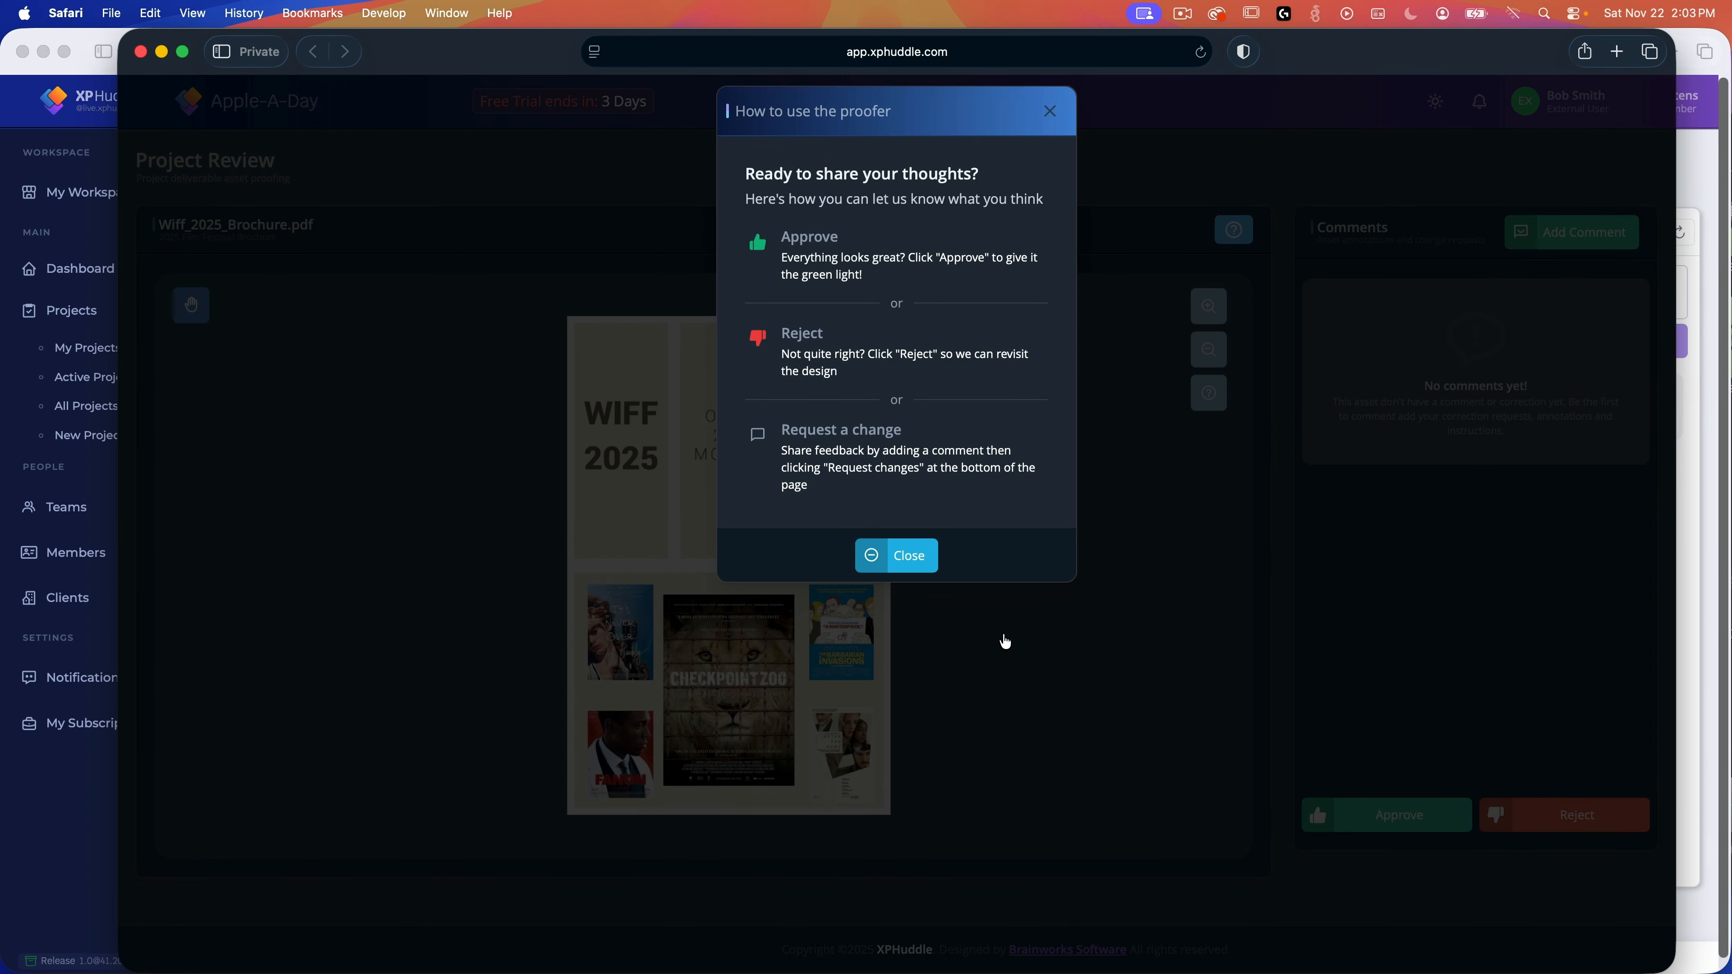
left_click(917, 566)
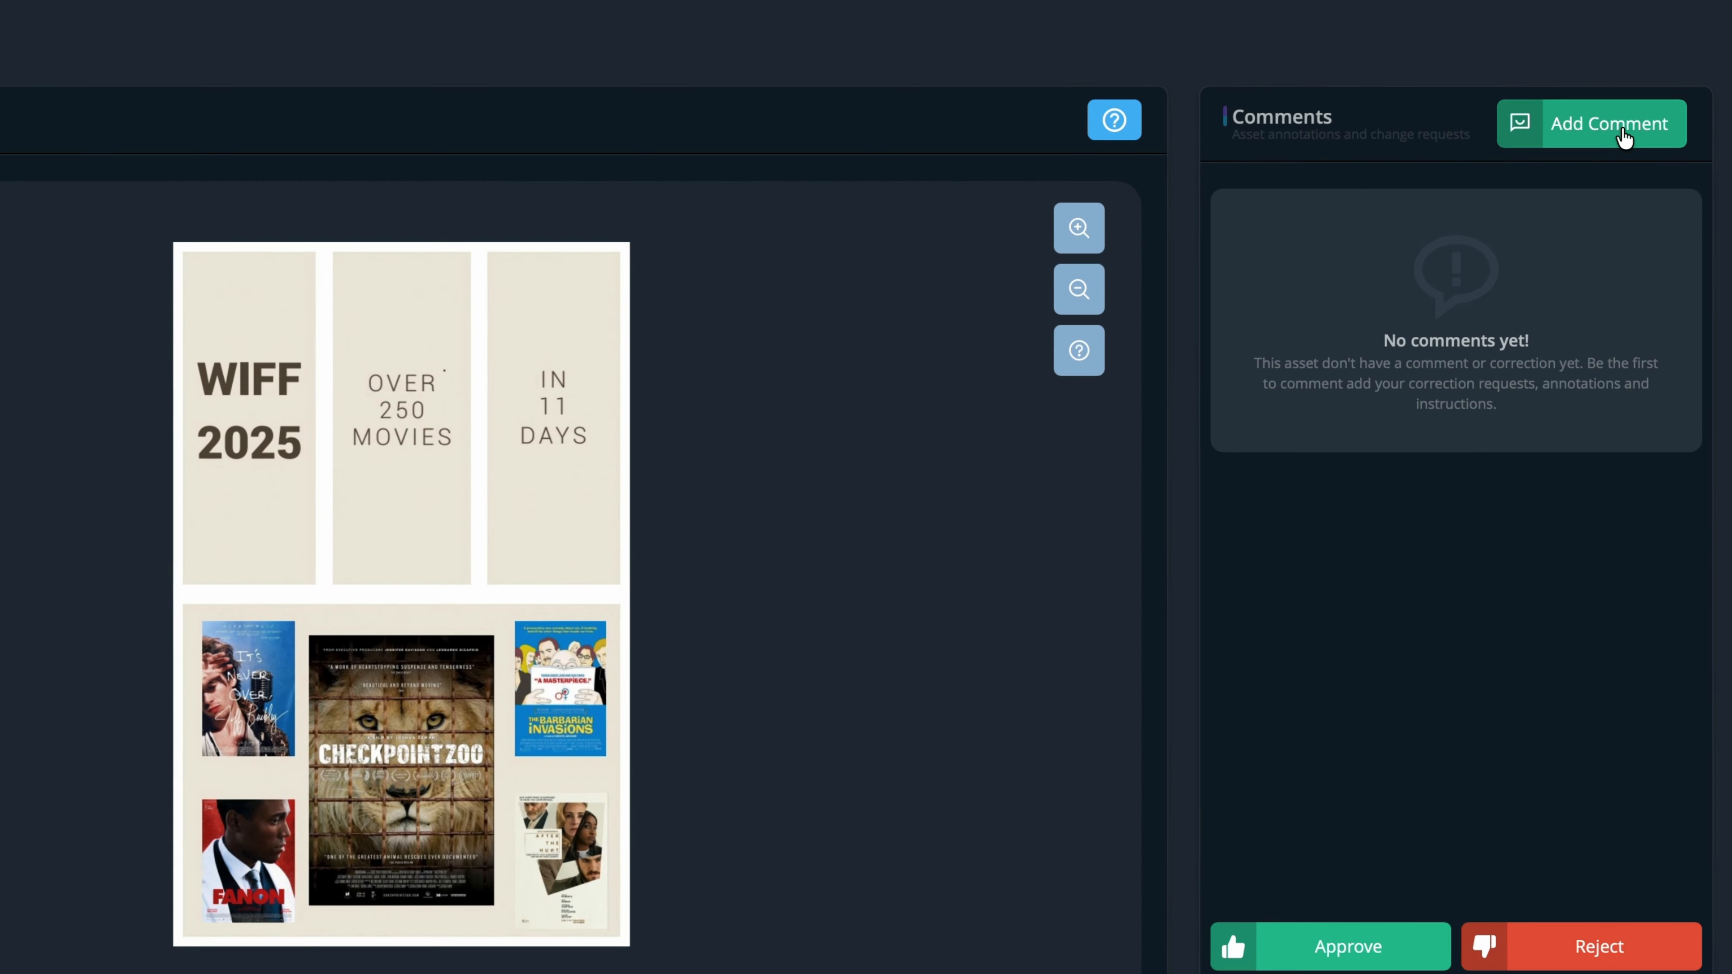
Step: Add and save the comment 'Change to OVER 275 MOVIES' with a red rectangle around OVER 250 MOVIES
left_click(1626, 138)
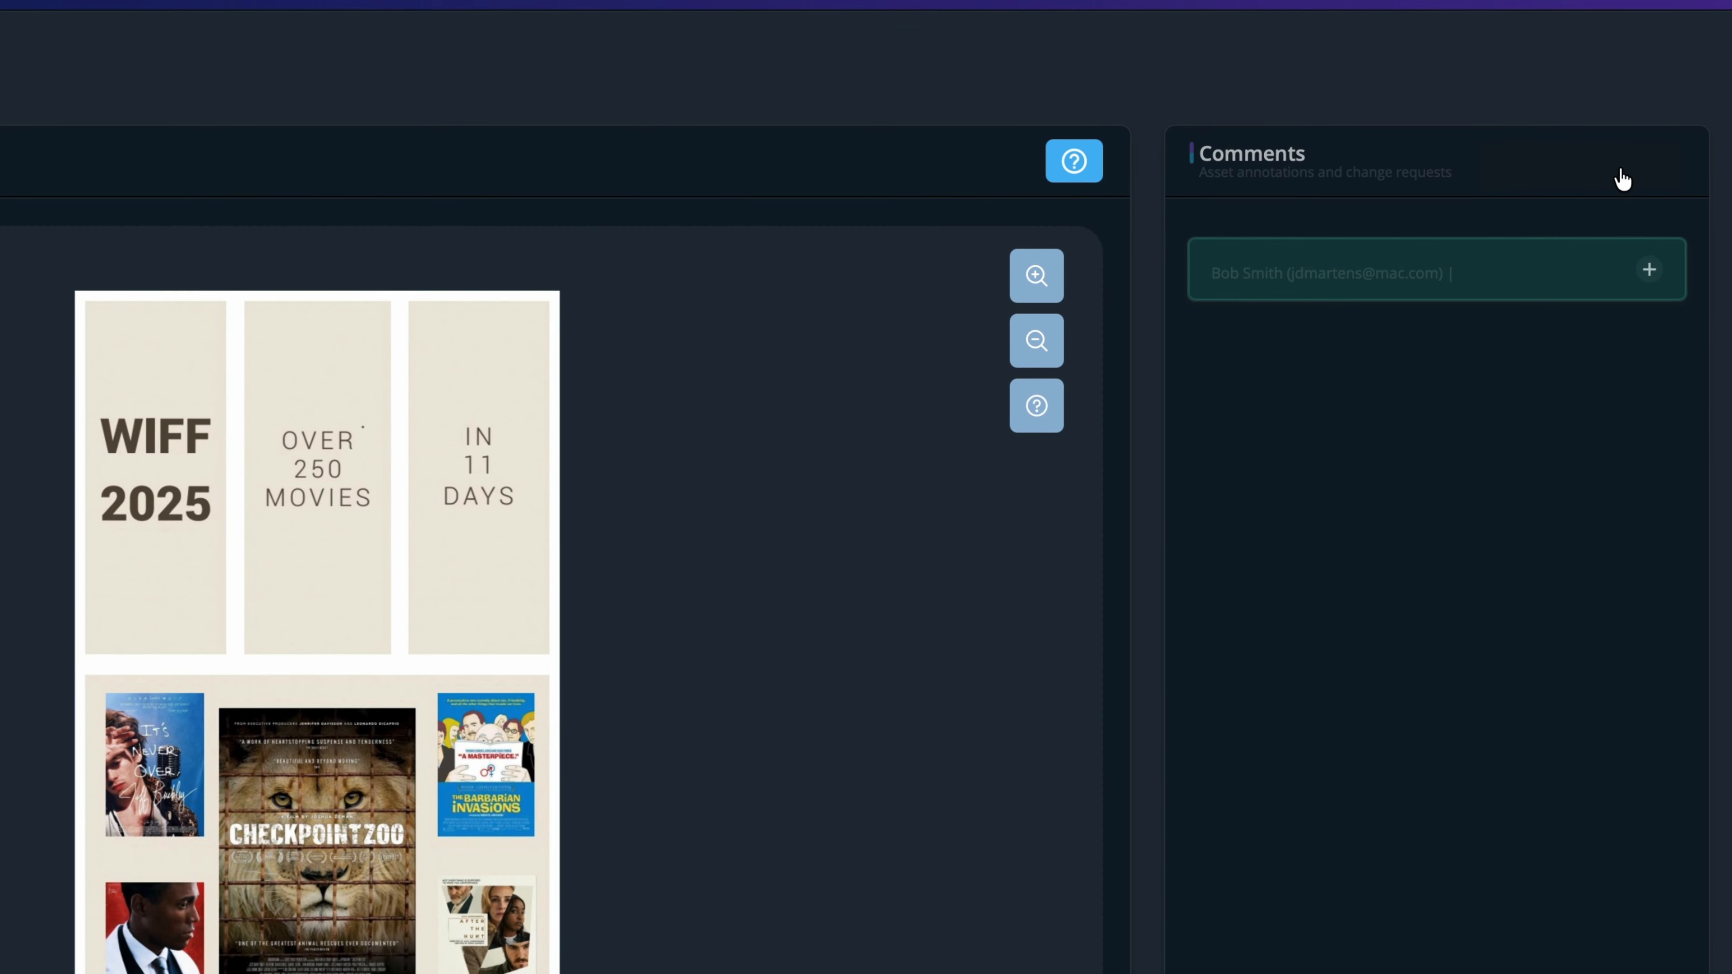
type("Chang")
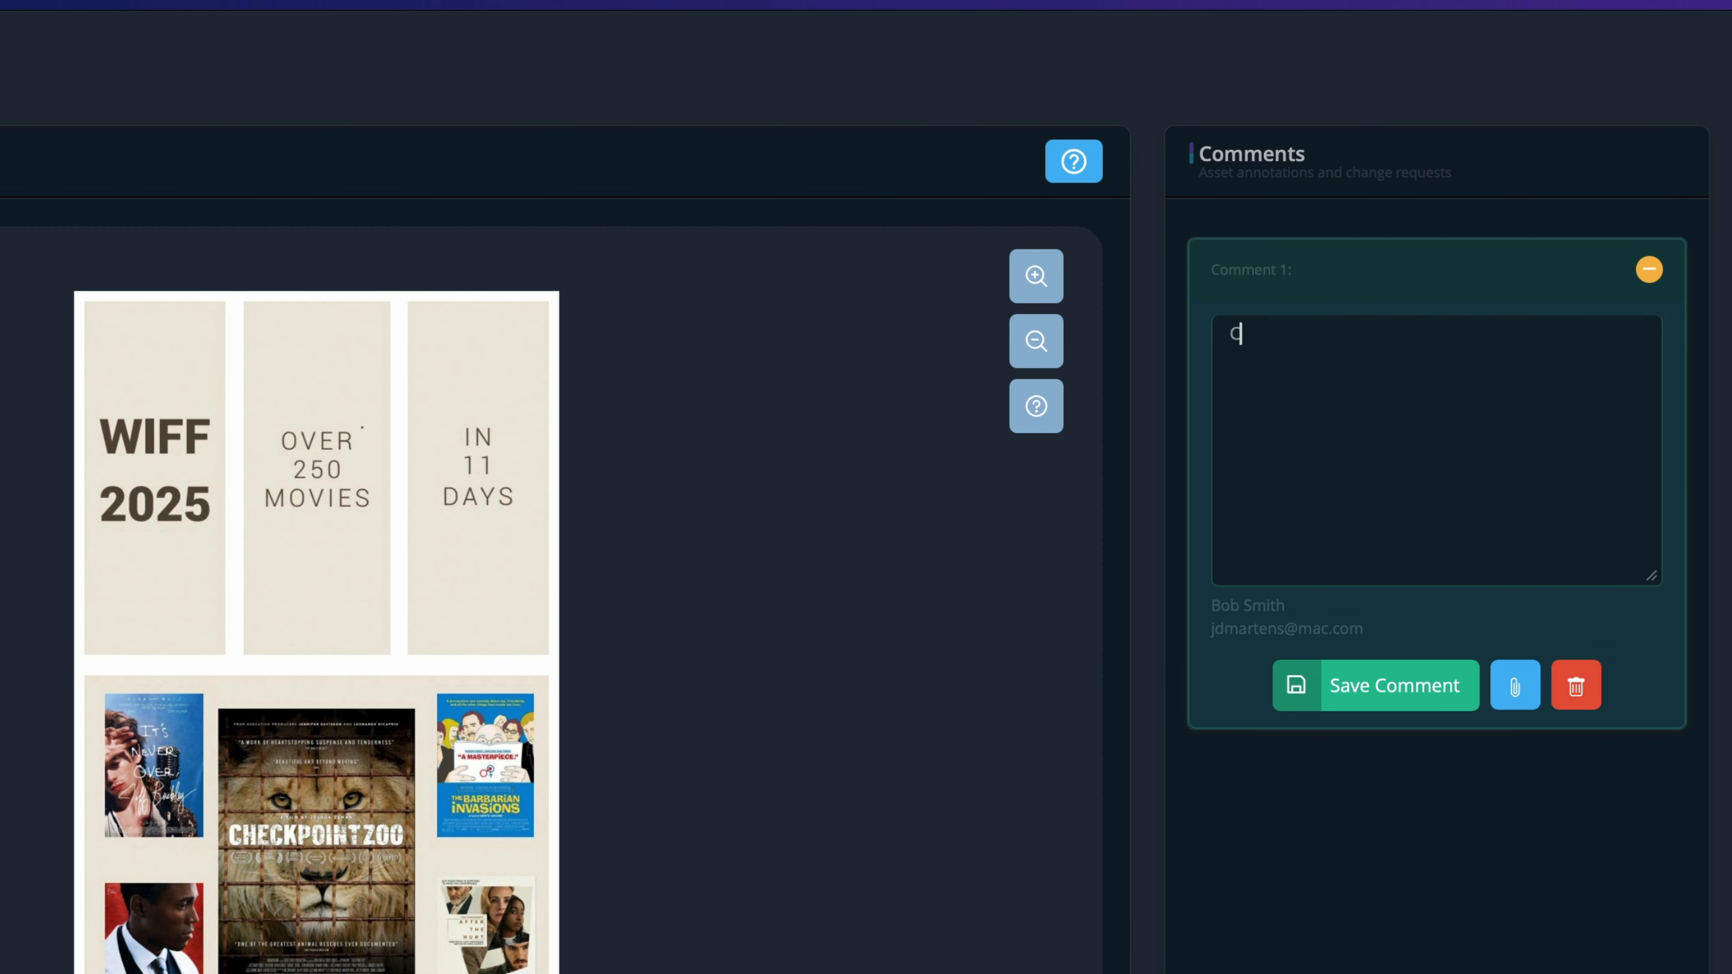
type("e to OVER 275 MOVIES")
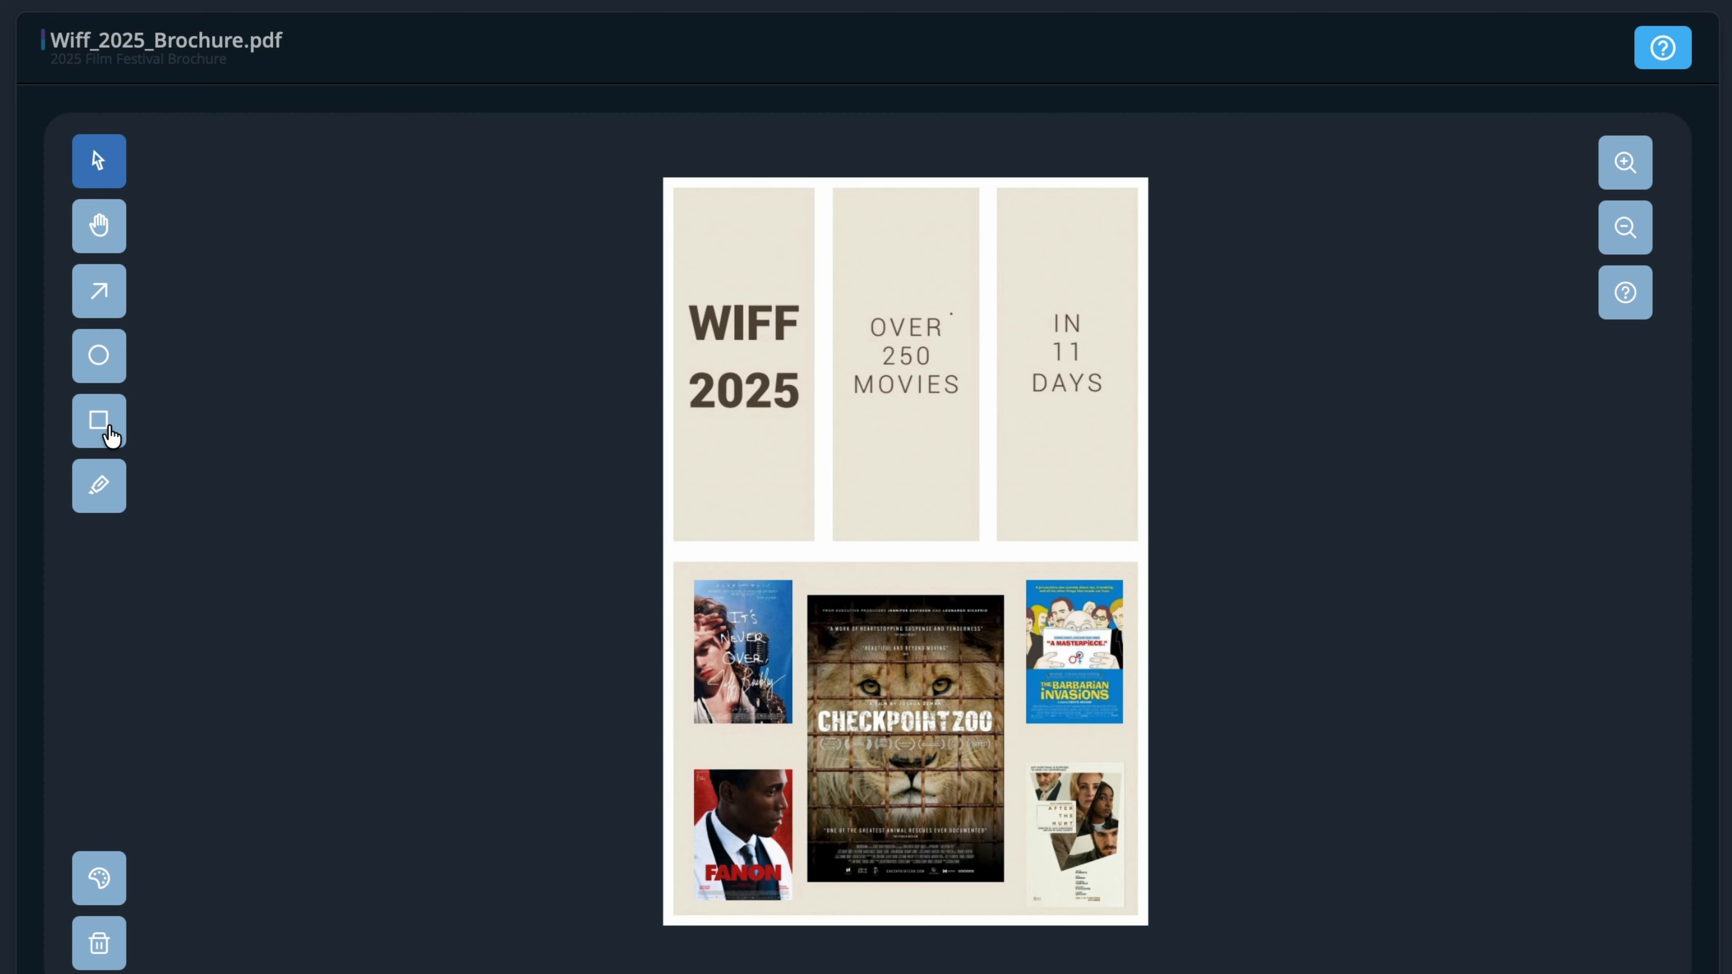
left_click(109, 436)
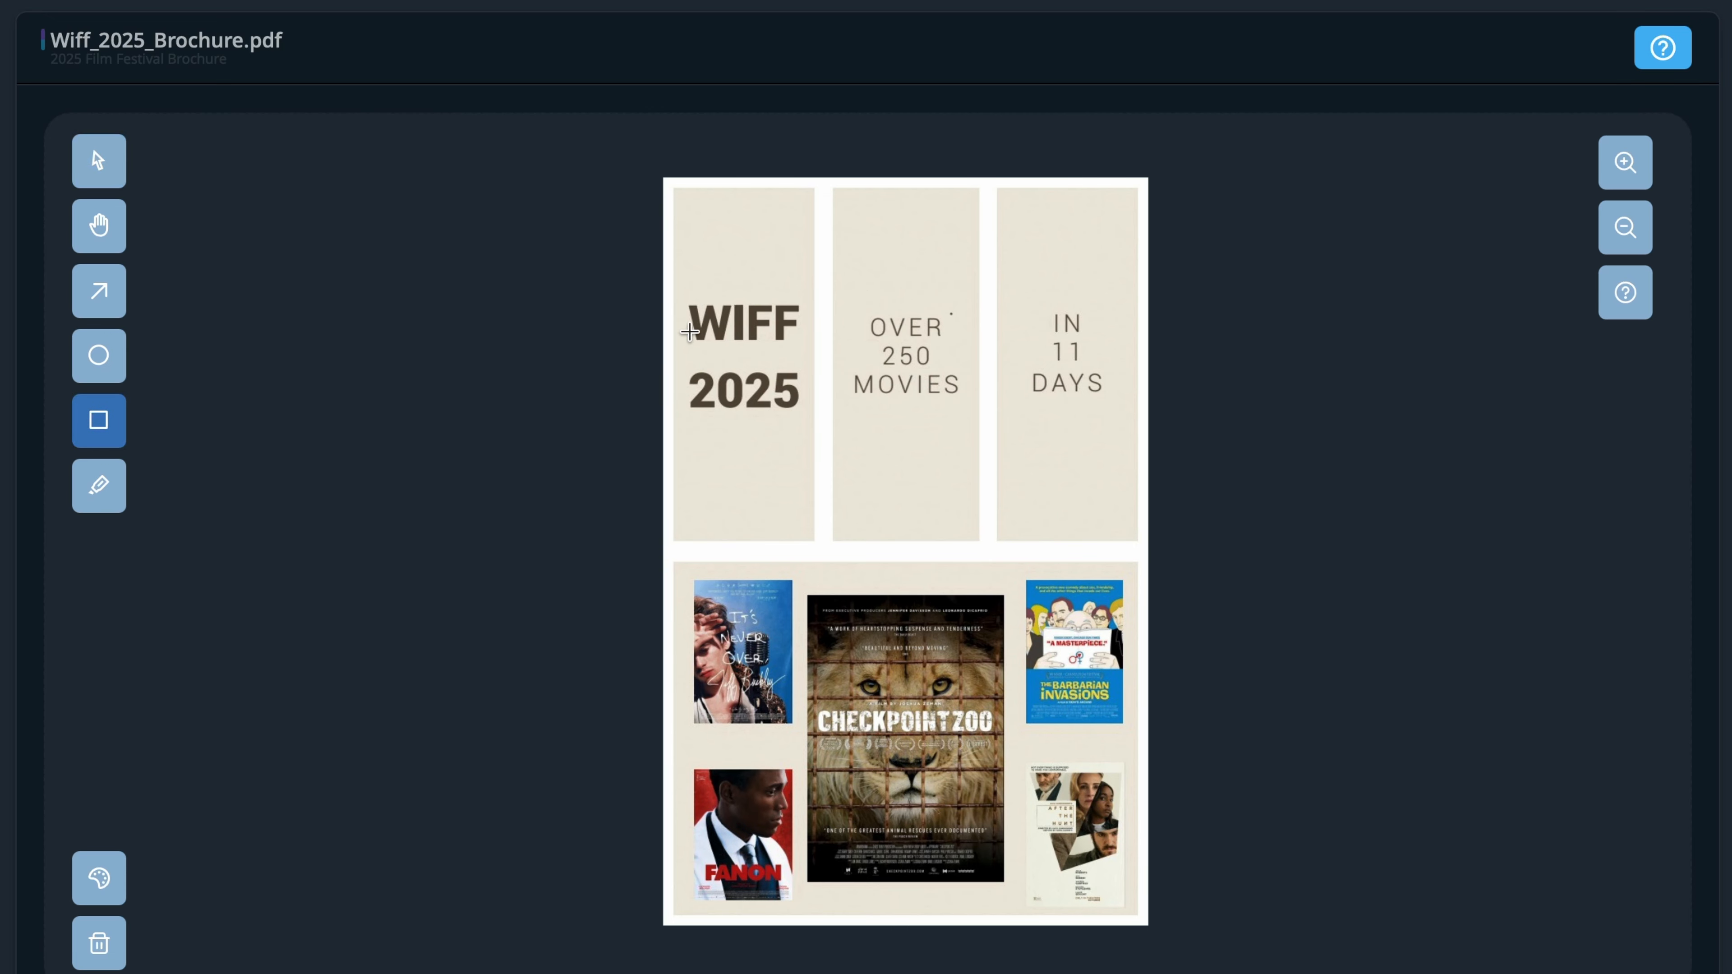
left_click_drag(843, 291, 969, 409)
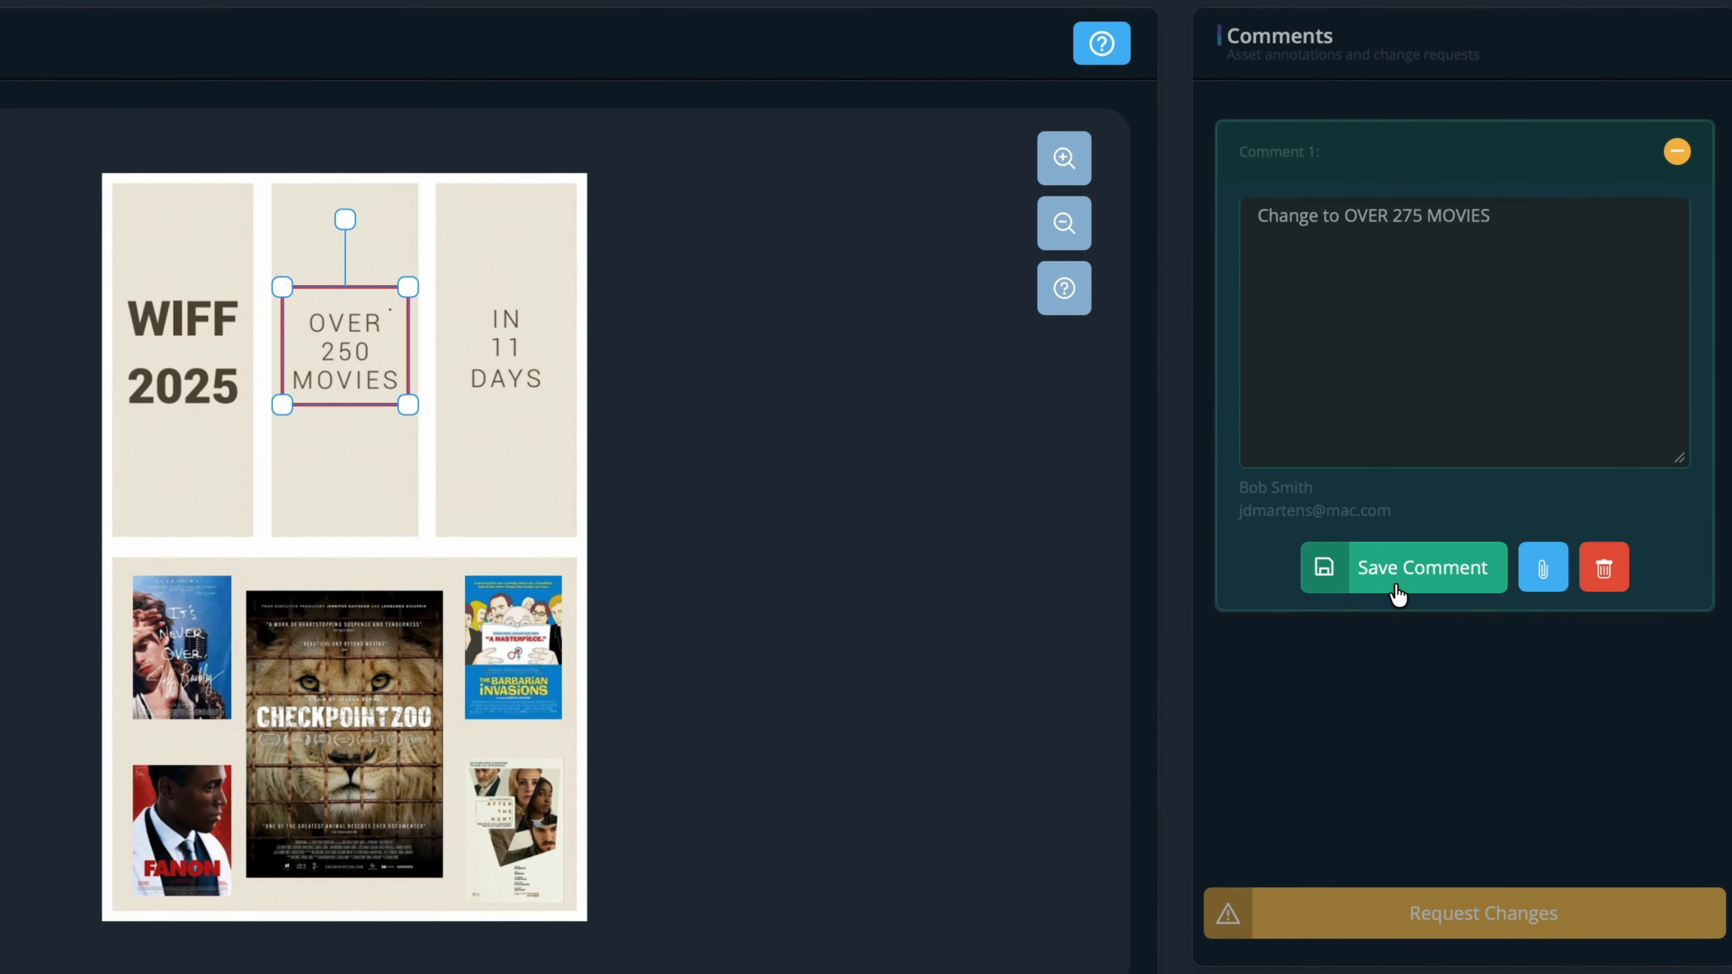
left_click(1397, 587)
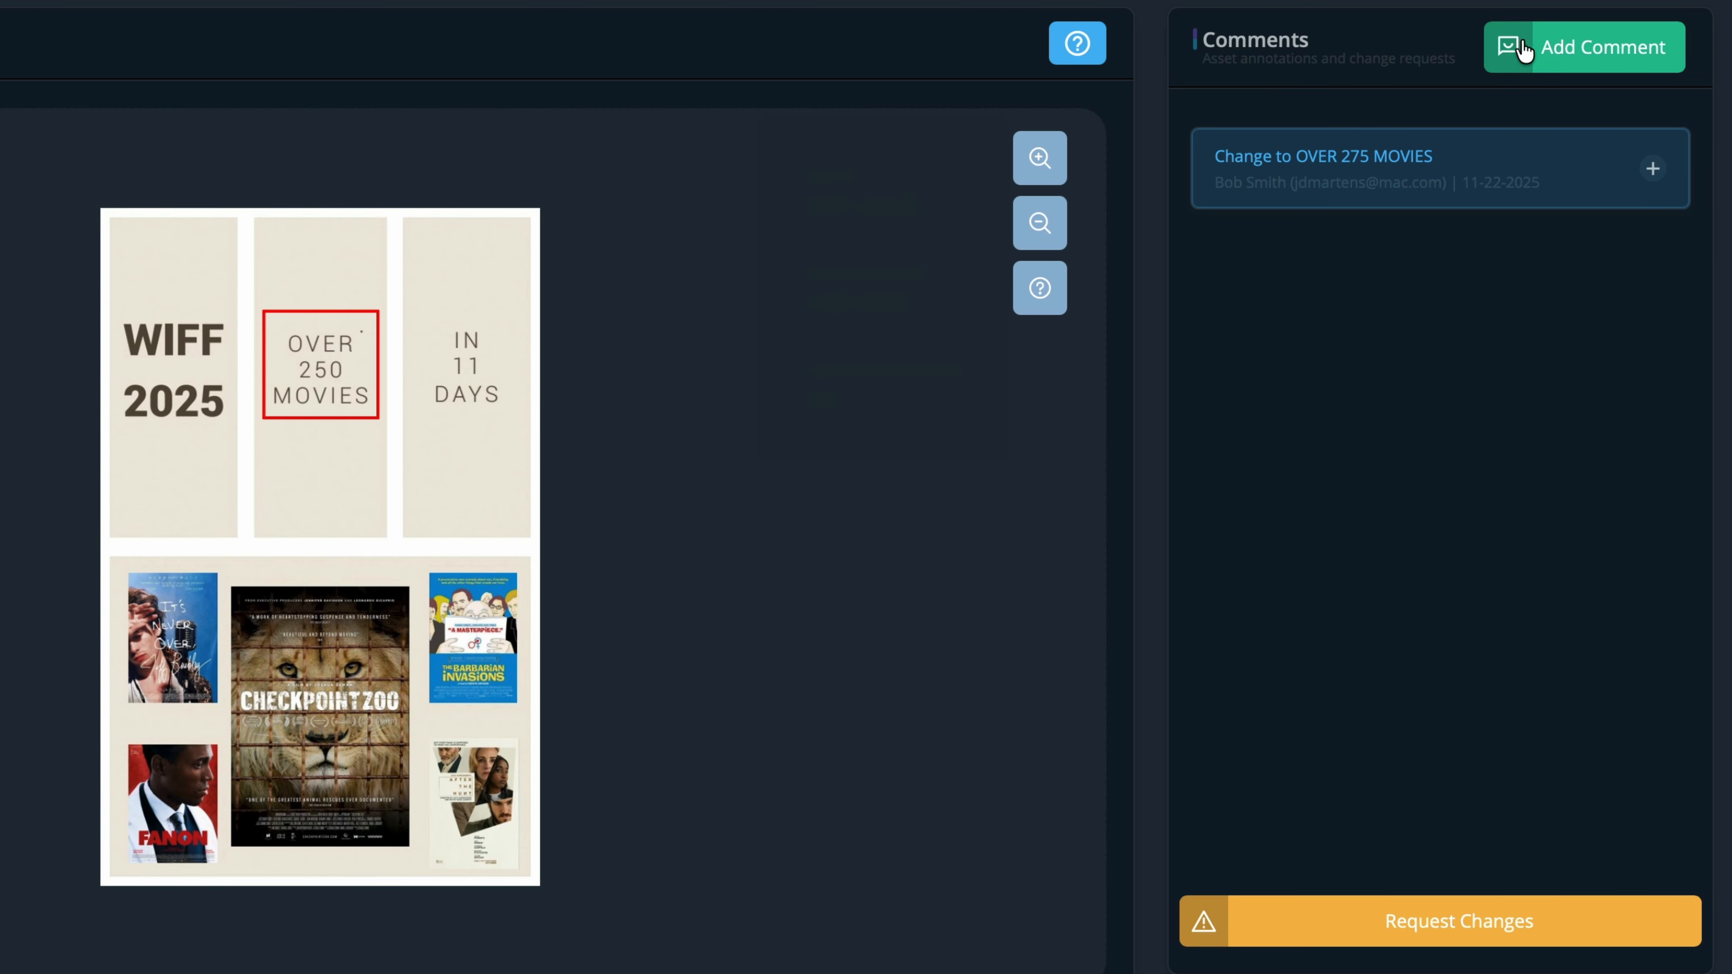
Step: Start a second comment reading 'Need small version of the WIFF logo at the bottom of each panel'
left_click(1630, 63)
left_click(1463, 322)
type("Ne")
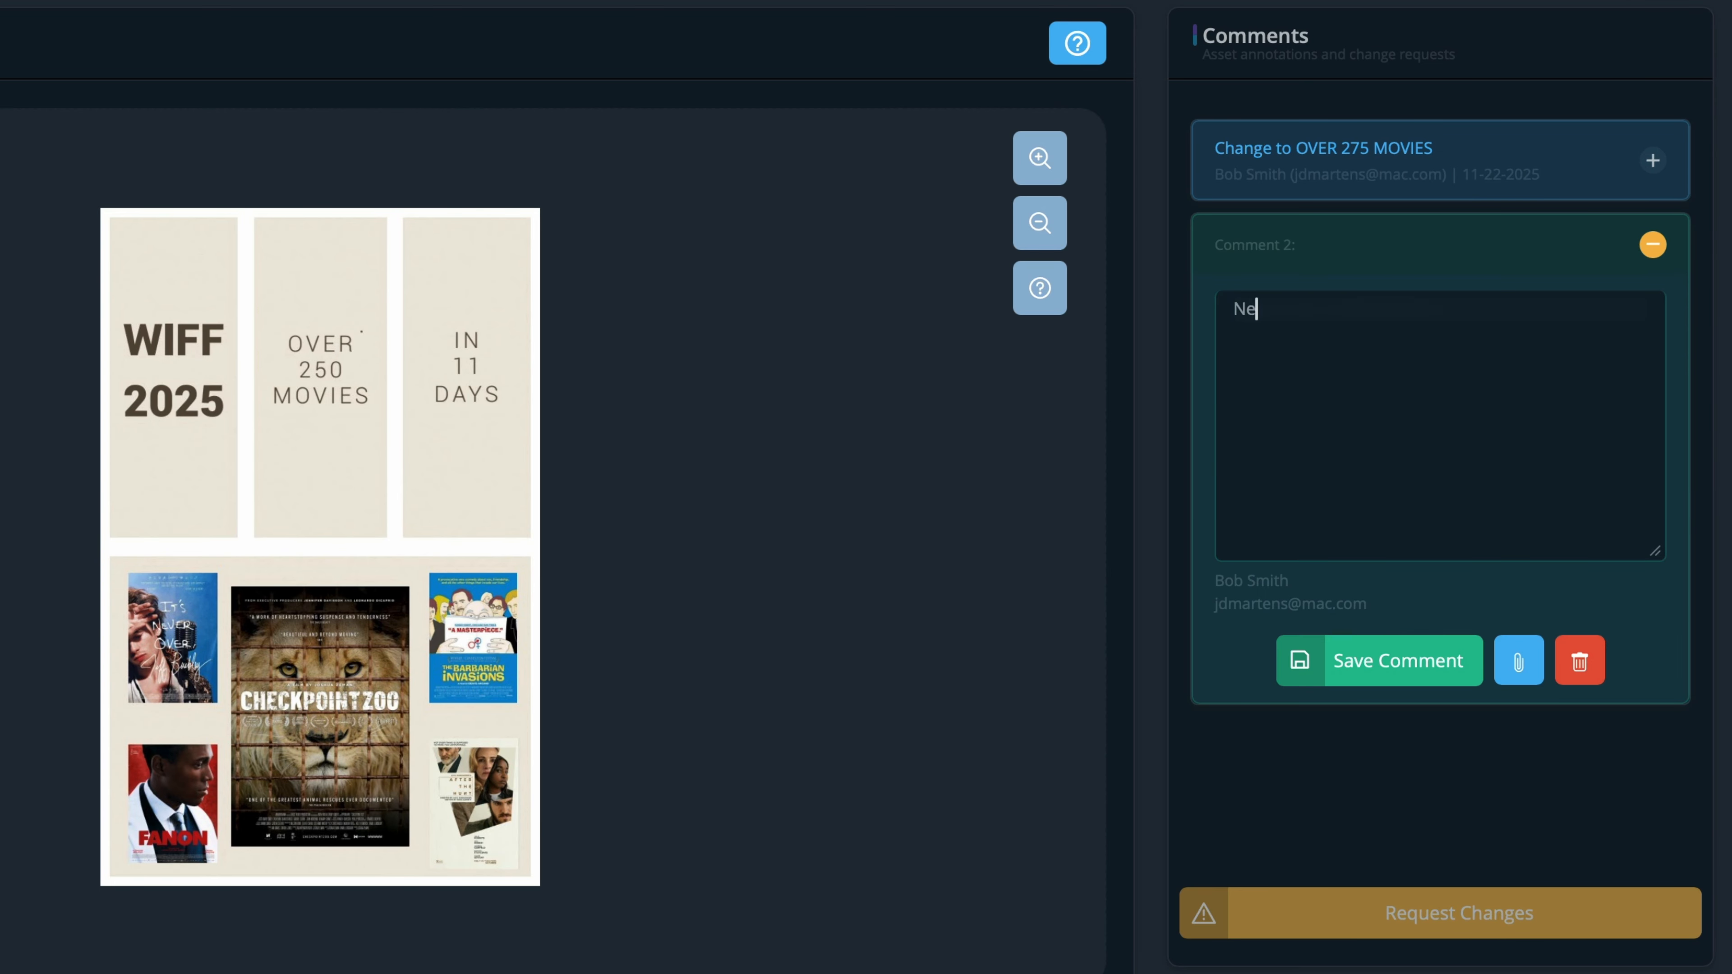
type("ed small version of the WIFF logo at the bot")
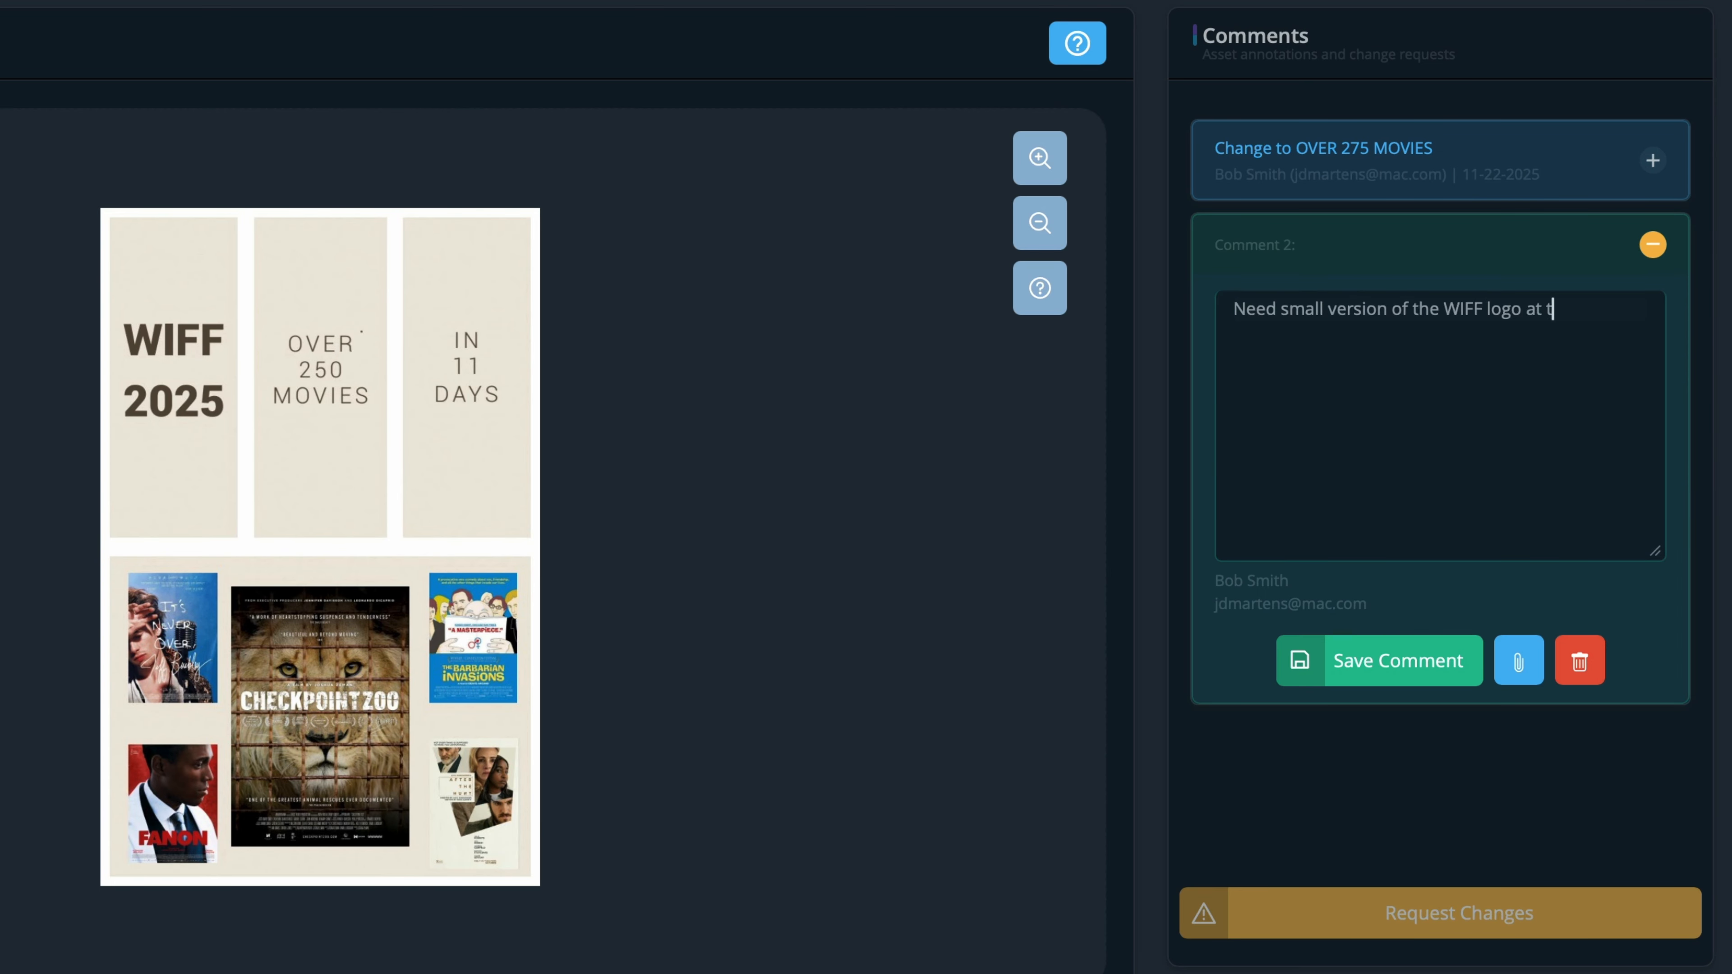
type("tom of each panel")
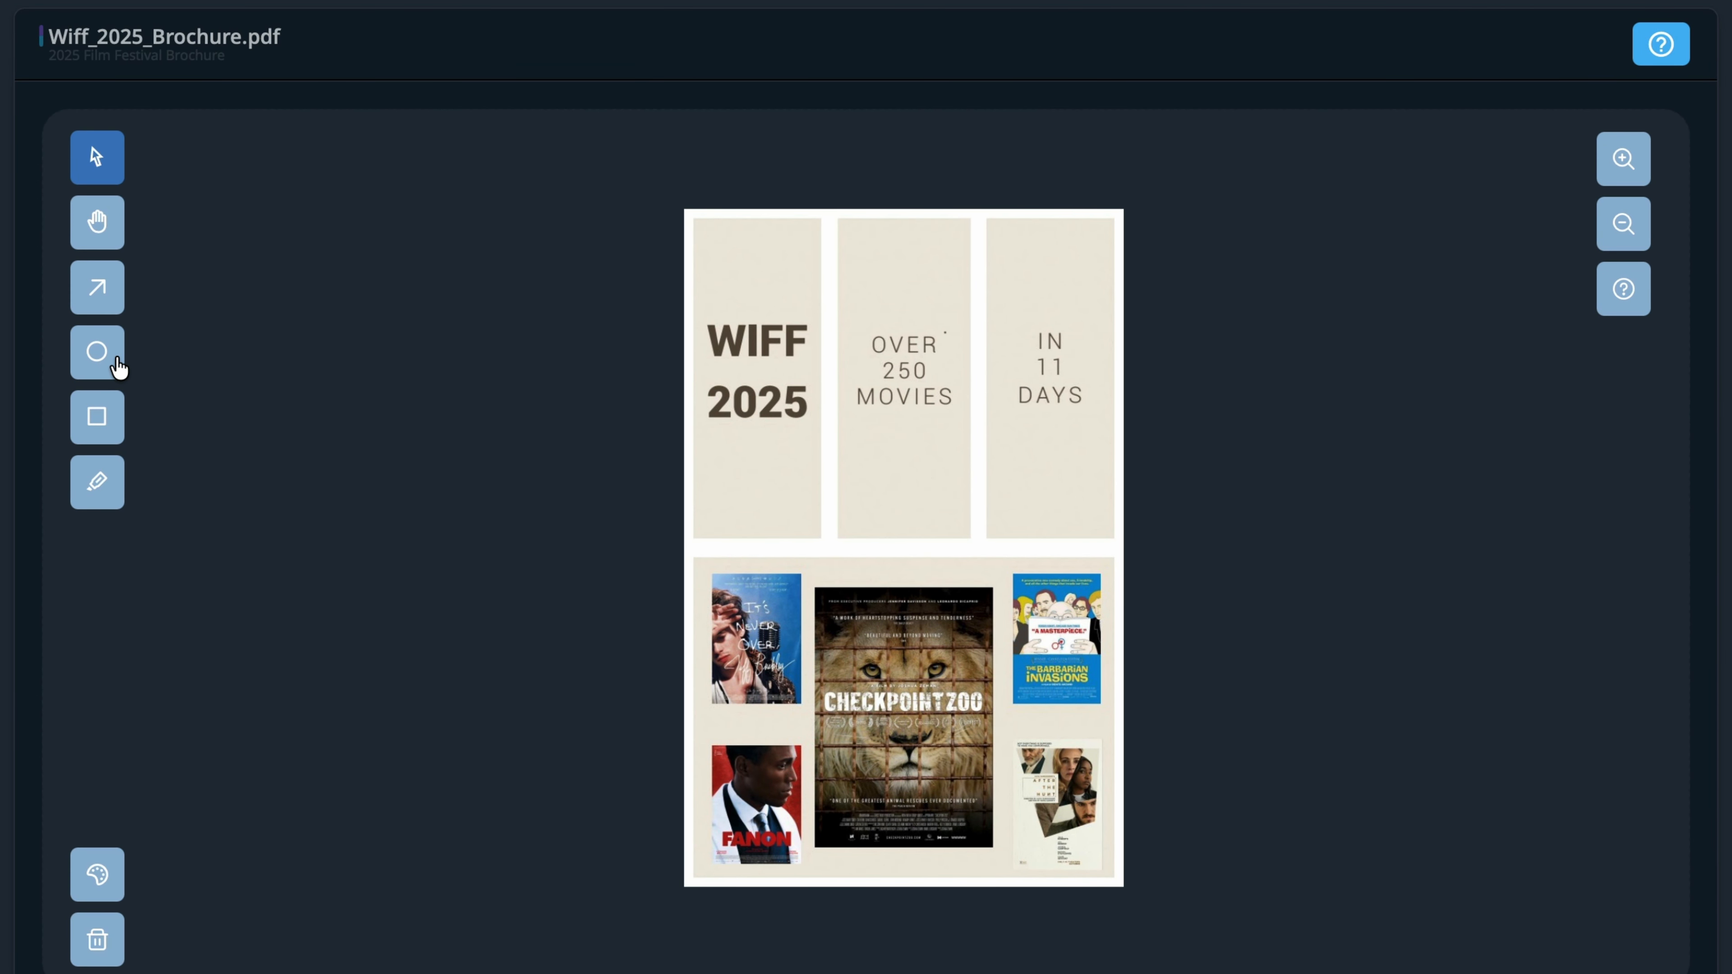
Step: Mark the panel bottoms under 2025, MOVIES and DAYS with red ellipses
left_click(114, 369)
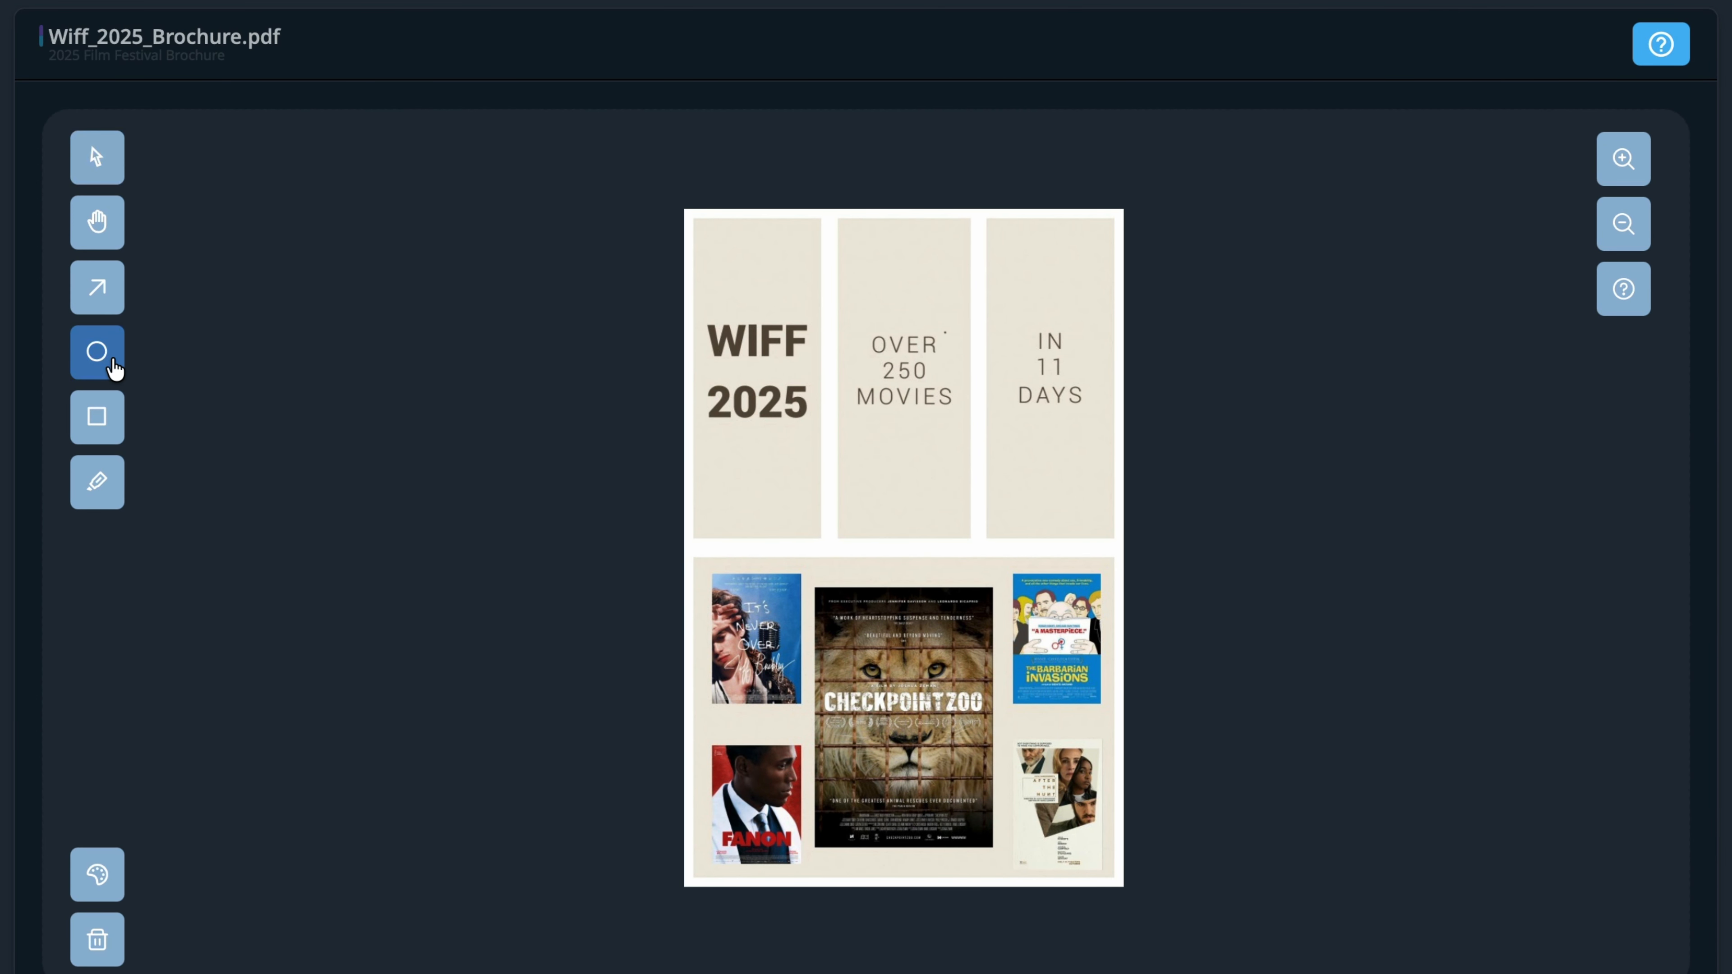
mouse_move(731, 497)
left_mouse_down()
mouse_move(792, 525)
mouse_move(1081, 523)
left_mouse_up()
left_click(97, 355)
left_click(122, 358)
left_click(758, 503)
left_click(769, 529)
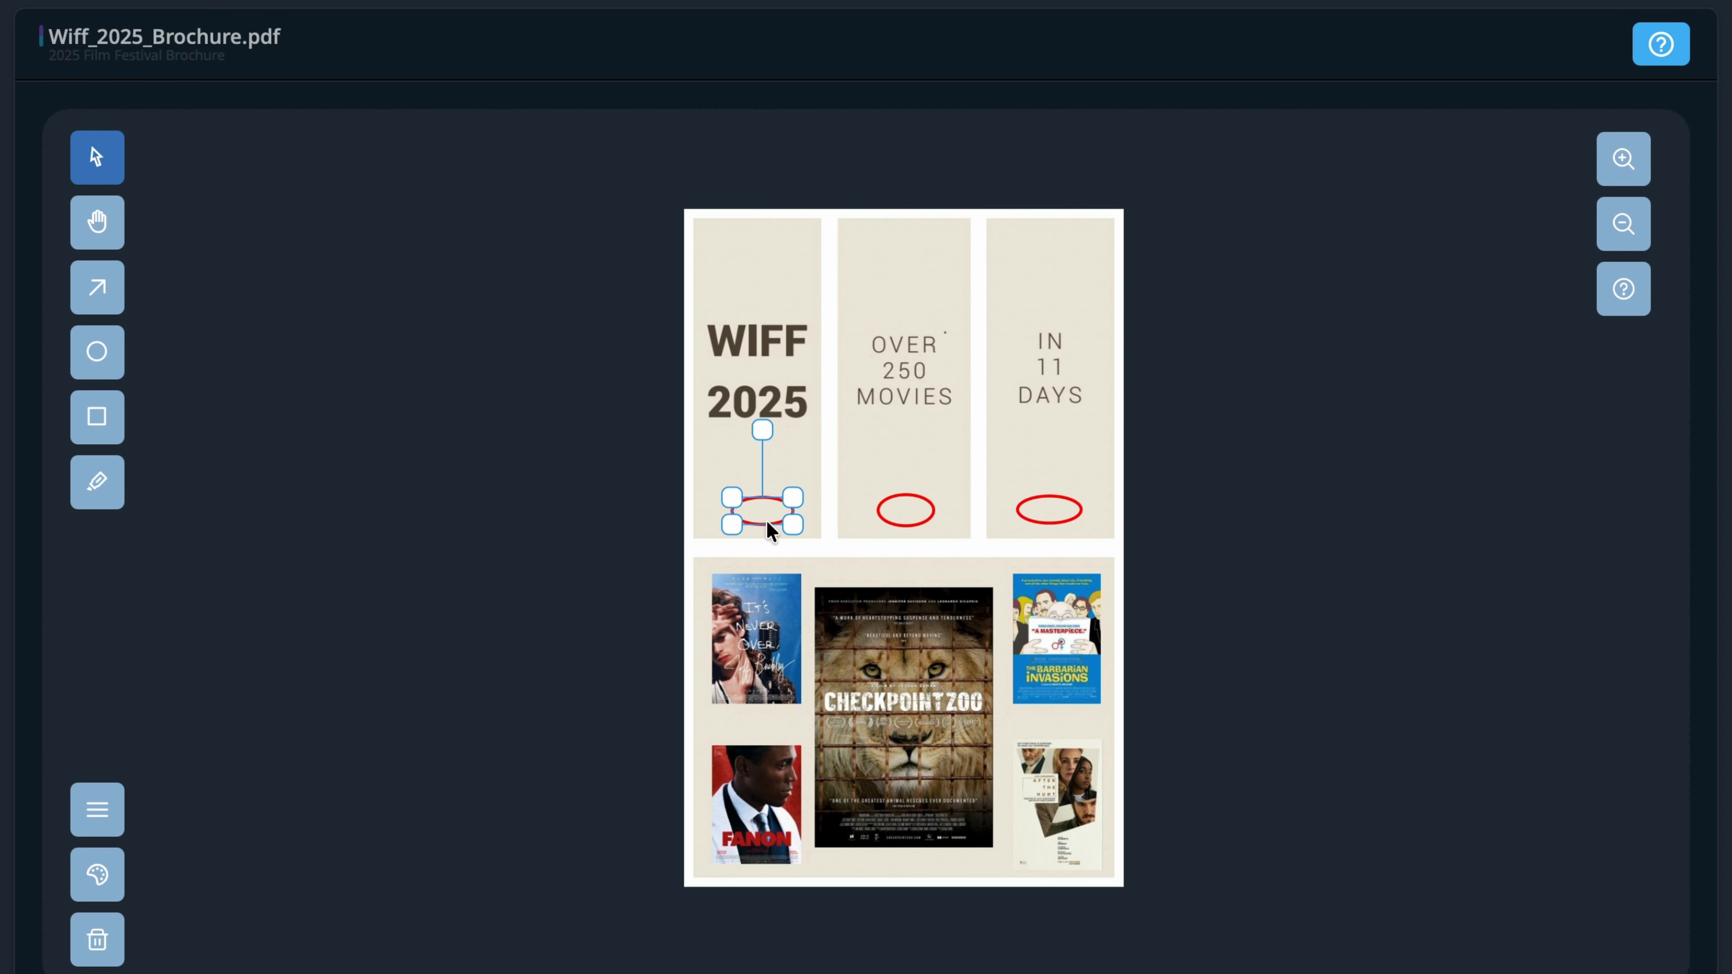
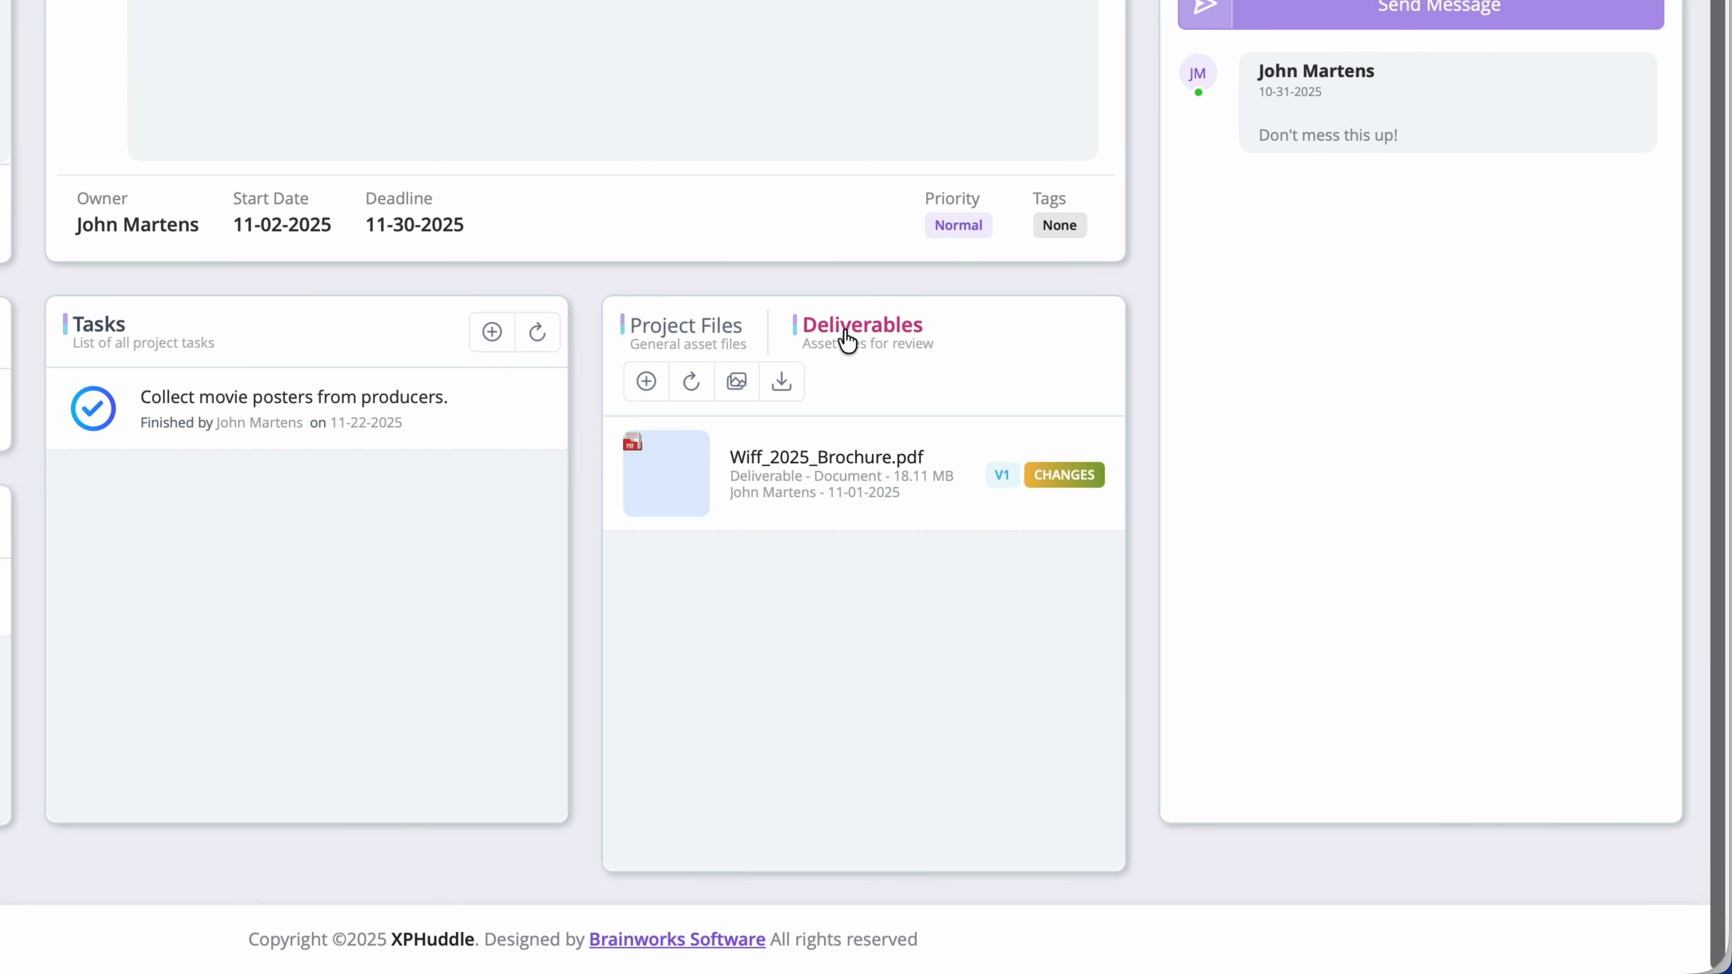
Step: Upload Wiff 2025 Brochure.pdf from the Deliverables folder as the deliverable's new version, V2
left_click(646, 381)
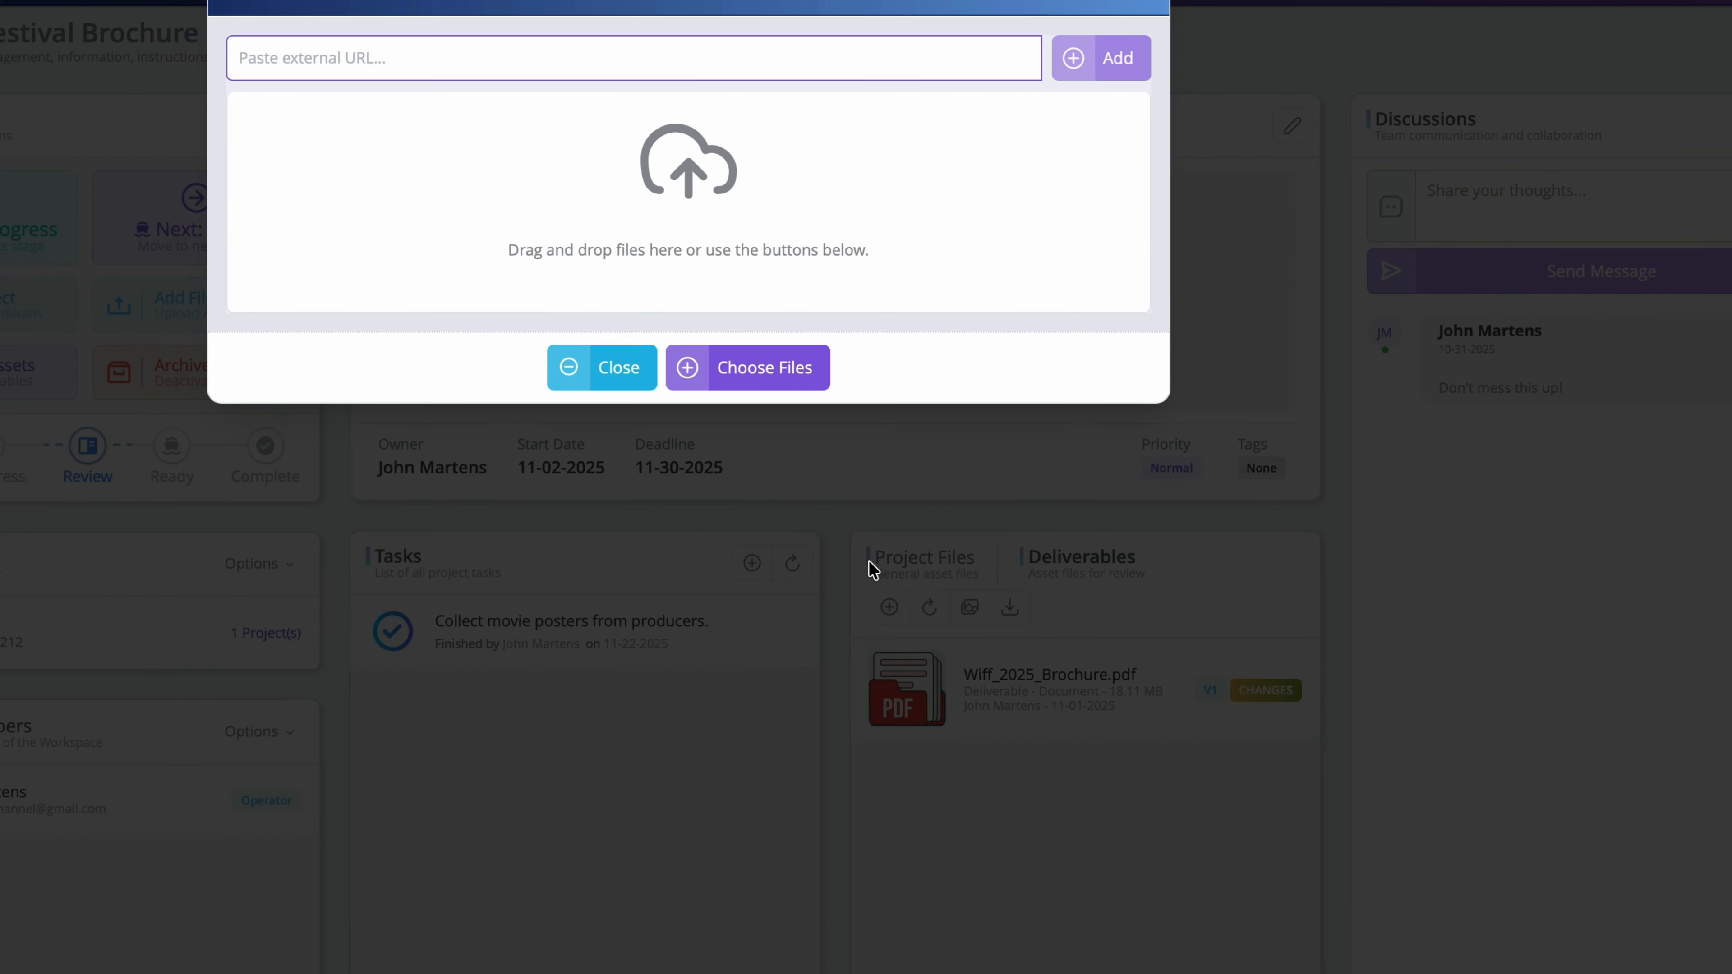
left_click(757, 369)
left_click(693, 310)
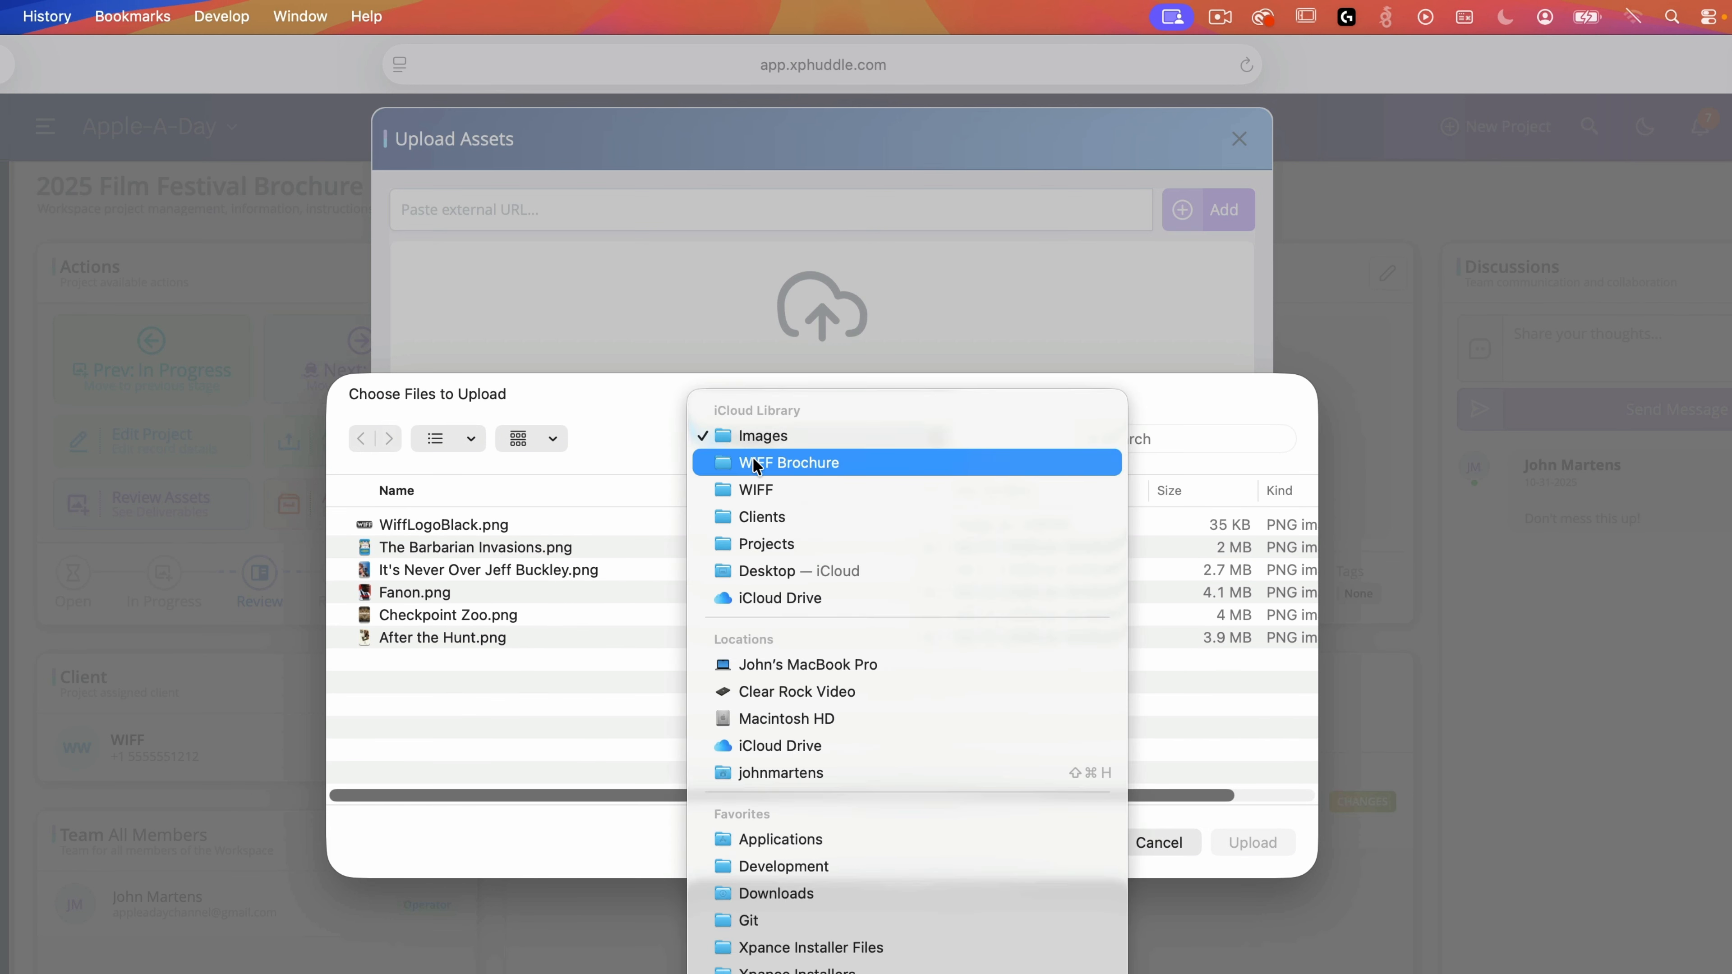
left_click(665, 327)
double_click(440, 572)
left_click(489, 527)
left_click(1253, 843)
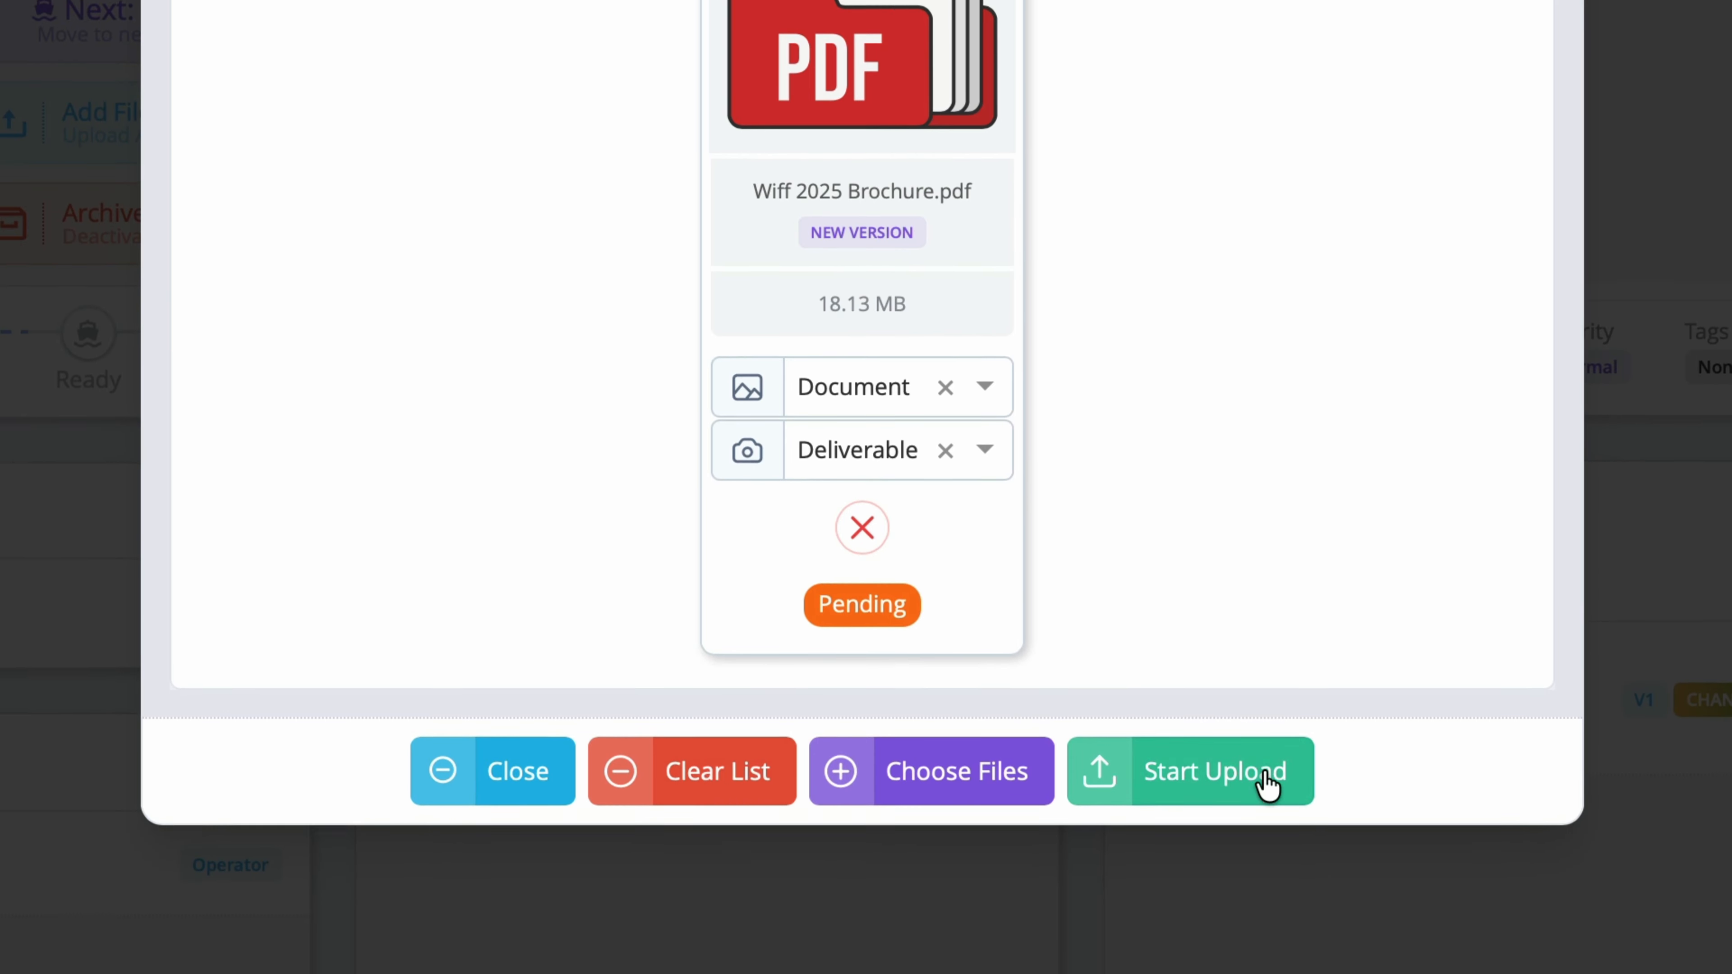
left_click(1267, 785)
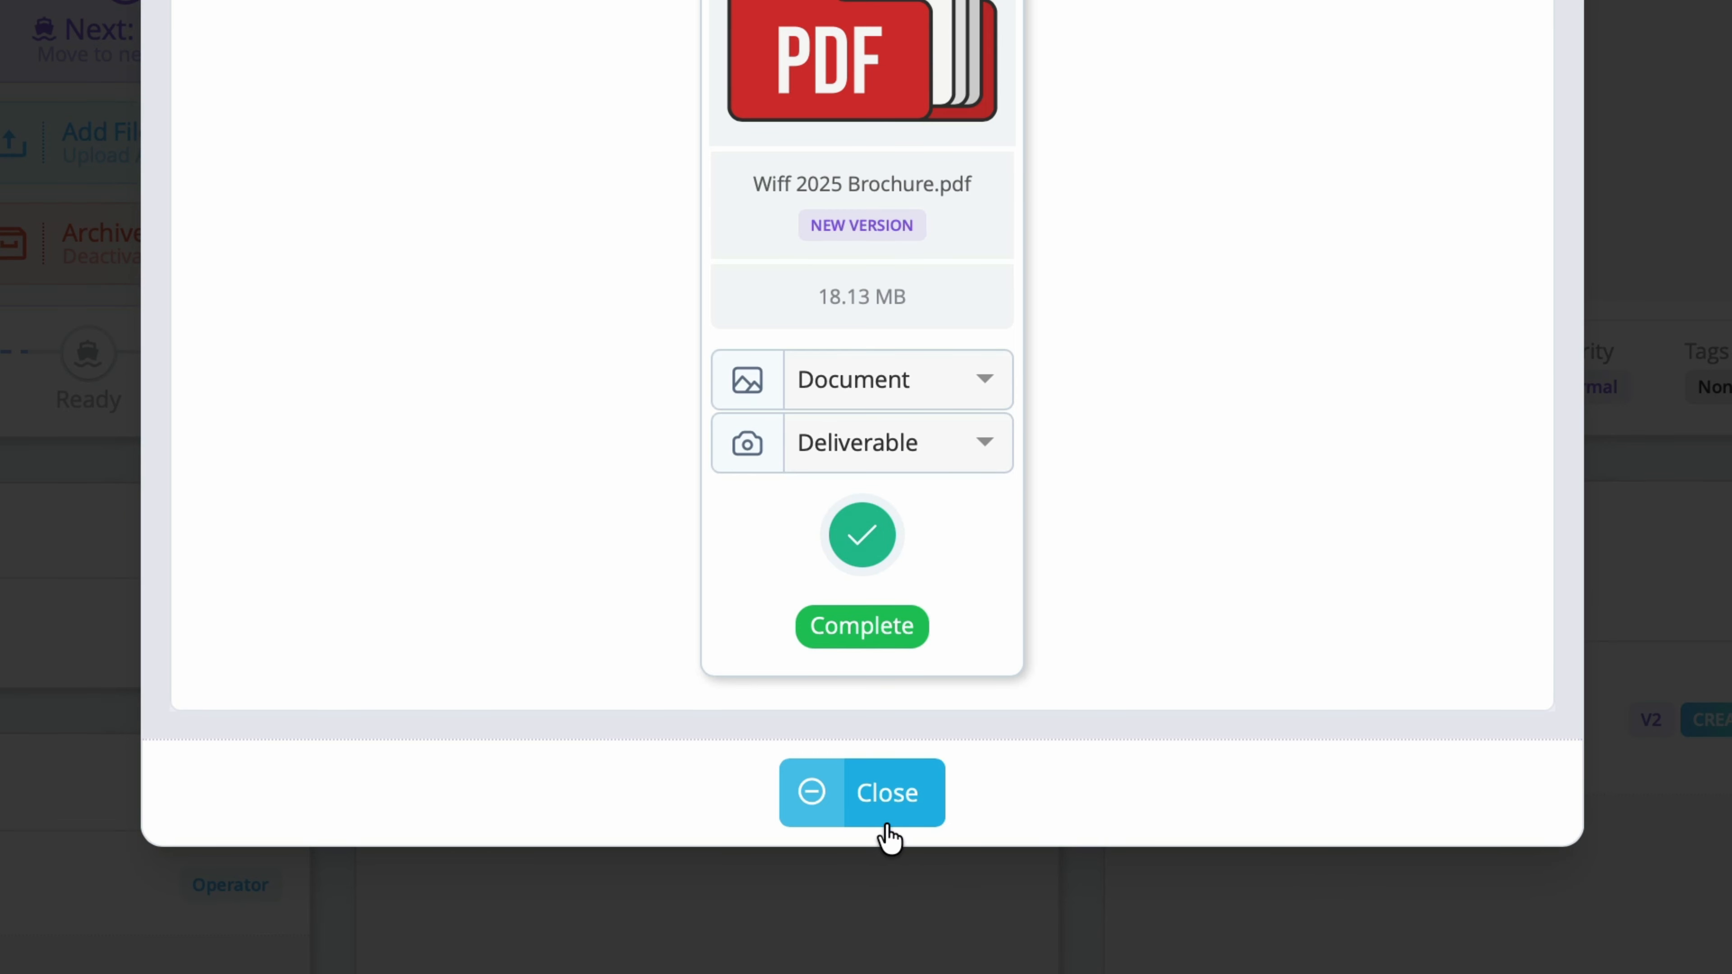
left_click(890, 826)
left_click(1065, 471)
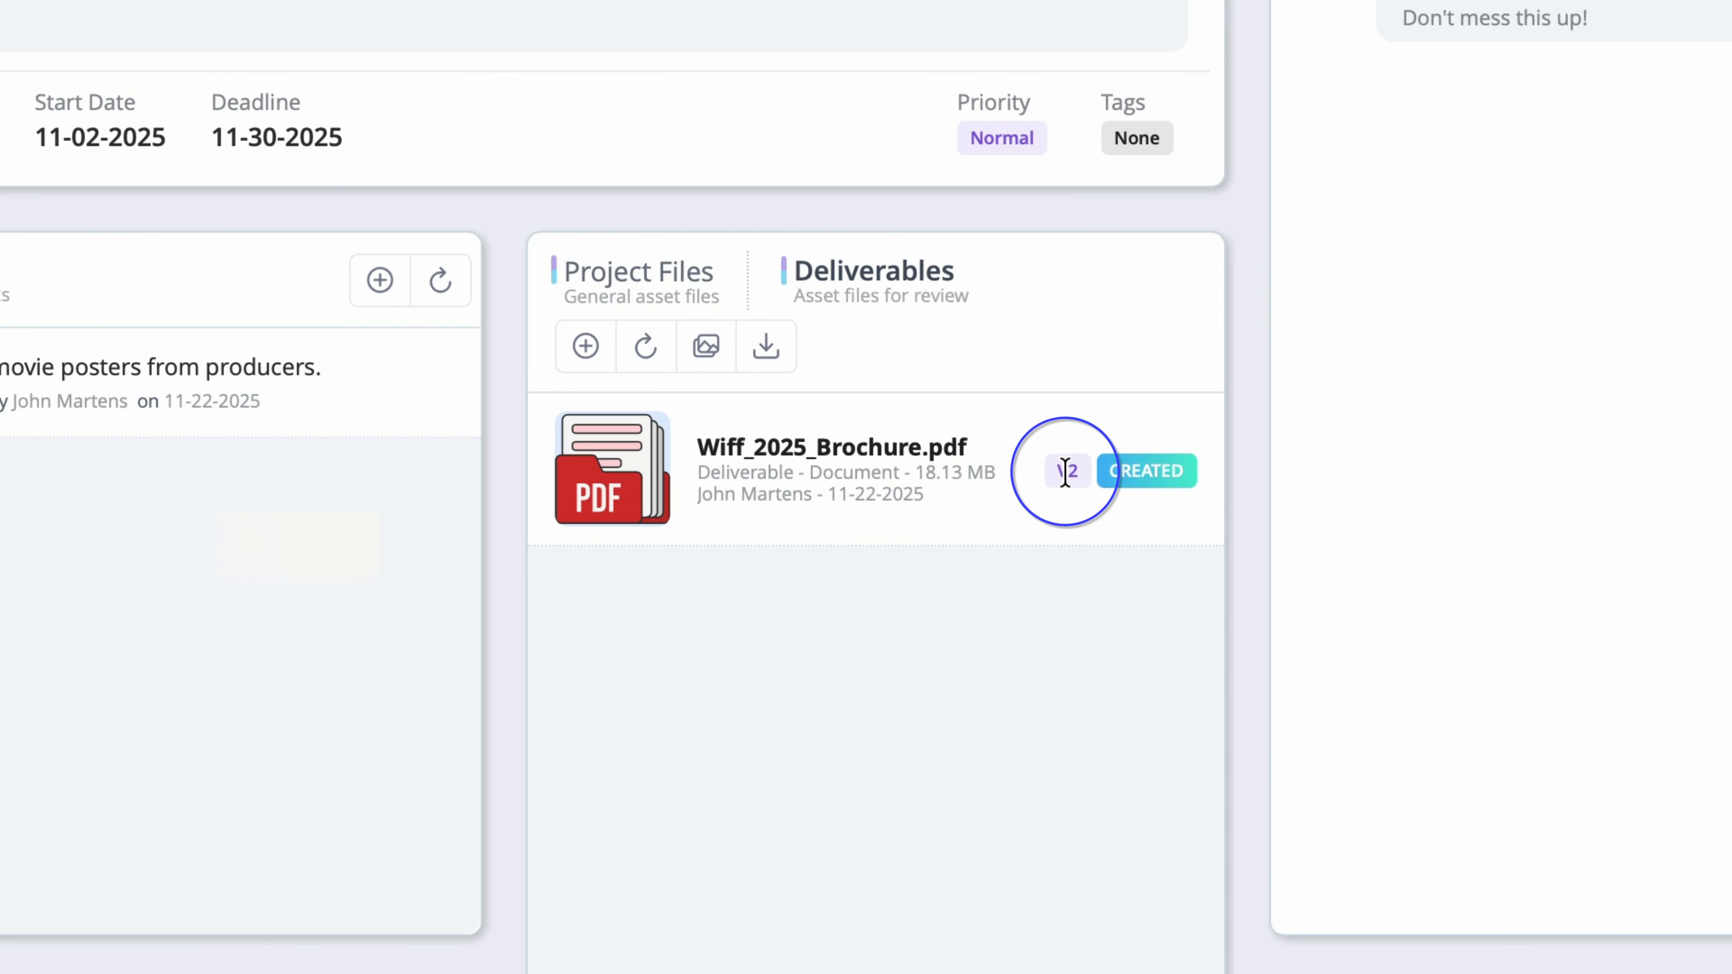
Step: Compare the V1 and V2 brochure versions in the asset viewer, then open V2 in the Proofer
left_click(832, 466)
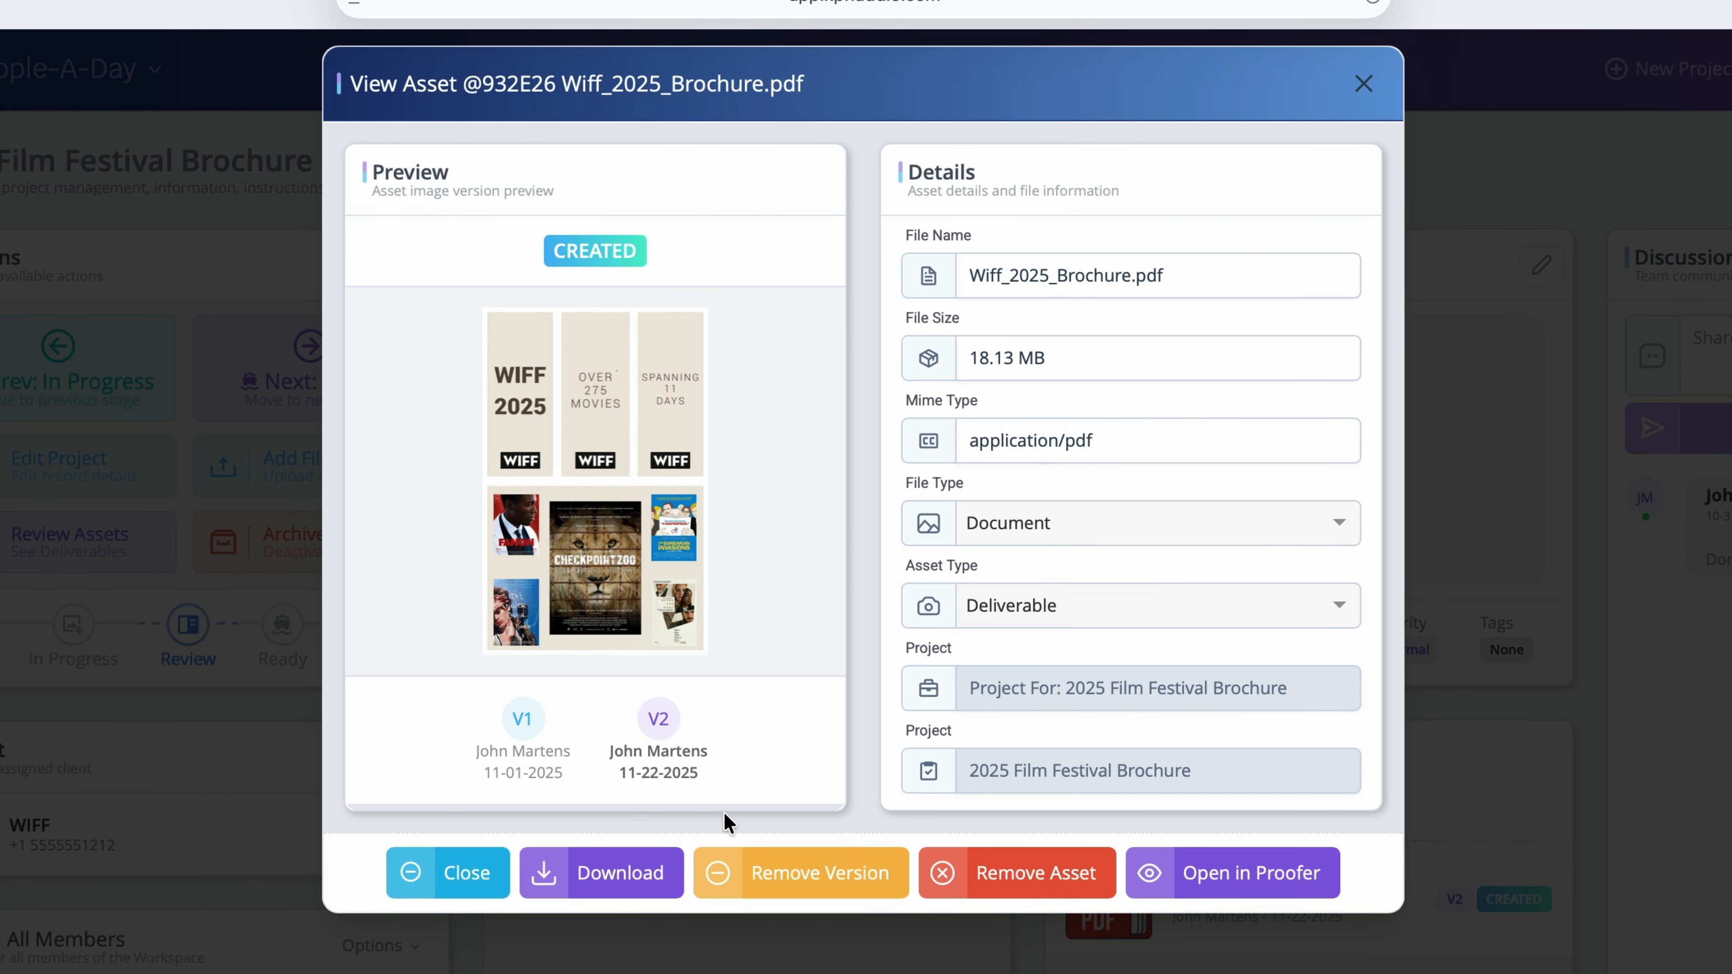
left_click(541, 757)
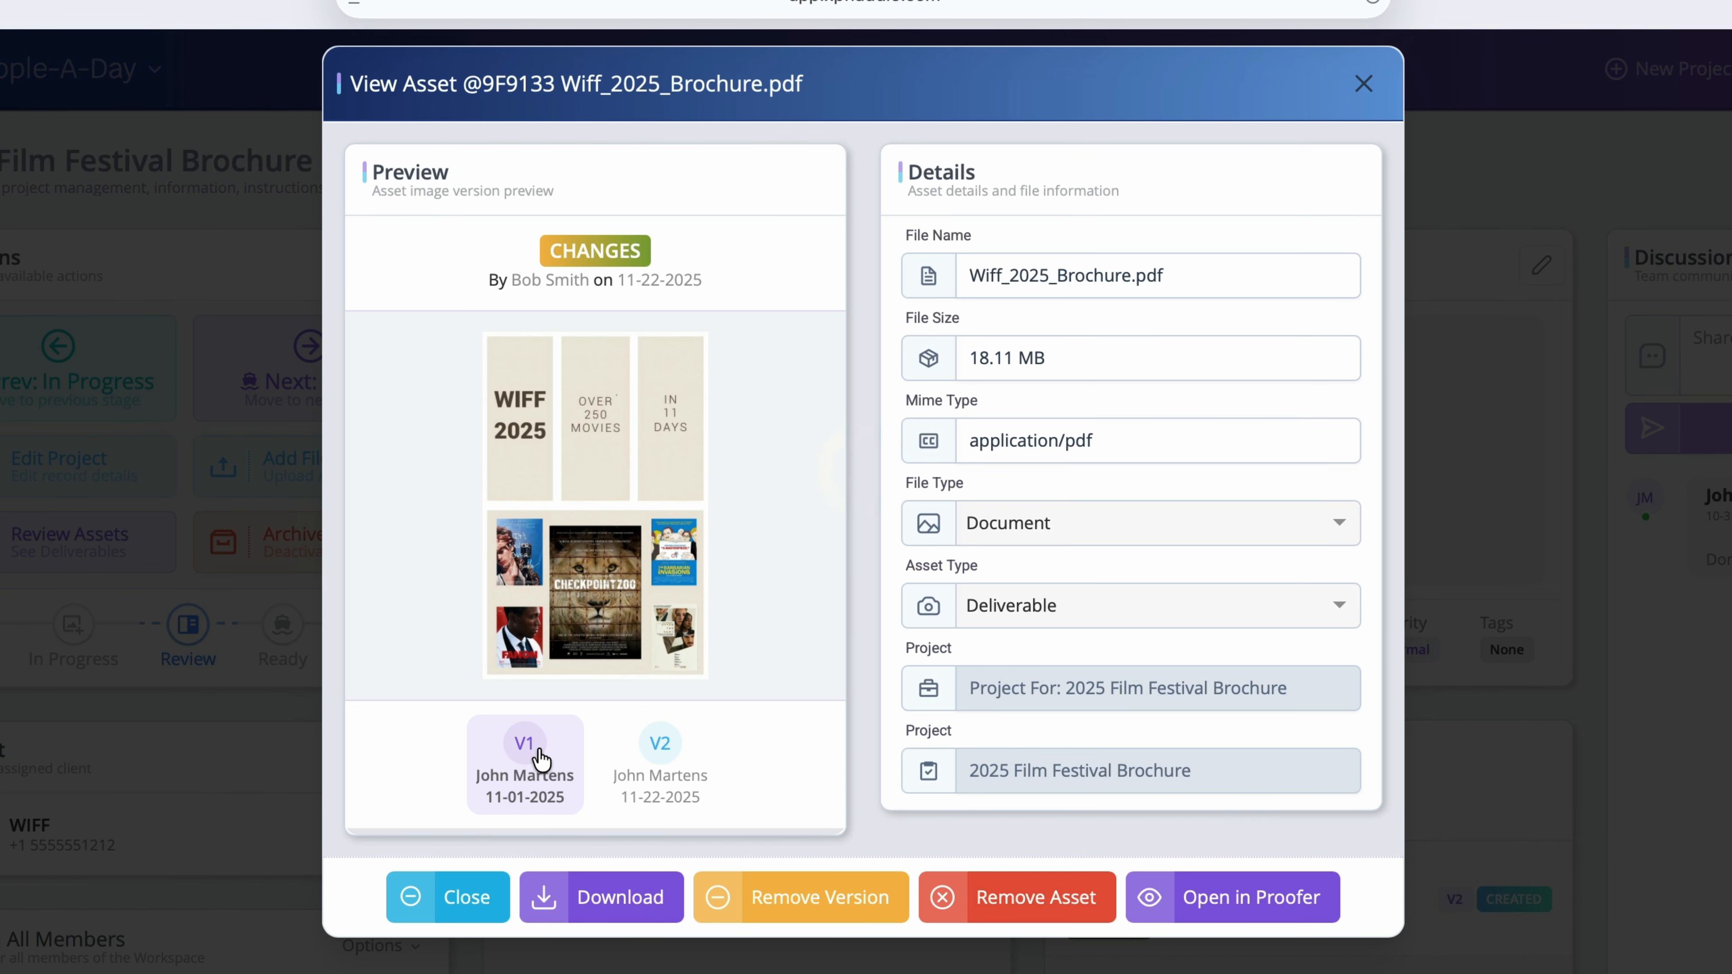
left_click(658, 757)
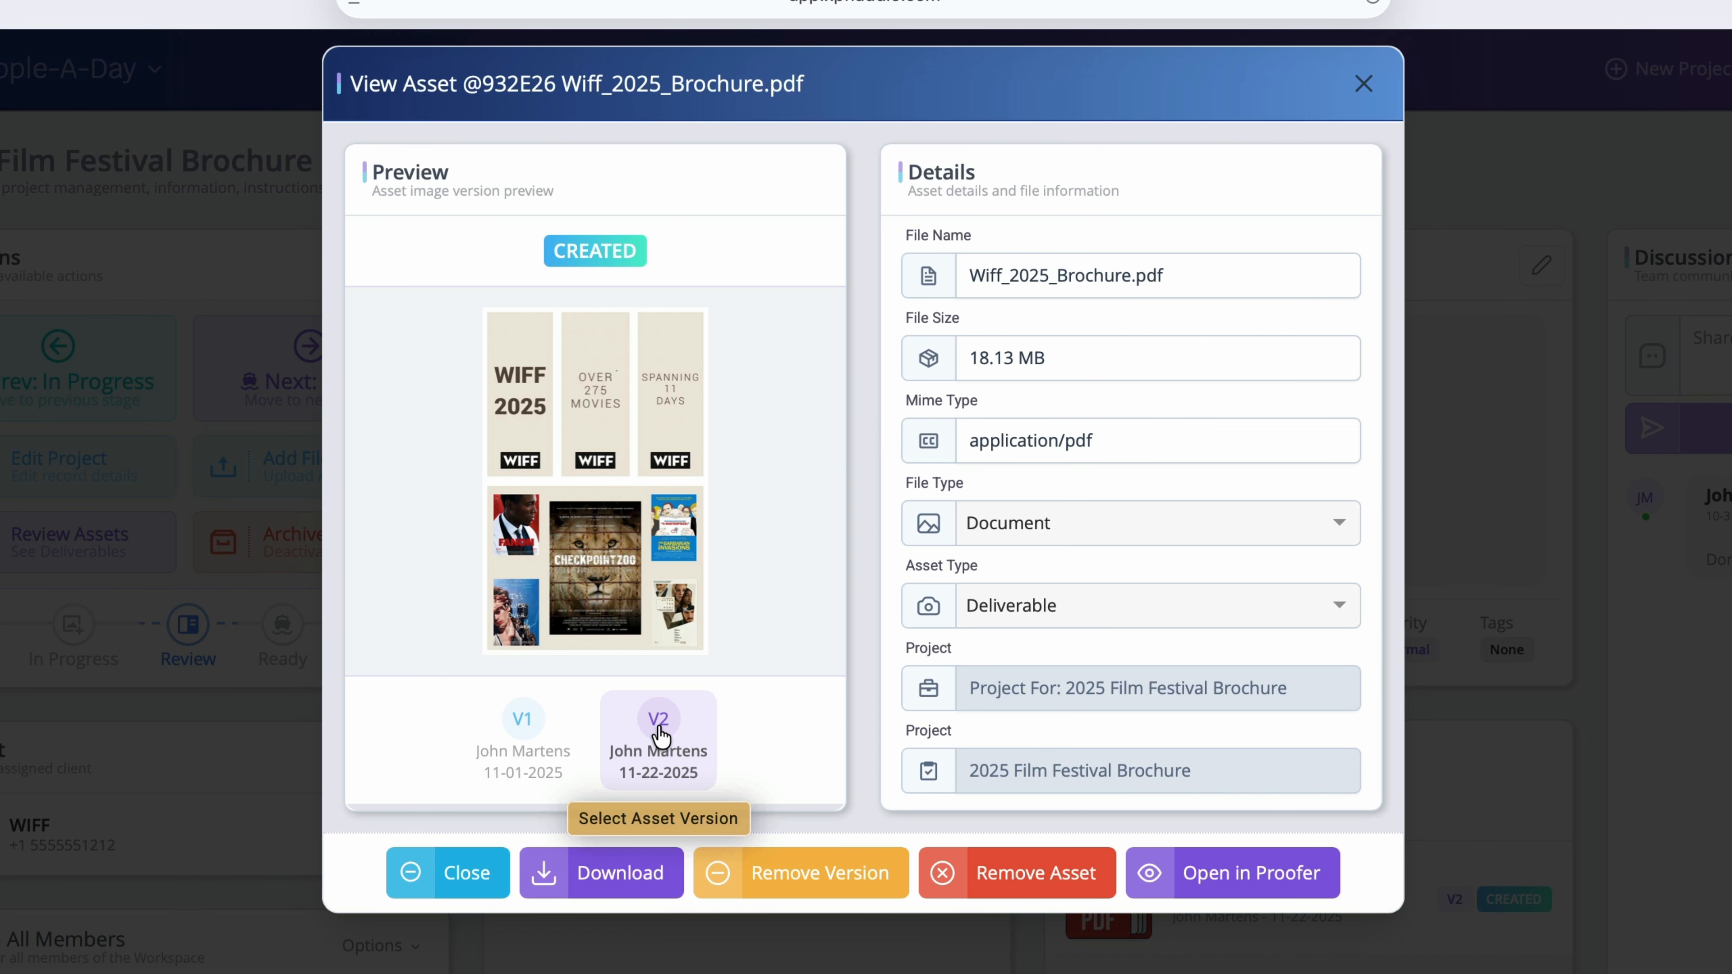
left_click(448, 874)
left_click(115, 551)
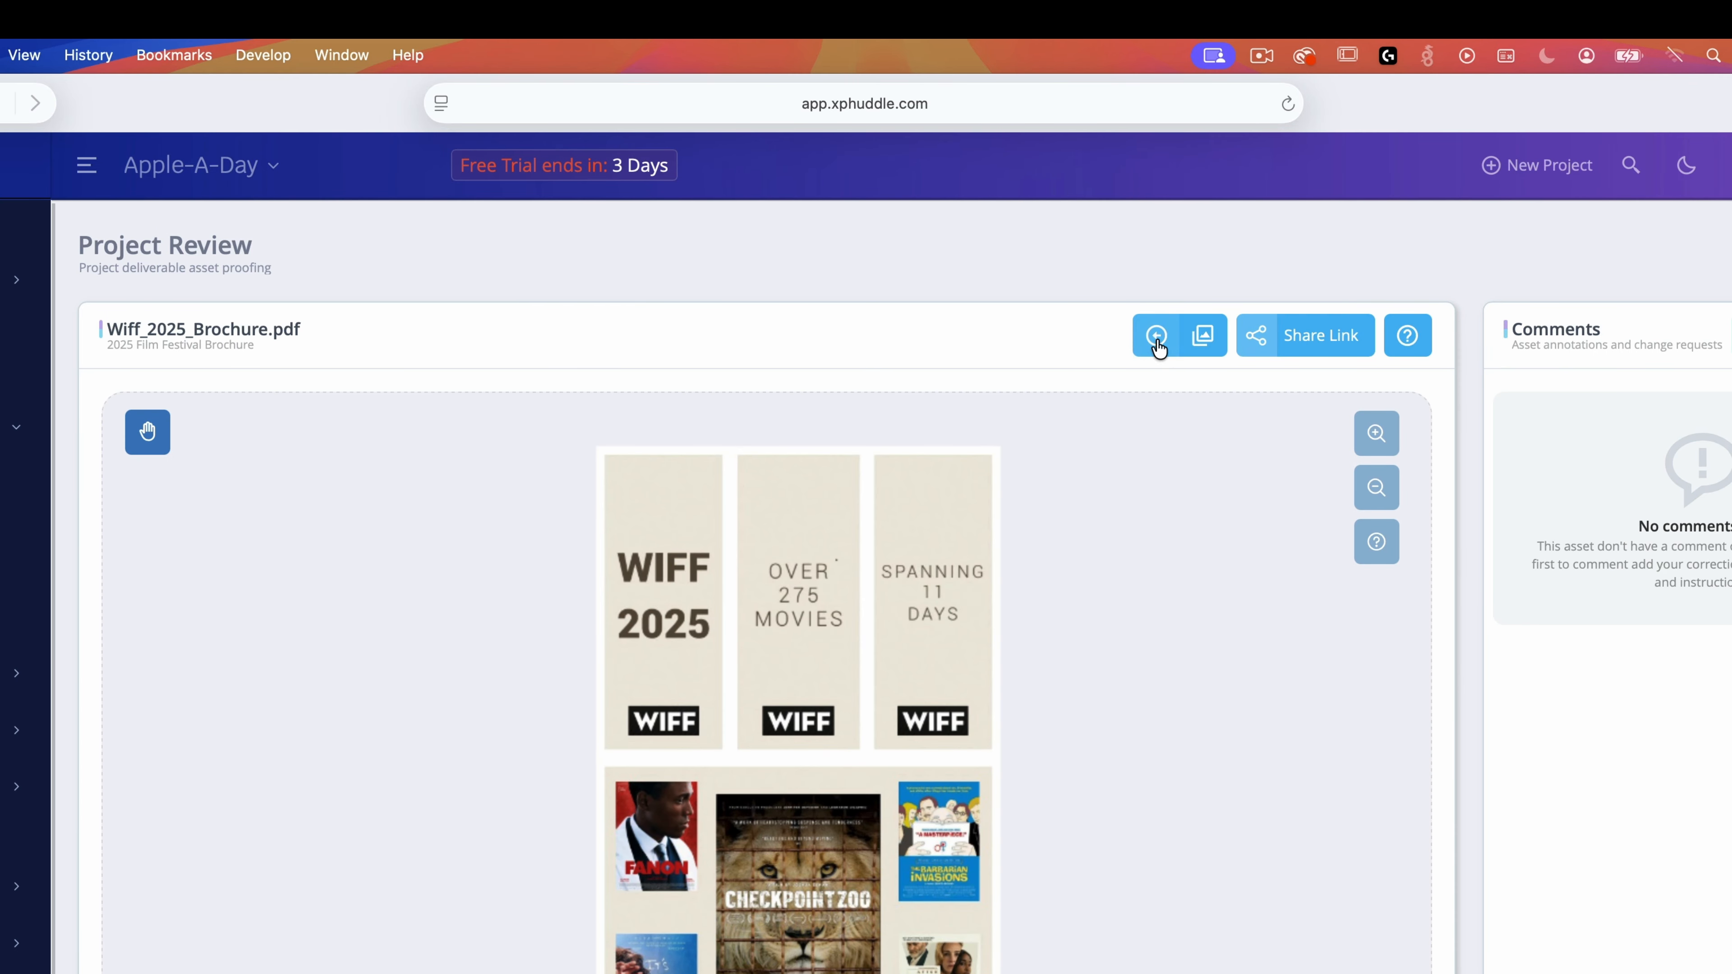
Step: Reopen the brochure in the Proofer and create a review invite with the external reviewer's name
left_click(1156, 336)
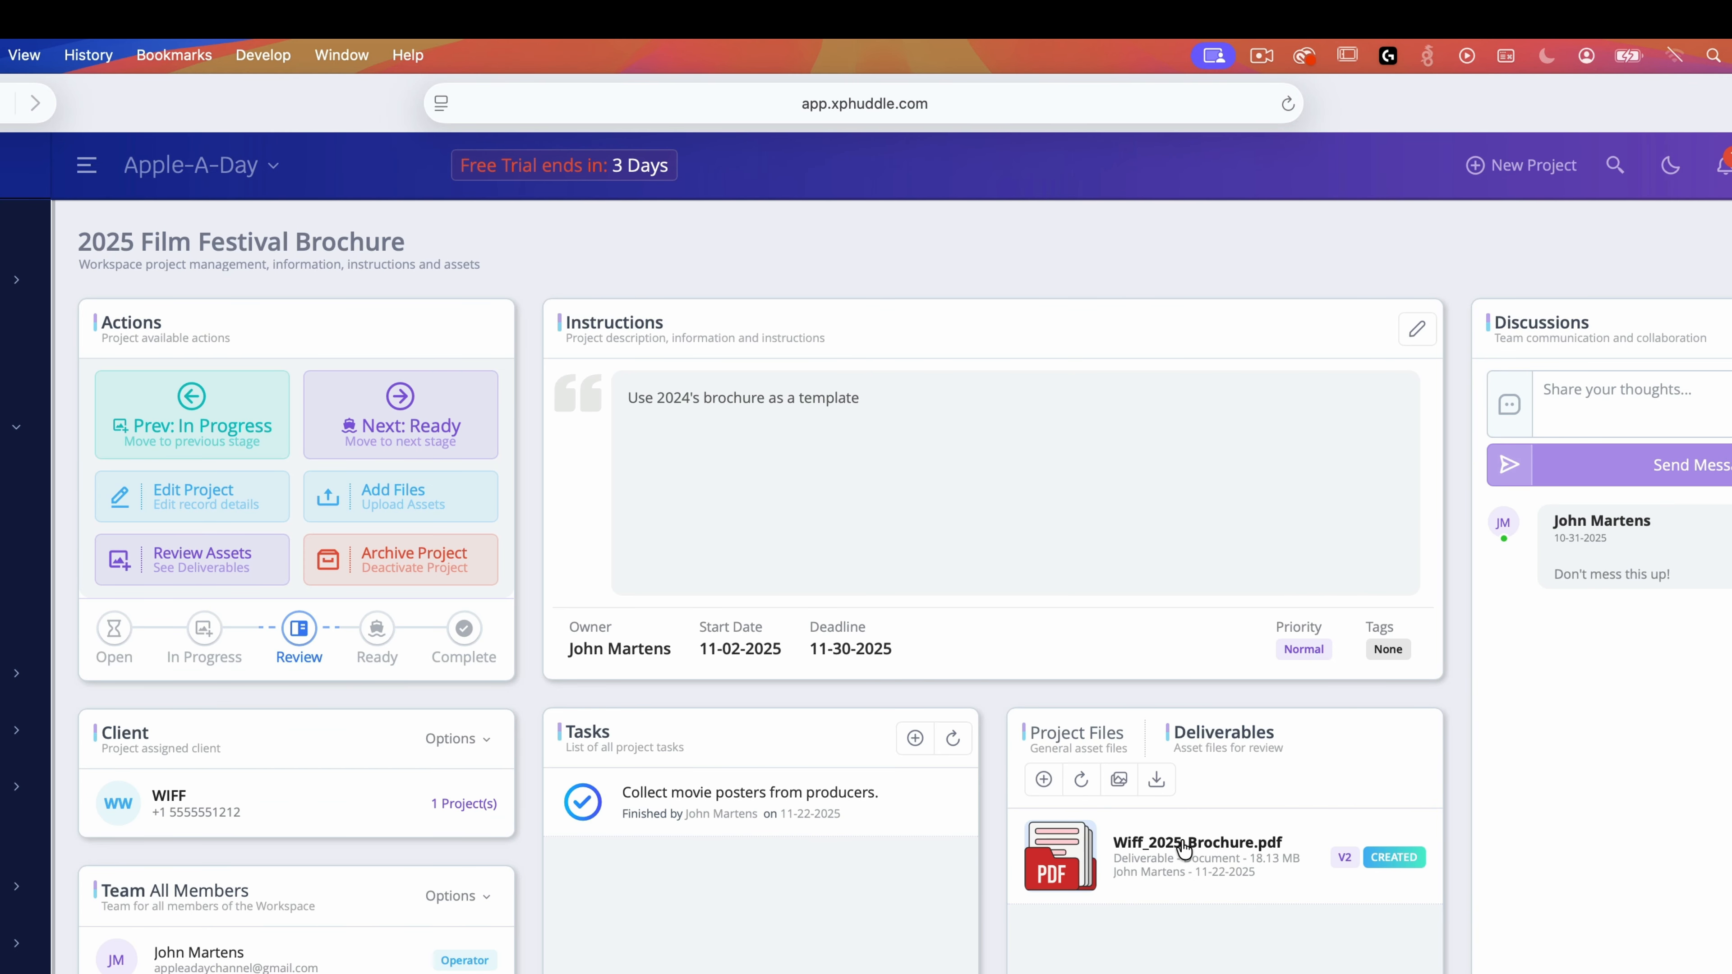
left_click(1189, 850)
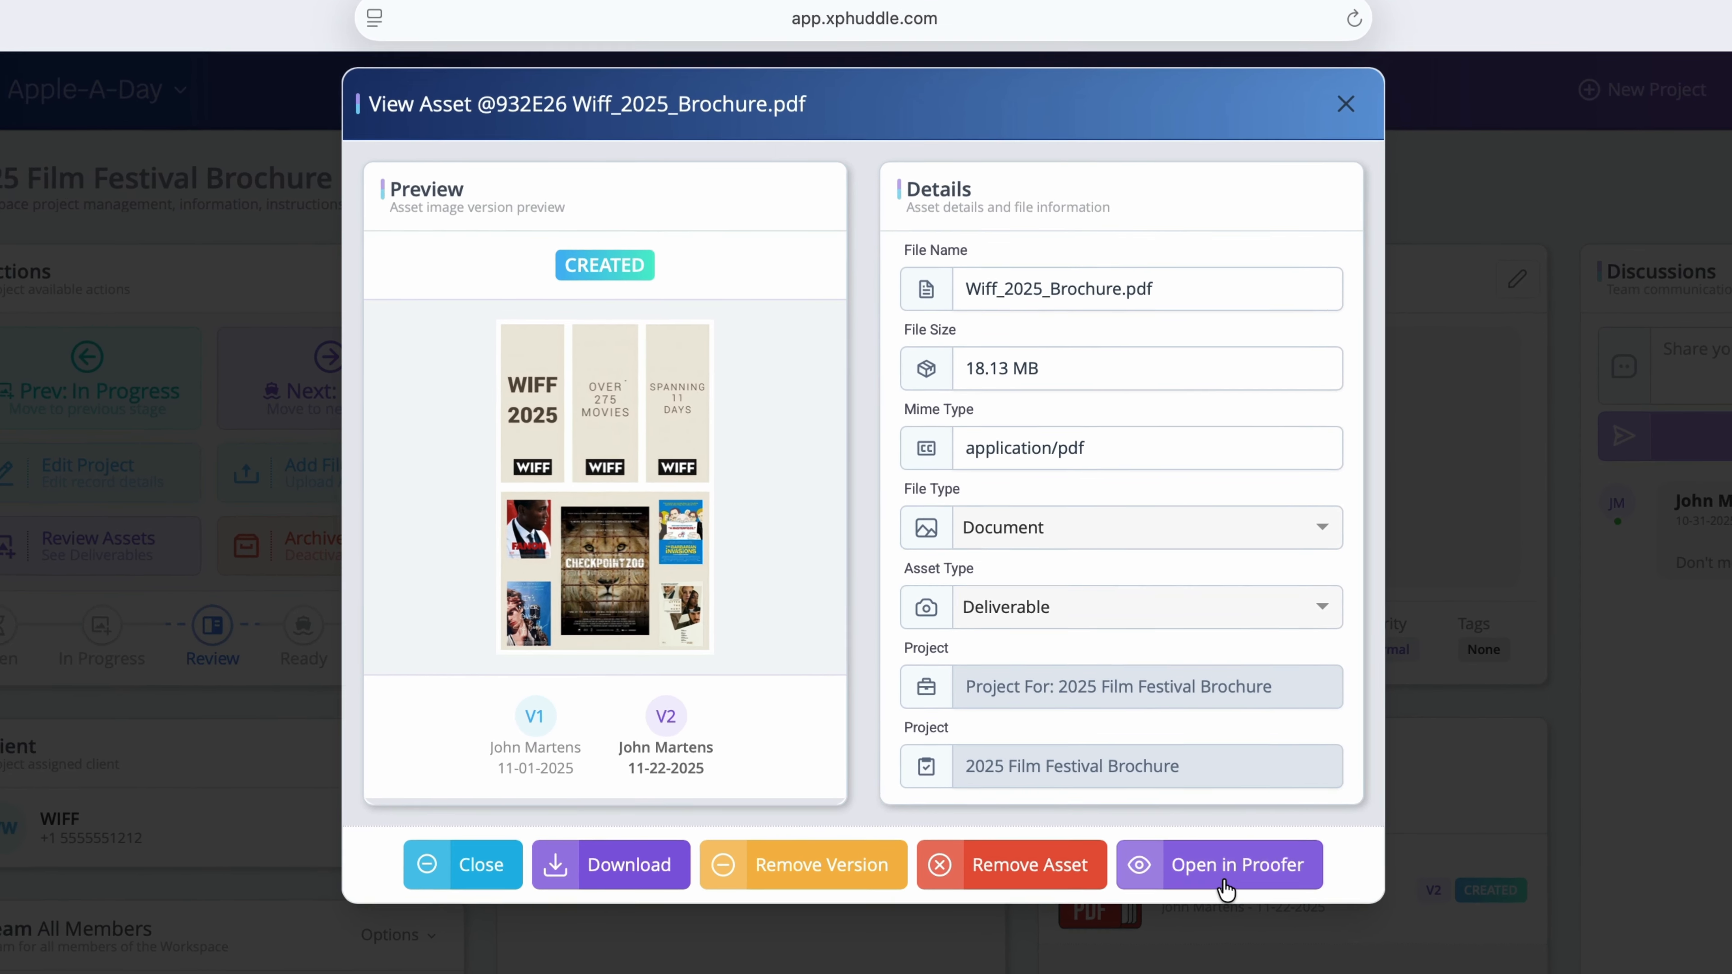
left_click(1187, 843)
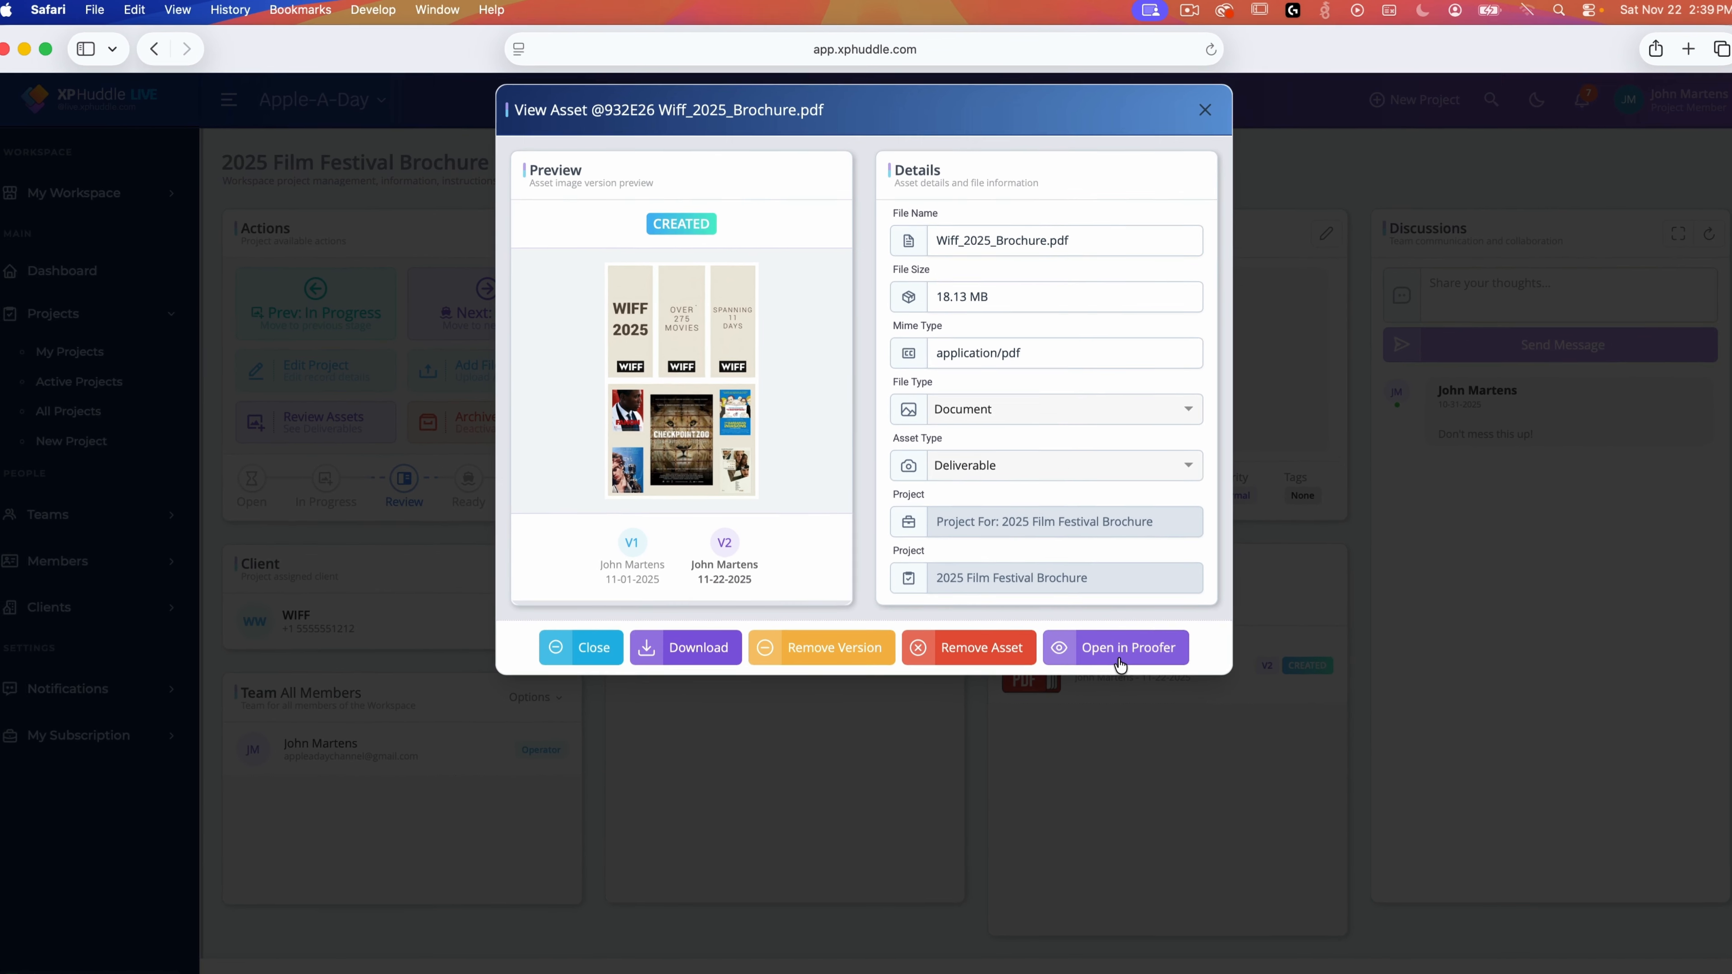
left_click(1117, 651)
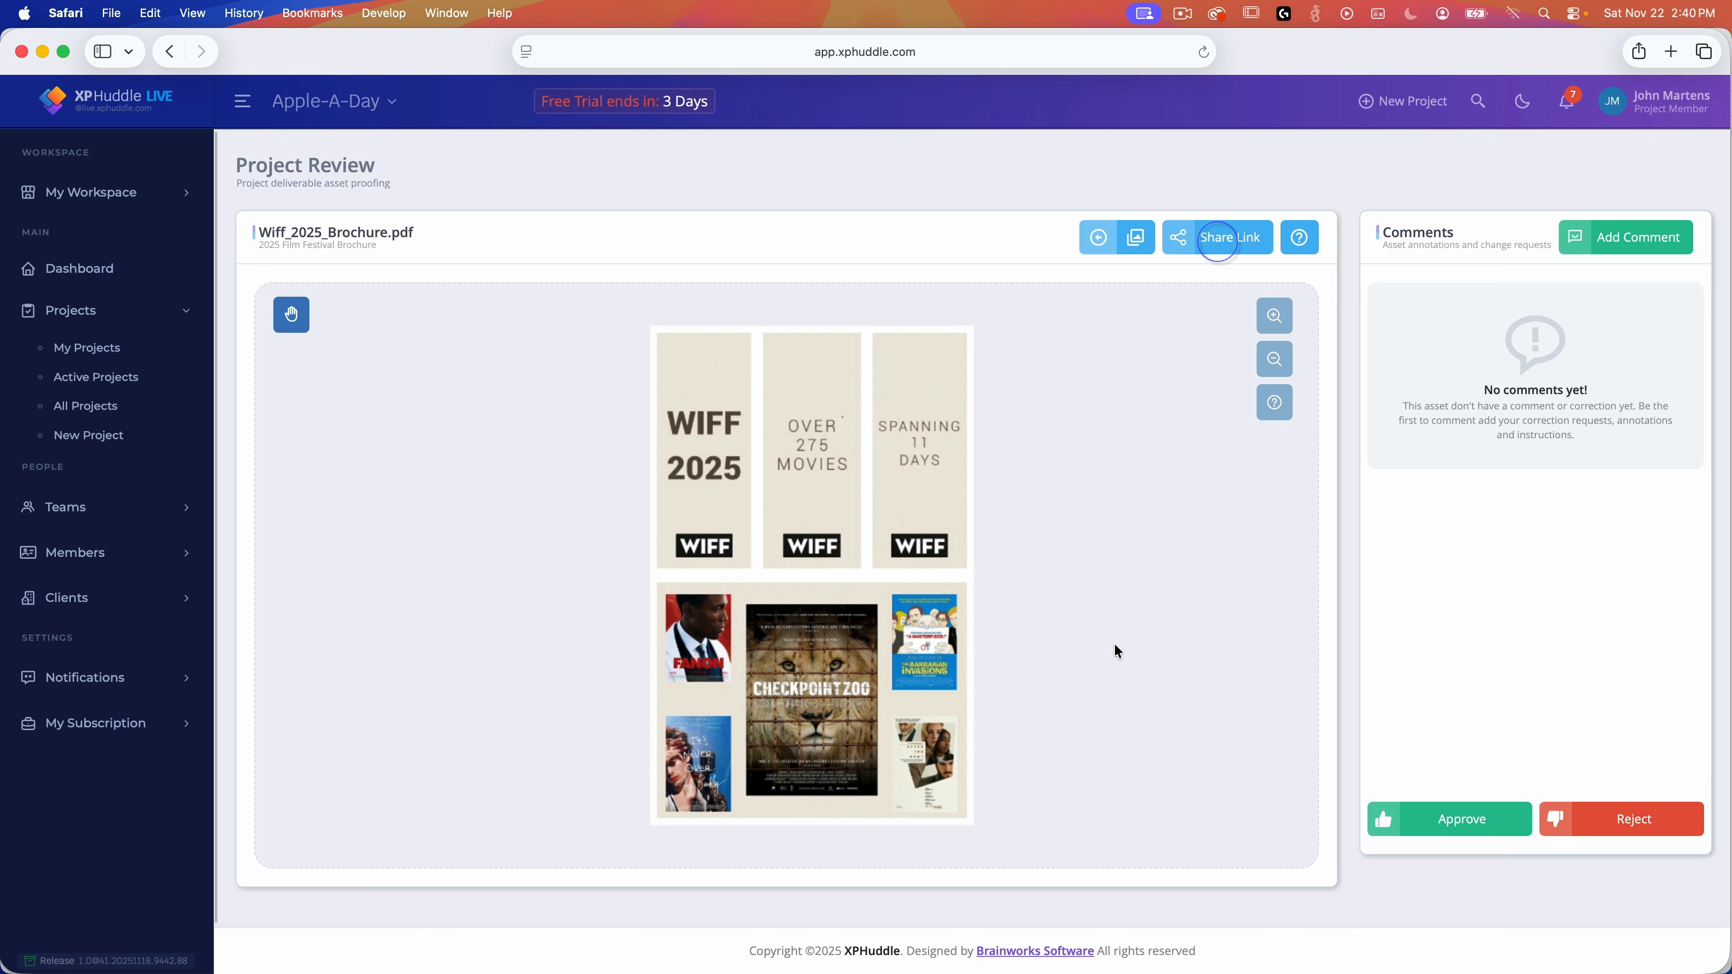
left_click(1240, 240)
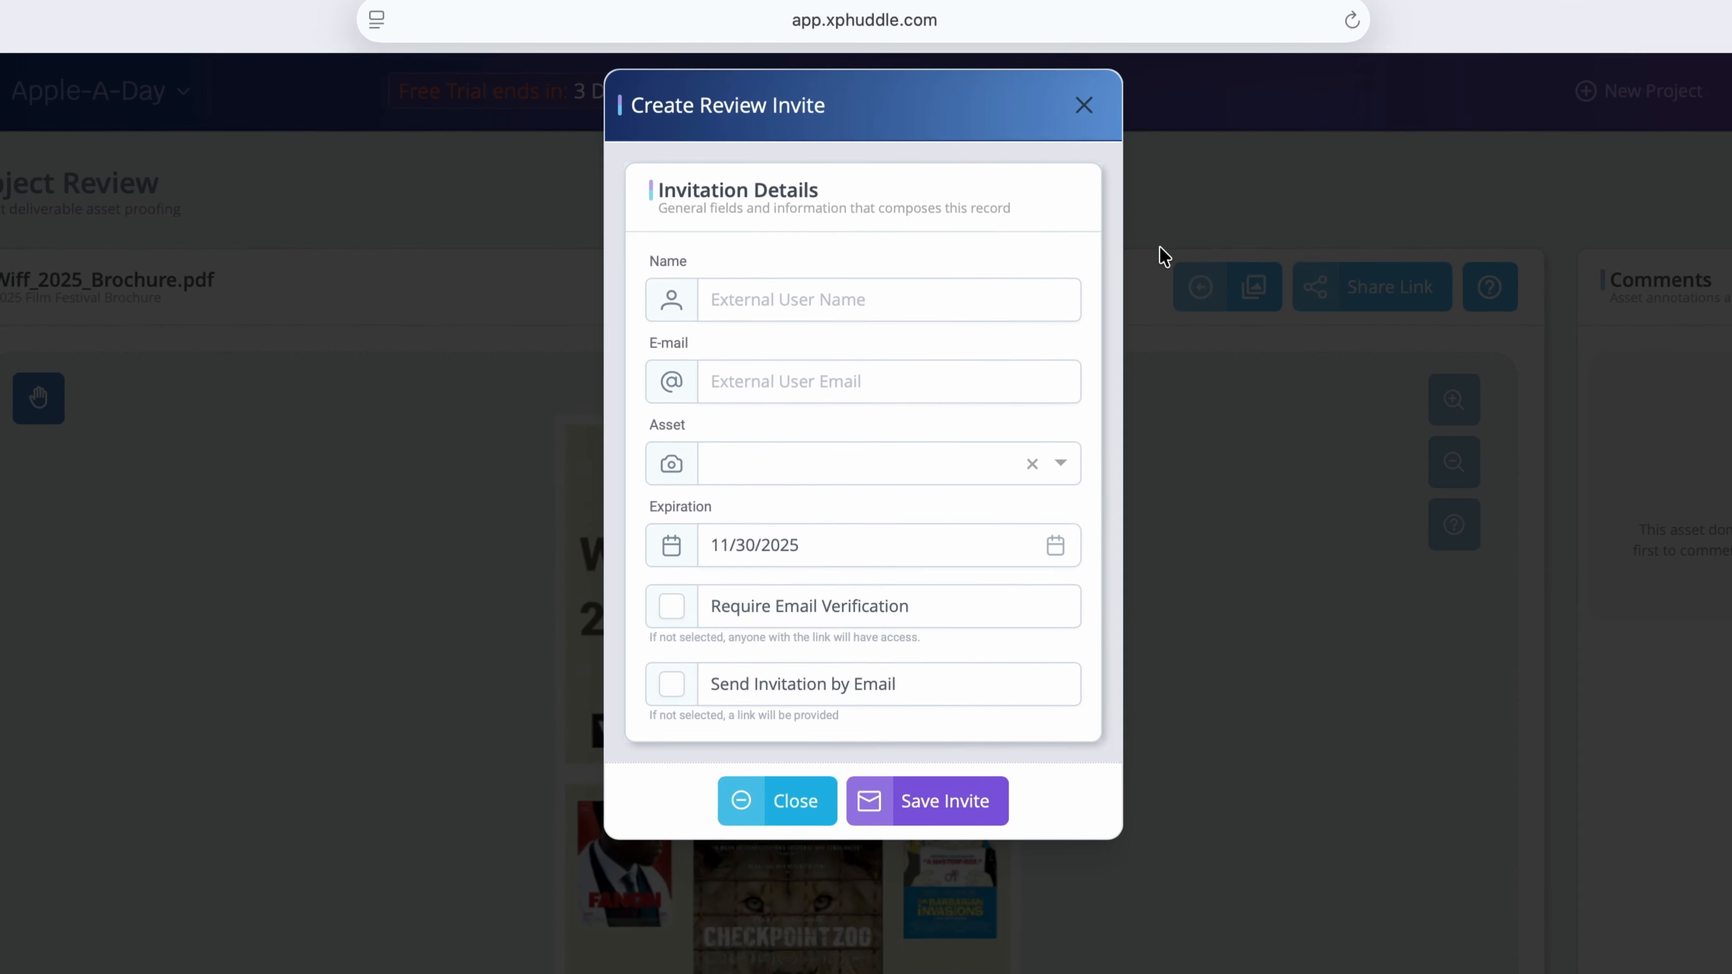
left_click(1012, 255)
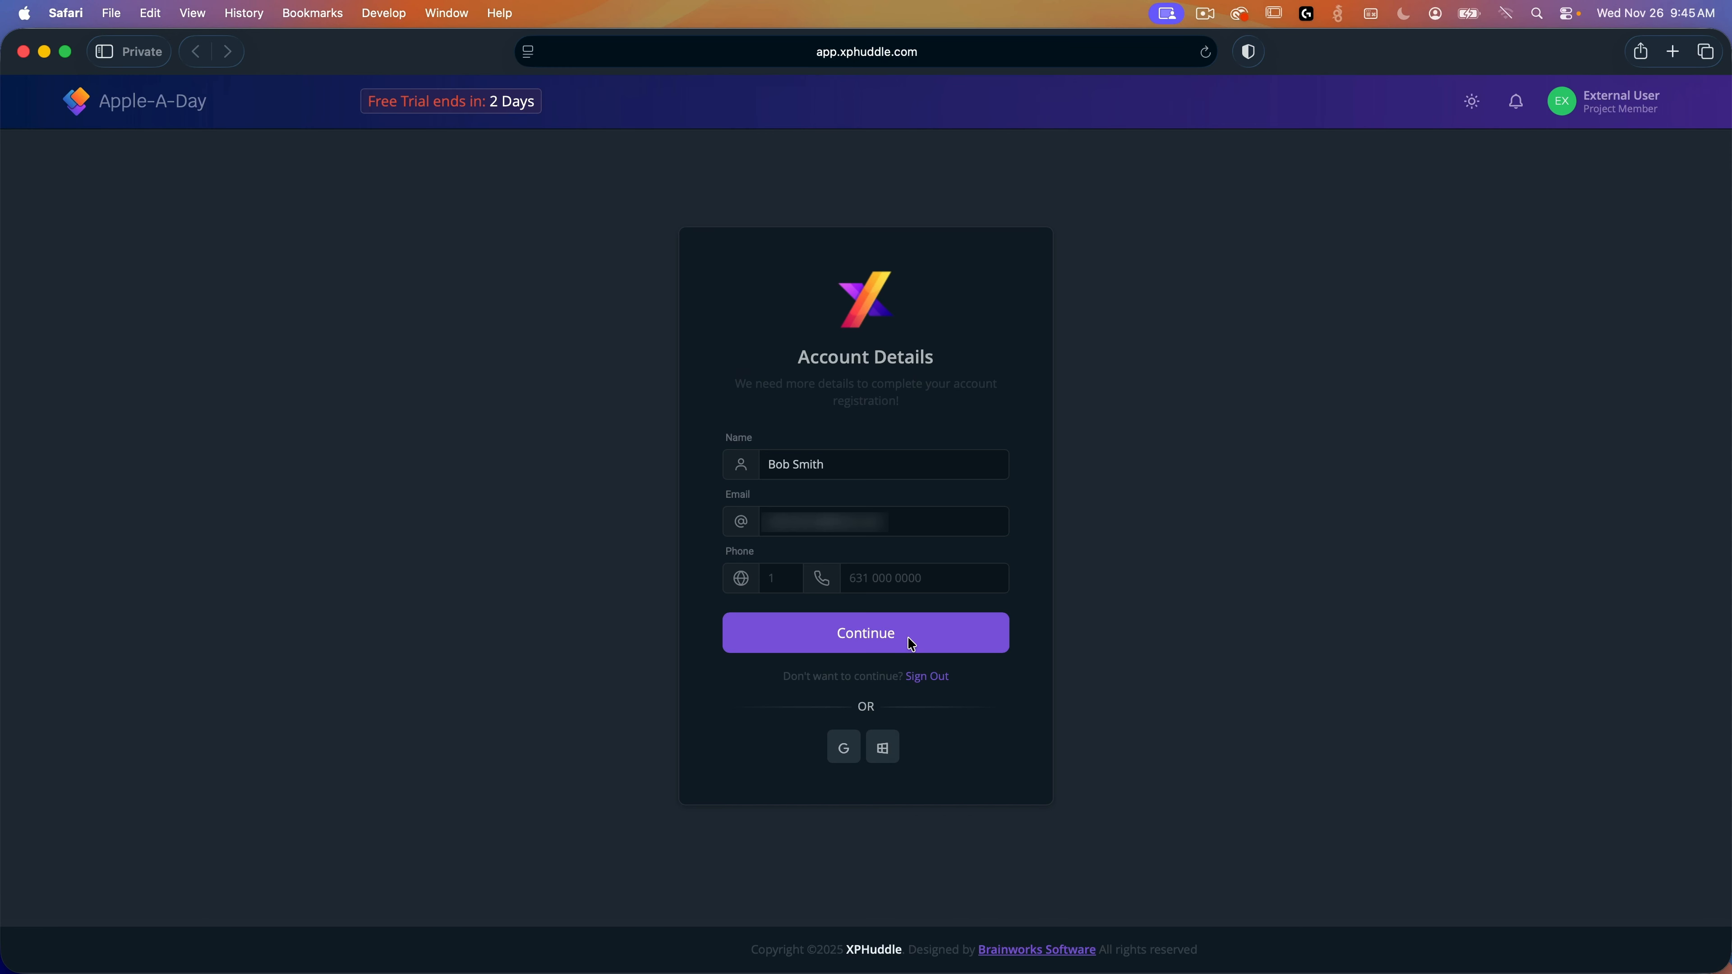
Step: As the external reviewer, submit the account details and approve the V2 brochure
left_click(914, 633)
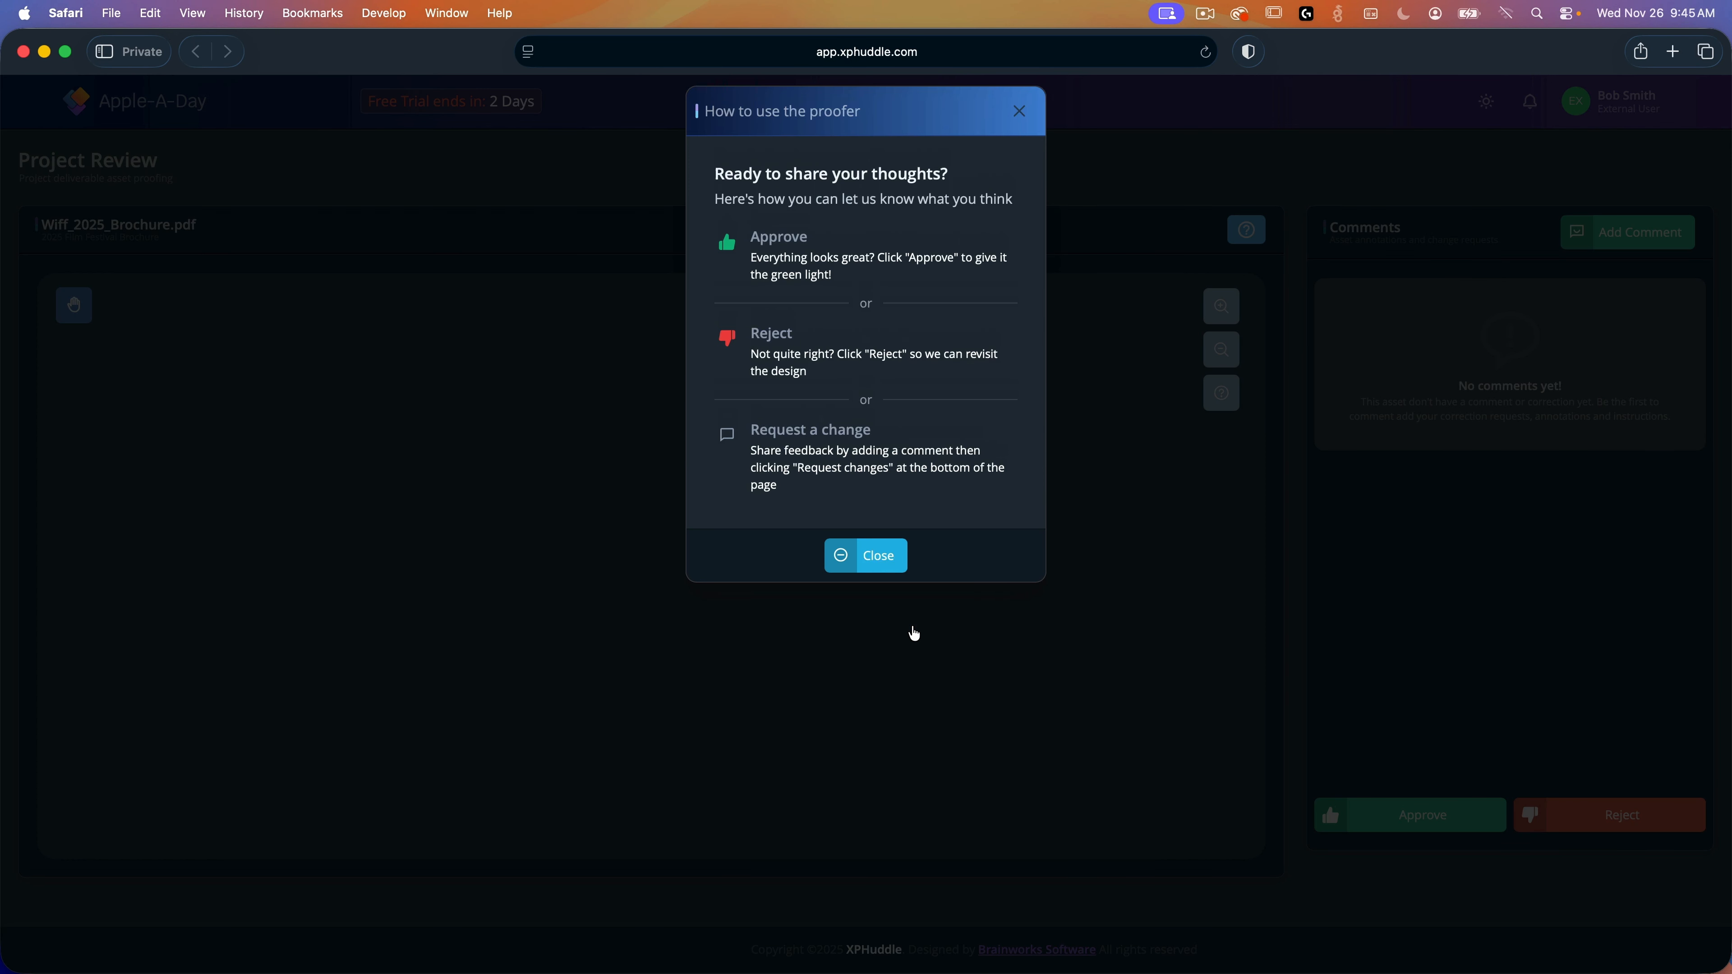
left_click(873, 564)
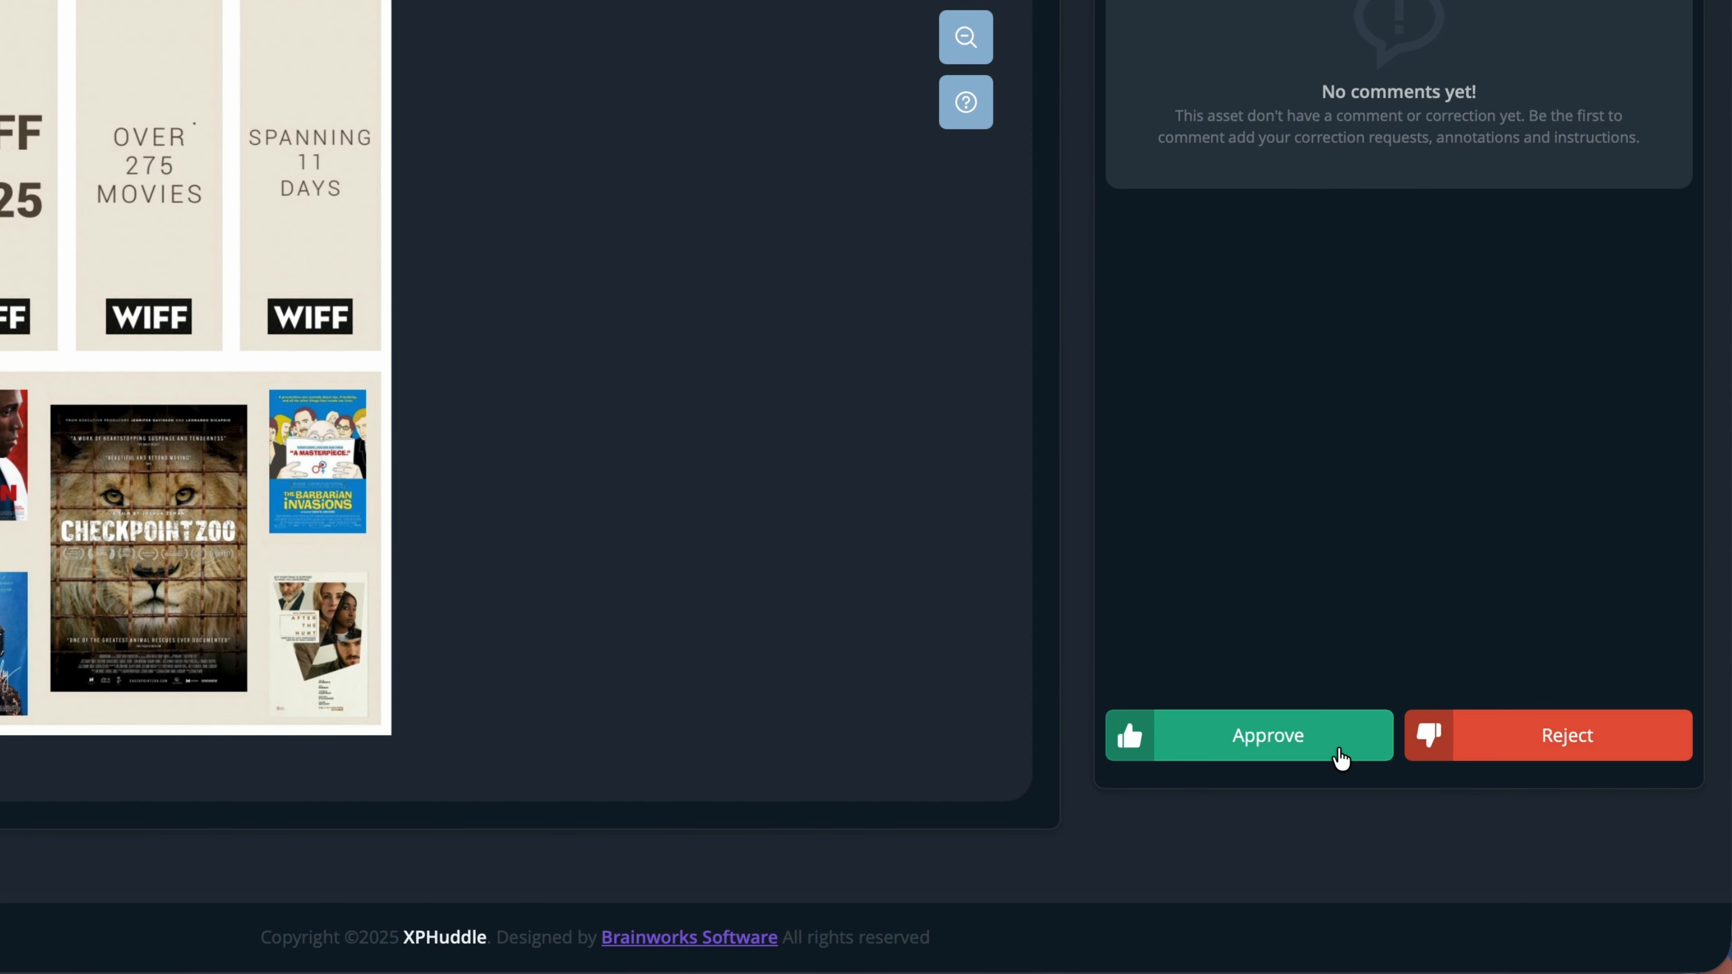
left_click(1340, 757)
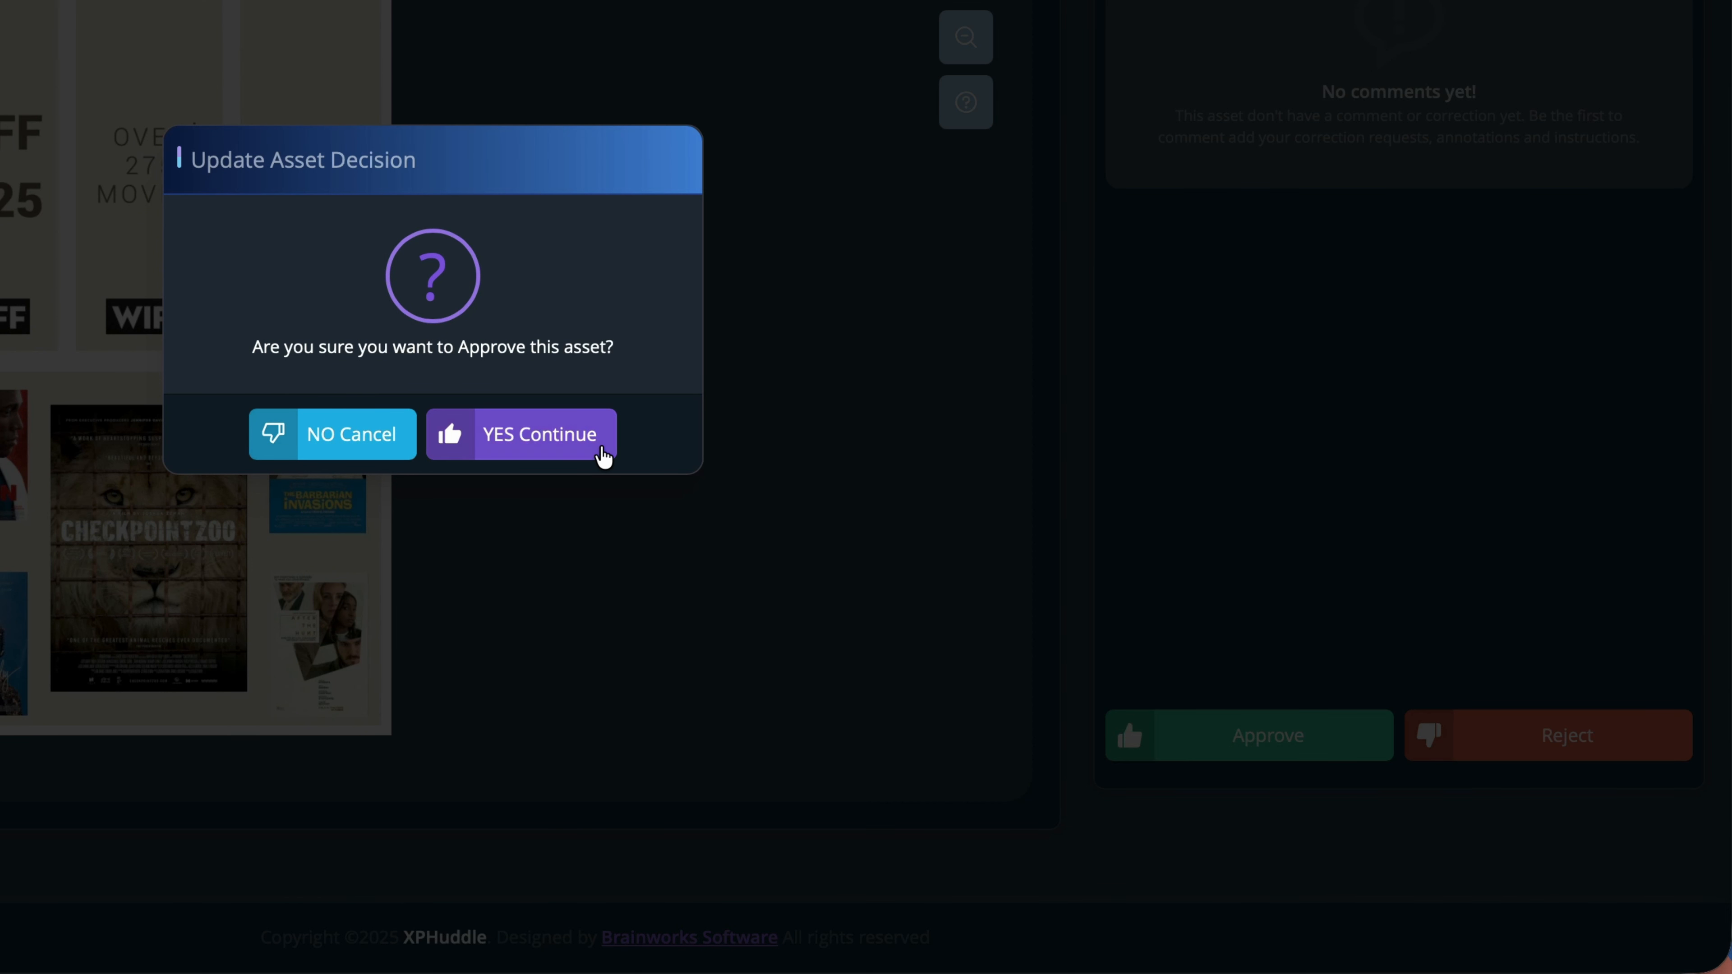
left_click(603, 459)
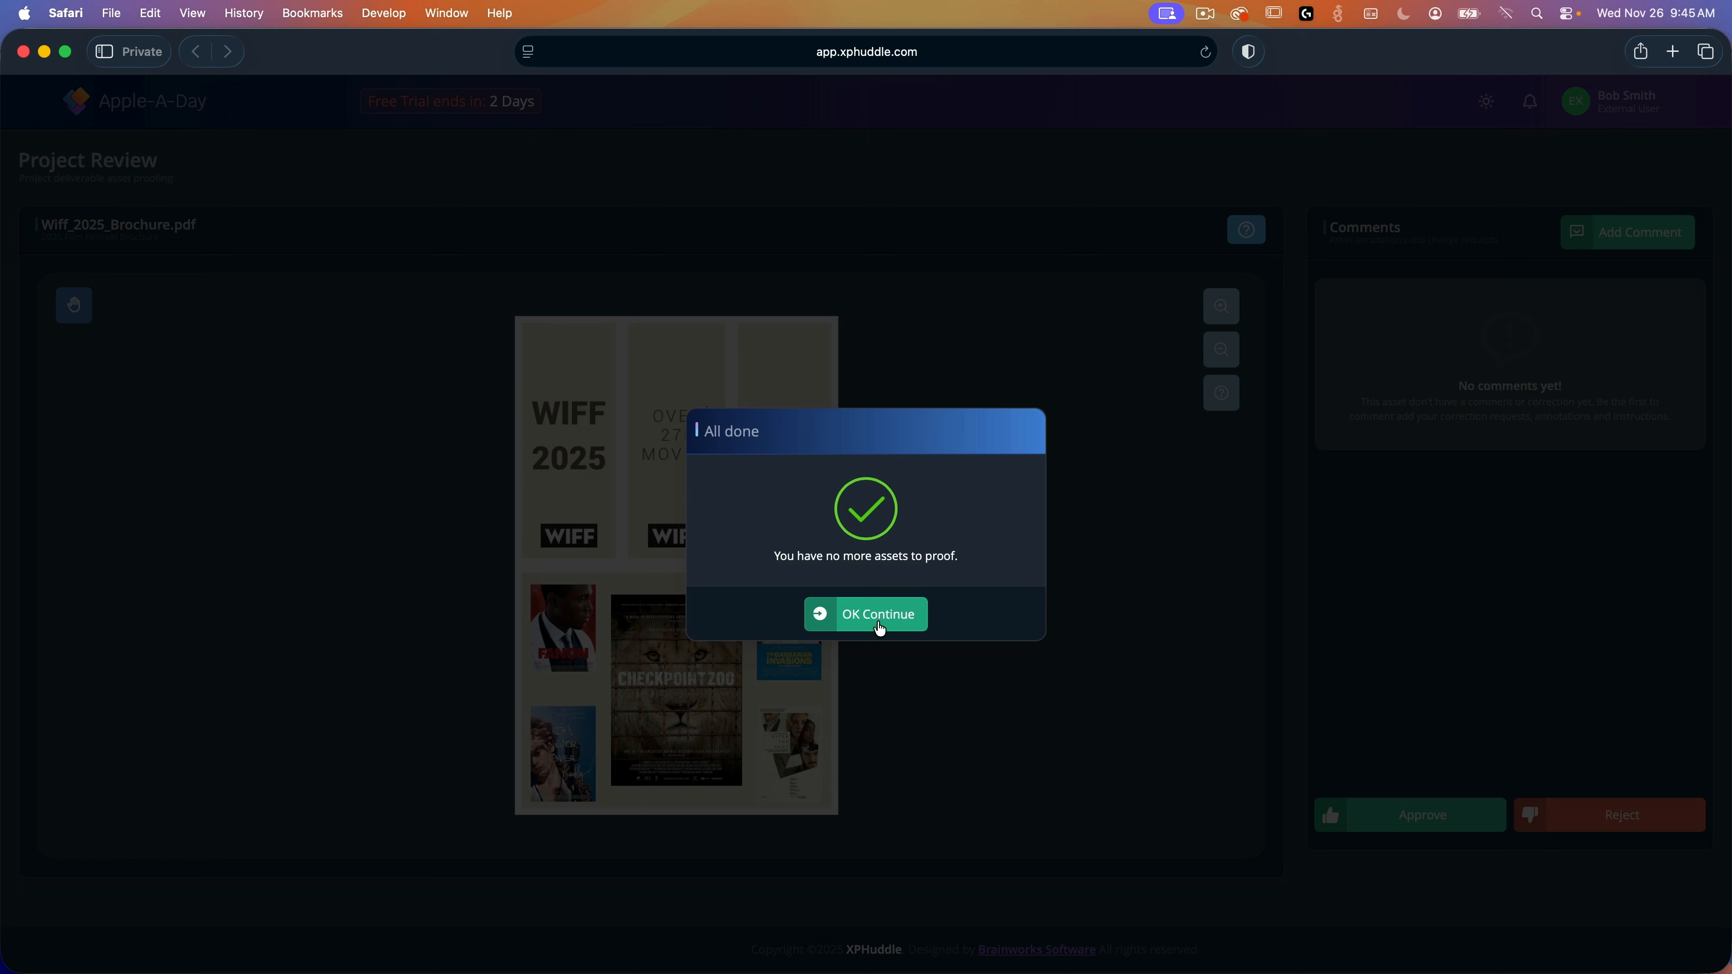
left_click(885, 627)
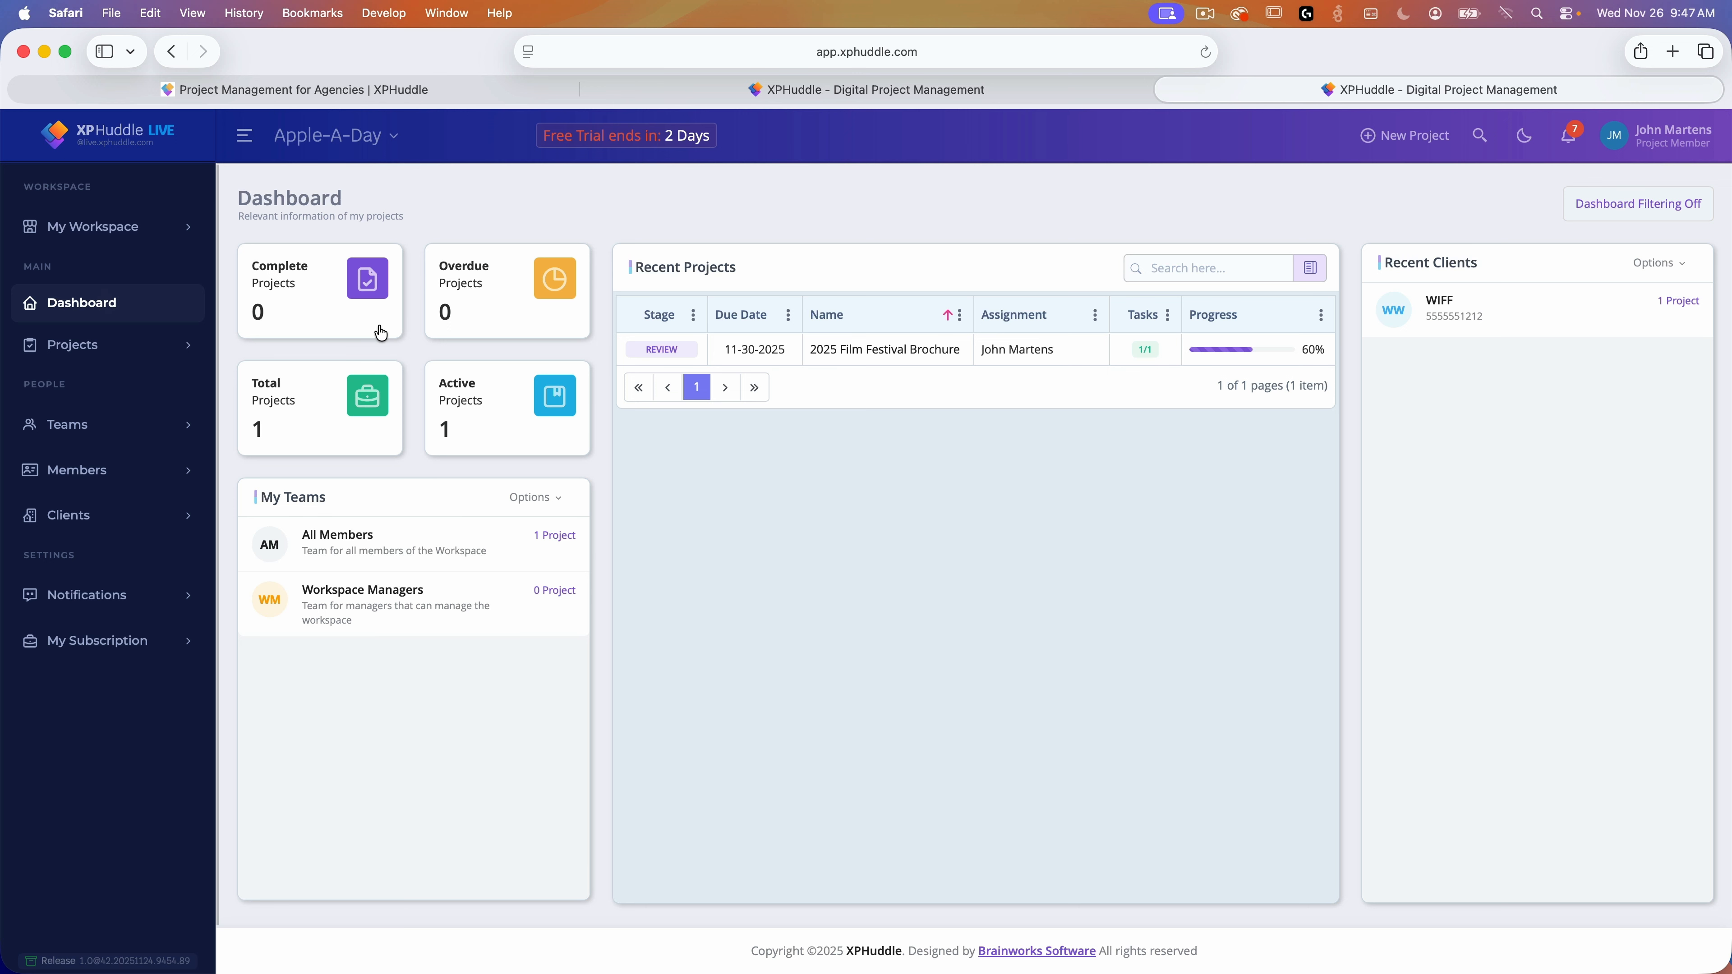
Step: Open the 2025 Film Festival Brochure project and advance it from Review to Ready
left_click(899, 356)
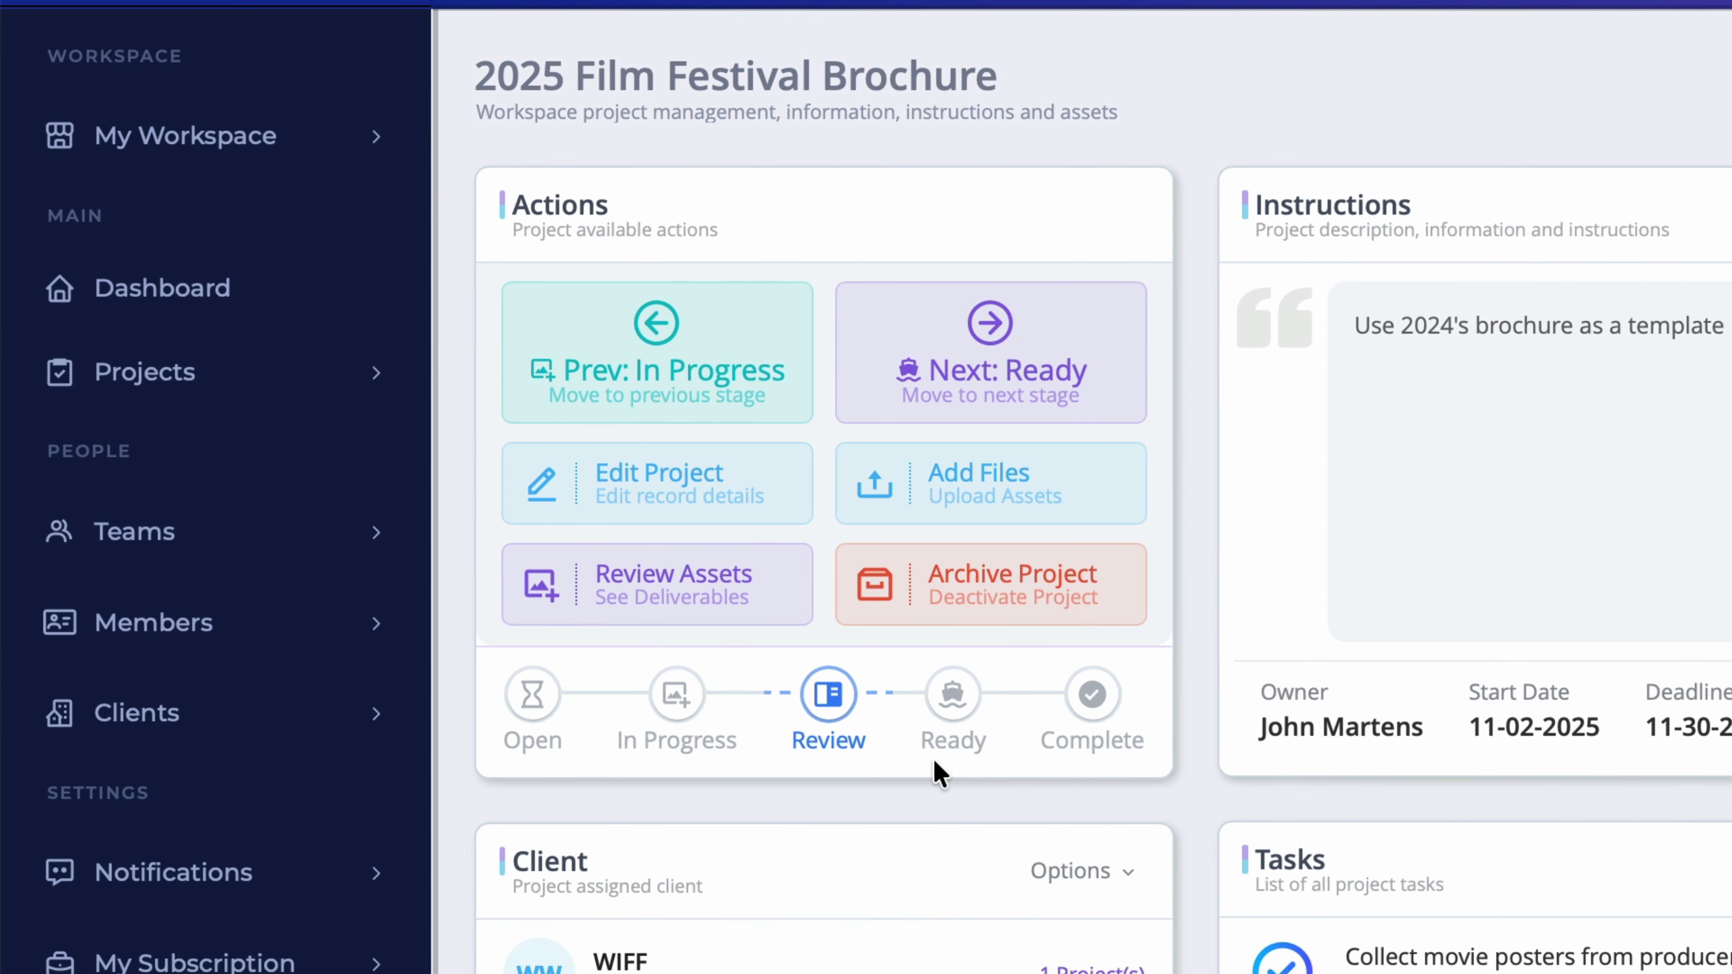
left_click(832, 685)
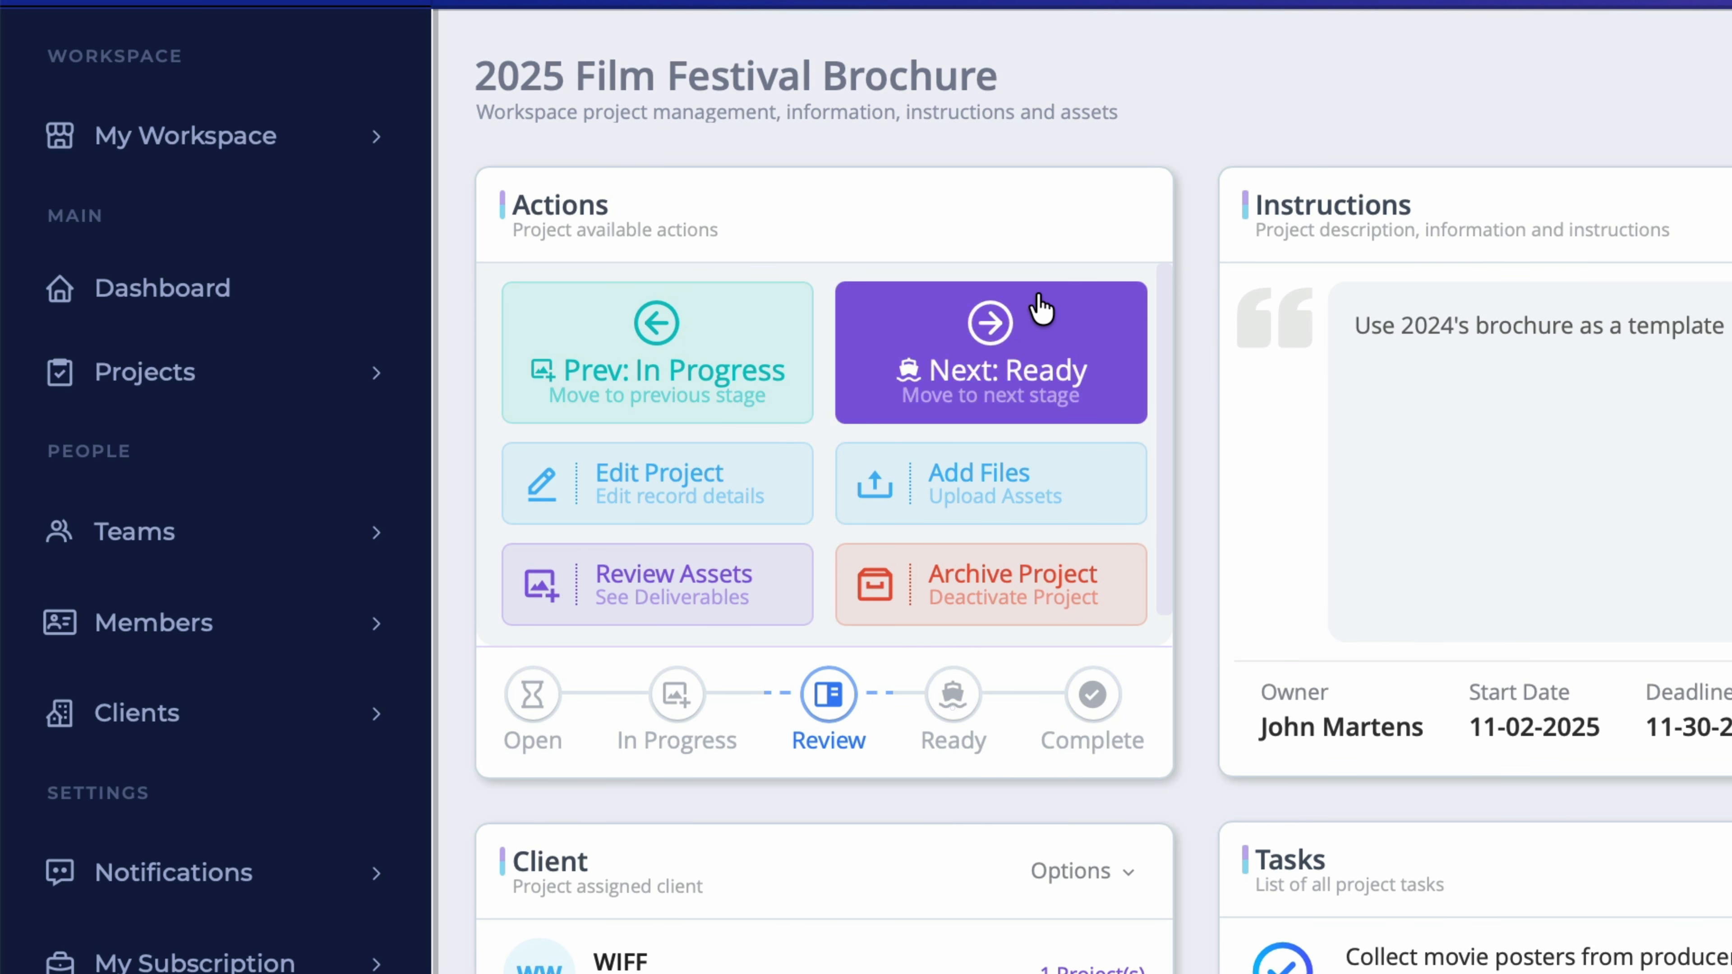
left_click(1110, 325)
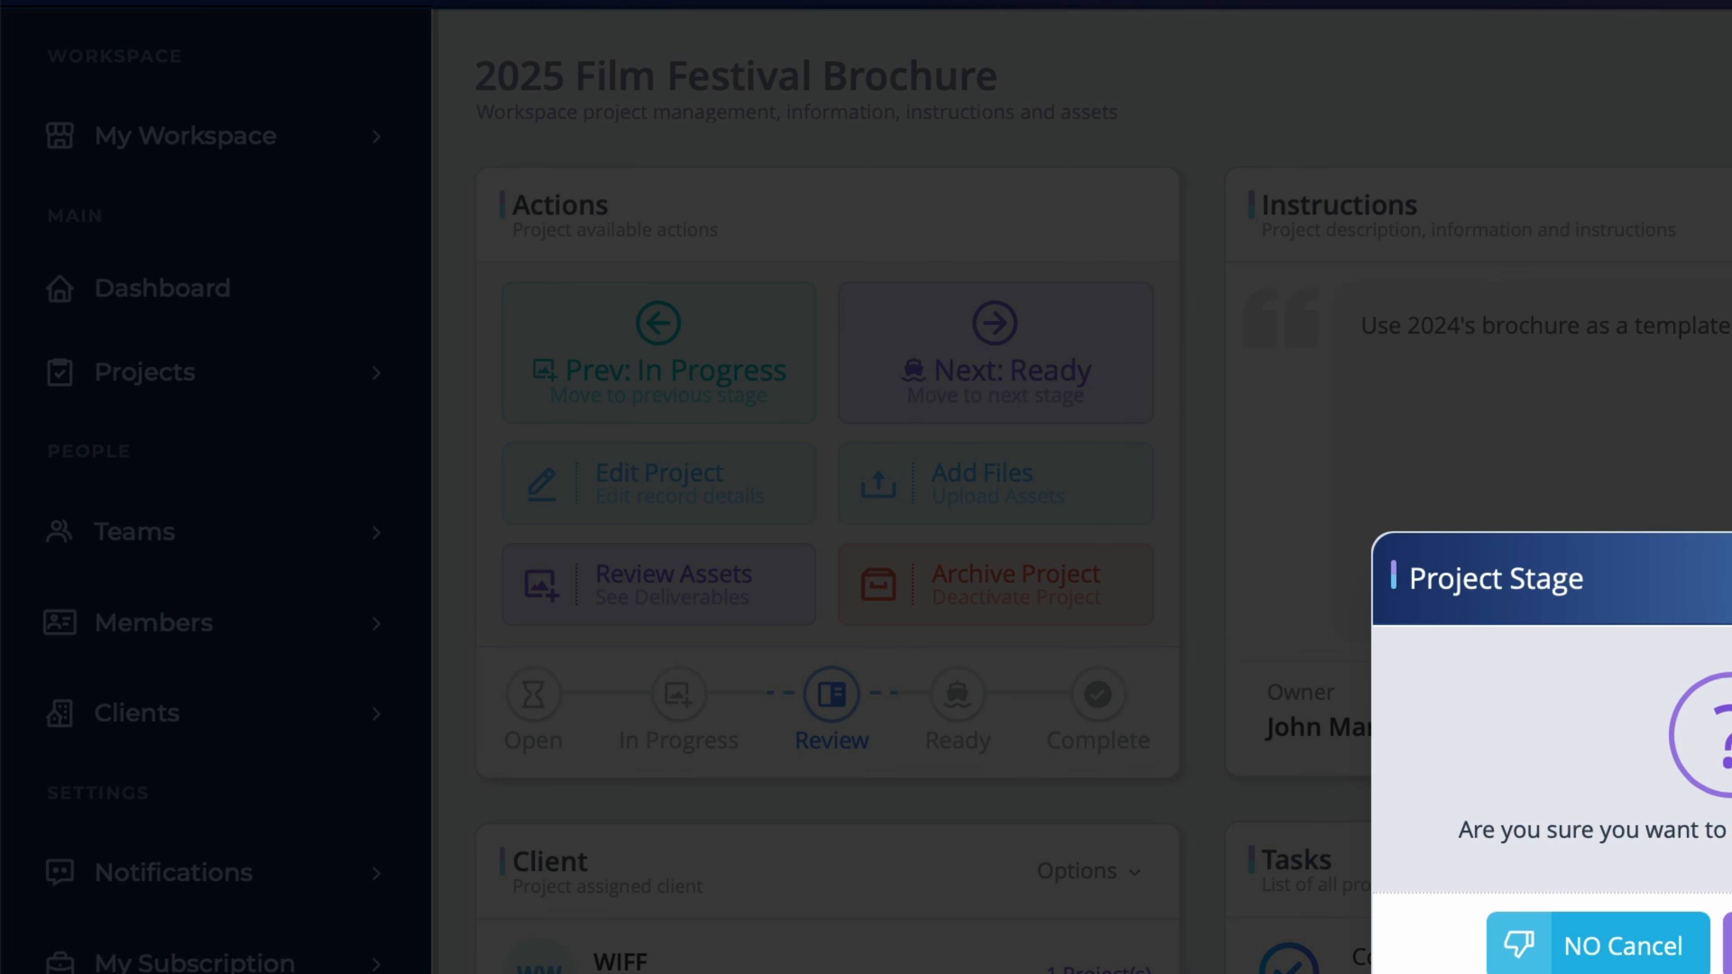
key("Return")
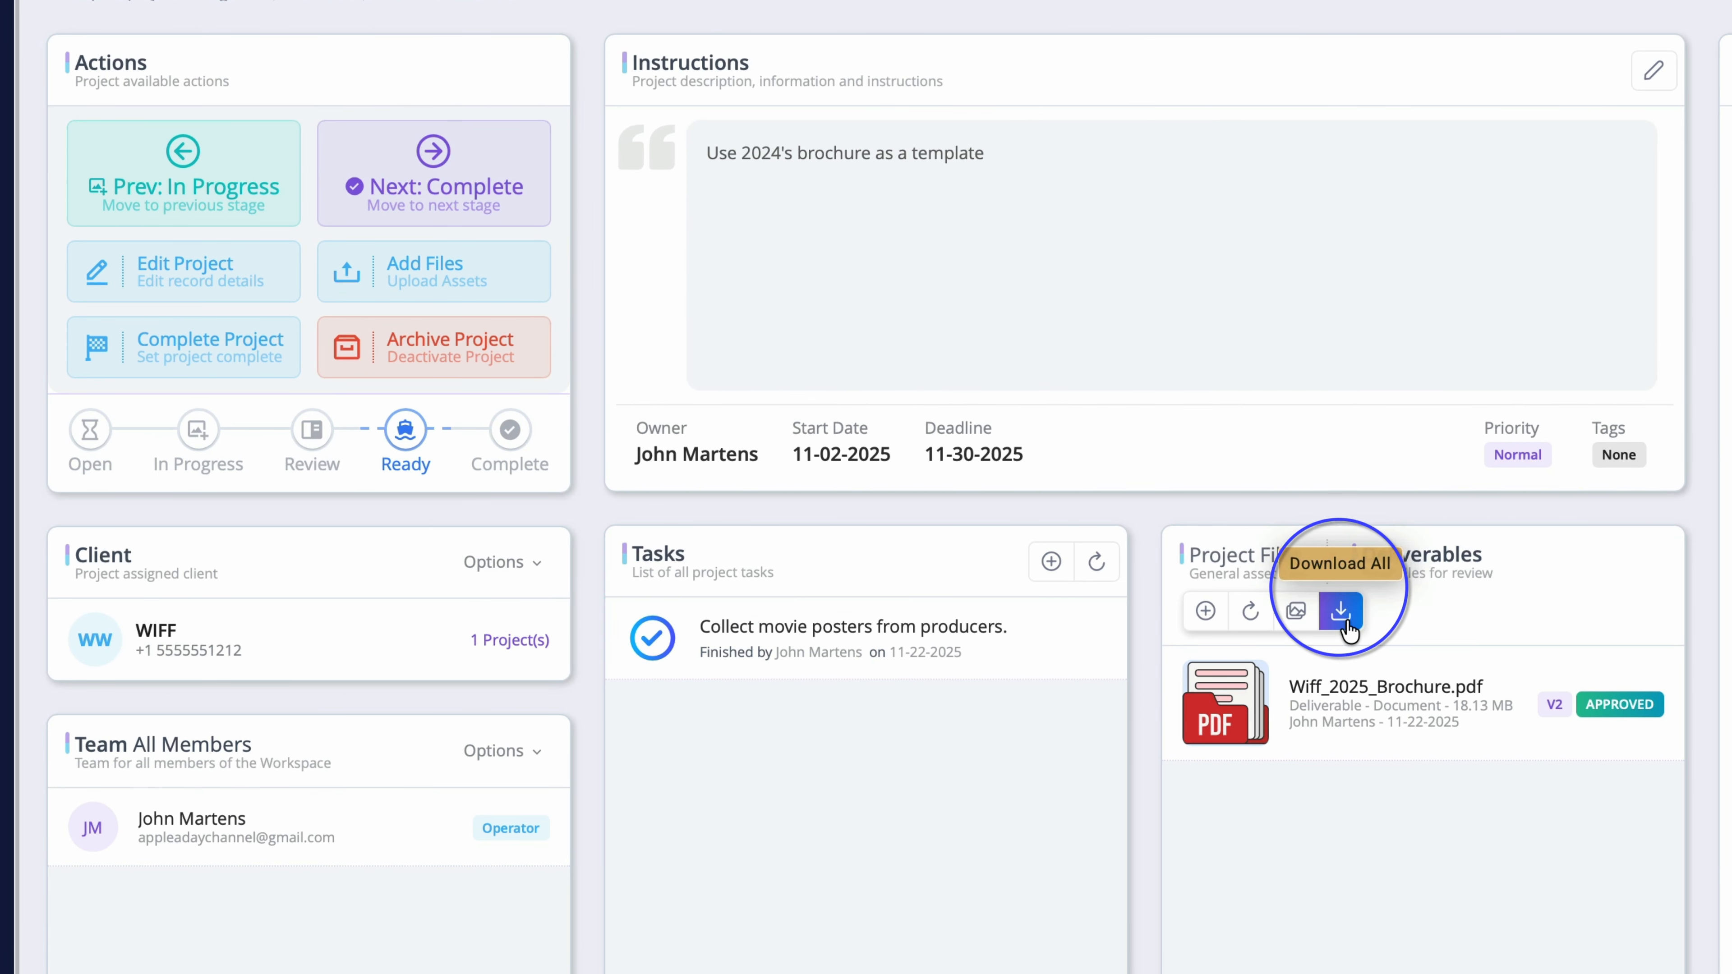
Step: Download the deliverables, mark the brochure project Complete, and return to the Dashboard
left_click(1348, 628)
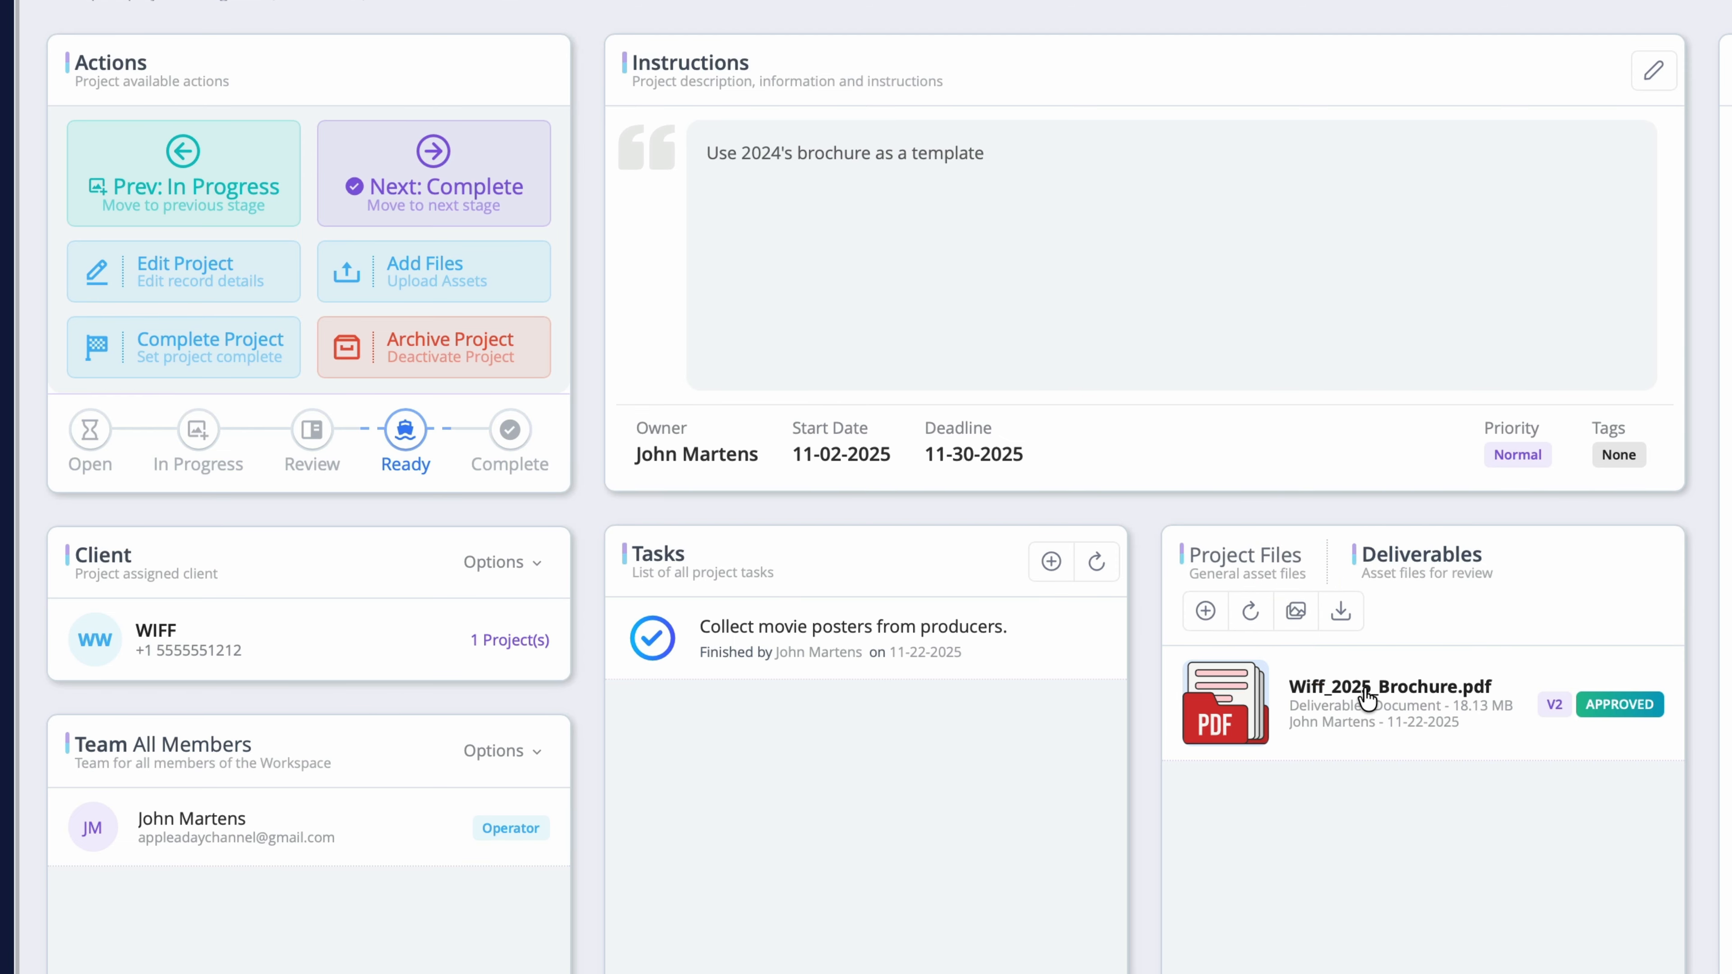
left_click(1362, 682)
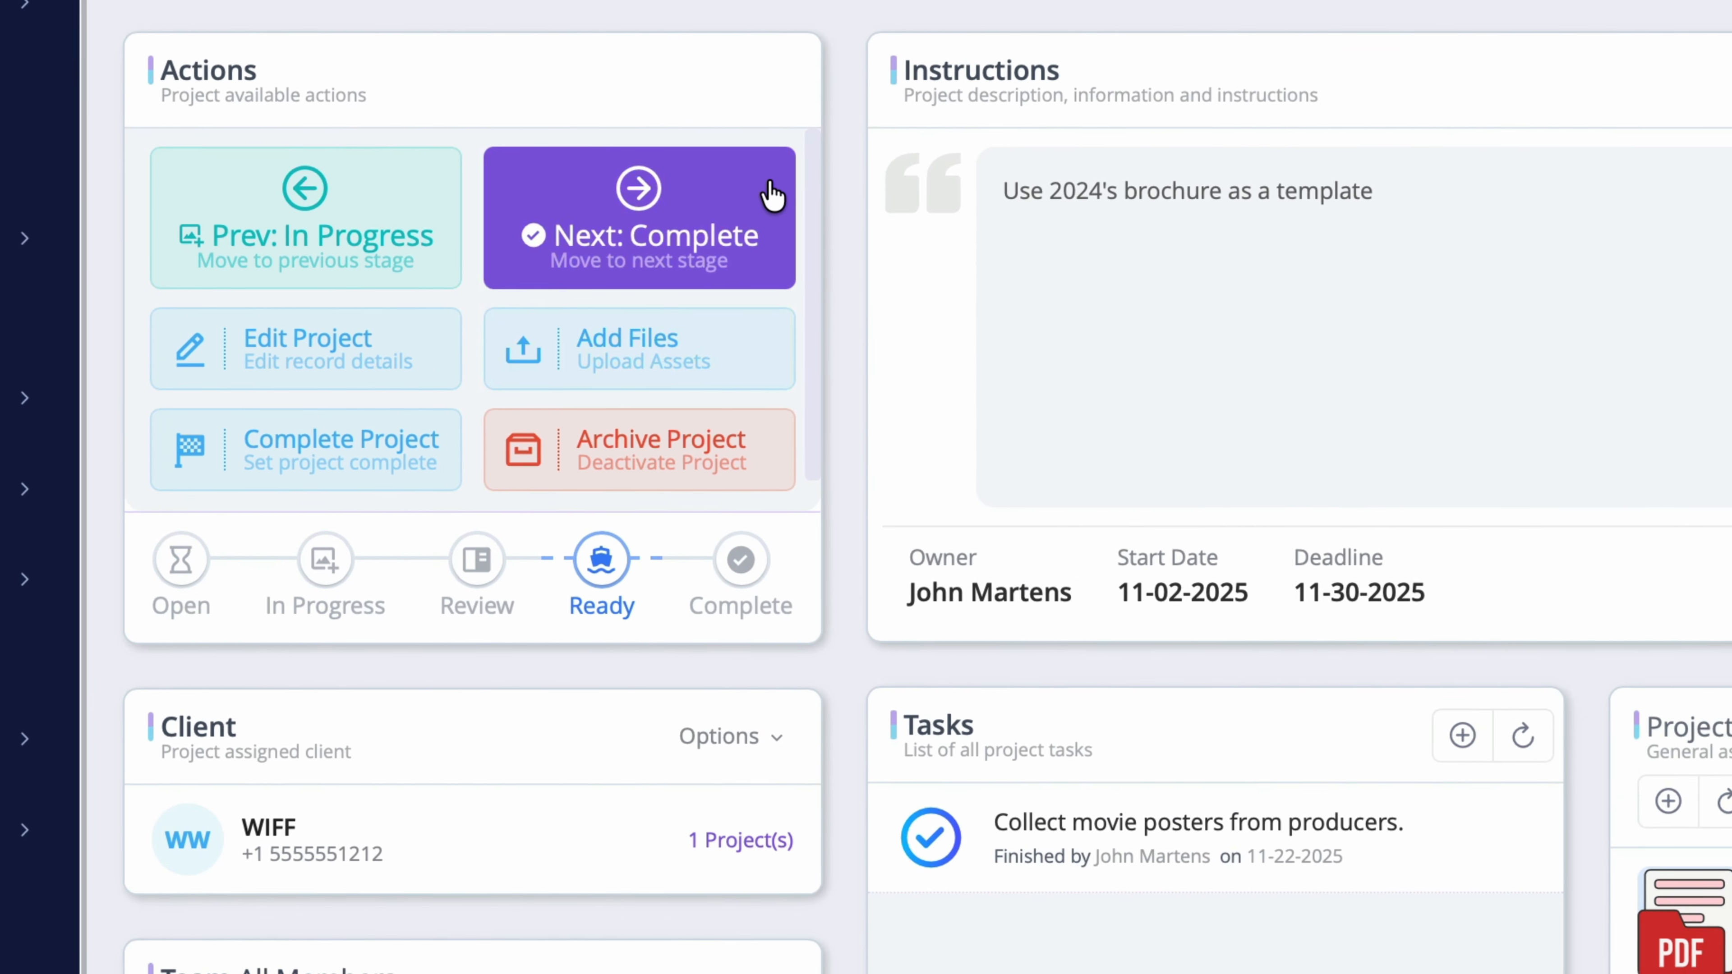
left_click(528, 156)
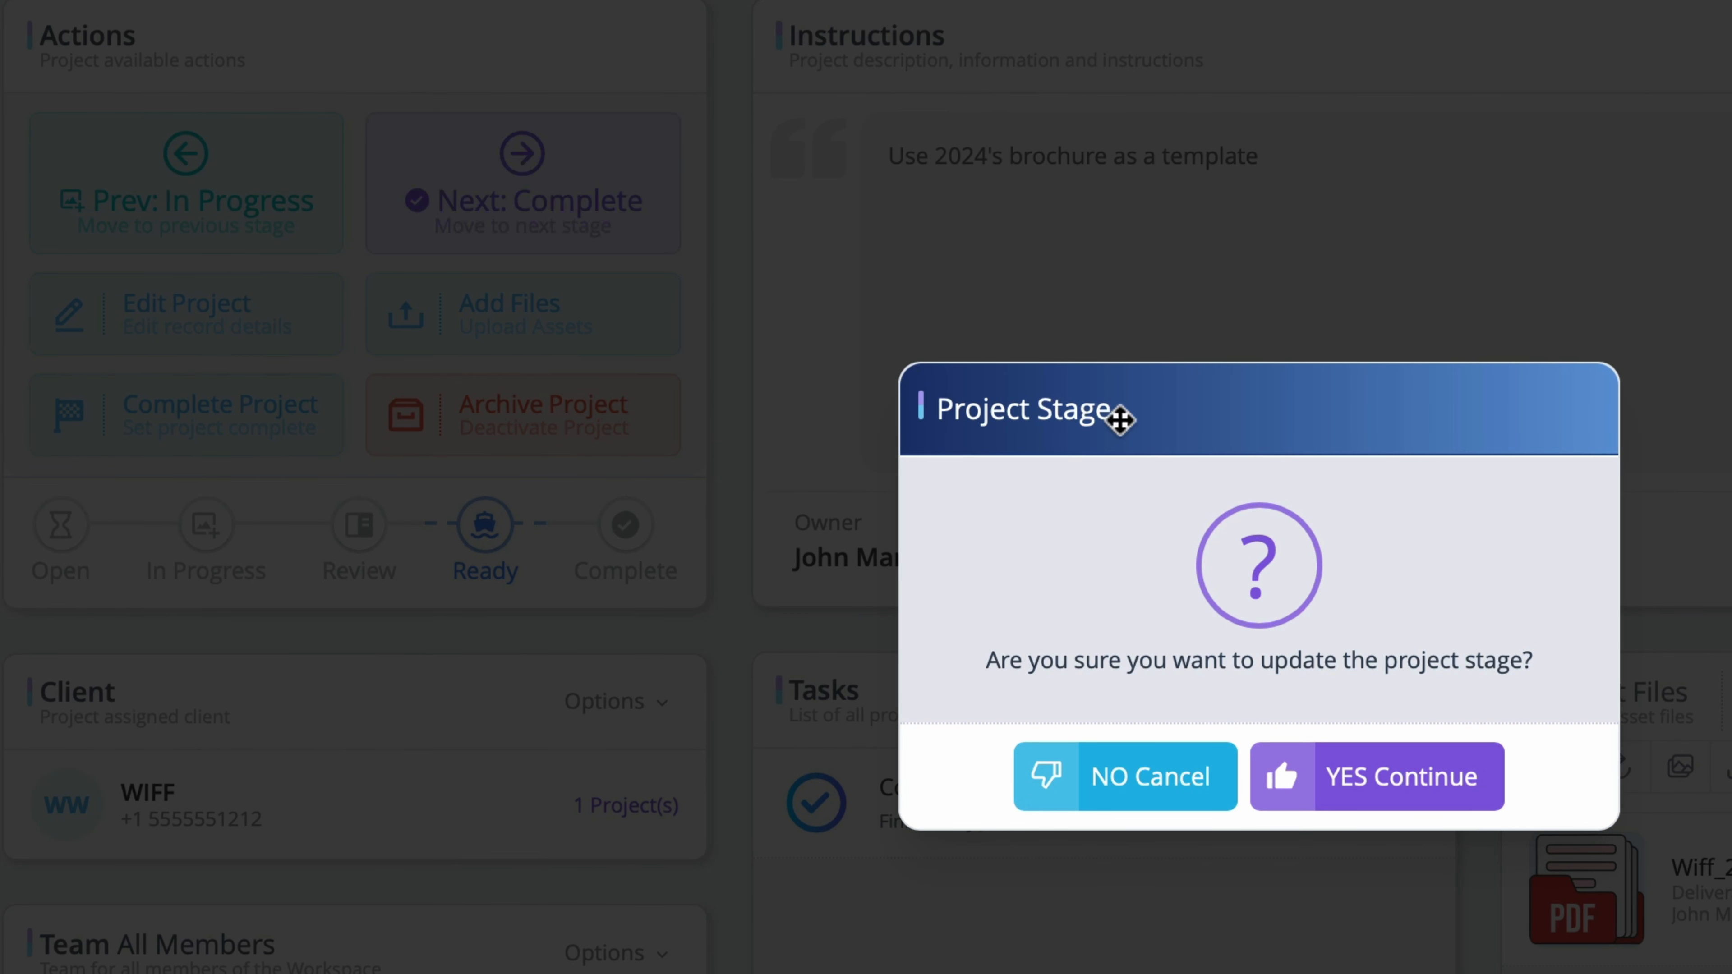
left_click(1442, 761)
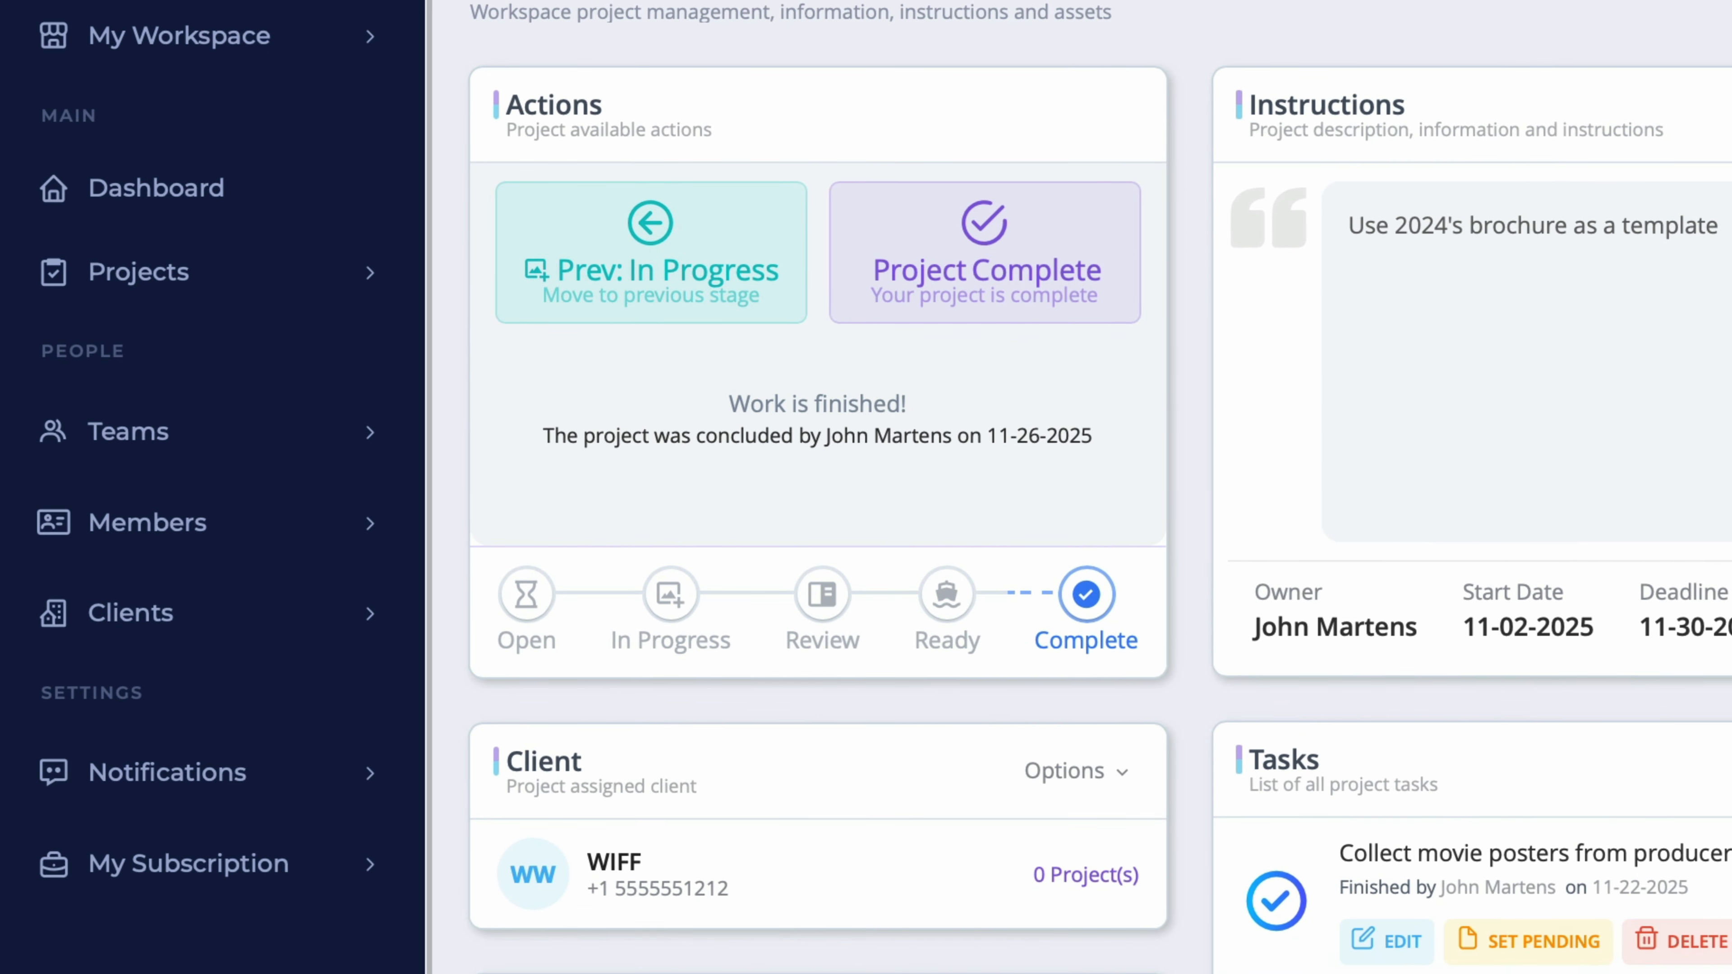
left_click(171, 192)
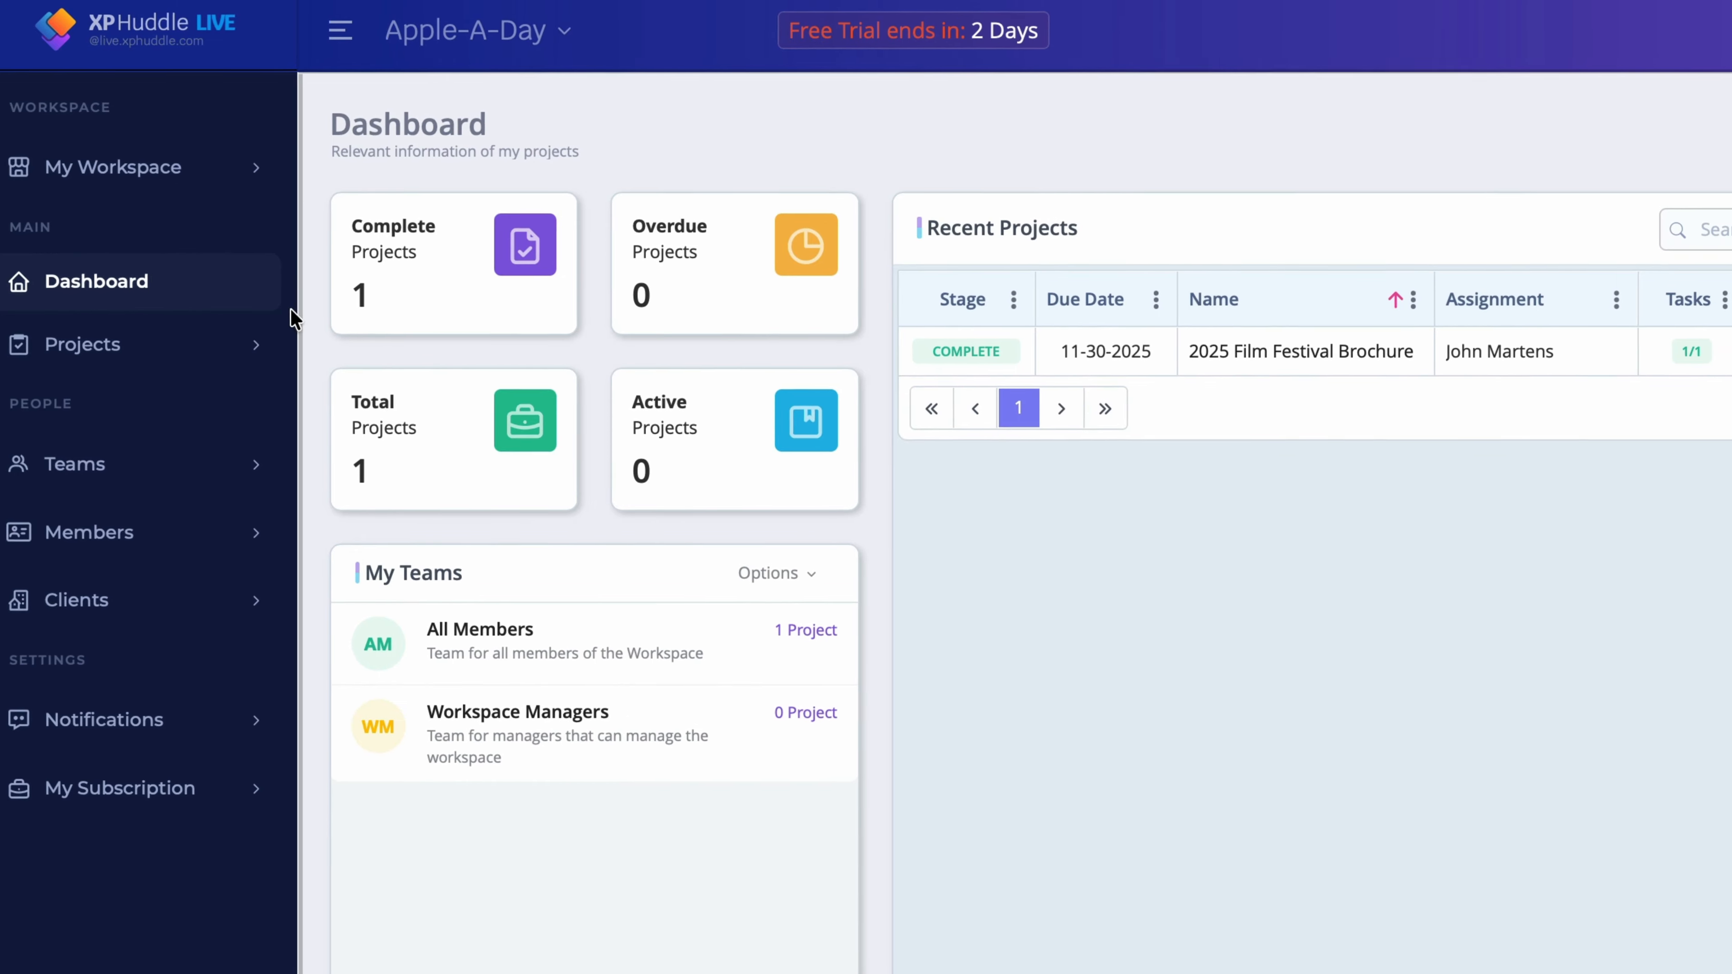